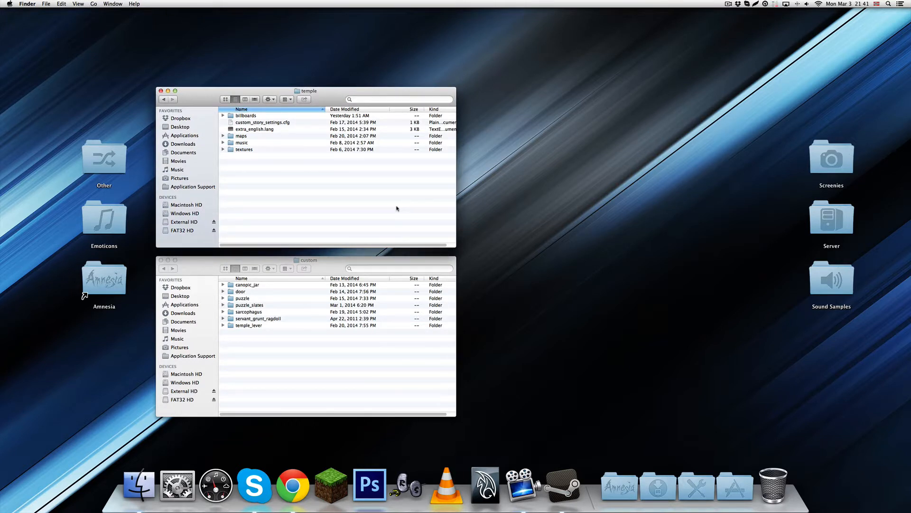
pyautogui.click(348, 260)
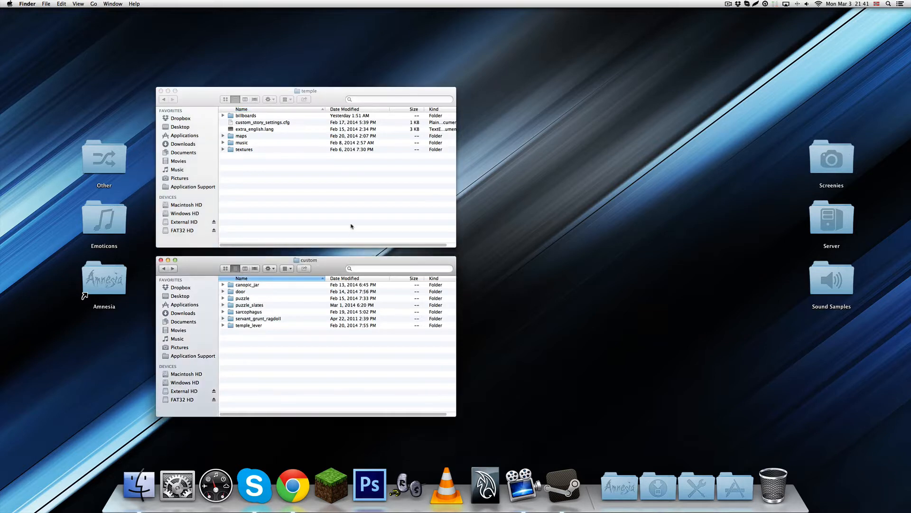
pyautogui.click(542, 216)
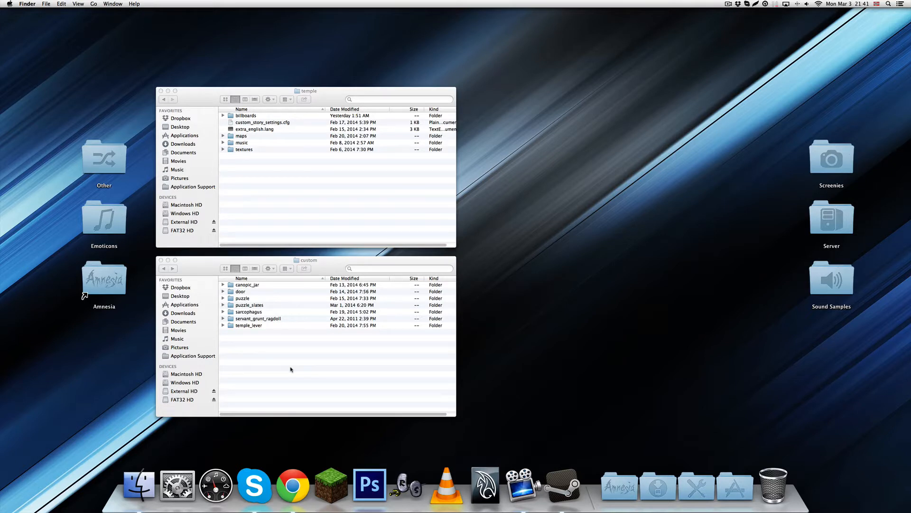
pyautogui.click(305, 237)
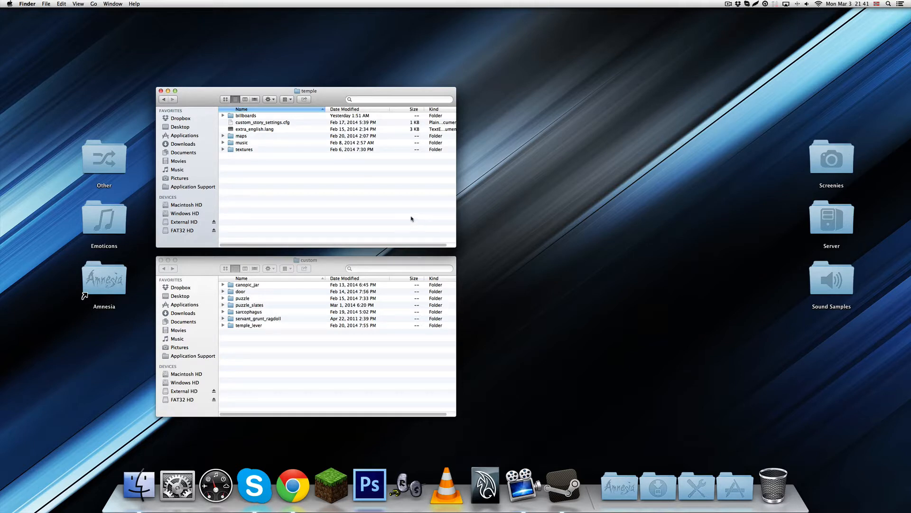
# Open the puzzle_slates folder inside the custom folder
pyautogui.click(244, 306)
pyautogui.click(251, 306)
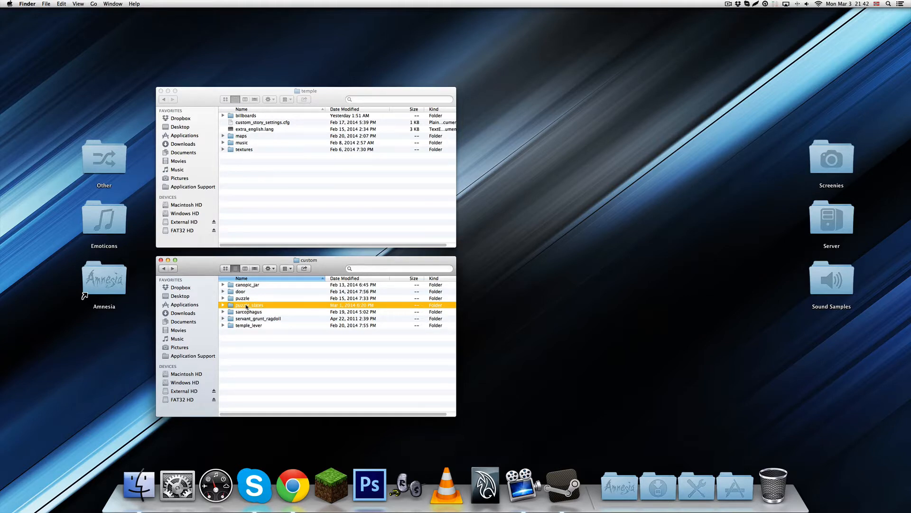
pyautogui.doubleClick(246, 306)
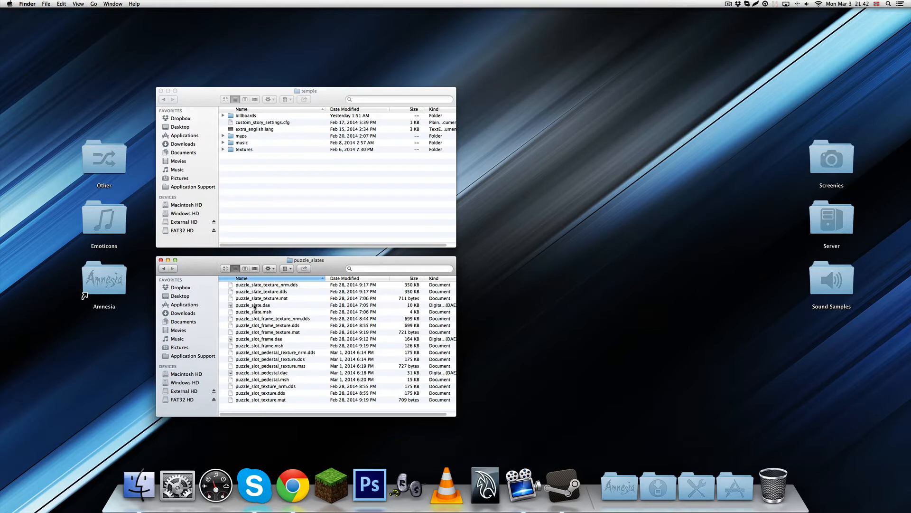
# Preview the puzzle_slot_frame.dae model with Quick Look and rotate it to examine the grid of slots
pyautogui.click(251, 305)
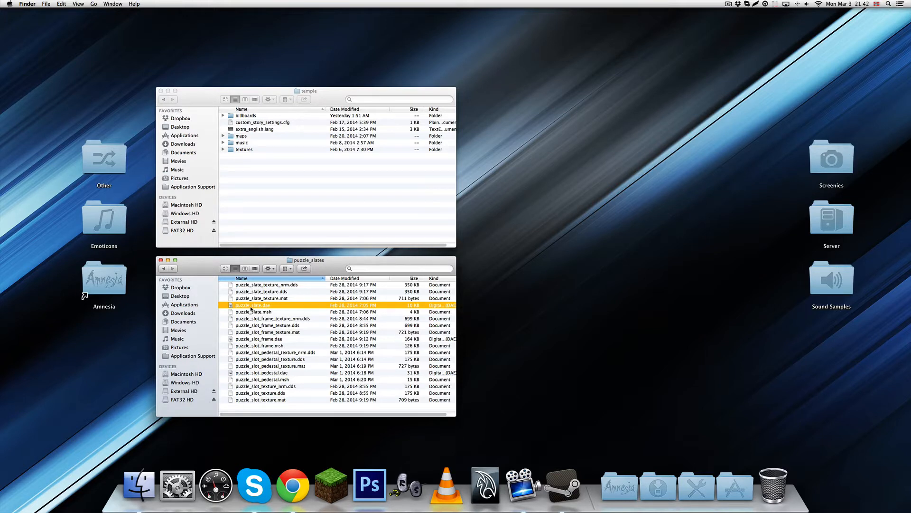
pyautogui.click(257, 338)
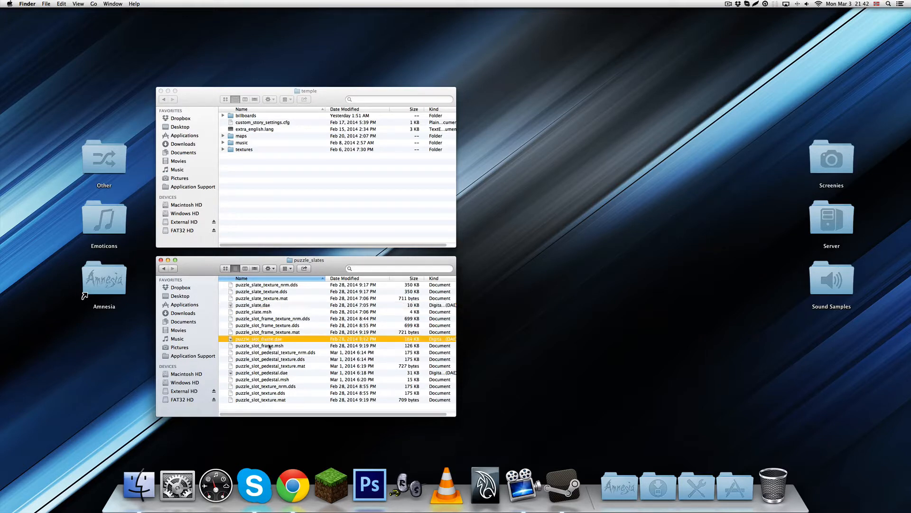
pyautogui.press('space')
pyautogui.moveTo(552, 276); pyautogui.dragTo(464, 274)
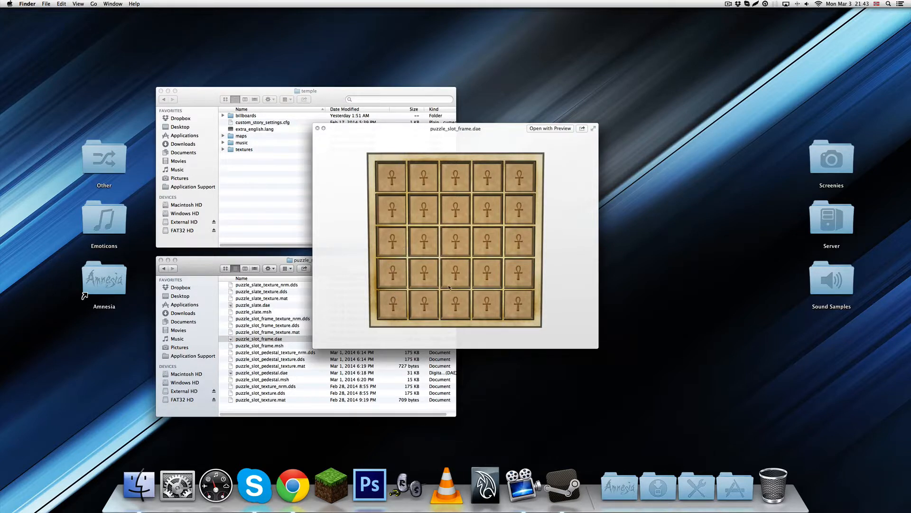
pyautogui.moveTo(449, 286); pyautogui.dragTo(431, 237)
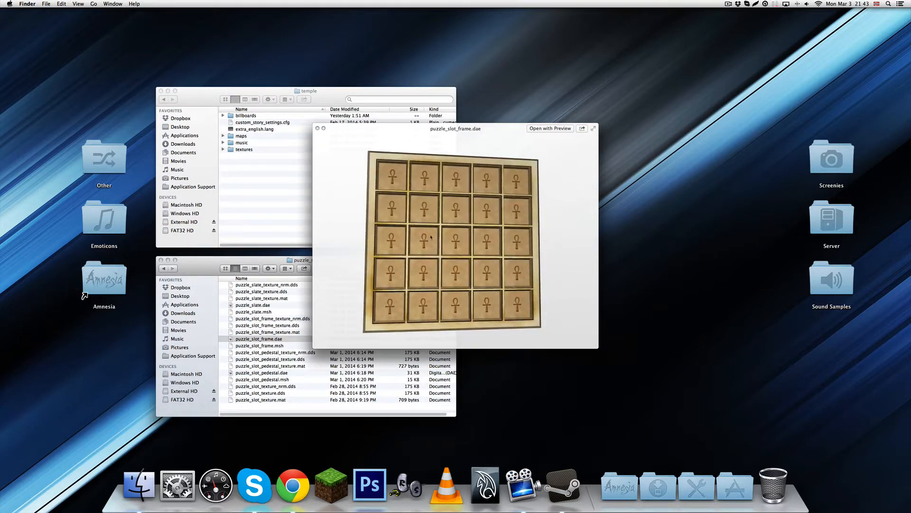
pyautogui.moveTo(487, 291); pyautogui.dragTo(465, 301)
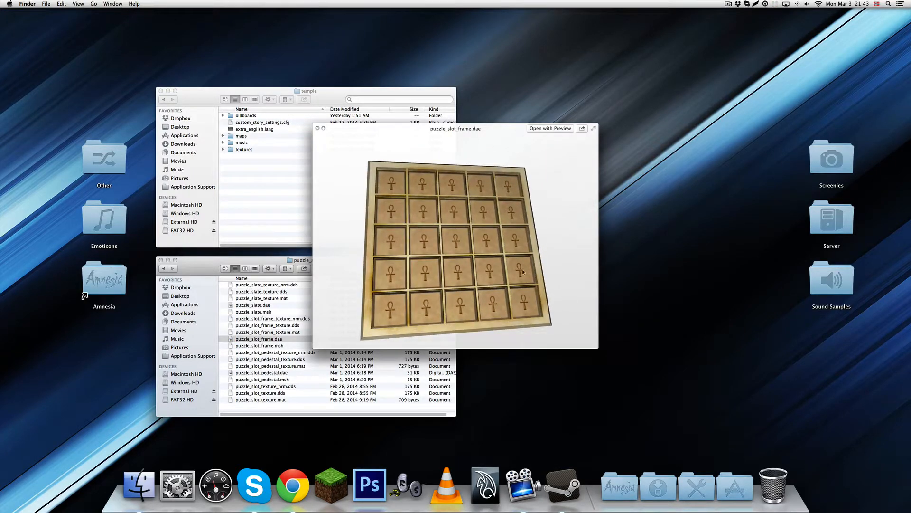
pyautogui.moveTo(473, 269); pyautogui.dragTo(342, 320)
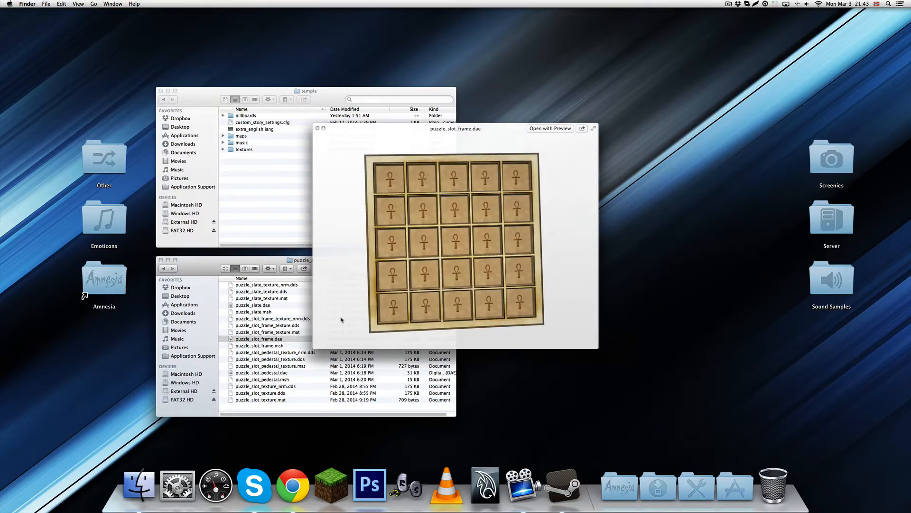
# Preview the puzzle_slate.dae model and rotate it to examine the ankh symbol and the slate's edges
pyautogui.click(259, 306)
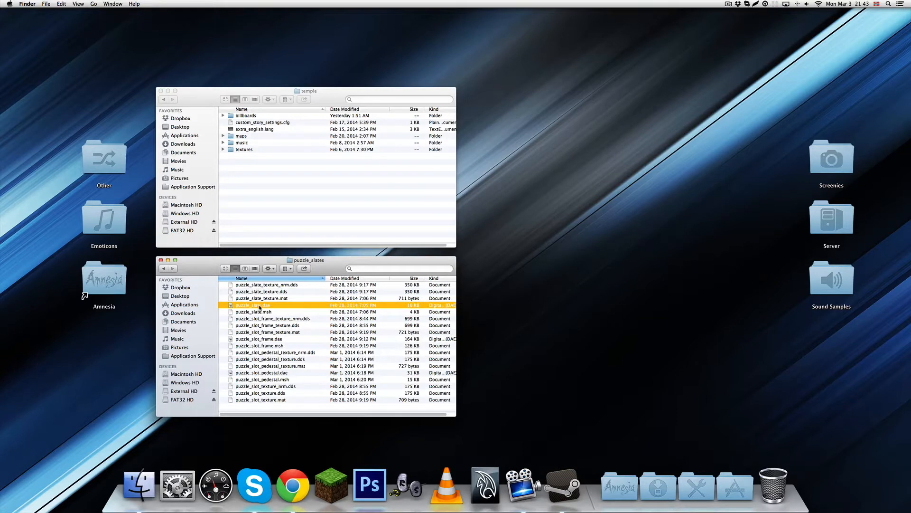
pyautogui.press('space')
pyautogui.moveTo(525, 303); pyautogui.dragTo(548, 245)
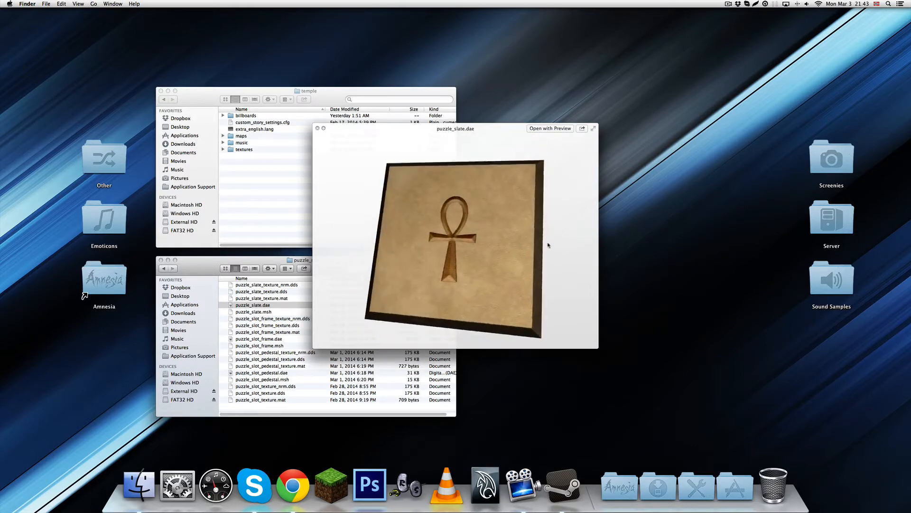
# Switch the preview back to puzzle_slot_frame.dae and rotate it to inspect the slots from several angles
pyautogui.click(268, 340)
pyautogui.click(268, 340)
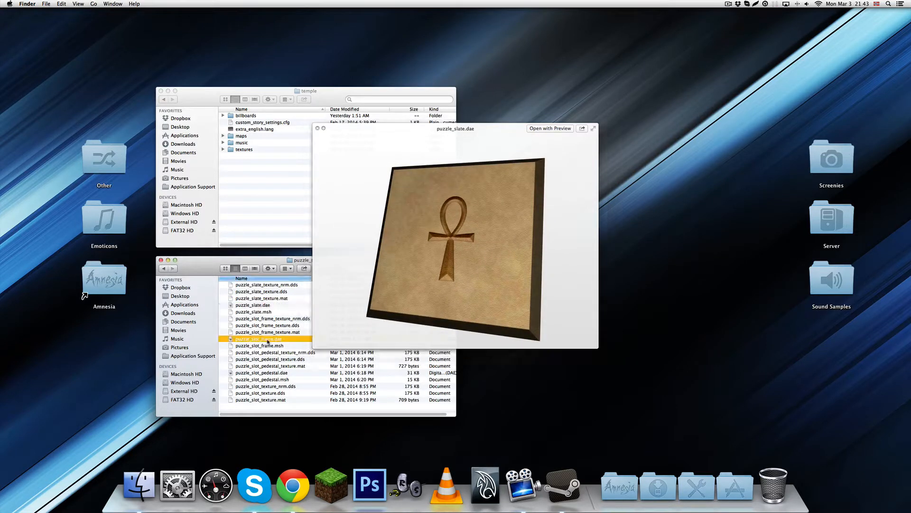
pyautogui.moveTo(420, 268); pyautogui.dragTo(425, 320)
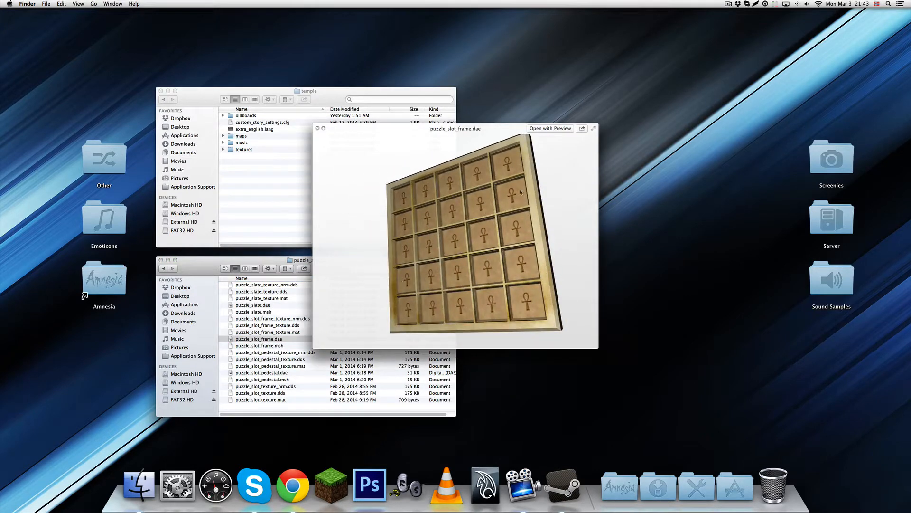
pyautogui.moveTo(482, 298)
pyautogui.mouseDown()
pyautogui.moveTo(405, 289)
pyautogui.moveTo(412, 235)
pyautogui.moveTo(450, 272)
pyautogui.moveTo(465, 325)
pyautogui.moveTo(475, 306)
pyautogui.mouseUp()
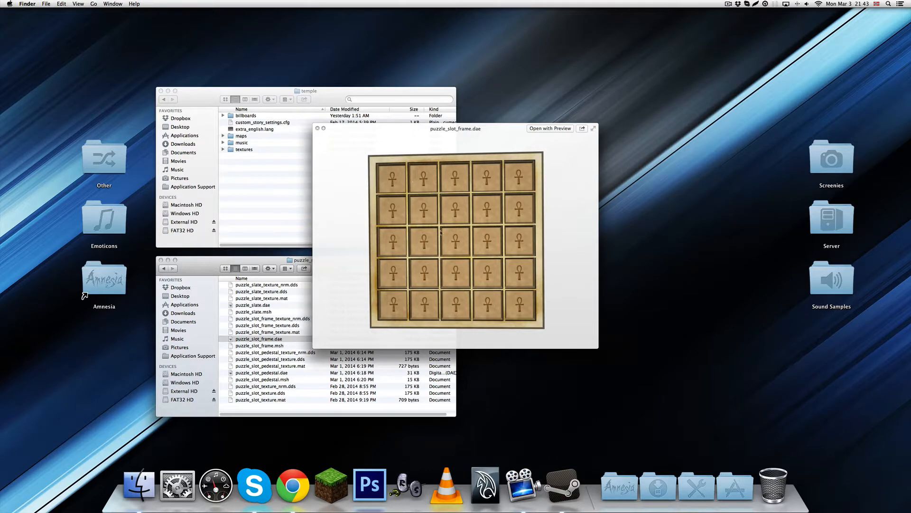
pyautogui.moveTo(441, 233); pyautogui.dragTo(436, 208)
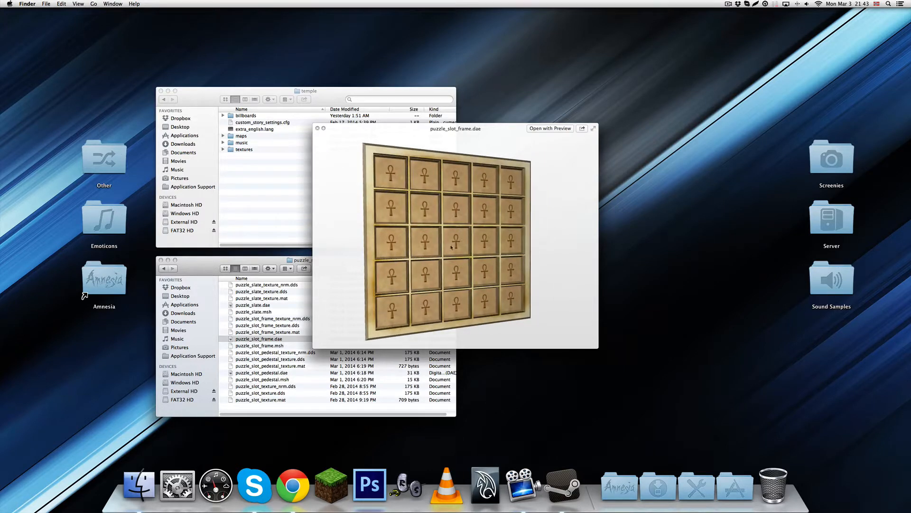
pyautogui.moveTo(423, 241); pyautogui.dragTo(435, 243)
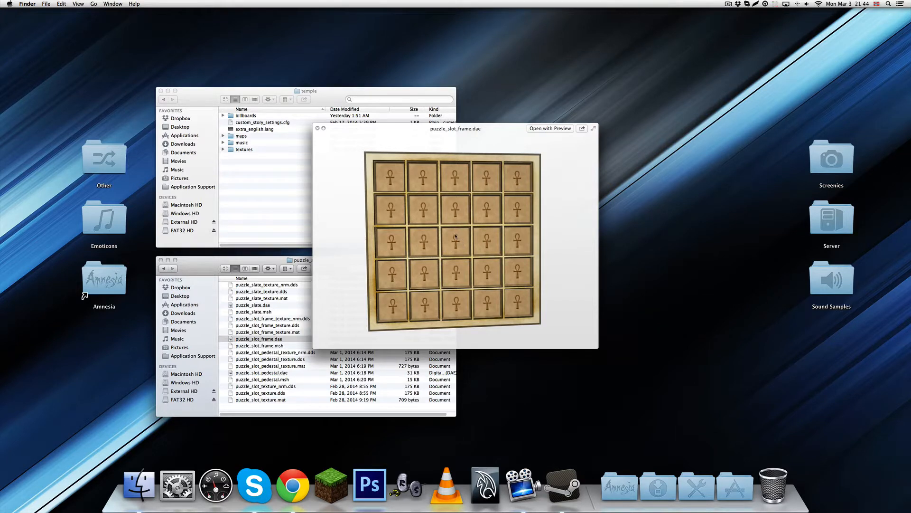
# Preview puzzle_slot_pedestal.dae from different angles, compare it with puzzle_slot_frame.dae, and close the preview
pyautogui.click(273, 374)
pyautogui.moveTo(509, 274); pyautogui.dragTo(451, 253)
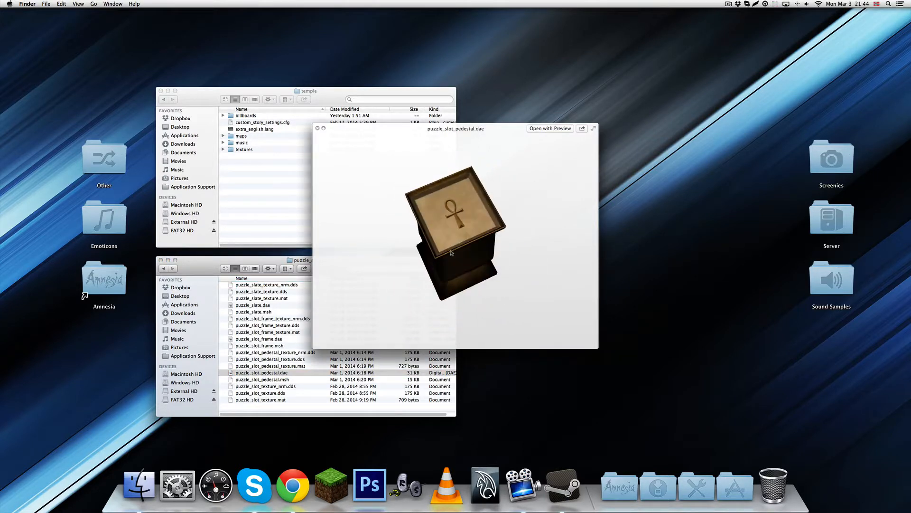
pyautogui.click(251, 339)
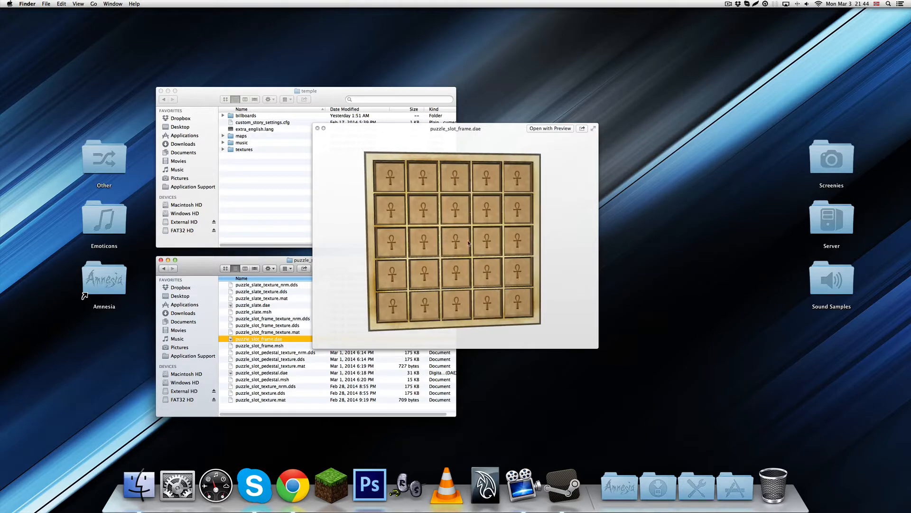
pyautogui.moveTo(463, 268); pyautogui.dragTo(446, 271)
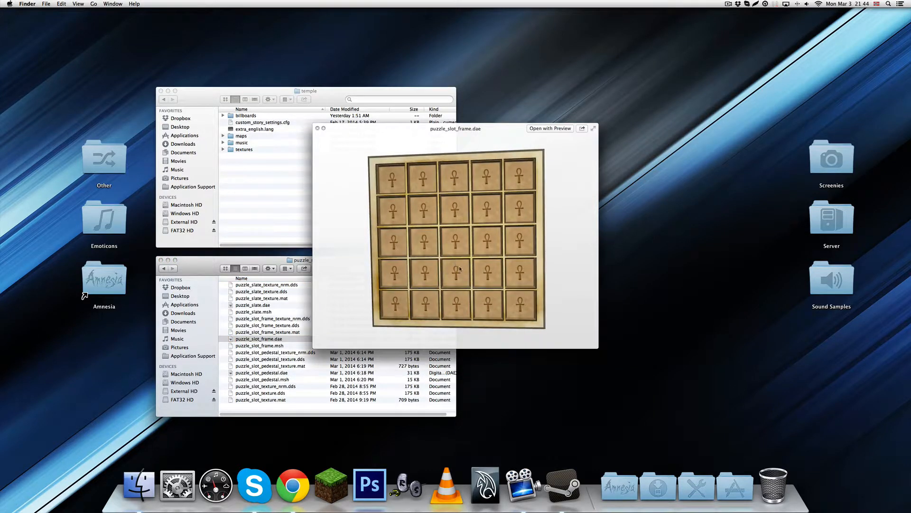
pyautogui.moveTo(460, 268); pyautogui.dragTo(434, 272)
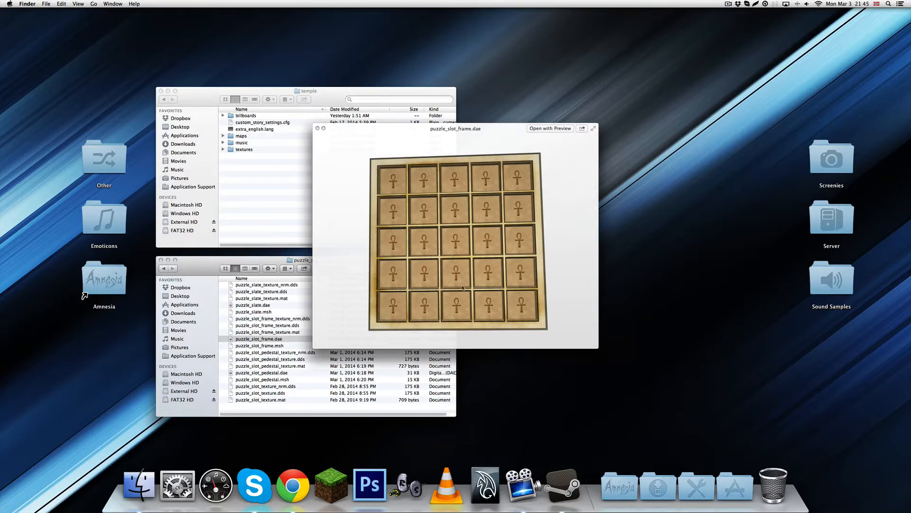
pyautogui.press('space')
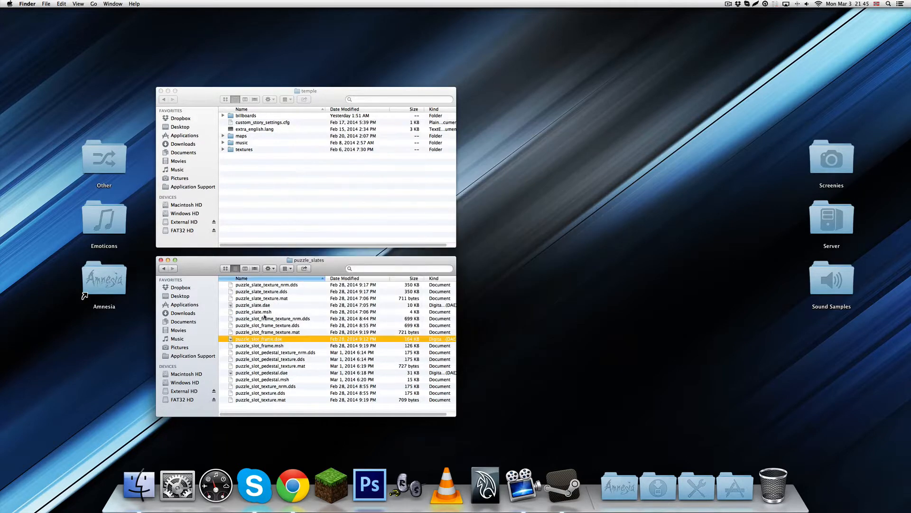
# Preview puzzle_slate.dae again, rotate it to examine its blank side, and go back to the custom folder
pyautogui.click(264, 305)
pyautogui.press('space')
pyautogui.moveTo(460, 273); pyautogui.dragTo(391, 277)
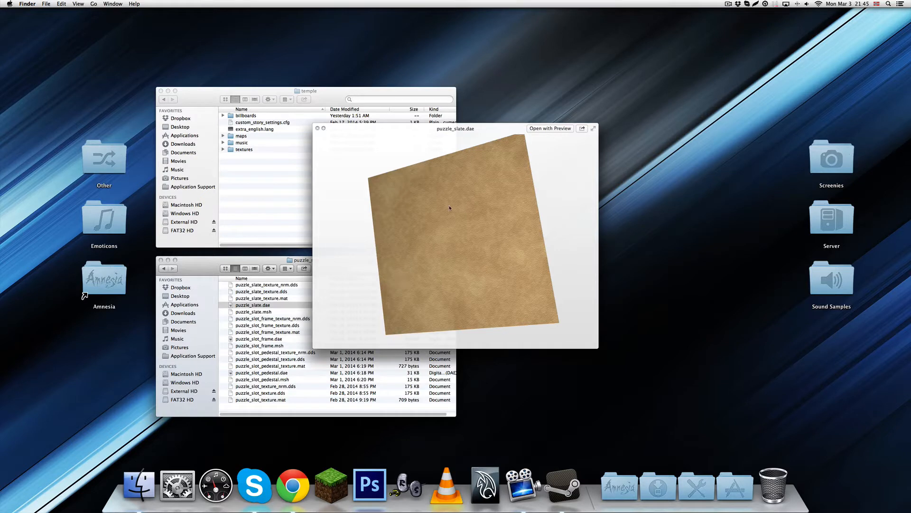
pyautogui.moveTo(490, 244); pyautogui.dragTo(491, 285)
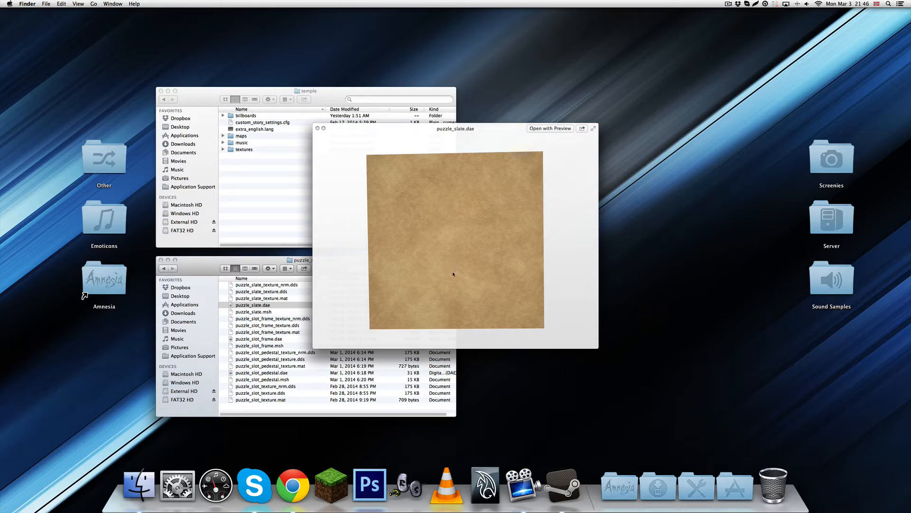
pyautogui.press('space')
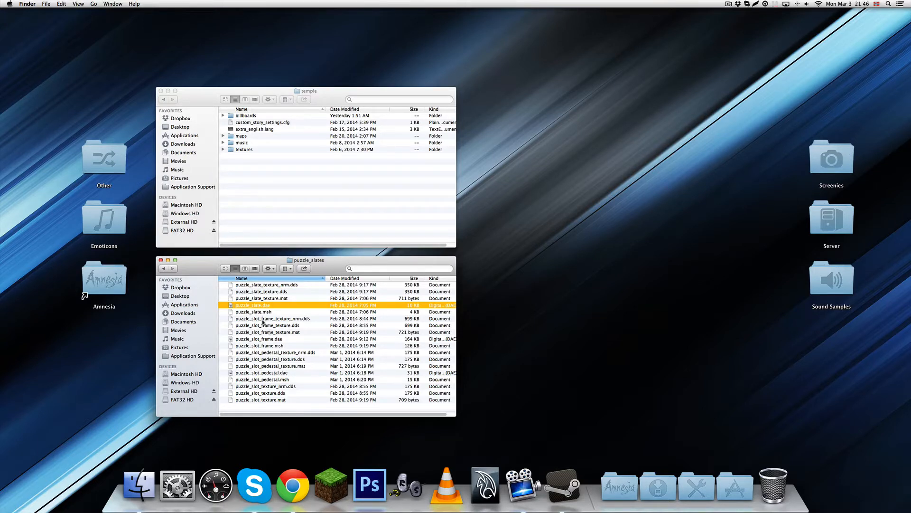
pyautogui.press('space')
pyautogui.moveTo(515, 297); pyautogui.dragTo(377, 293)
pyautogui.press('space')
pyautogui.click(163, 270)
# Open the billboards folder in the temple folder and select the path files from path_dead.dds to path_turn.mat
pyautogui.click(264, 173)
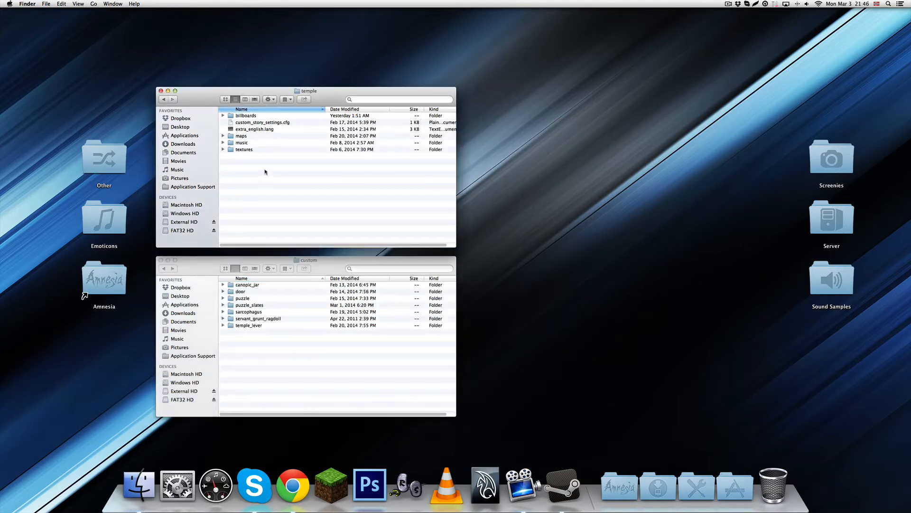
pyautogui.doubleClick(245, 116)
pyautogui.moveTo(269, 116); pyautogui.dragTo(281, 180)
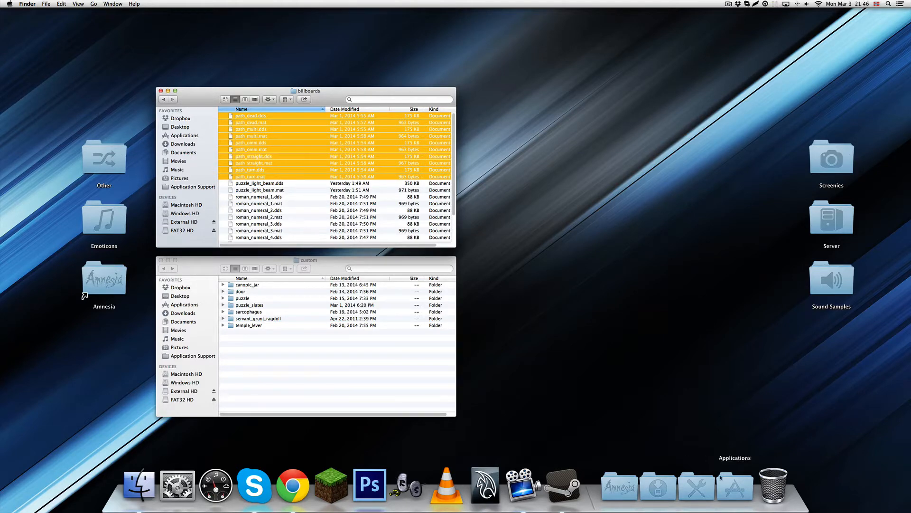
pyautogui.click(735, 487)
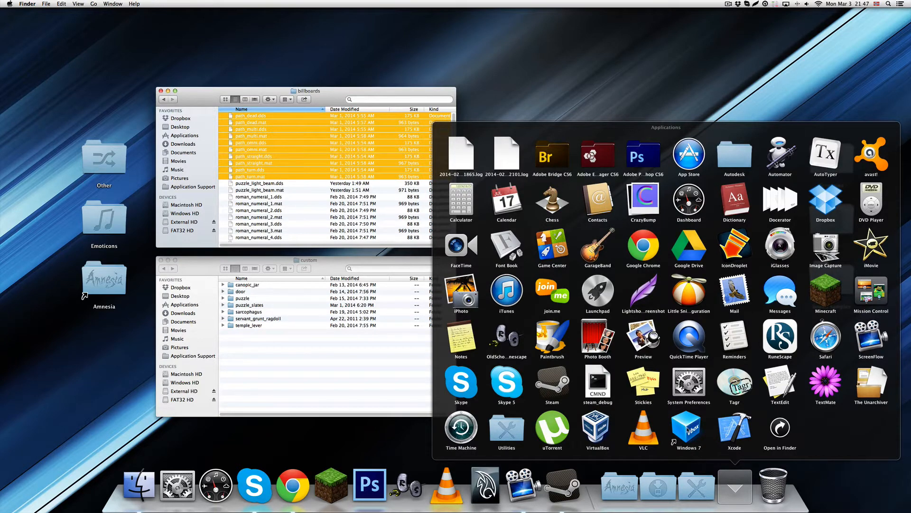
pyautogui.click(727, 481)
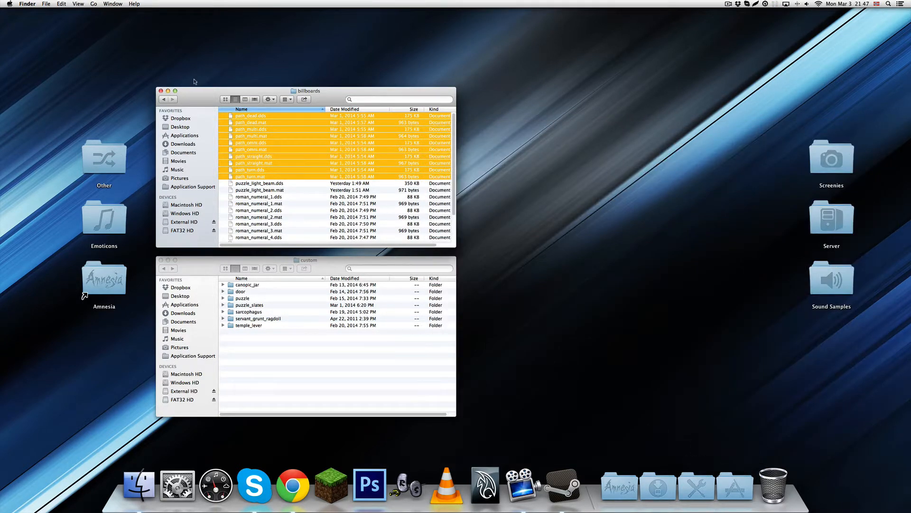
pyautogui.click(734, 485)
pyautogui.click(729, 496)
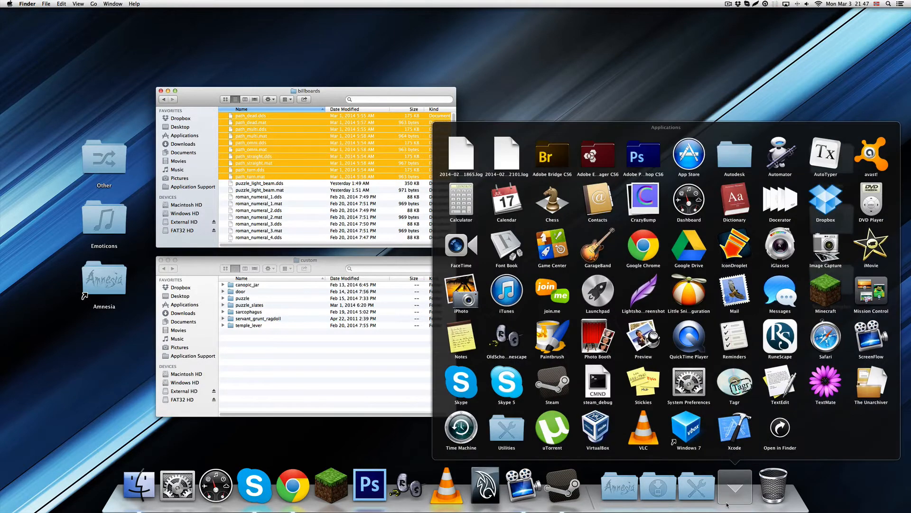
pyautogui.click(727, 504)
pyautogui.click(387, 365)
pyautogui.click(304, 206)
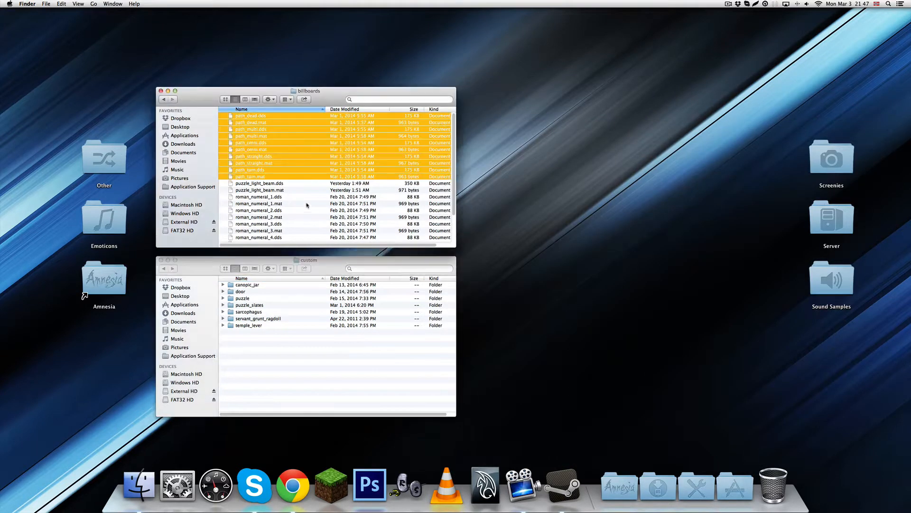
# Select puzzle_light_beam.dds in the billboards folder and switch back to the custom folder's window
pyautogui.click(308, 183)
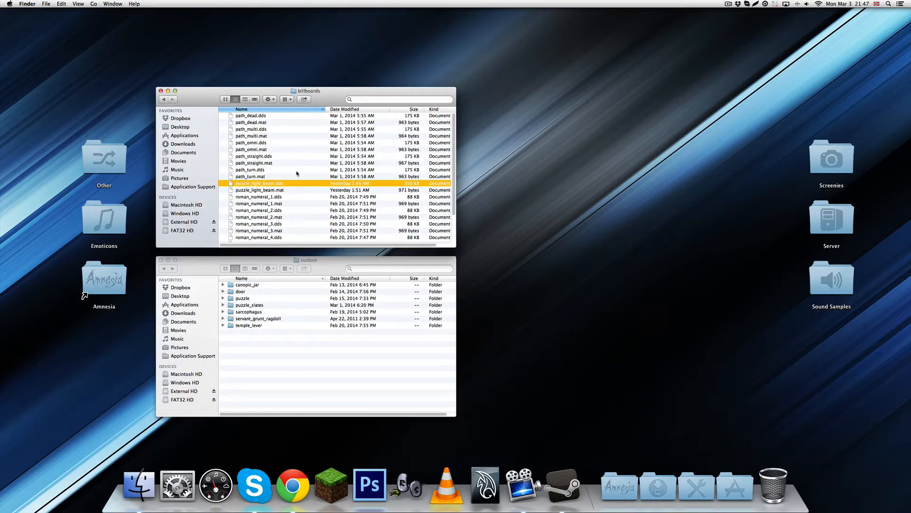
pyautogui.click(303, 412)
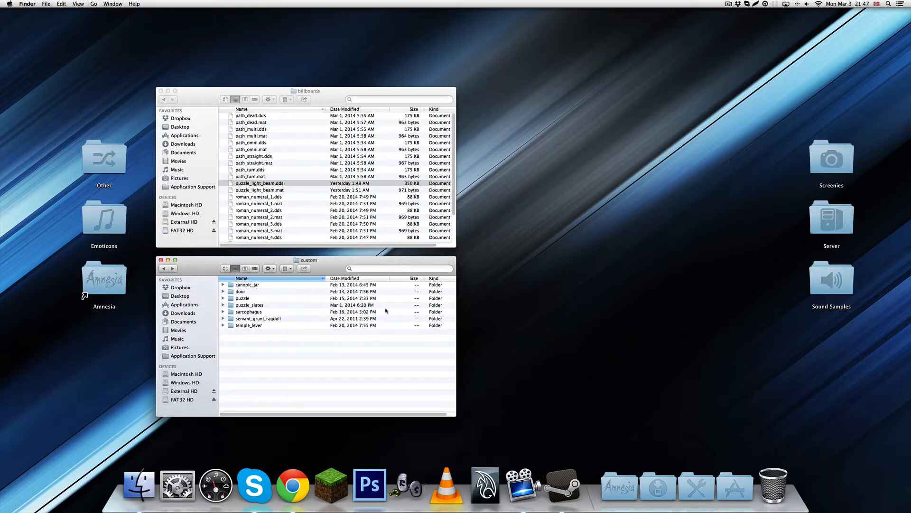
# Launch the Amnesia ModelEditor and place its window beside the two folder windows
pyautogui.click(619, 476)
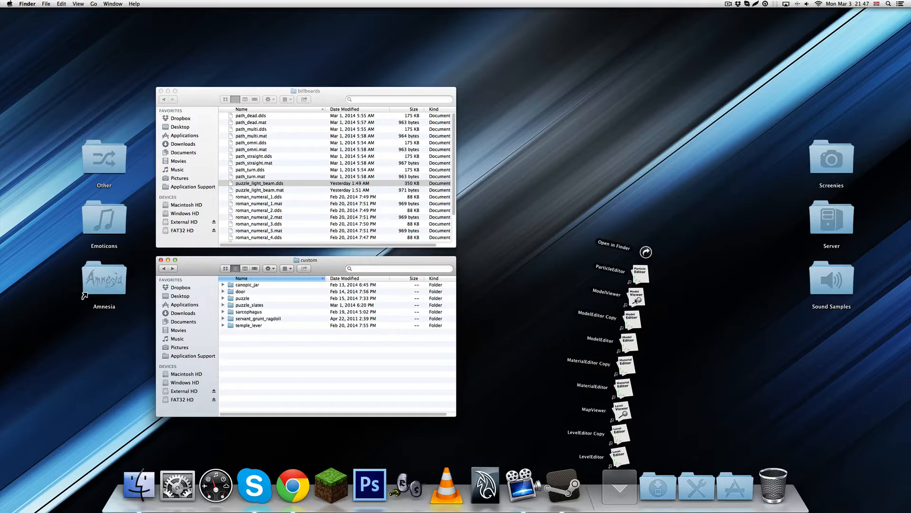
pyautogui.click(634, 332)
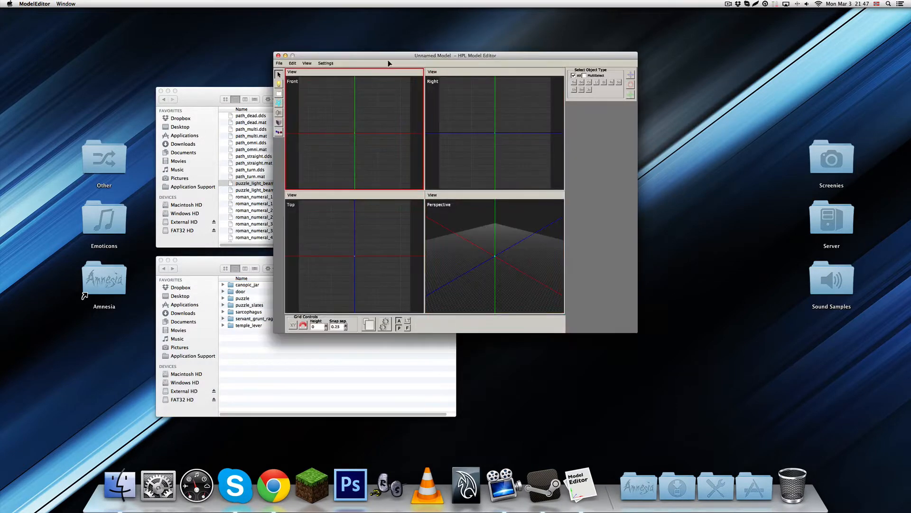
pyautogui.moveTo(388, 57); pyautogui.dragTo(575, 121)
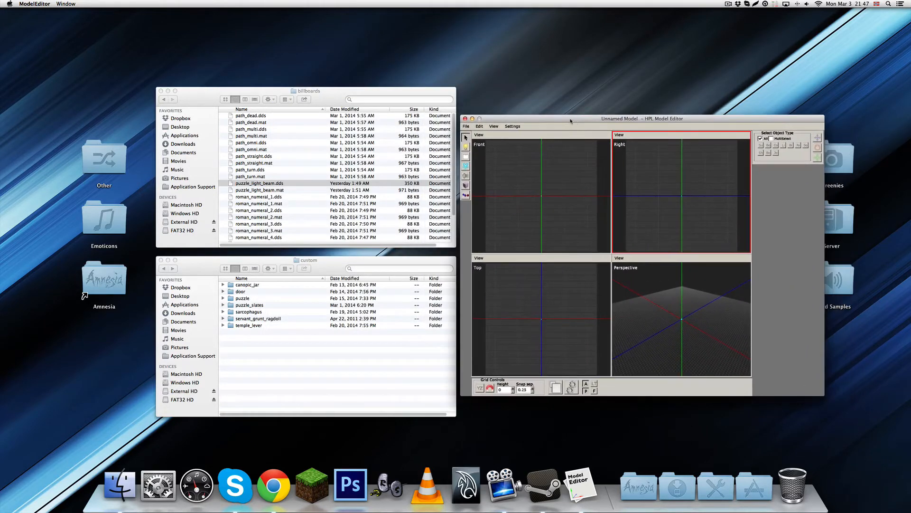
# Start a mesh import and browse to the slate puzzle meshes inside the custom entities folder
pyautogui.click(467, 126)
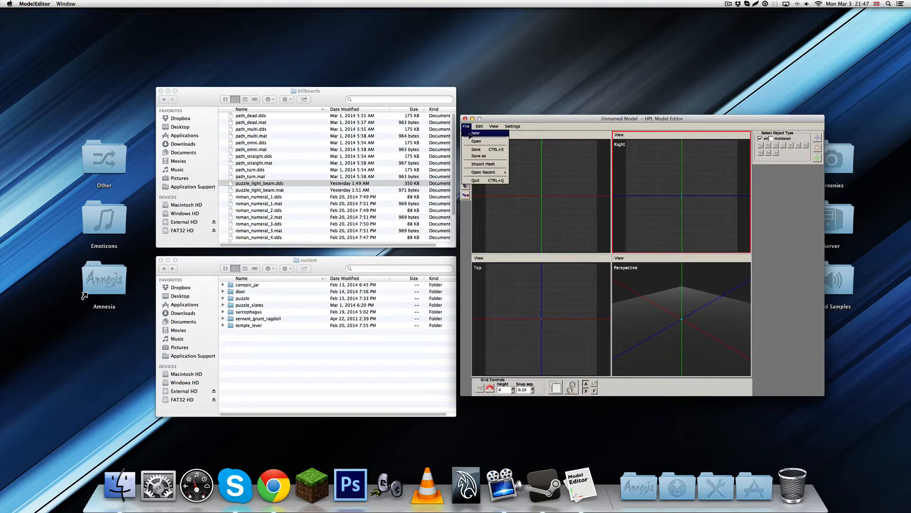
pyautogui.click(483, 164)
pyautogui.click(694, 196)
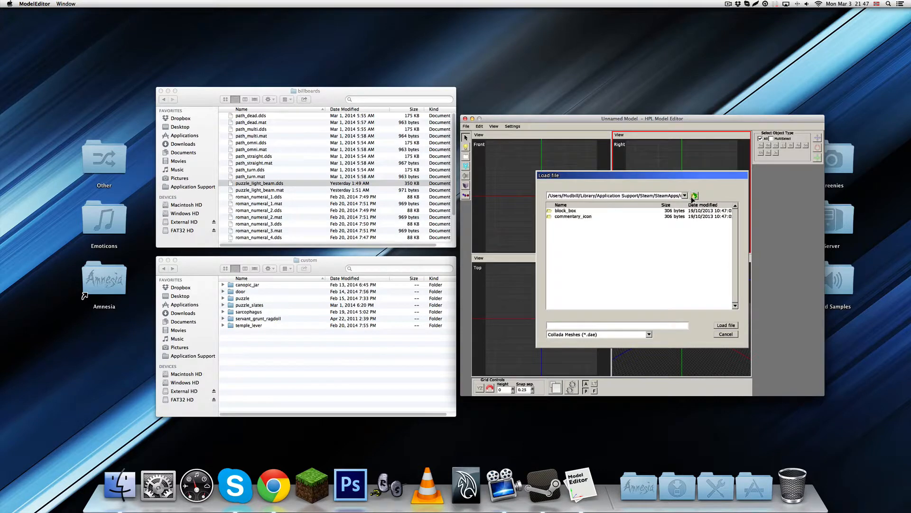
pyautogui.click(694, 196)
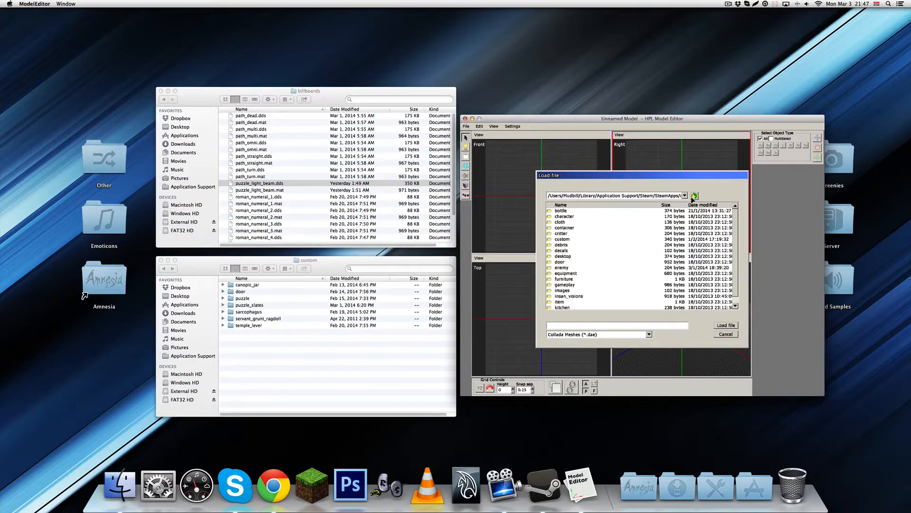
pyautogui.doubleClick(563, 239)
pyautogui.doubleClick(567, 228)
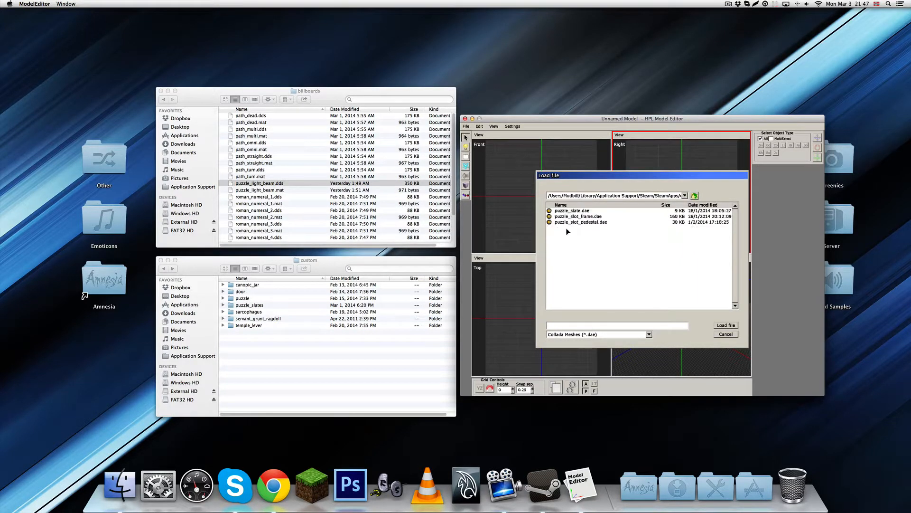
# Import puzzle_slot_frame.dae and enlarge the perspective view around the frame
pyautogui.click(572, 210)
pyautogui.click(572, 217)
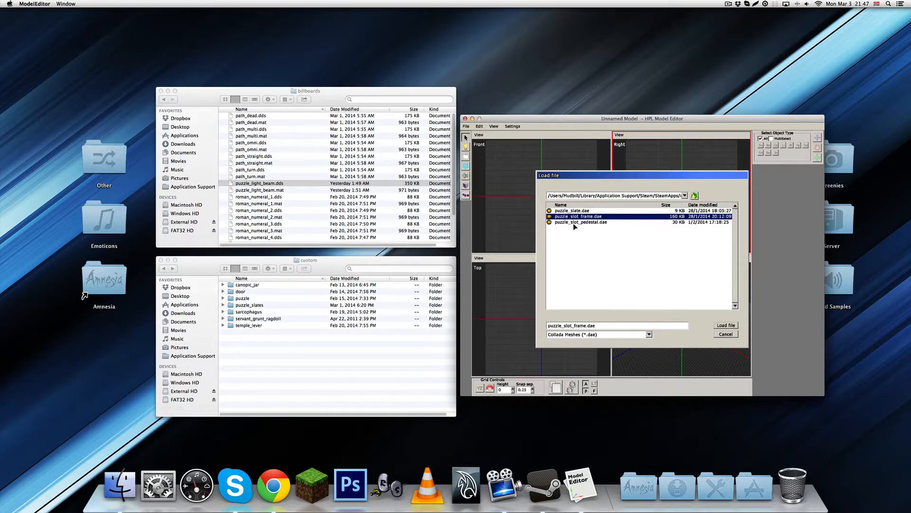
pyautogui.click(575, 222)
pyautogui.click(574, 216)
pyautogui.click(726, 326)
pyautogui.press('space')
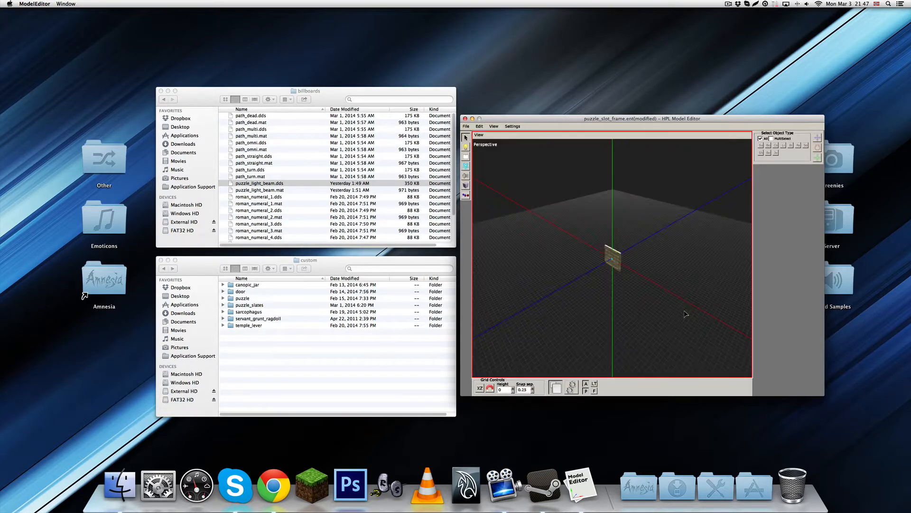
pyautogui.scroll(10, 626, 298)
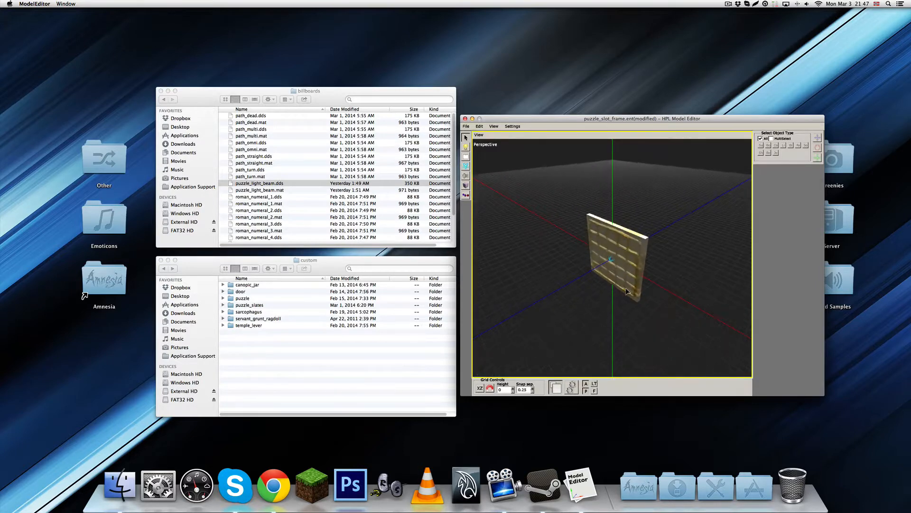
pyautogui.keyDown('alt'); pyautogui.moveTo(630, 291); pyautogui.dragTo(612, 298); pyautogui.keyUp('alt')
pyautogui.scroll(4, 593, 249)
pyautogui.scroll(3, 625, 248)
pyautogui.scroll(4, 612, 297)
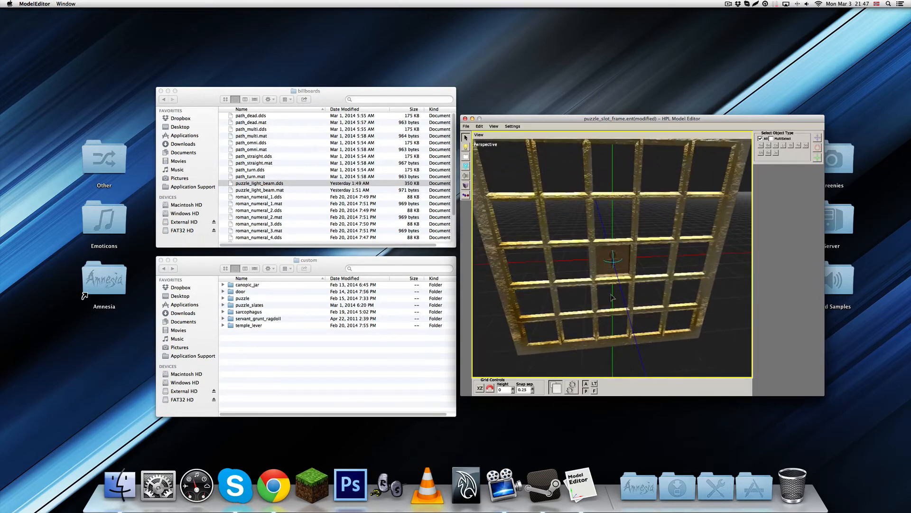
# Move slate pCube50 out of the centre slot along X into the adjacent slot of the middle row
pyautogui.click(618, 260)
pyautogui.scroll(5, 619, 260)
pyautogui.moveTo(566, 258); pyautogui.dragTo(651, 271)
pyautogui.scroll(-3, 651, 271)
pyautogui.moveTo(650, 271); pyautogui.dragTo(653, 269, button='middle')
pyautogui.press('super+z')
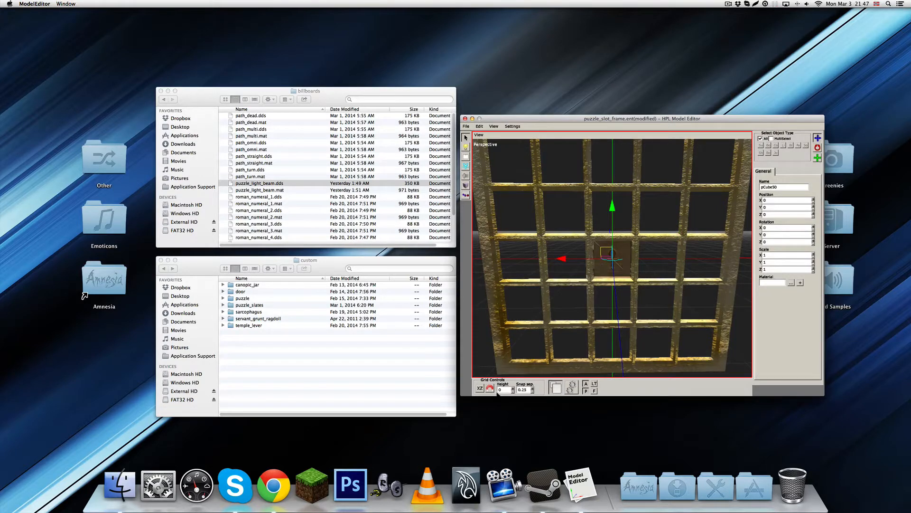
pyautogui.moveTo(561, 258); pyautogui.dragTo(610, 260)
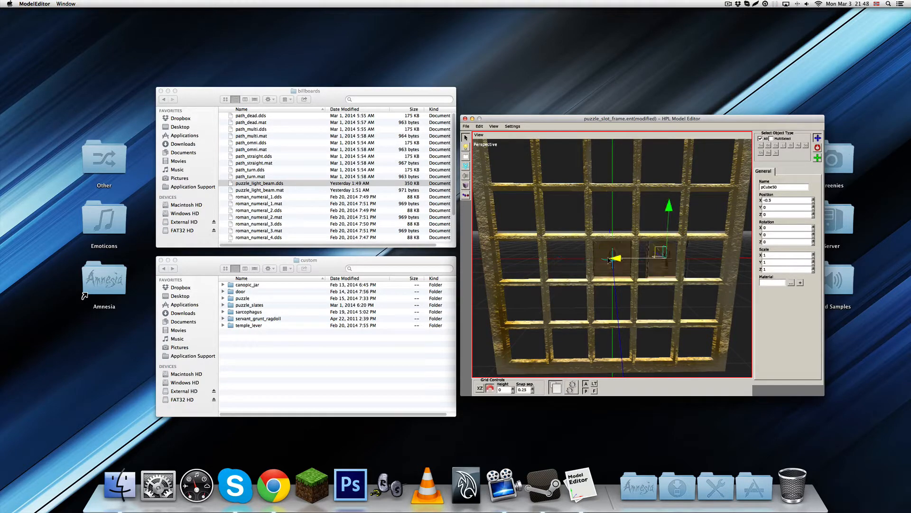
pyautogui.moveTo(617, 259); pyautogui.dragTo(655, 261, button='middle')
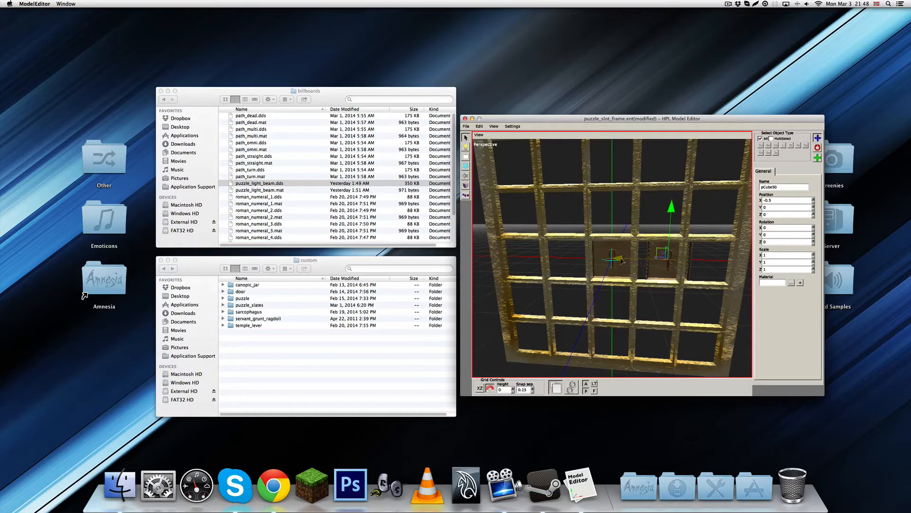
pyautogui.moveTo(621, 260)
pyautogui.mouseDown()
pyautogui.moveTo(576, 265)
pyautogui.moveTo(620, 265)
pyautogui.mouseUp()
pyautogui.press('Return')
# Set the X position of slate pCube35, stacked in the centre slot, to -0.8
pyautogui.click(619, 276)
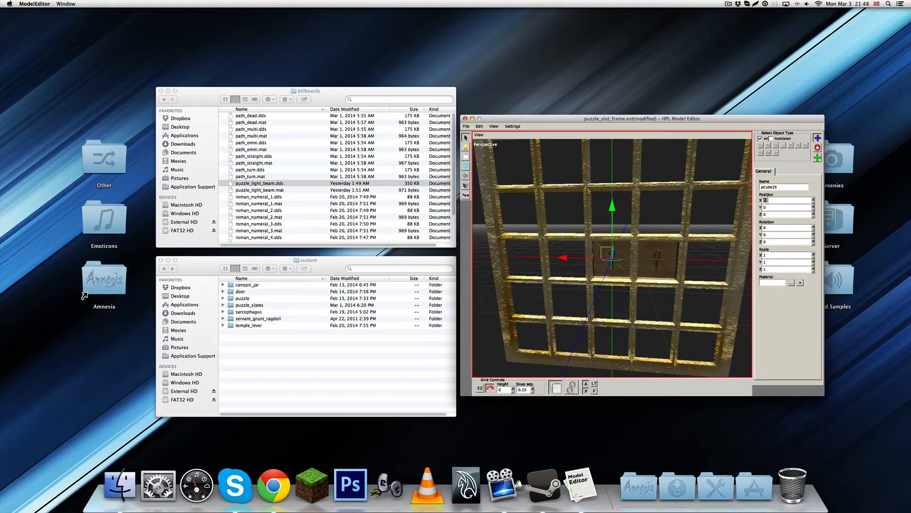
pyautogui.write('-0.8')
# Set the X position of slate pCube48 to 0.4 and of slate pCube47 to 0.8 to fill the middle row
pyautogui.click(623, 254)
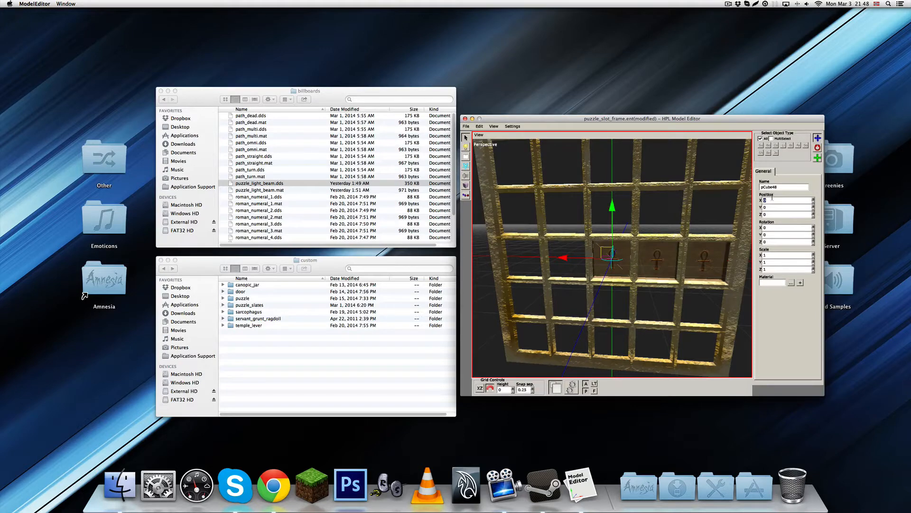
pyautogui.write('0.8')
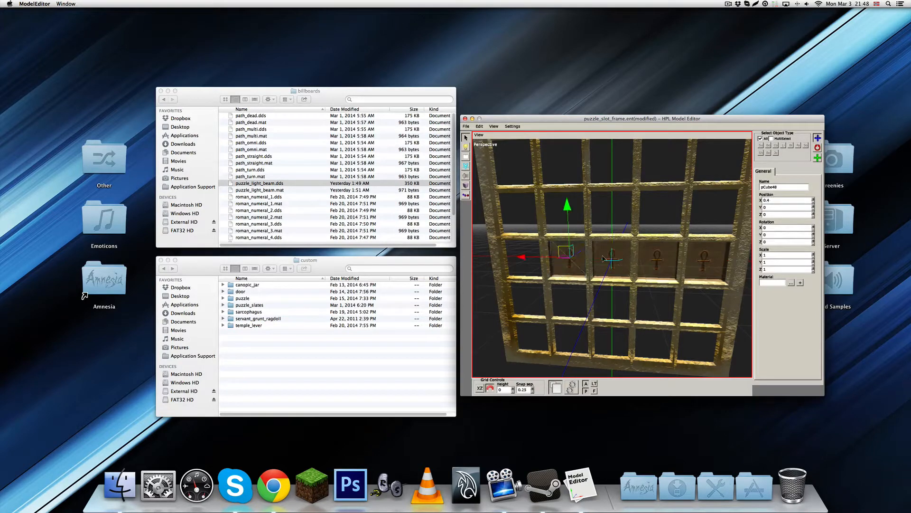
pyautogui.click(612, 263)
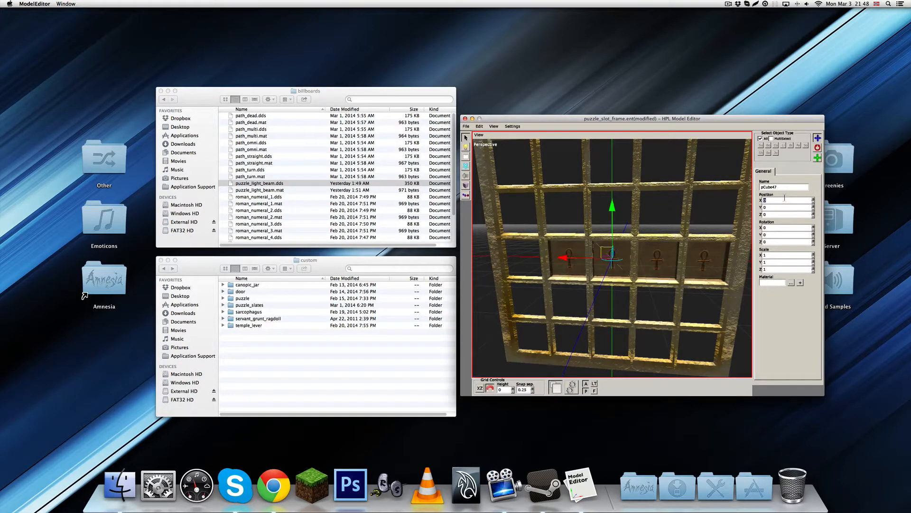
pyautogui.write('0.8')
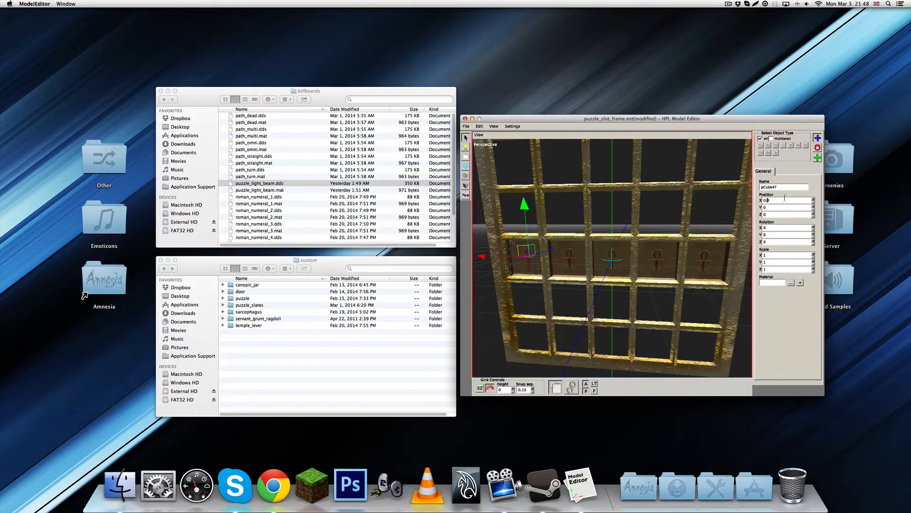
# Select the entire frame with its slates and rotate it 90 degrees about the X axis so it lies flat
pyautogui.moveTo(638, 273); pyautogui.dragTo(611, 276, button='middle')
pyautogui.keyDown('alt'); pyautogui.moveTo(612, 277); pyautogui.dragTo(603, 266); pyautogui.keyUp('alt')
pyautogui.click(612, 263)
pyautogui.keyDown('alt'); pyautogui.moveTo(564, 321); pyautogui.dragTo(545, 290, button='right'); pyautogui.keyUp('alt')
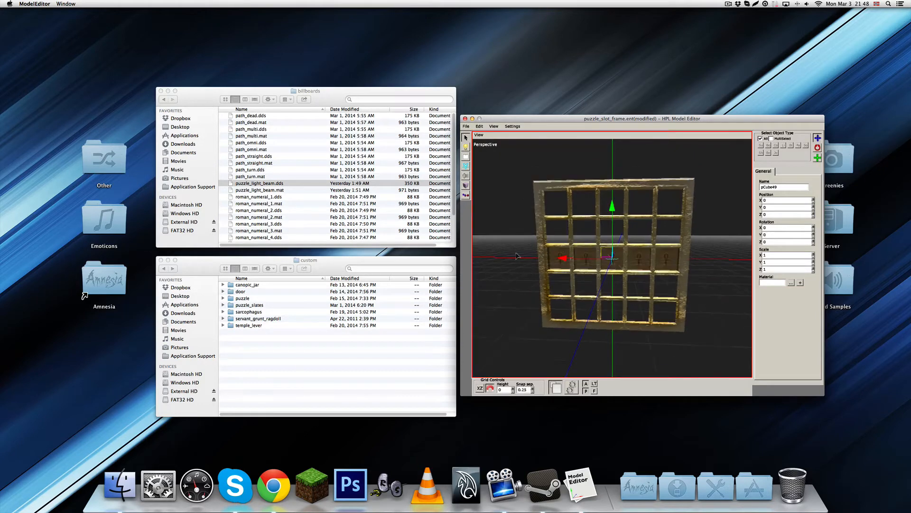
pyautogui.moveTo(515, 246); pyautogui.dragTo(733, 286)
pyautogui.press('e')
pyautogui.keyDown('alt'); pyautogui.moveTo(648, 268); pyautogui.dragTo(576, 257); pyautogui.keyUp('alt')
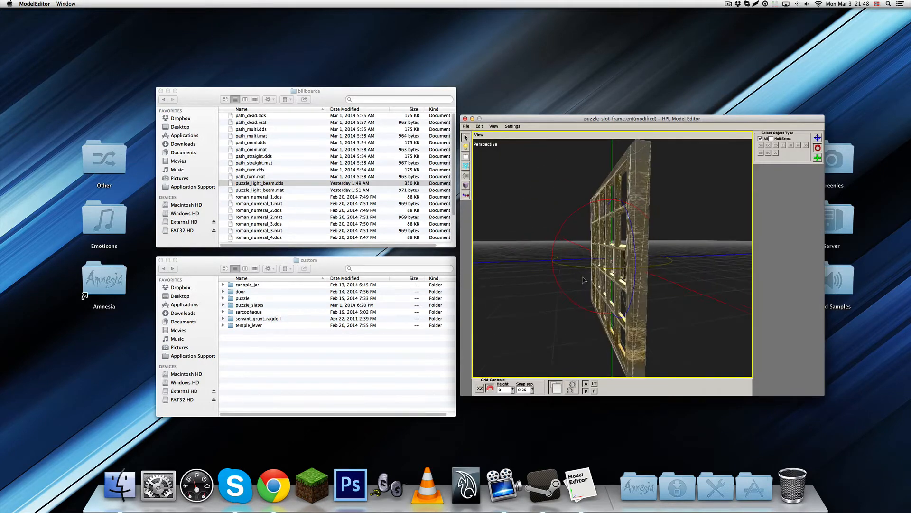
pyautogui.click(554, 242)
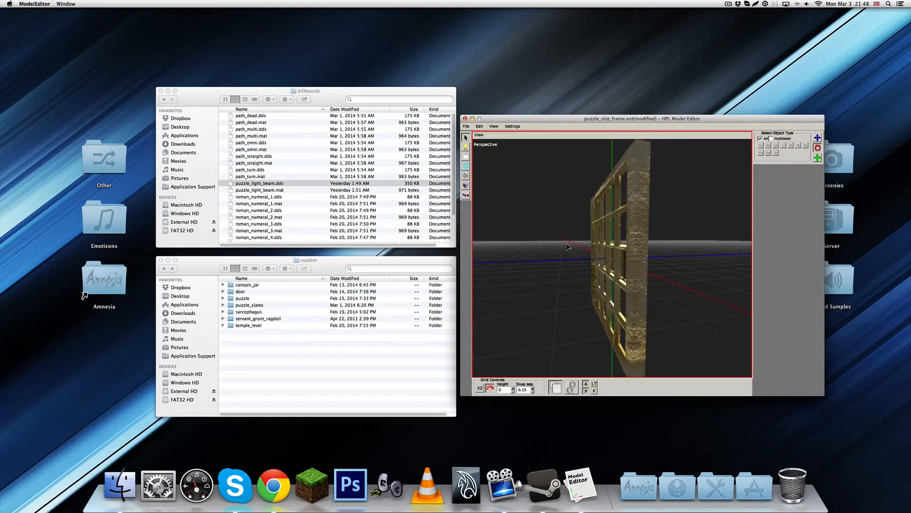
pyautogui.press('super+z')
pyautogui.moveTo(557, 241); pyautogui.dragTo(544, 277)
# Try to shift the selected frame and slates along the vertical axis with the translate tool
pyautogui.scroll(5, 649, 311)
pyautogui.scroll(3, 642, 306)
pyautogui.scroll(4, 628, 256)
pyautogui.press('q')
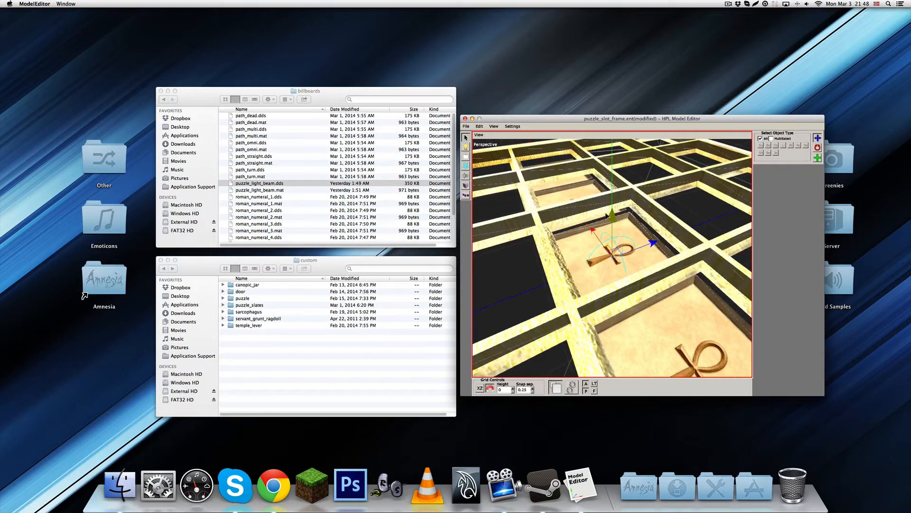
pyautogui.moveTo(605, 217); pyautogui.dragTo(611, 212)
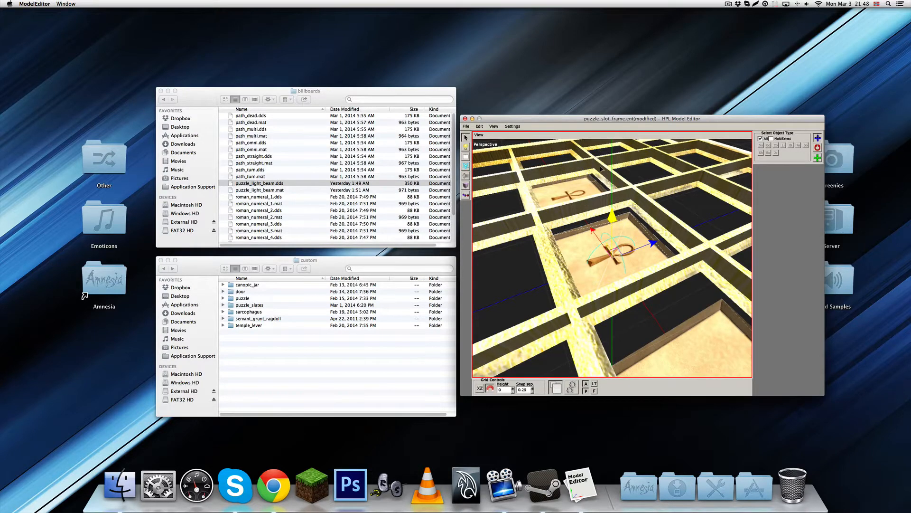
pyautogui.moveTo(601, 169); pyautogui.dragTo(509, 364)
pyautogui.scroll(3, 520, 359)
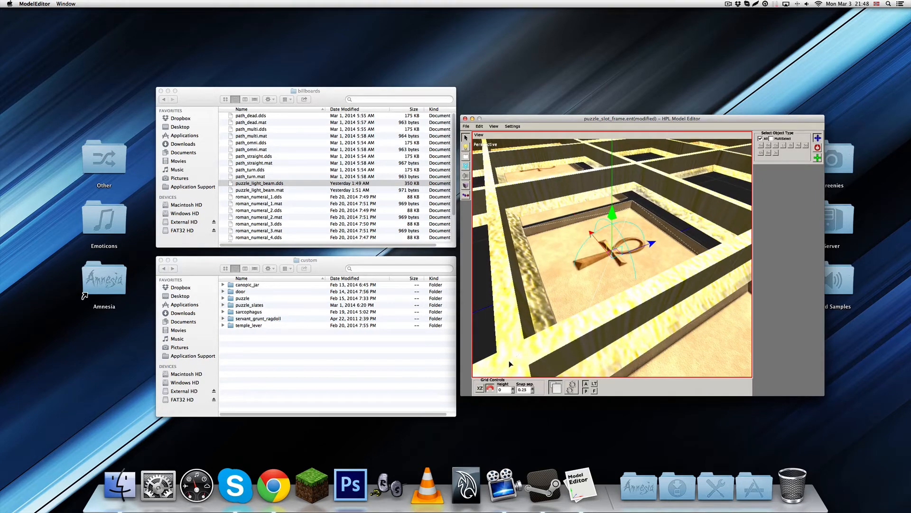
# Try raising the centre slate pCube49 in its slot with Y positions of 0.05 and 0.1
pyautogui.click(562, 258)
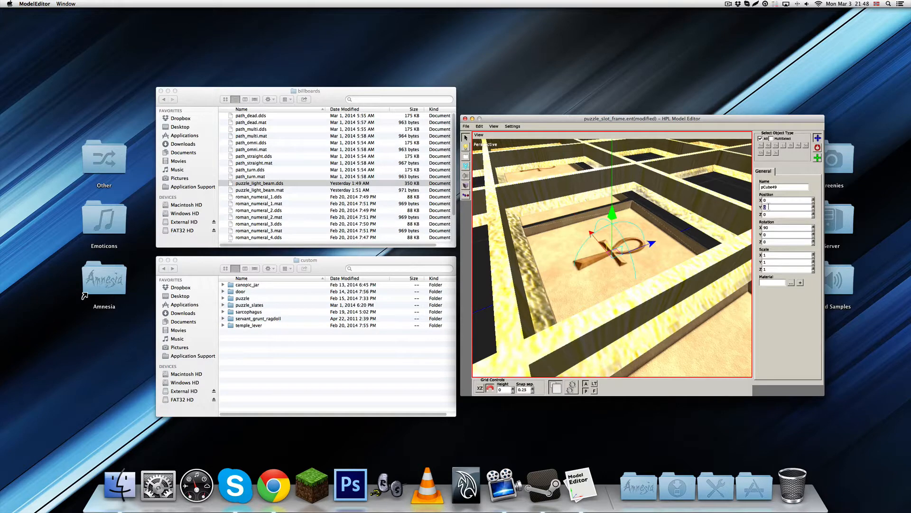
pyautogui.write('0.1')
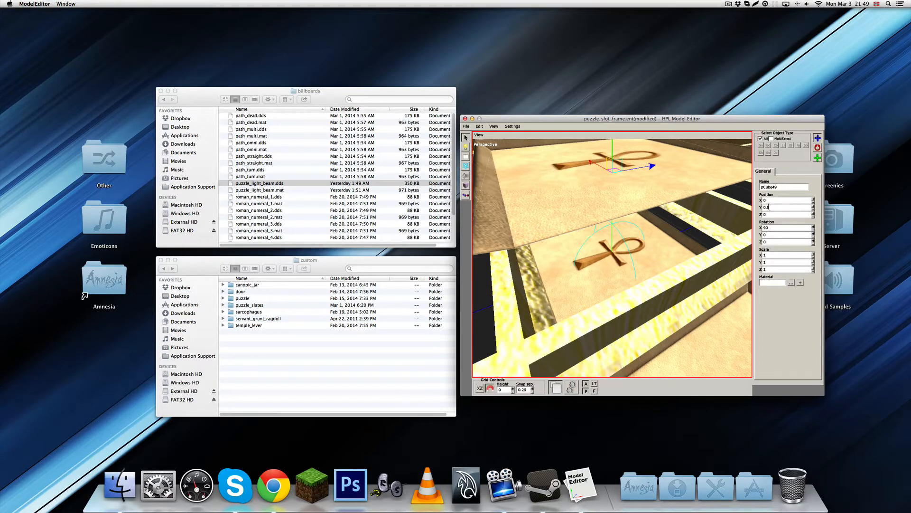
pyautogui.press('Return')
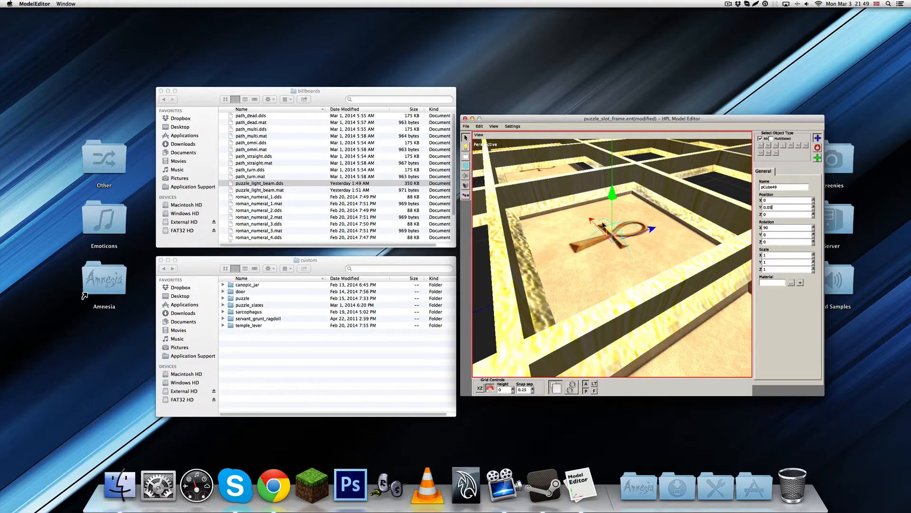
pyautogui.keyDown('alt'); pyautogui.moveTo(604, 225); pyautogui.dragTo(664, 228); pyautogui.keyUp('alt')
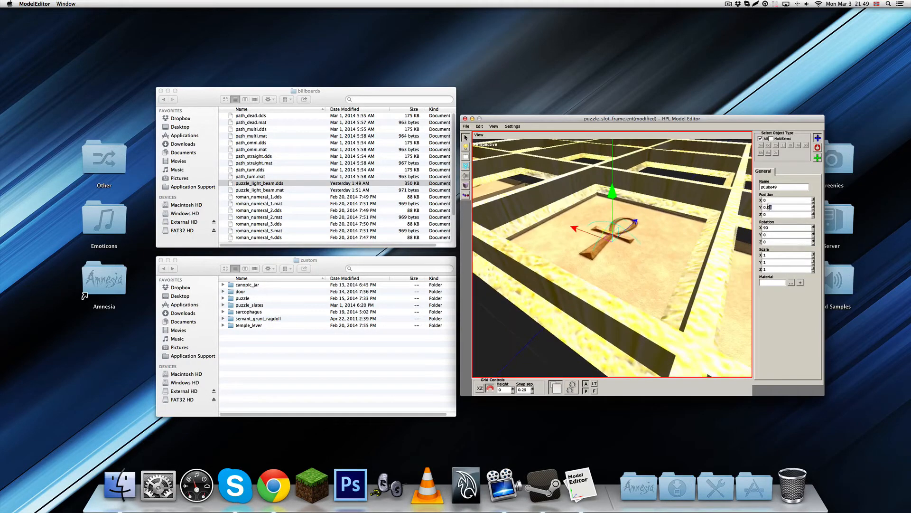
pyautogui.press('Return')
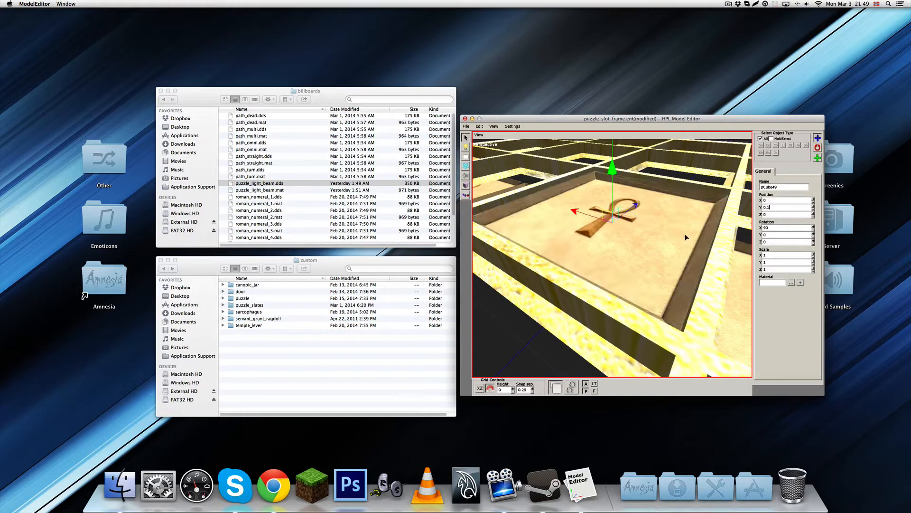
# Set the Y position of the centre slate pCube49 to 0.075 and clear the selection
pyautogui.scroll(-3, 625, 283)
pyautogui.keyDown('alt'); pyautogui.moveTo(625, 283); pyautogui.dragTo(656, 297); pyautogui.keyUp('alt')
pyautogui.keyDown('alt'); pyautogui.moveTo(656, 297); pyautogui.dragTo(633, 280, button='middle'); pyautogui.keyUp('alt')
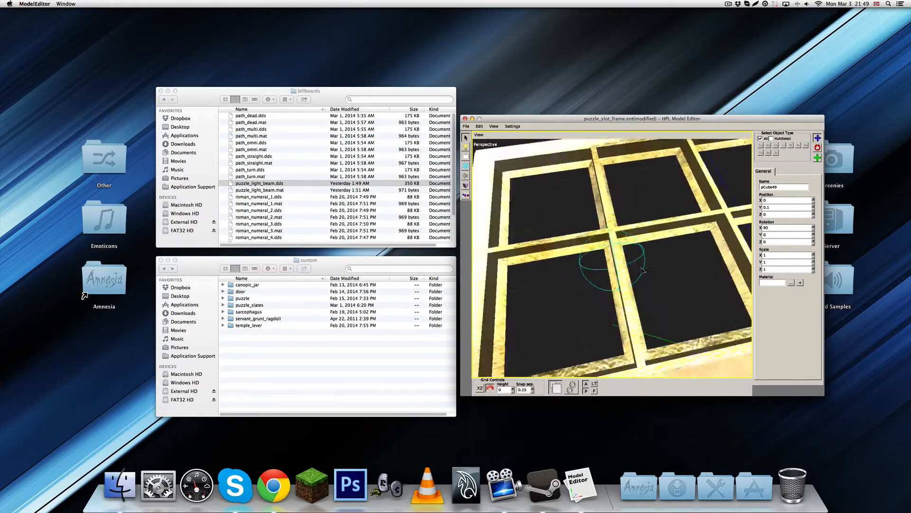
pyautogui.keyDown('alt'); pyautogui.moveTo(633, 280); pyautogui.dragTo(623, 253); pyautogui.keyUp('alt')
pyautogui.keyDown('alt'); pyautogui.moveTo(622, 253); pyautogui.dragTo(561, 200, button='middle'); pyautogui.keyUp('alt')
pyautogui.keyDown('alt'); pyautogui.moveTo(561, 201); pyautogui.dragTo(677, 204); pyautogui.keyUp('alt')
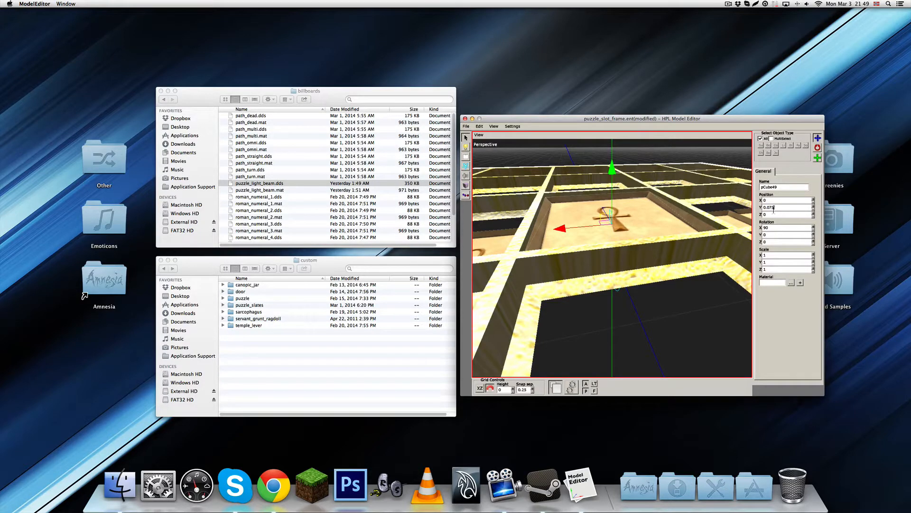
pyautogui.press('Return')
pyautogui.click(664, 316)
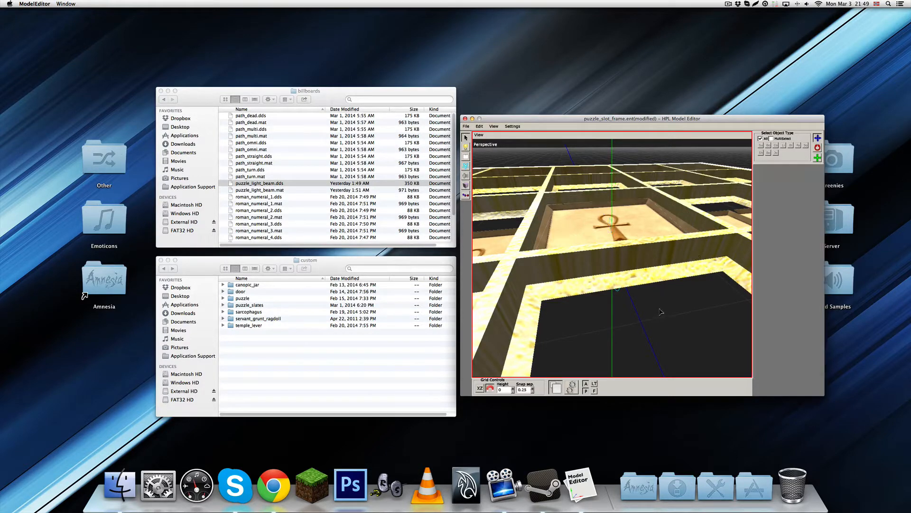
pyautogui.keyDown('alt'); pyautogui.moveTo(659, 309); pyautogui.dragTo(637, 266); pyautogui.keyUp('alt')
pyautogui.keyDown('alt'); pyautogui.moveTo(636, 266); pyautogui.dragTo(626, 292, button='middle'); pyautogui.keyUp('alt')
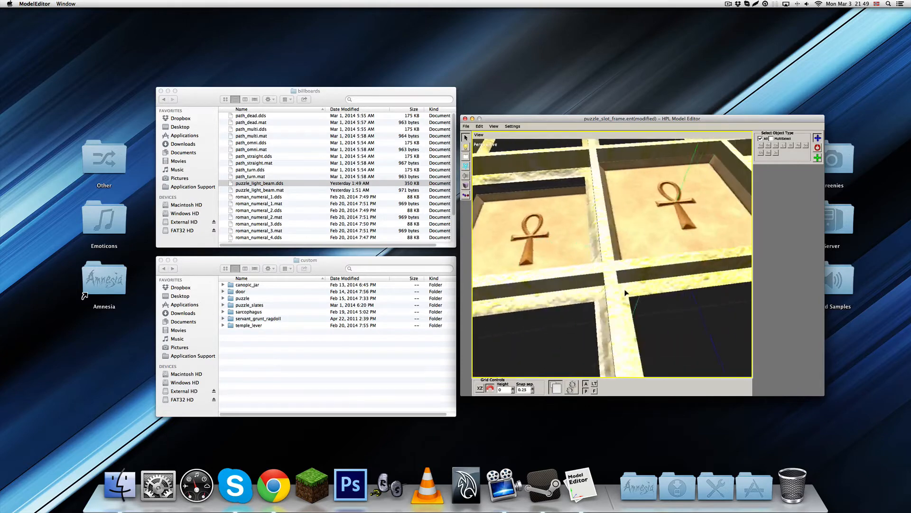
pyautogui.scroll(-10, 626, 292)
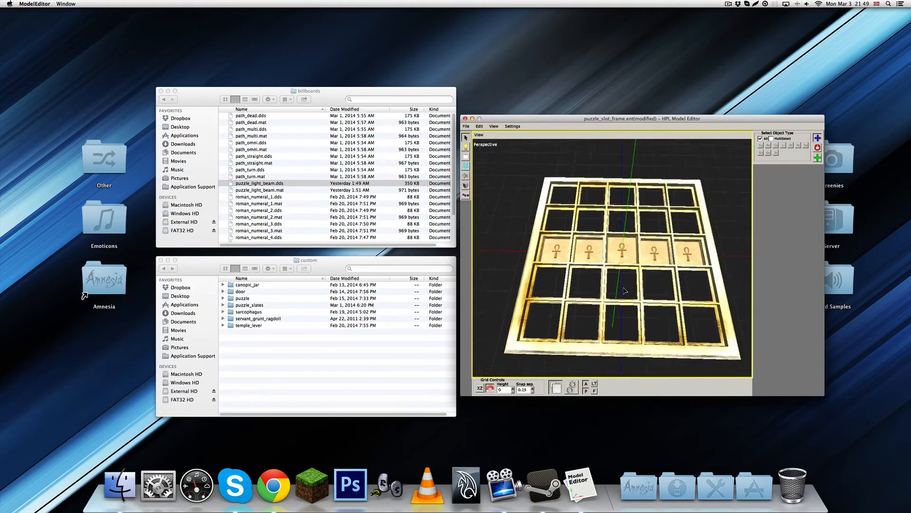
pyautogui.moveTo(624, 290)
pyautogui.keyDown('alt'); pyautogui.mouseDown()
pyautogui.moveTo(628, 261)
pyautogui.moveTo(626, 274)
pyautogui.mouseUp(); pyautogui.keyUp('alt')
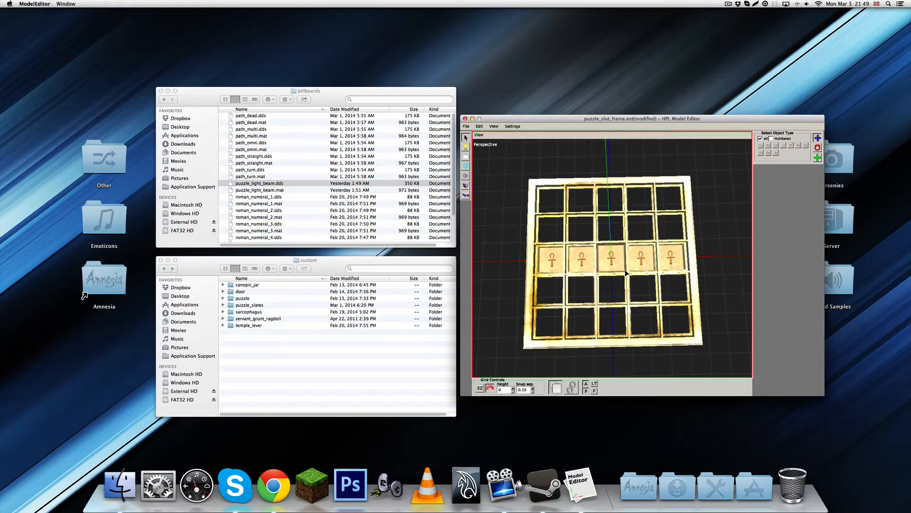
# Examine the flat slot frame and its centre slate from the side, from below and up close
pyautogui.keyDown('alt'); pyautogui.moveTo(625, 273); pyautogui.dragTo(644, 195, button='middle'); pyautogui.keyUp('alt')
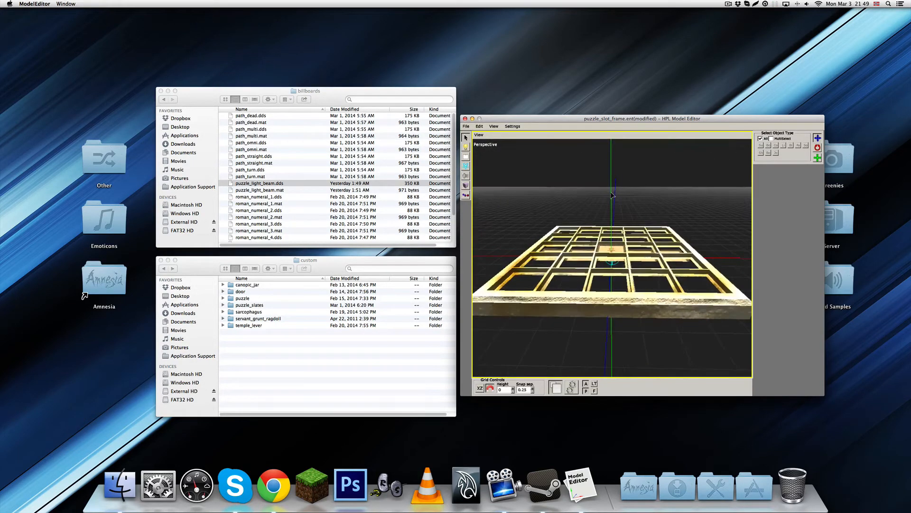
pyautogui.scroll(-4, 644, 283)
pyautogui.moveTo(564, 165); pyautogui.dragTo(664, 260)
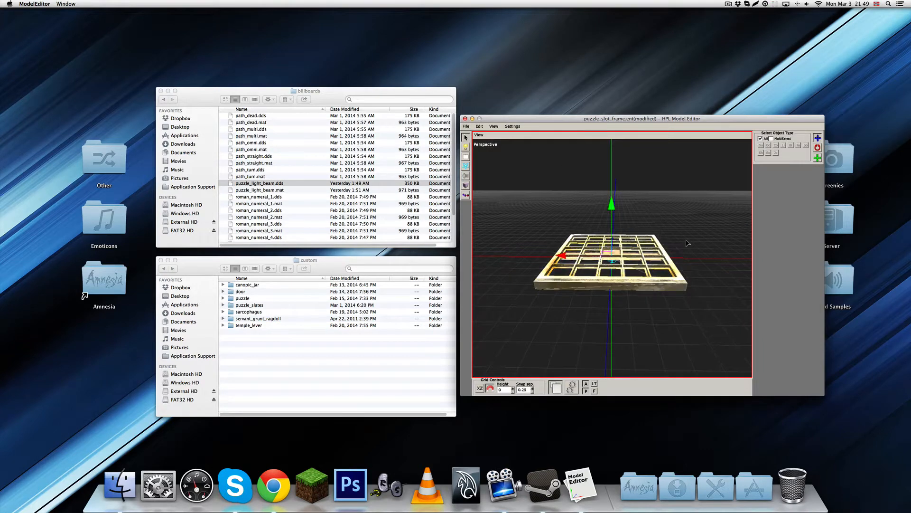
pyautogui.click(688, 244)
pyautogui.scroll(4, 686, 251)
pyautogui.keyDown('alt'); pyautogui.moveTo(684, 273); pyautogui.dragTo(640, 195, button='middle'); pyautogui.keyUp('alt')
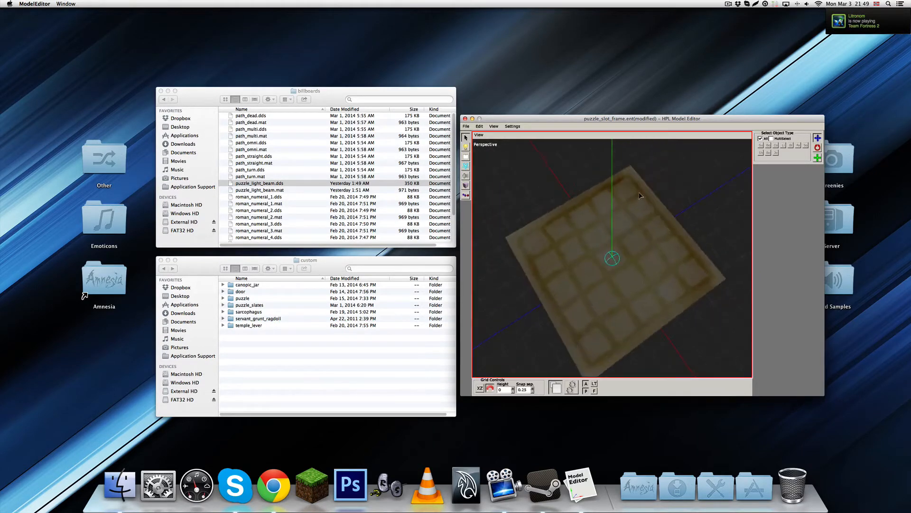
pyautogui.keyDown('alt'); pyautogui.moveTo(586, 217); pyautogui.dragTo(616, 212, button='middle'); pyautogui.keyUp('alt')
pyautogui.scroll(4, 612, 288)
pyautogui.scroll(5, 612, 237)
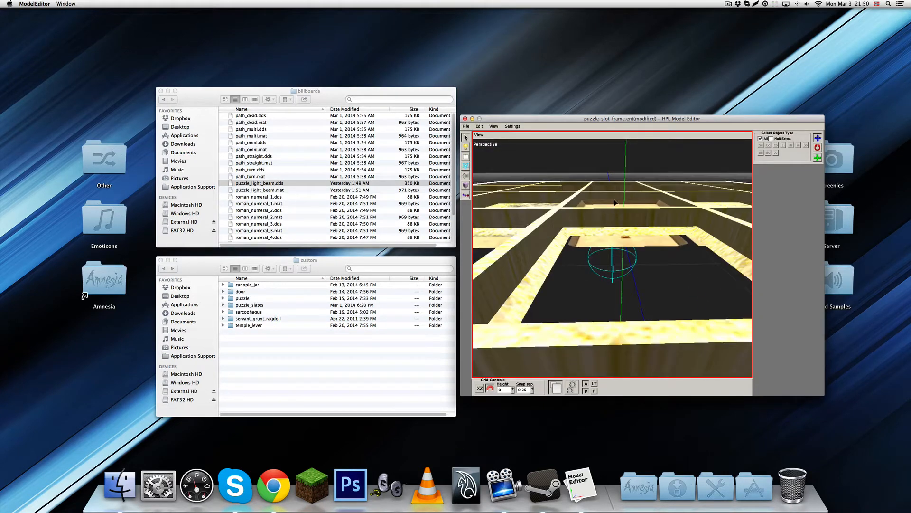
# Select pCube26 in the centre slot and lower it along the vertical axis to a Y position of about -0.063
pyautogui.click(615, 203)
pyautogui.click(616, 204)
pyautogui.click(619, 208)
pyautogui.click(620, 210)
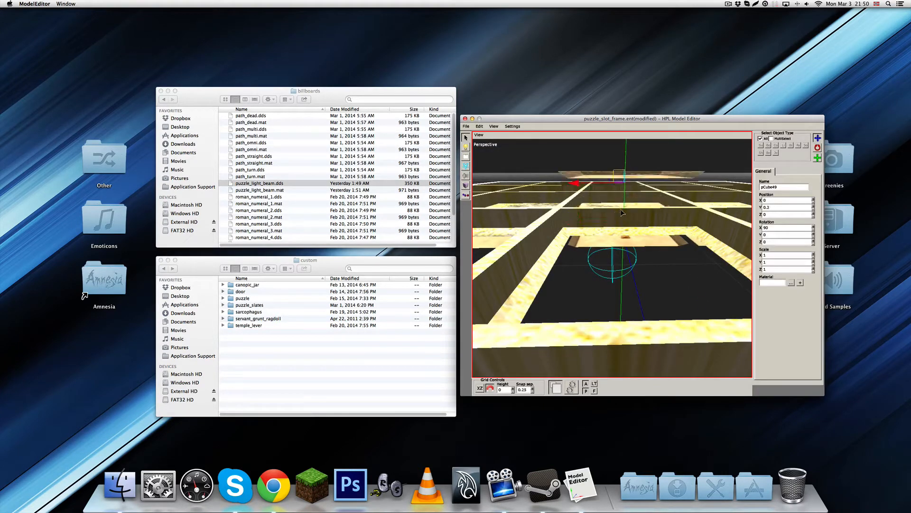
pyautogui.click(623, 214)
pyautogui.click(625, 215)
pyautogui.keyDown('alt'); pyautogui.moveTo(626, 215); pyautogui.dragTo(648, 213, button='middle'); pyautogui.keyUp('alt')
pyautogui.moveTo(626, 194)
pyautogui.mouseDown()
pyautogui.moveTo(631, 225)
pyautogui.moveTo(629, 210)
pyautogui.mouseUp()
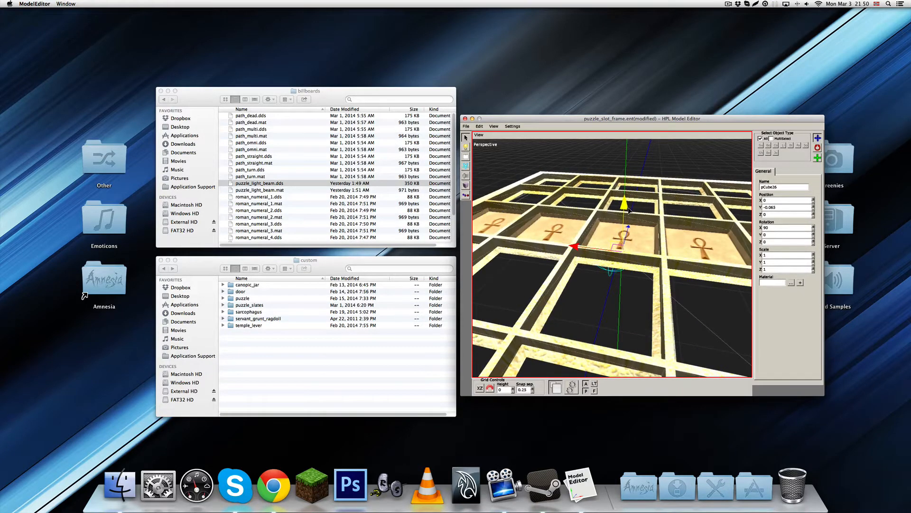
# Examine how deep the middle row of slates sits in the slots and check the position of pCube46
pyautogui.moveTo(629, 210)
pyautogui.mouseDown()
pyautogui.moveTo(680, 260)
pyautogui.moveTo(647, 228)
pyautogui.mouseUp()
pyautogui.scroll(-4, 681, 260)
pyautogui.click(681, 261)
pyautogui.scroll(5, 681, 260)
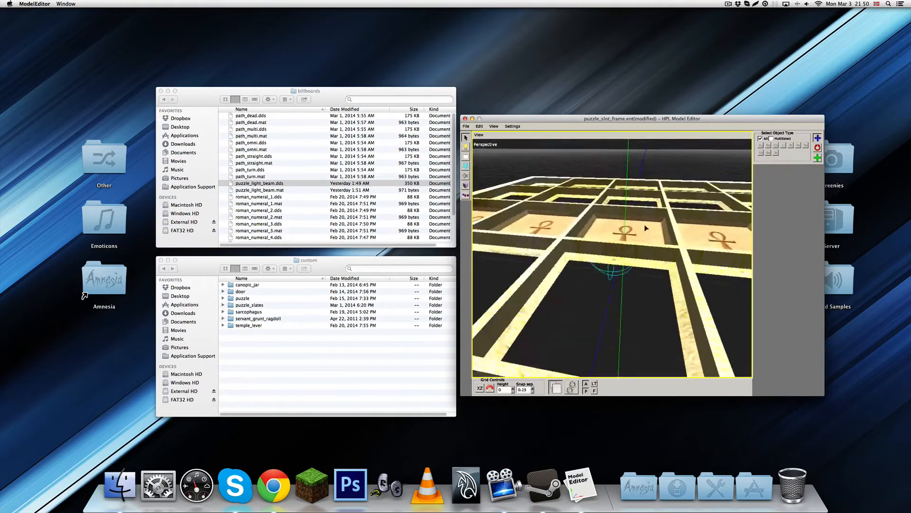
pyautogui.moveTo(647, 228)
pyautogui.keyDown('alt'); pyautogui.mouseDown(button='middle')
pyautogui.moveTo(634, 240)
pyautogui.moveTo(645, 247)
pyautogui.mouseUp(button='middle'); pyautogui.keyUp('alt')
pyautogui.keyDown('alt'); pyautogui.moveTo(644, 247); pyautogui.dragTo(599, 290); pyautogui.keyUp('alt')
pyautogui.click(605, 269)
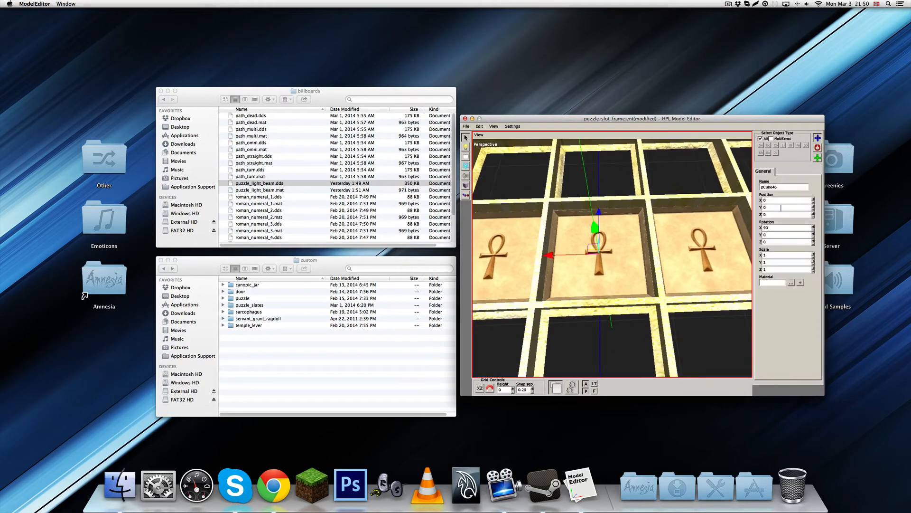
pyautogui.click(627, 324)
pyautogui.keyDown('alt'); pyautogui.moveTo(627, 324); pyautogui.dragTo(561, 231); pyautogui.keyUp('alt')
pyautogui.scroll(-5, 636, 271)
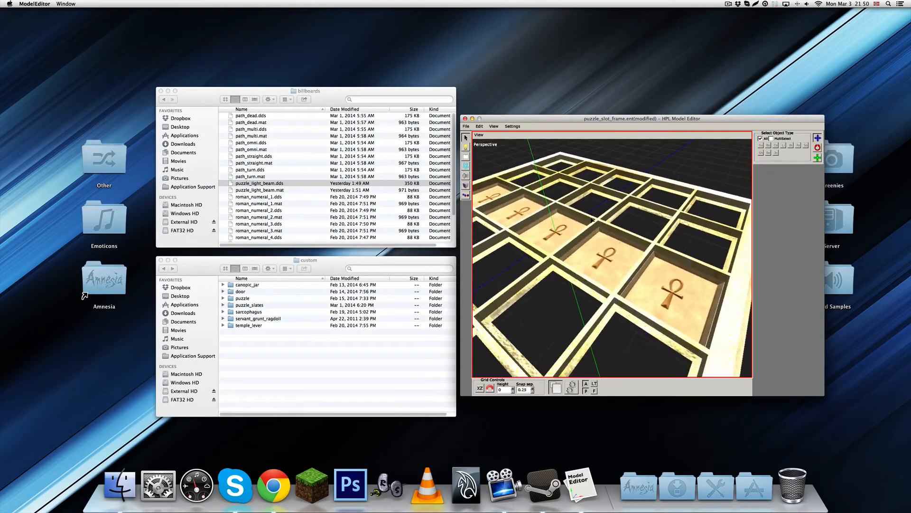
# Try a Y position of -0.05 for pCube26 and check its depth in the slot
pyautogui.click(592, 220)
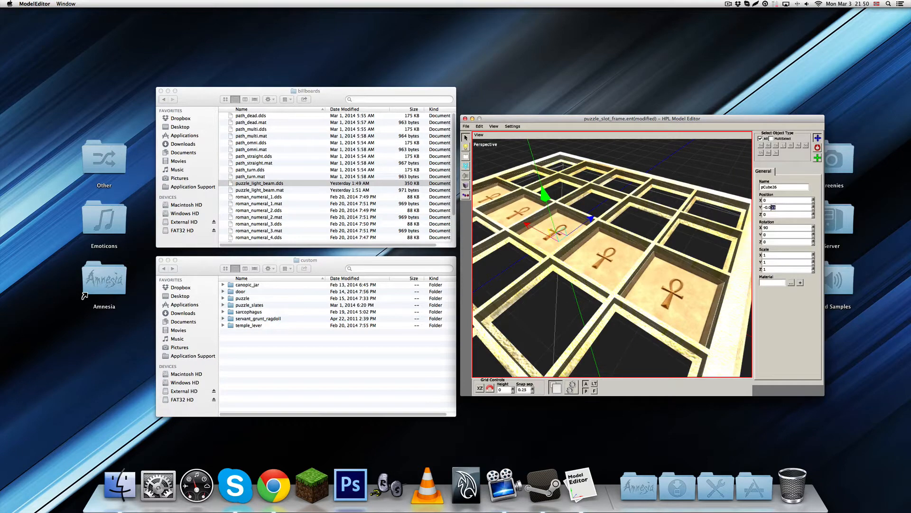
pyautogui.press('Return')
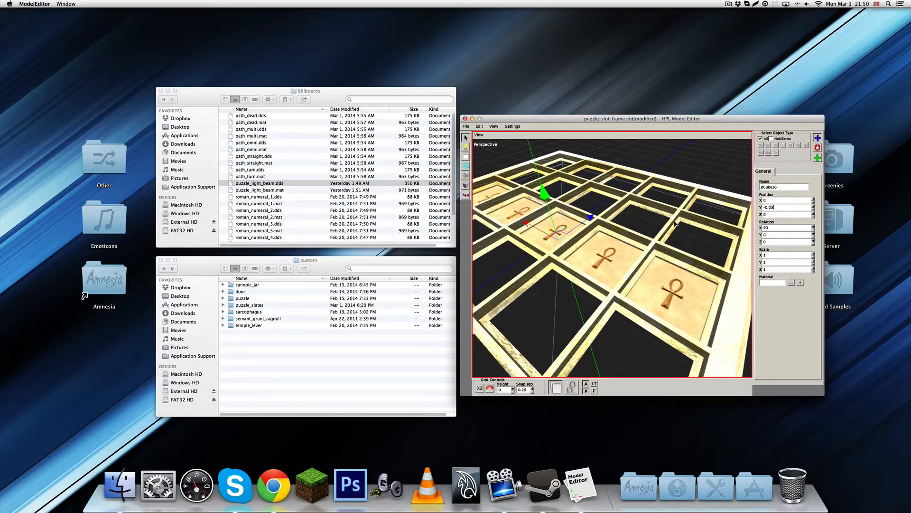
pyautogui.scroll(4, 655, 215)
pyautogui.keyDown('alt'); pyautogui.moveTo(656, 226); pyautogui.dragTo(619, 221); pyautogui.keyUp('alt')
pyautogui.scroll(-3, 646, 242)
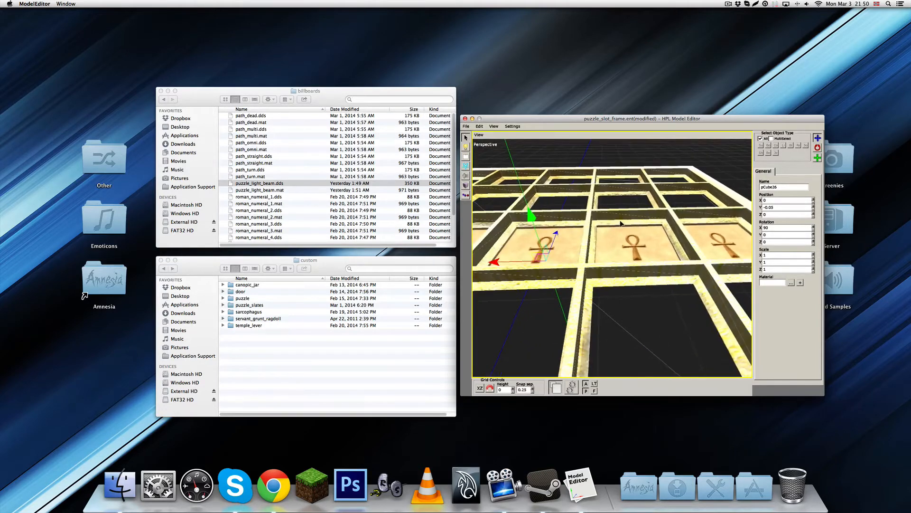
pyautogui.press('super+z')
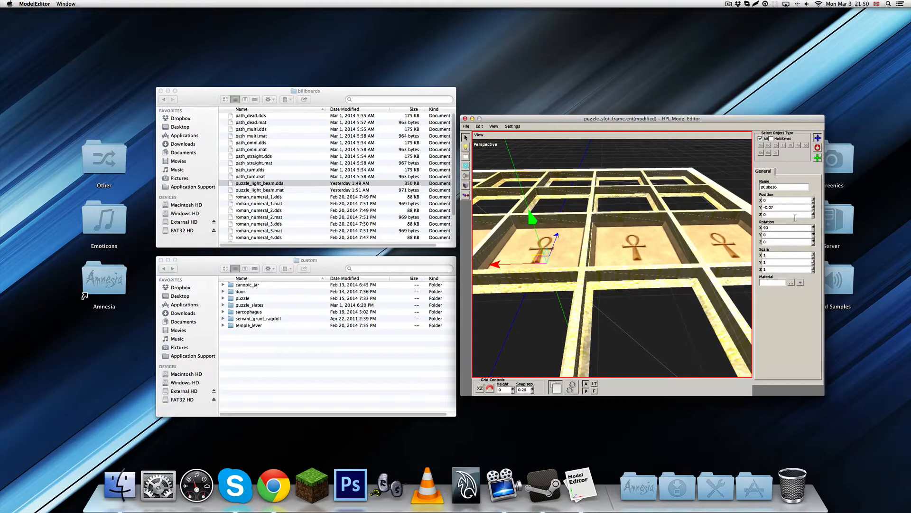
# Set the Y position of pCube26 to -0.07 and clear the selection
pyautogui.press('Return')
pyautogui.keyDown('alt'); pyautogui.moveTo(623, 229); pyautogui.dragTo(658, 260); pyautogui.keyUp('alt')
pyautogui.click(660, 242)
pyautogui.moveTo(658, 260)
pyautogui.keyDown('alt'); pyautogui.mouseDown(button='middle')
pyautogui.moveTo(668, 242)
pyautogui.moveTo(657, 258)
pyautogui.mouseUp(button='middle'); pyautogui.keyUp('alt')
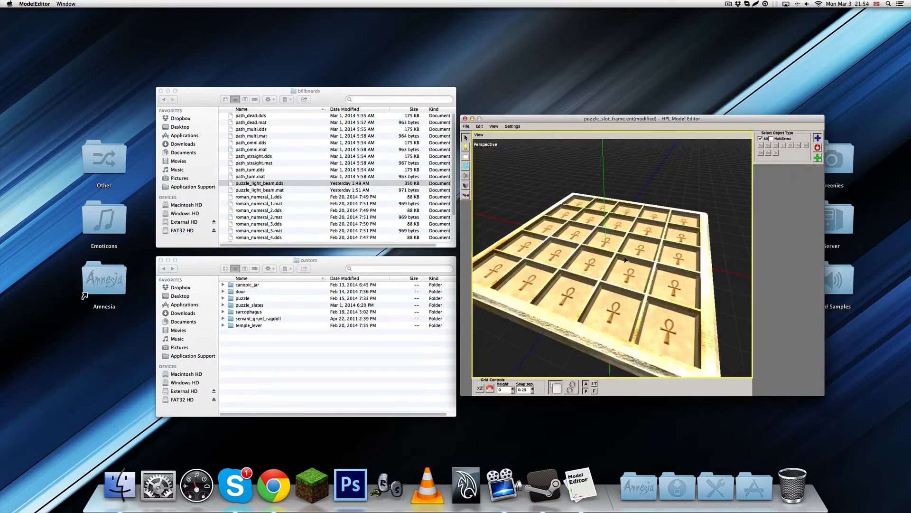
# Select the whole filled frame, raise it vertically until its underside rests on the grid plane, and deselect it
pyautogui.keyDown('alt'); pyautogui.moveTo(639, 259); pyautogui.dragTo(556, 315); pyautogui.keyUp('alt')
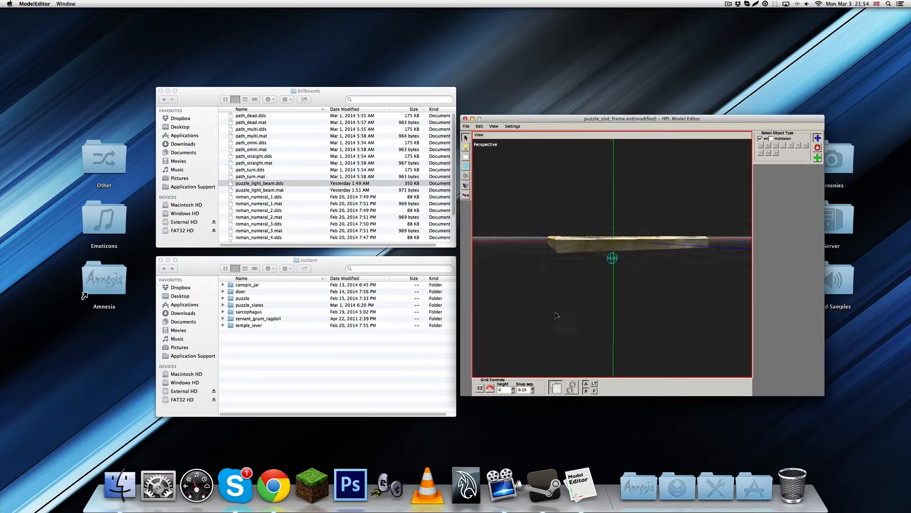
pyautogui.moveTo(521, 196); pyautogui.dragTo(723, 306)
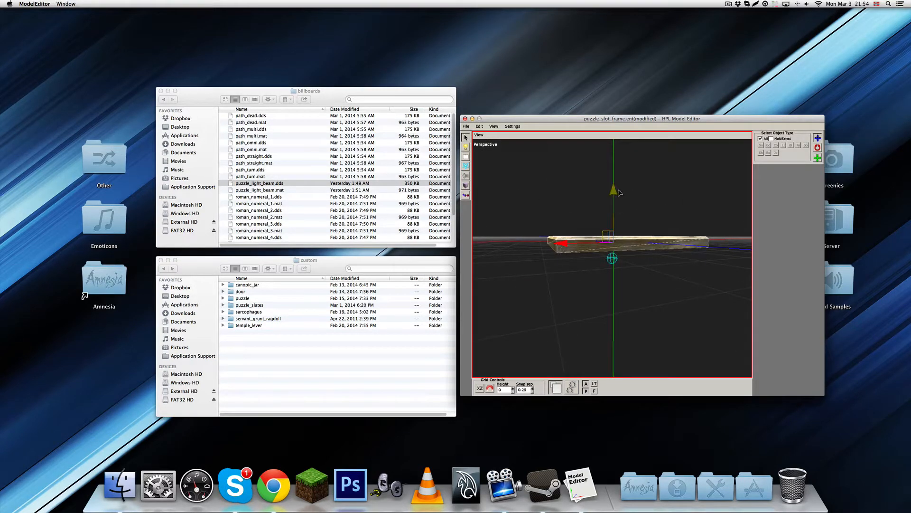
pyautogui.moveTo(629, 198)
pyautogui.keyDown('alt'); pyautogui.mouseDown()
pyautogui.moveTo(618, 189)
pyautogui.moveTo(628, 188)
pyautogui.mouseUp(); pyautogui.keyUp('alt')
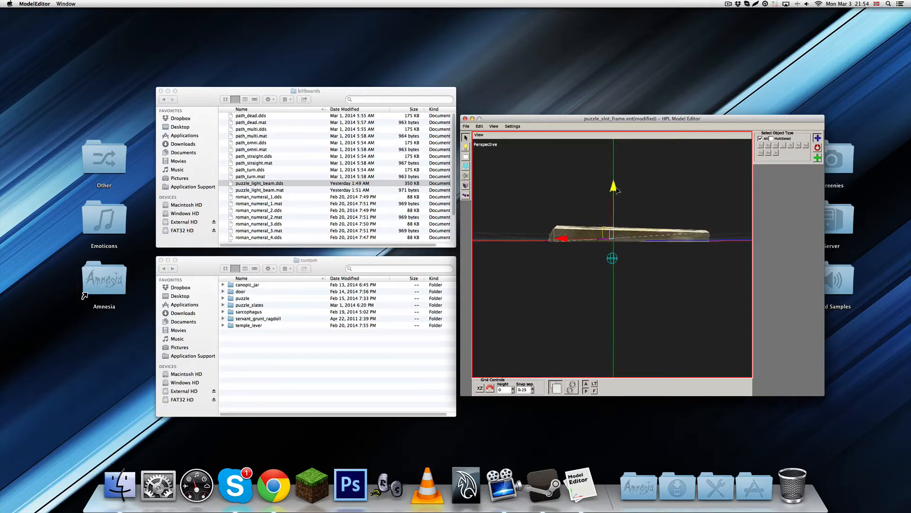
pyautogui.keyDown('alt'); pyautogui.moveTo(616, 189); pyautogui.dragTo(516, 175); pyautogui.keyUp('alt')
pyautogui.click(637, 206)
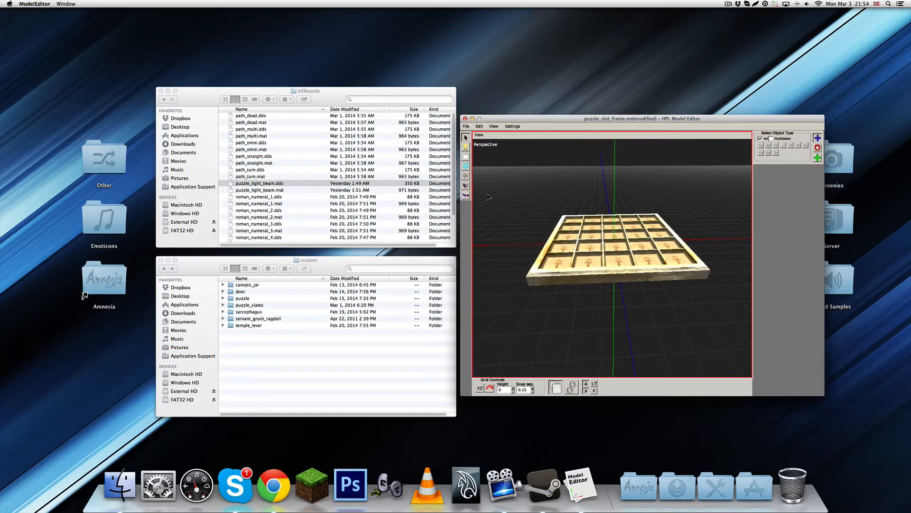
# Place a box collision shape at the centre of the frame with grid snapping enabled
pyautogui.click(467, 186)
pyautogui.keyDown('alt'); pyautogui.moveTo(615, 240); pyautogui.dragTo(523, 363); pyautogui.keyUp('alt')
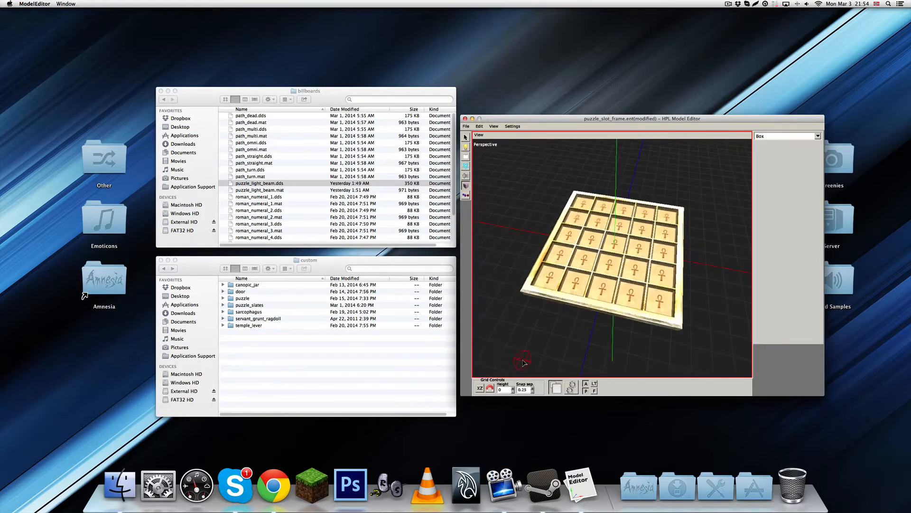
pyautogui.click(490, 389)
pyautogui.click(616, 251)
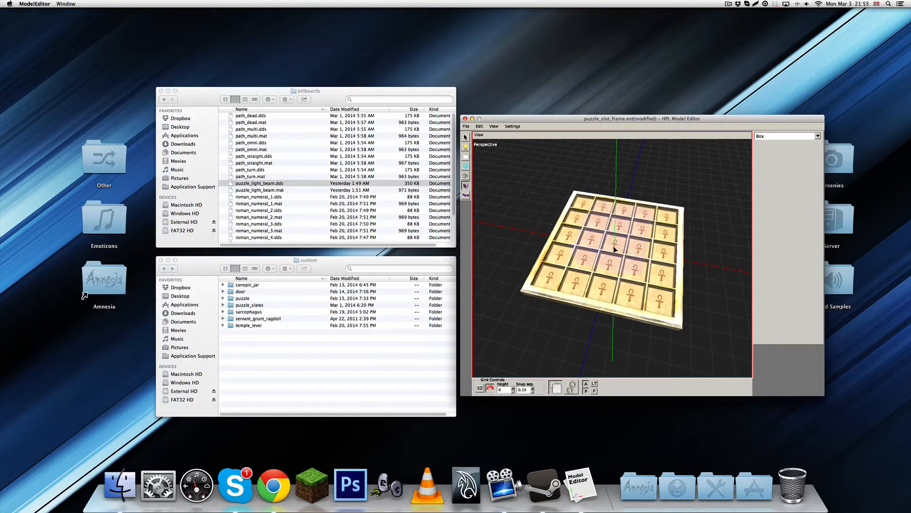
# Scale the new box shape to 2.25 in X and Z so it covers the frame's footprint
pyautogui.press('1')
pyautogui.click(616, 247)
pyautogui.press('e')
pyautogui.moveTo(565, 239); pyautogui.dragTo(731, 210)
pyautogui.moveTo(575, 238); pyautogui.dragTo(612, 235)
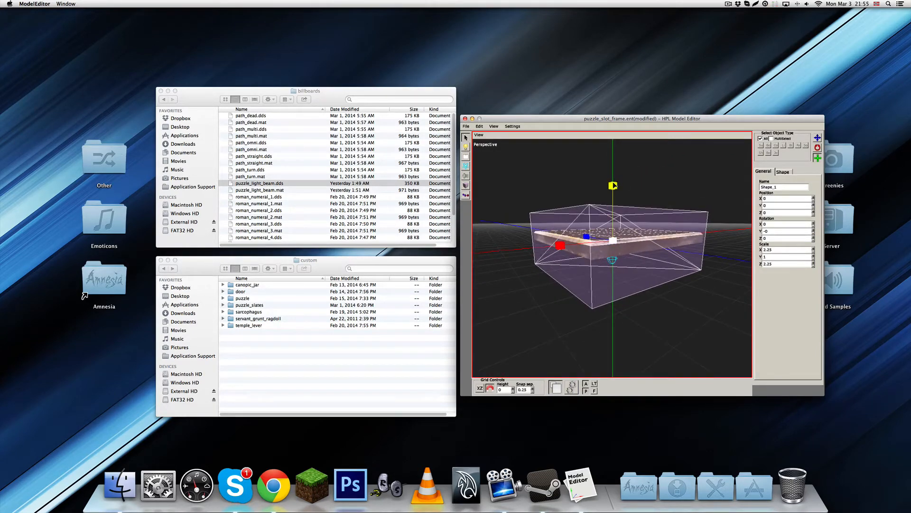
# Flatten the box shape to a Y scale of 0.25, then reduce it further to 0.2
pyautogui.moveTo(613, 185)
pyautogui.mouseDown()
pyautogui.moveTo(651, 185)
pyautogui.moveTo(643, 197)
pyautogui.moveTo(617, 199)
pyautogui.moveTo(624, 259)
pyautogui.moveTo(617, 197)
pyautogui.mouseUp()
pyautogui.press('q')
pyautogui.scroll(4, 625, 262)
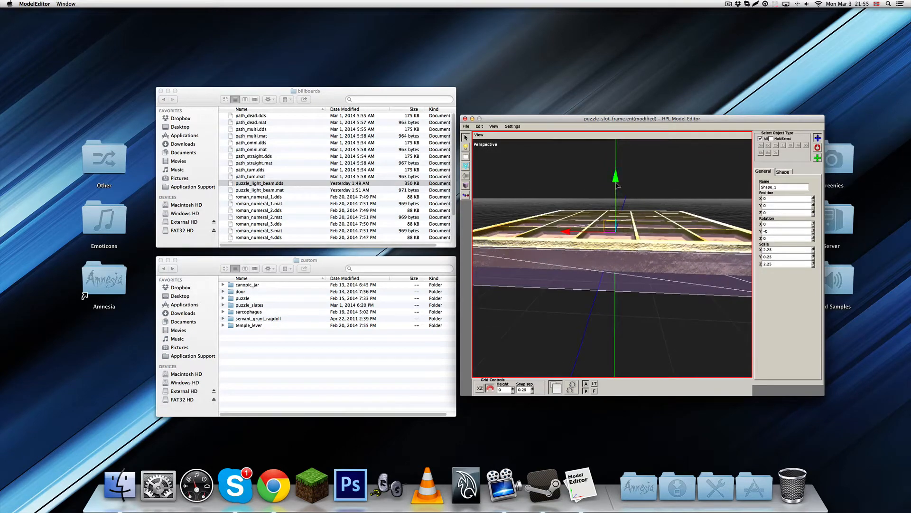
pyautogui.press('e')
pyautogui.moveTo(618, 186); pyautogui.dragTo(599, 279)
pyautogui.press('w')
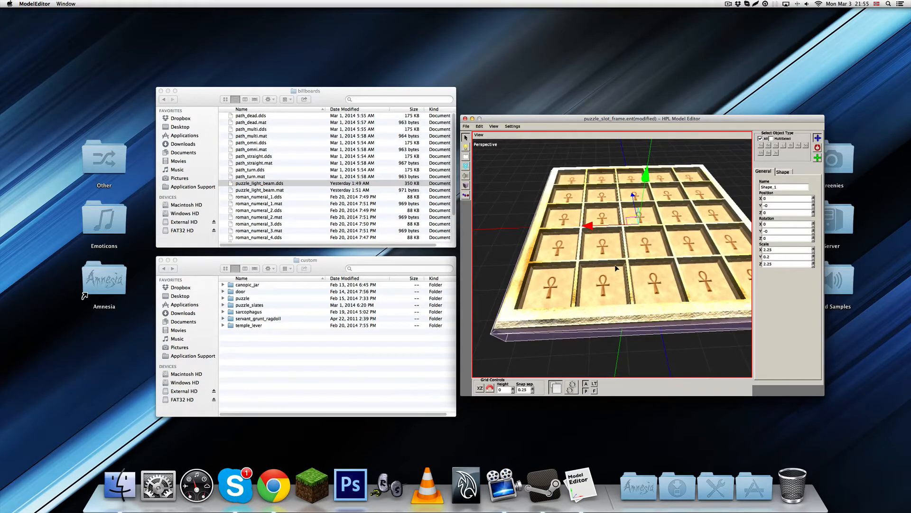
# Examine how the flattened box shape fits the frame's edges and underside from several angles
pyautogui.keyDown('alt'); pyautogui.moveTo(615, 268); pyautogui.dragTo(609, 273); pyautogui.keyUp('alt')
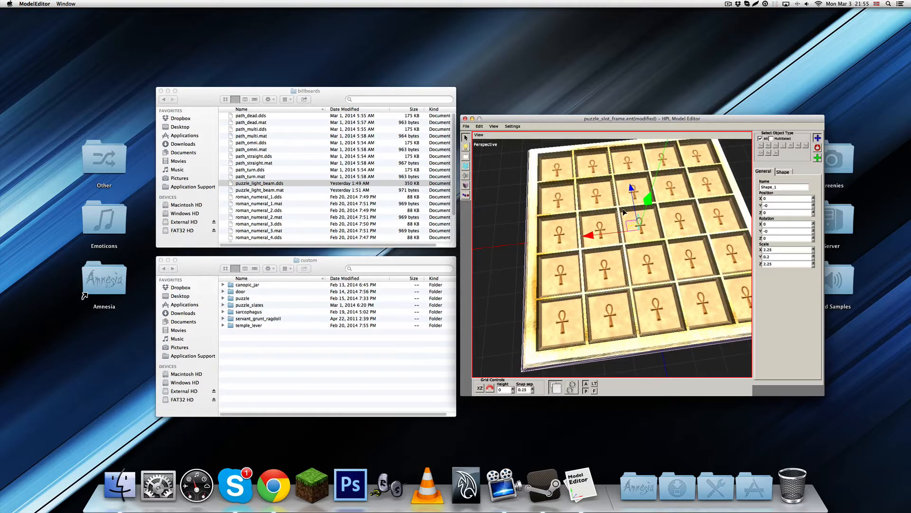
pyautogui.moveTo(632, 302); pyautogui.dragTo(601, 310, button='middle')
pyautogui.moveTo(576, 184); pyautogui.dragTo(623, 231, button='middle')
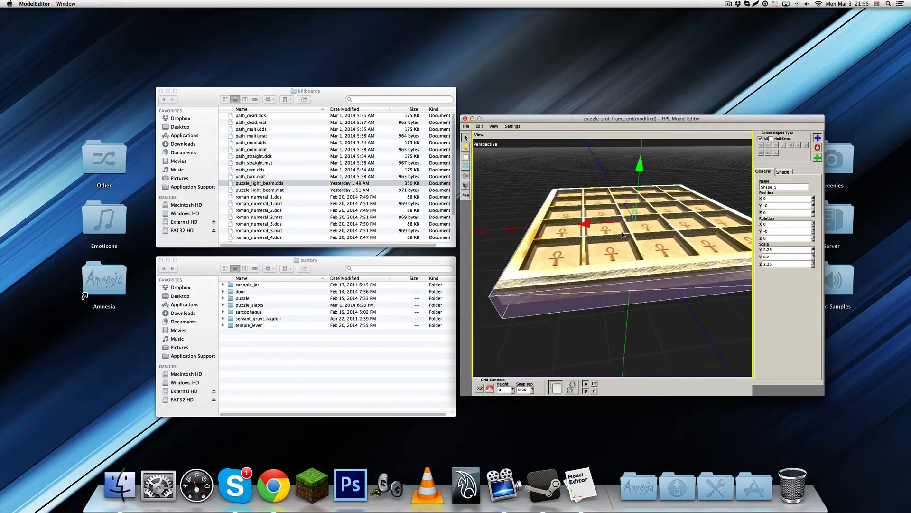
pyautogui.moveTo(623, 234); pyautogui.dragTo(637, 255, button='middle')
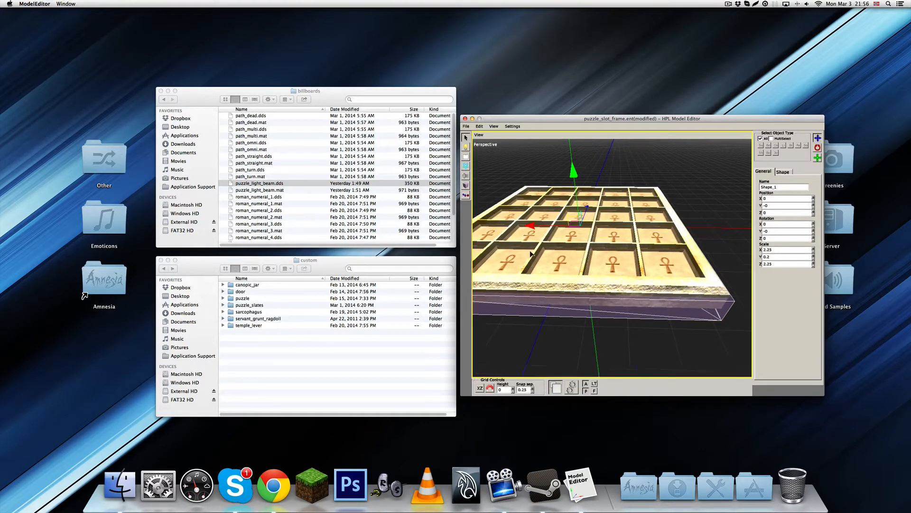
pyautogui.moveTo(515, 195); pyautogui.dragTo(577, 268, button='middle')
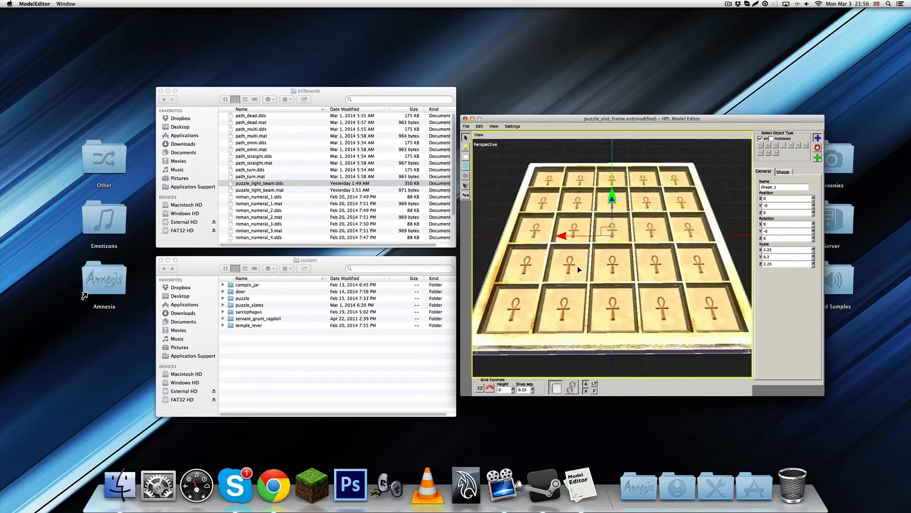
pyautogui.scroll(-3, 578, 267)
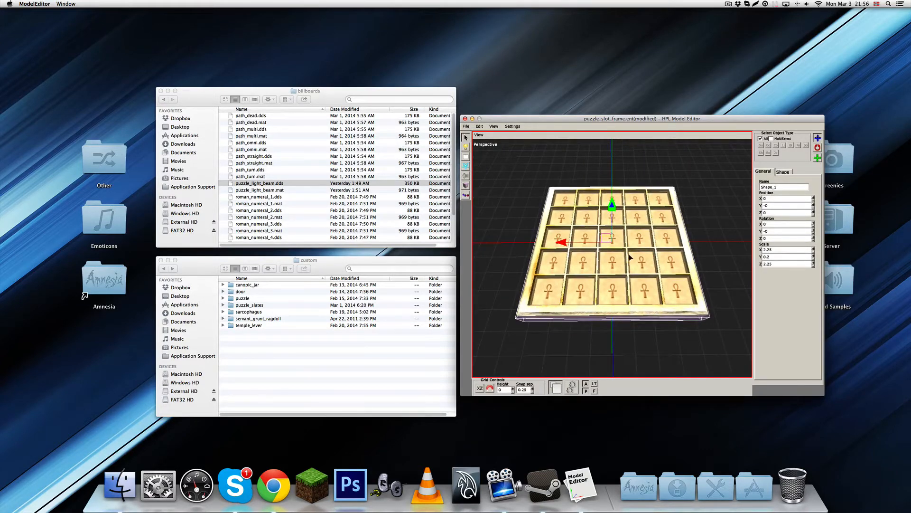
pyautogui.moveTo(631, 257); pyautogui.dragTo(546, 291, button='middle')
pyautogui.moveTo(509, 182); pyautogui.dragTo(582, 235, button='middle')
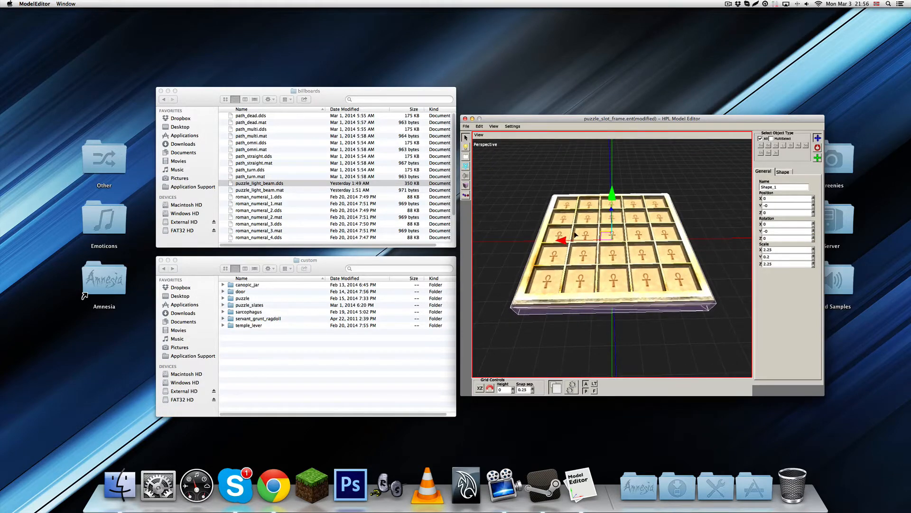
# Duplicate the box shape and narrow the copy to a thin strip with a Z scale of about 0.036
pyautogui.hotkey('ctrl', 'd')
pyautogui.press('w')
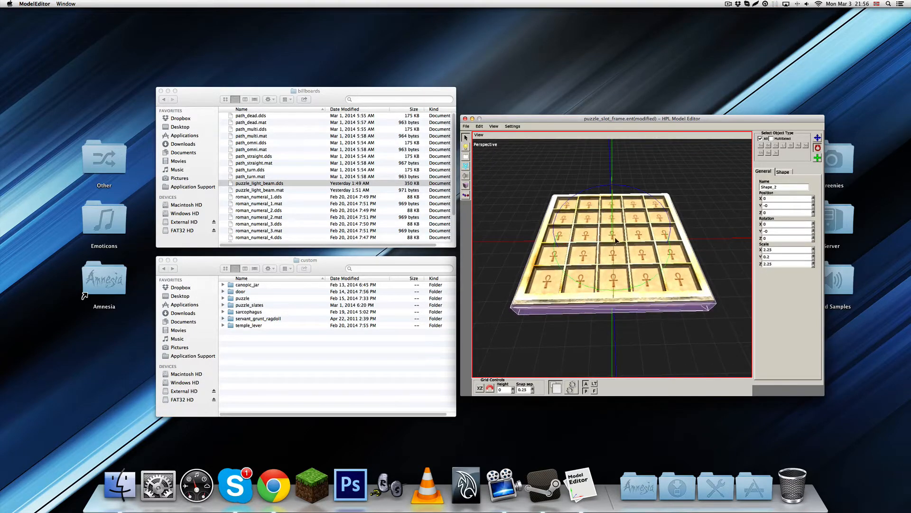
pyautogui.press('e')
pyautogui.moveTo(618, 238); pyautogui.dragTo(693, 241, button='middle')
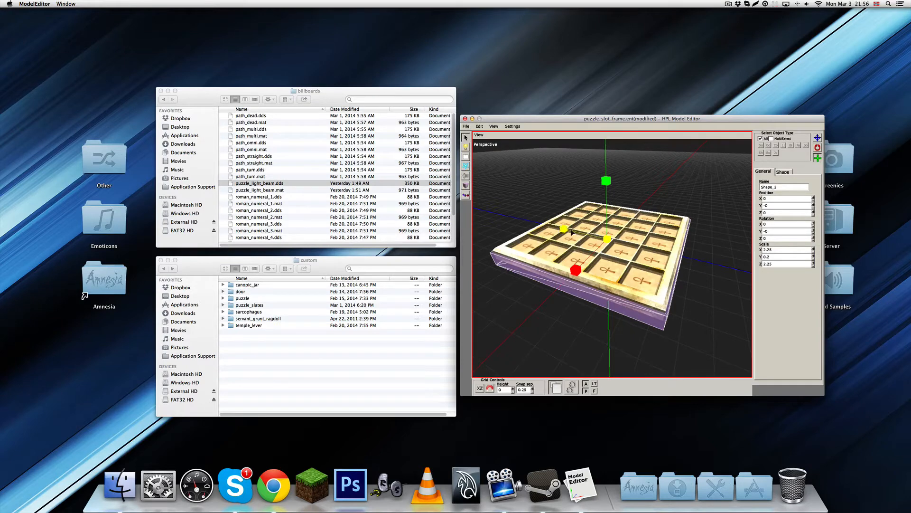
pyautogui.moveTo(566, 228); pyautogui.dragTo(588, 235)
pyautogui.press('w')
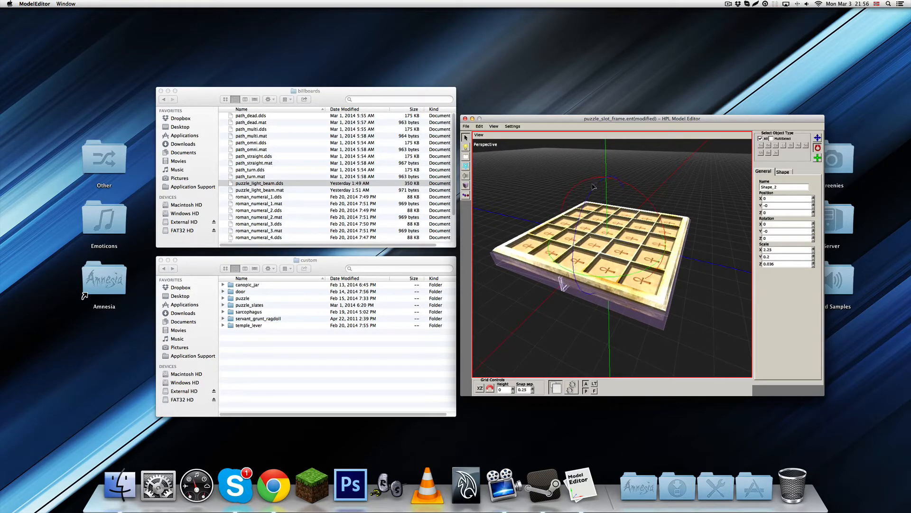
# Raise the thin strip shape to a Y position of about 0.156, level with the slot dividers
pyautogui.press('q')
pyautogui.moveTo(609, 189); pyautogui.dragTo(610, 176)
pyautogui.moveTo(610, 209); pyautogui.dragTo(593, 223, button='middle')
pyautogui.scroll(6, 604, 273)
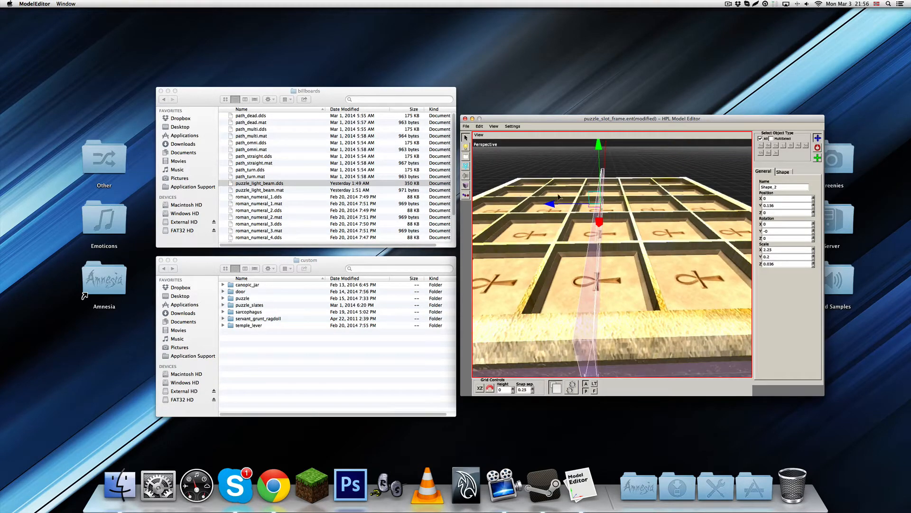
# Move the thin strip shape along Z onto the neighbouring slot divider, setting its Z position to 0.2
pyautogui.moveTo(553, 204); pyautogui.dragTo(522, 205)
pyautogui.moveTo(554, 215)
pyautogui.mouseDown(button='middle')
pyautogui.moveTo(574, 207)
pyautogui.moveTo(560, 206)
pyautogui.mouseUp(button='middle')
pyautogui.moveTo(555, 199); pyautogui.dragTo(554, 199)
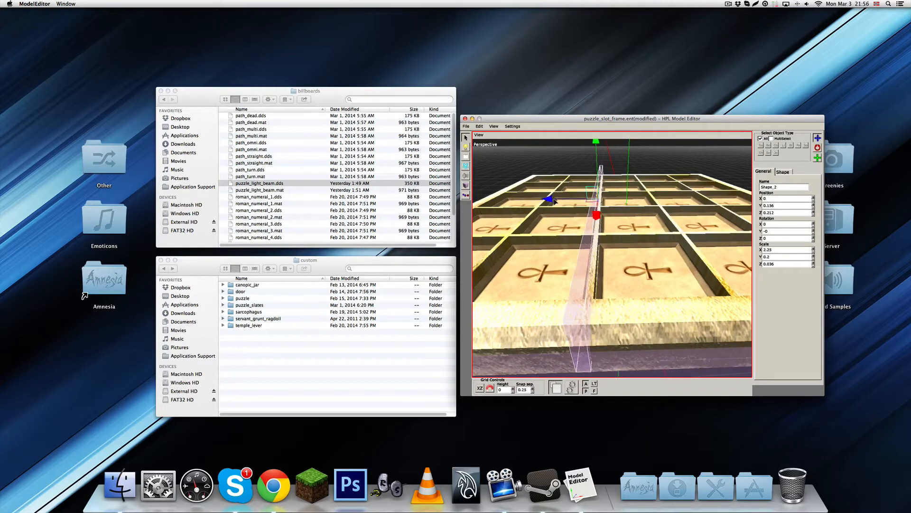
pyautogui.scroll(2, 556, 202)
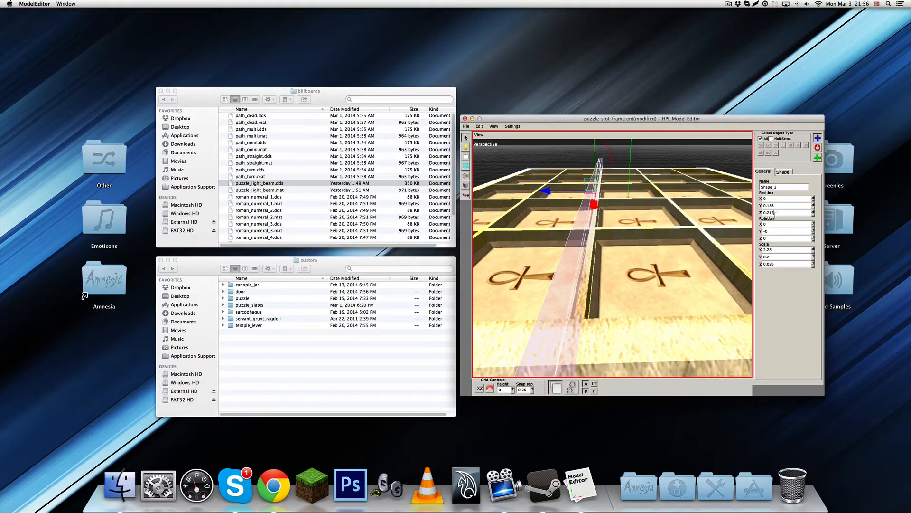
pyautogui.click(774, 215)
pyautogui.press('BackSpace')
pyautogui.press('BackSpace')
pyautogui.scroll(-3, 652, 291)
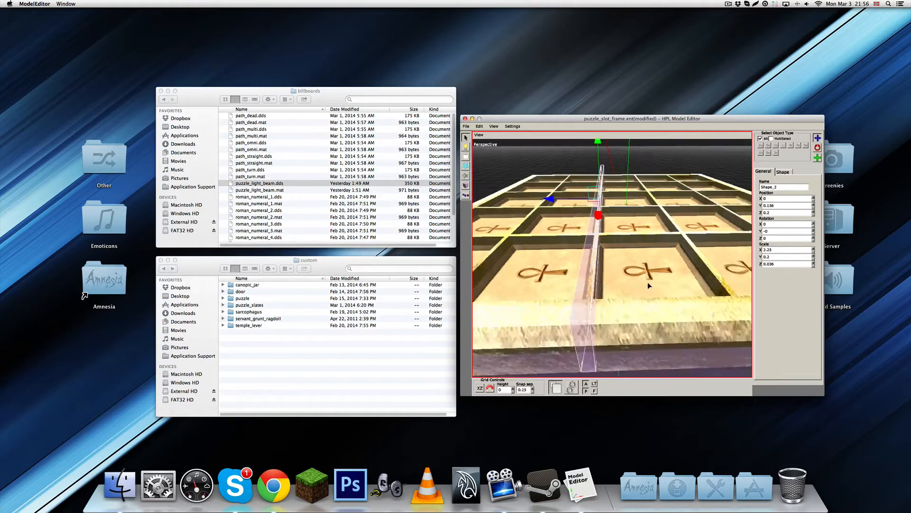
# Lower the strip shape to a Y position of 0.066 and narrow it to a Z scale of 0.02
pyautogui.moveTo(649, 286); pyautogui.dragTo(639, 226, button='middle')
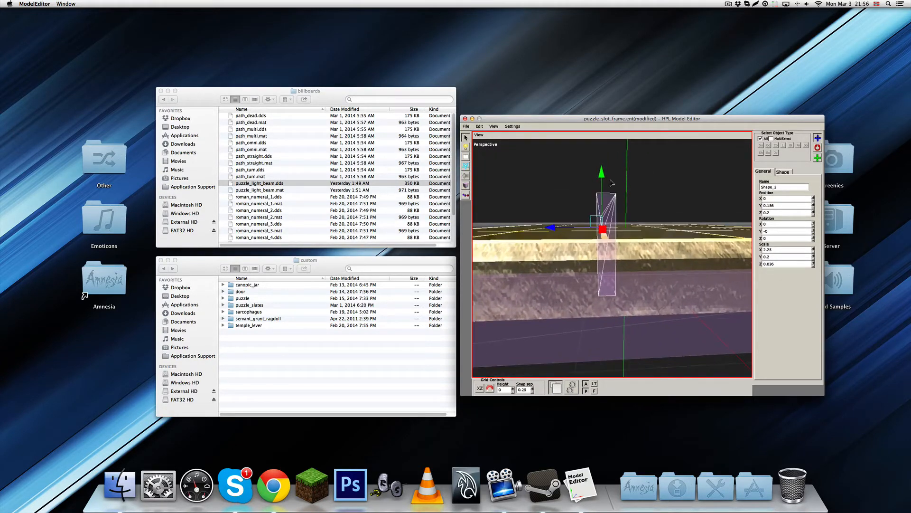
pyautogui.moveTo(601, 173); pyautogui.dragTo(602, 184)
pyautogui.moveTo(601, 185); pyautogui.dragTo(645, 238, button='middle')
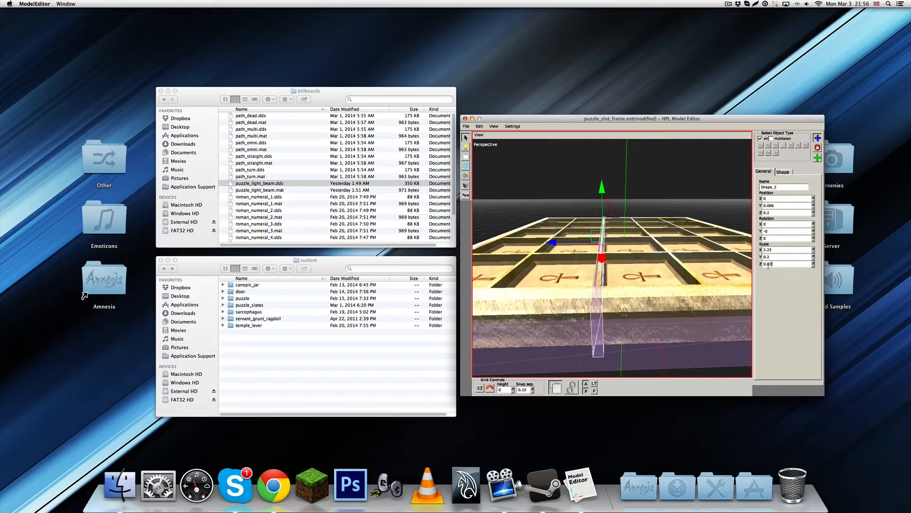
pyautogui.press('Return')
# Duplicate the strip shape and place the copy on the next divider at a Z position of 0.6
pyautogui.moveTo(654, 264); pyautogui.dragTo(629, 219, button='middle')
pyautogui.hotkey('ctrl', 'd')
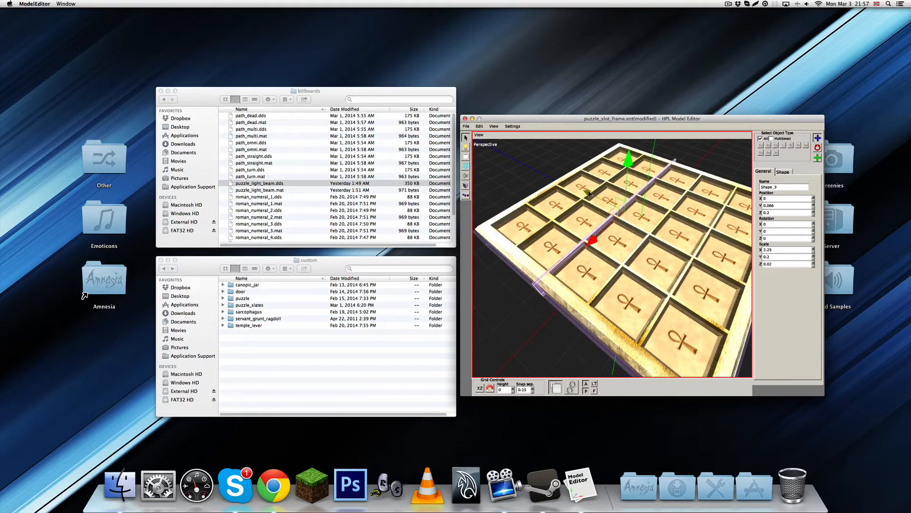
pyautogui.moveTo(591, 196); pyautogui.dragTo(762, 210, button='middle')
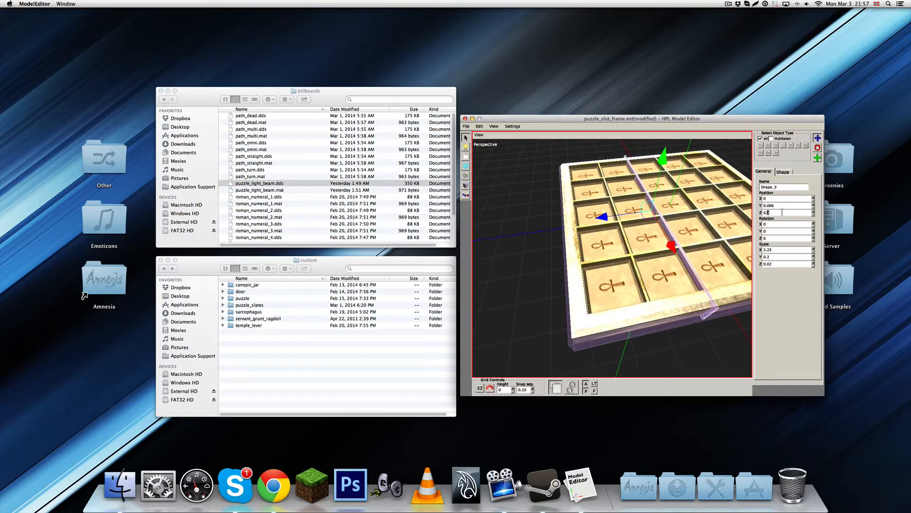
pyautogui.press('Return')
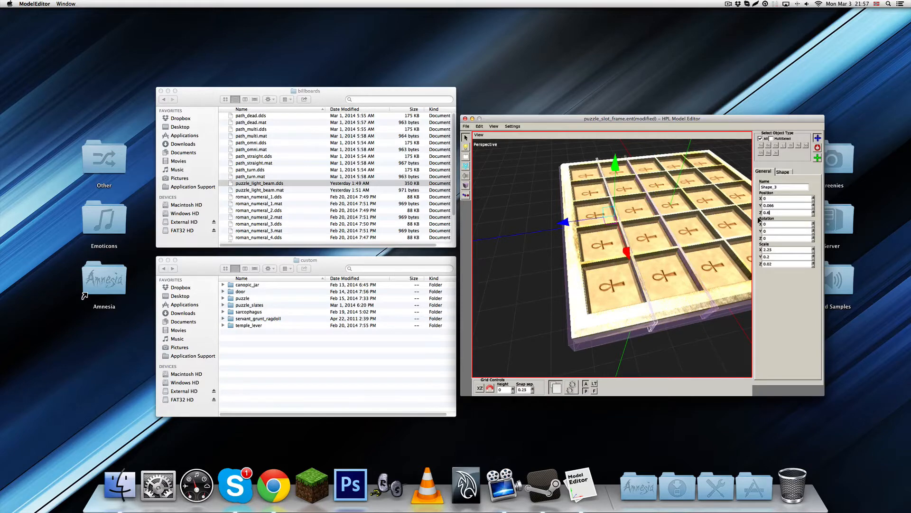
# Duplicate the strip twice more, placing the copies at Z positions of -0.6 and -0.2
pyautogui.hotkey('ctrl', 'd')
pyautogui.press('Return')
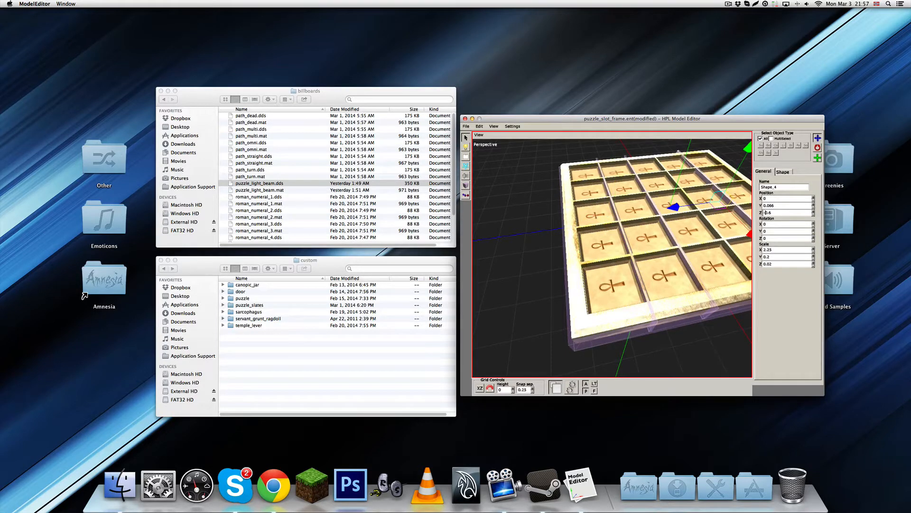
pyautogui.hotkey('ctrl', 'd')
pyautogui.press('Return')
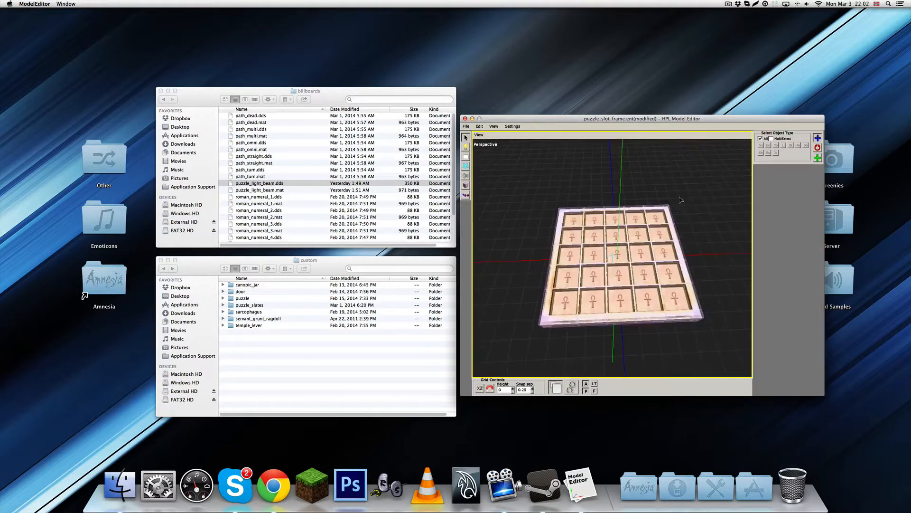
# Adjust the height of the flat base shape beneath the slot frame and deselect it
pyautogui.moveTo(617, 214); pyautogui.dragTo(617, 243, button='middle')
pyautogui.click(617, 245)
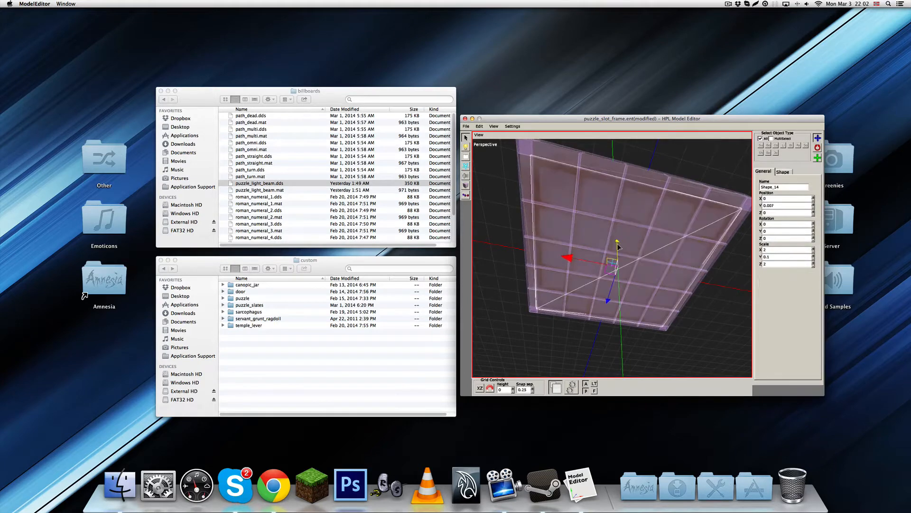
pyautogui.moveTo(617, 244); pyautogui.dragTo(618, 234)
pyautogui.moveTo(619, 234); pyautogui.dragTo(533, 178, button='middle')
pyautogui.click(621, 190)
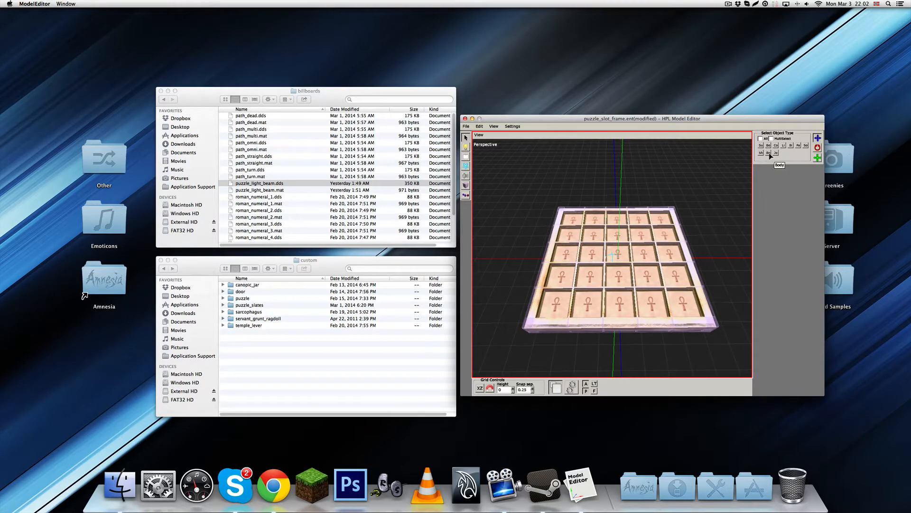
# Select all the collision shapes around the frame and create a single body from them
pyautogui.moveTo(509, 185); pyautogui.dragTo(735, 374)
pyautogui.moveTo(513, 192); pyautogui.dragTo(731, 356)
pyautogui.click(787, 176)
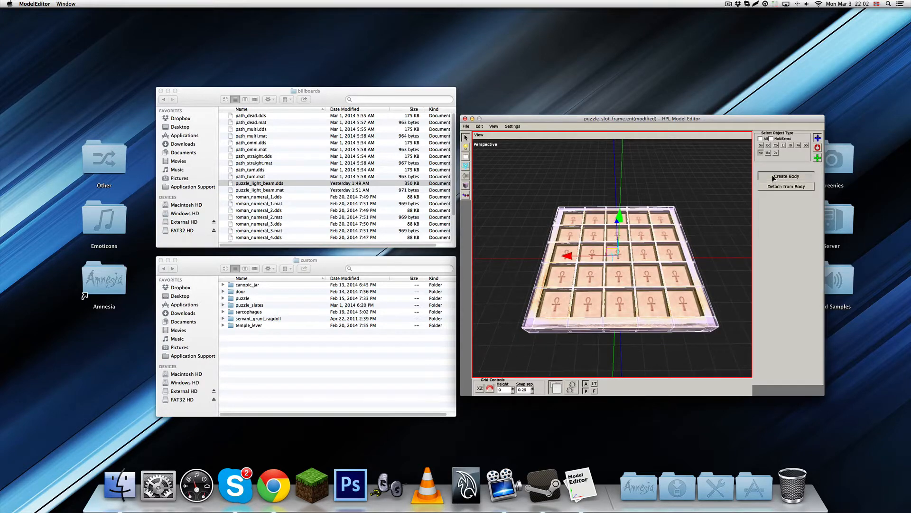
# Try moving the new body upward off the grid, and undo the move
pyautogui.moveTo(593, 209)
pyautogui.mouseDown(button='middle')
pyautogui.moveTo(596, 228)
pyautogui.moveTo(601, 218)
pyautogui.mouseUp(button='middle')
pyautogui.moveTo(620, 209); pyautogui.dragTo(621, 147)
pyautogui.moveTo(629, 157); pyautogui.dragTo(677, 230, button='middle')
pyautogui.press('super+z')
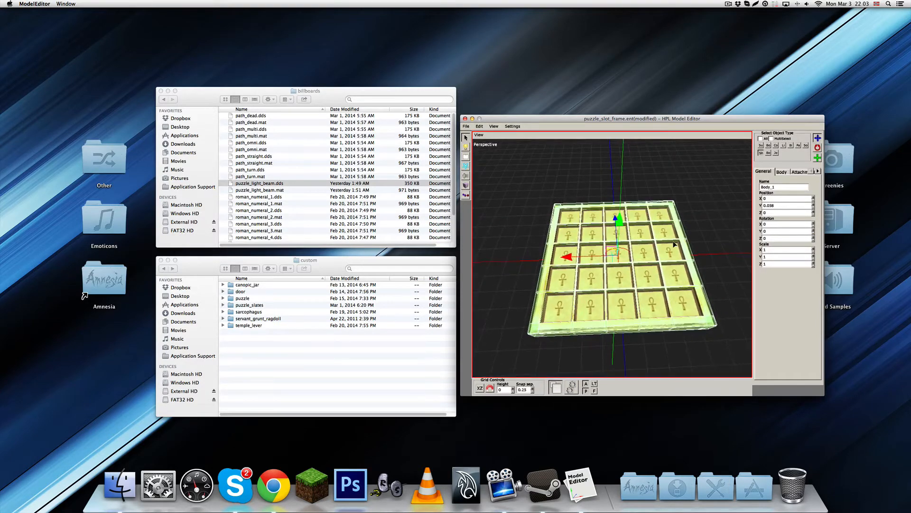
# Set the body's material to Rock and turn off its gravity
pyautogui.click(782, 171)
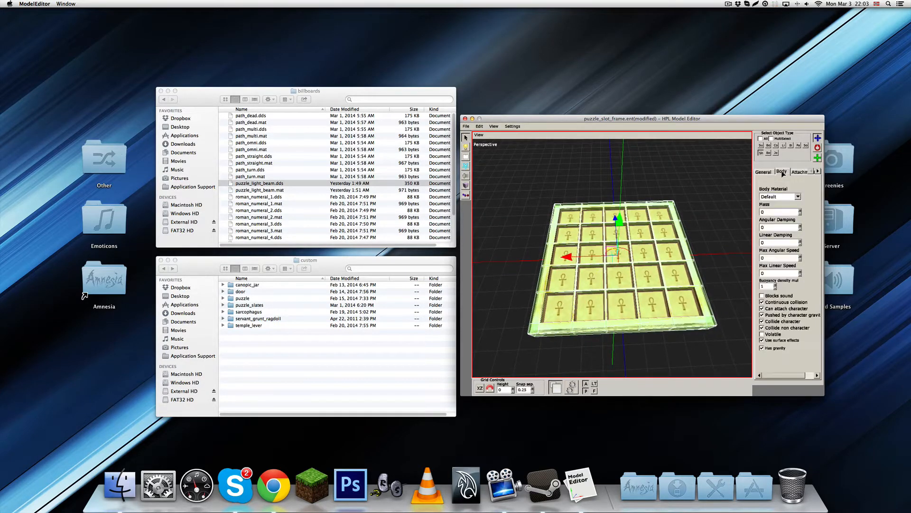
pyautogui.click(798, 197)
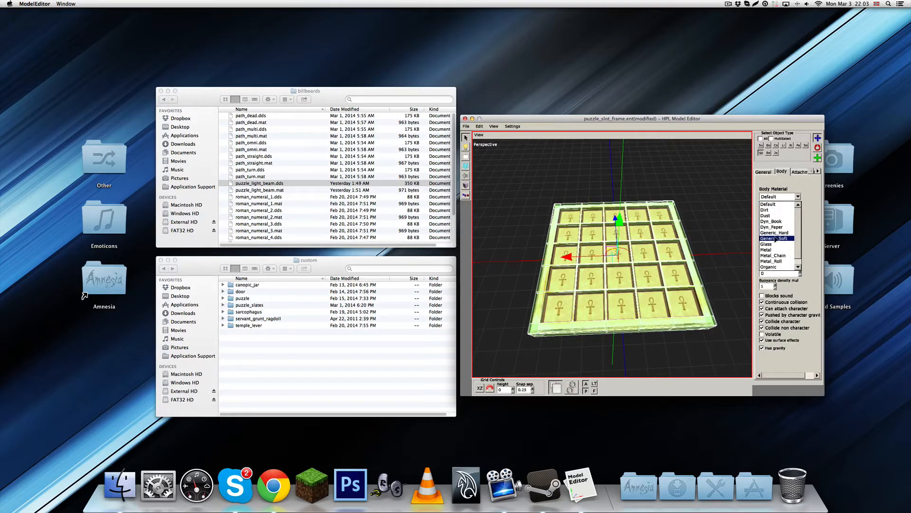
pyautogui.scroll(-3, 778, 263)
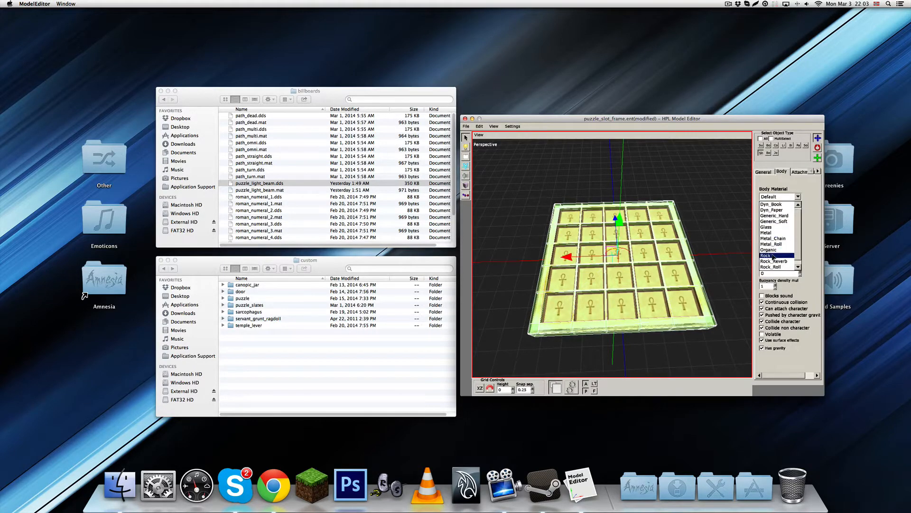
pyautogui.click(774, 257)
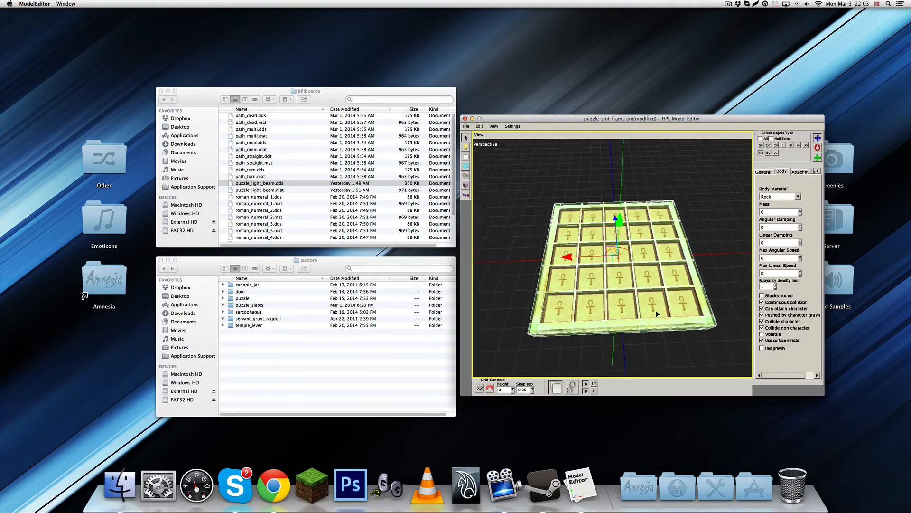
# Preview the slot frame in the physics simulation, examine it from several angles, and return to editing
pyautogui.keyDown('alt'); pyautogui.moveTo(657, 312); pyautogui.dragTo(712, 295, button='middle'); pyautogui.keyUp('alt')
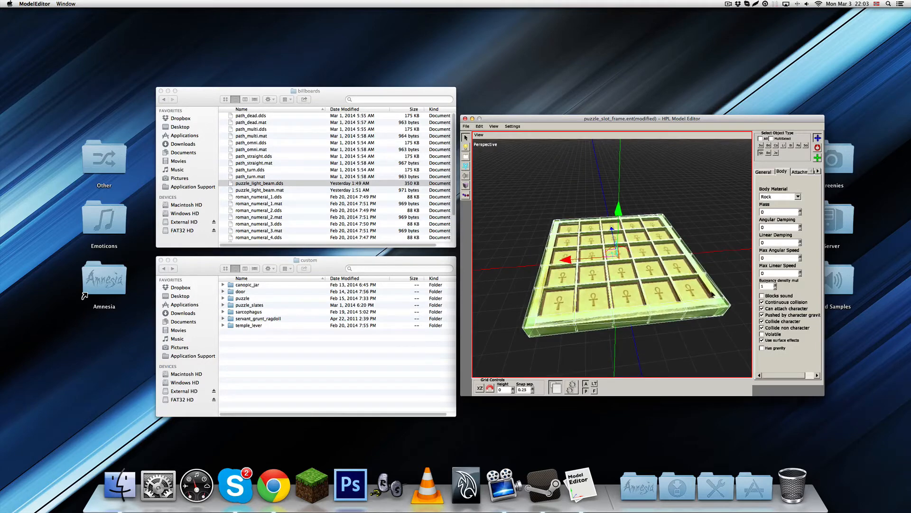
pyautogui.click(799, 172)
pyautogui.moveTo(710, 220)
pyautogui.keyDown('alt'); pyautogui.mouseDown(button='middle')
pyautogui.moveTo(676, 266)
pyautogui.moveTo(712, 214)
pyautogui.mouseUp(button='middle'); pyautogui.keyUp('alt')
pyautogui.click(572, 387)
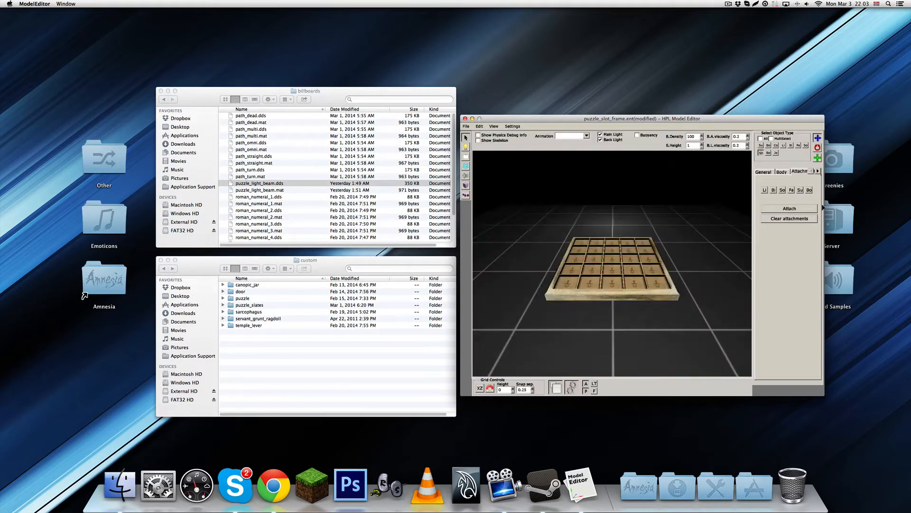
pyautogui.keyDown('alt'); pyautogui.moveTo(664, 252); pyautogui.dragTo(609, 281, button='middle'); pyautogui.keyUp('alt')
pyautogui.keyDown('alt'); pyautogui.moveTo(588, 227); pyautogui.dragTo(549, 342, button='middle'); pyautogui.keyUp('alt')
pyautogui.click(572, 387)
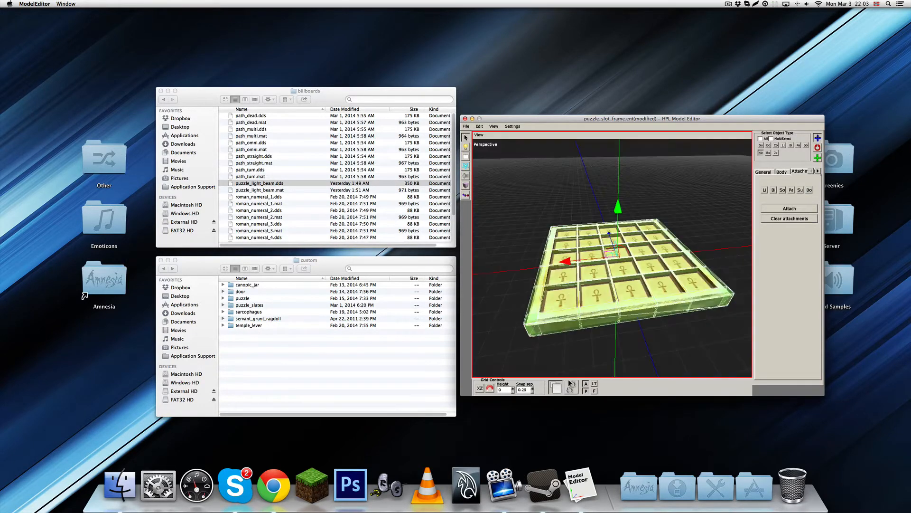
# Save the entity as puzzle_slot_frame.ent in the puzzle_slates folder and deselect the body
pyautogui.keyDown('alt'); pyautogui.moveTo(589, 247); pyautogui.dragTo(618, 271, button='middle'); pyautogui.keyUp('alt')
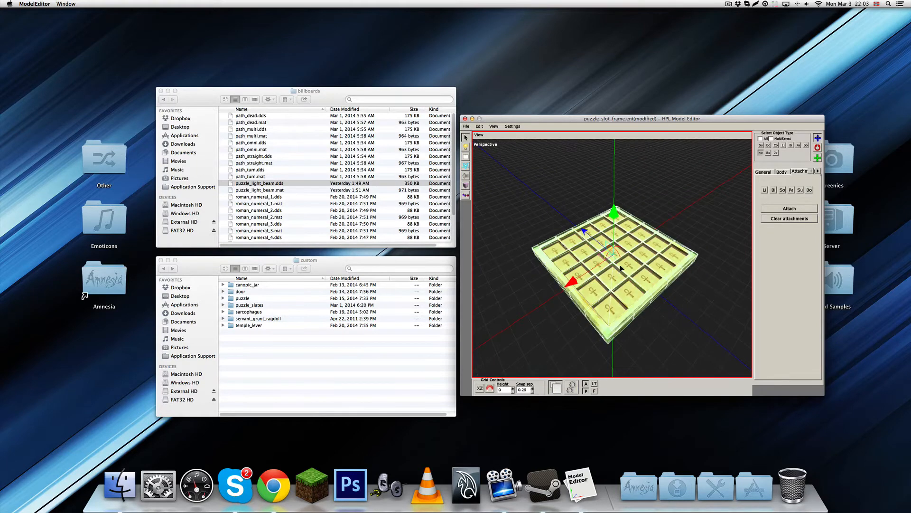
pyautogui.hotkey('ctrl', 's')
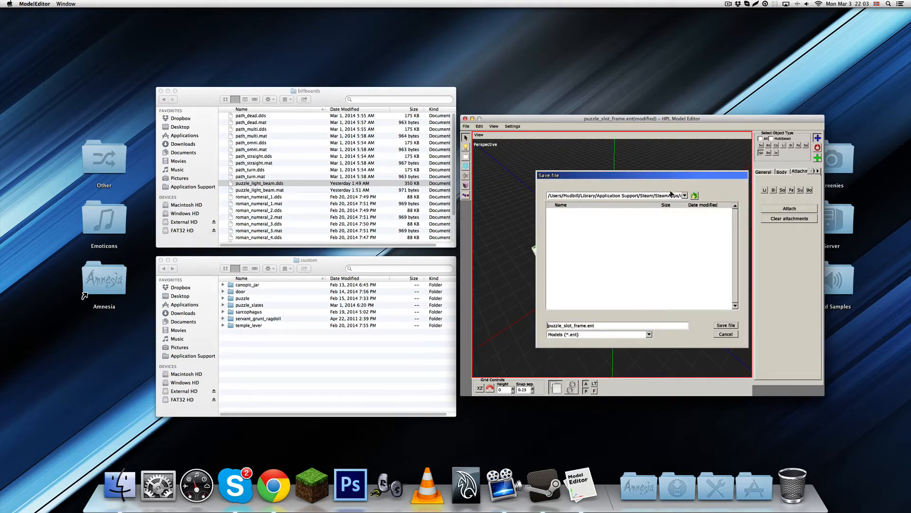
pyautogui.click(685, 196)
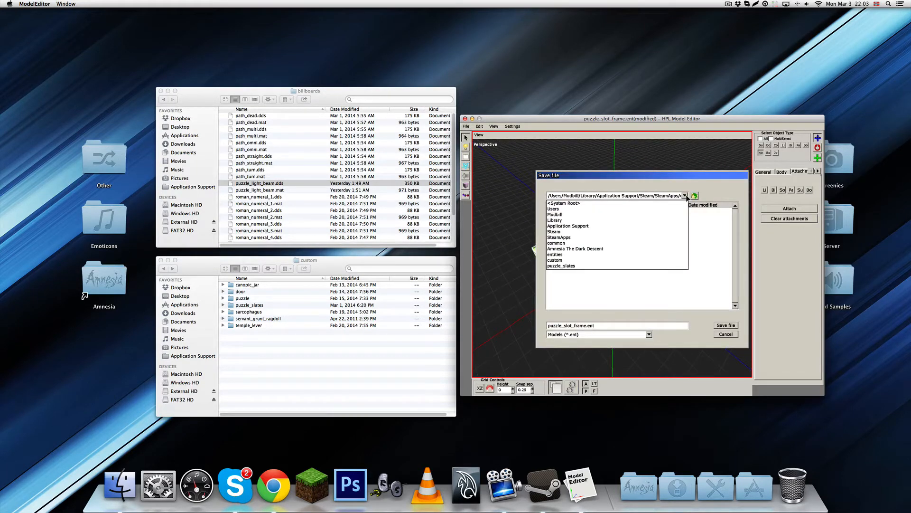
pyautogui.click(687, 195)
pyautogui.click(720, 327)
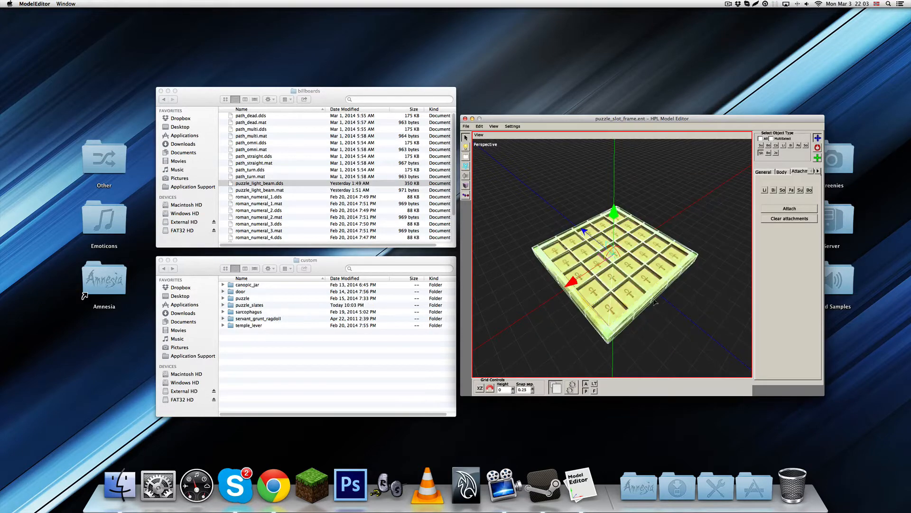
pyautogui.moveTo(638, 291)
pyautogui.mouseDown(button='middle')
pyautogui.moveTo(620, 263)
pyautogui.moveTo(605, 287)
pyautogui.moveTo(639, 273)
pyautogui.moveTo(628, 278)
pyautogui.mouseUp(button='middle')
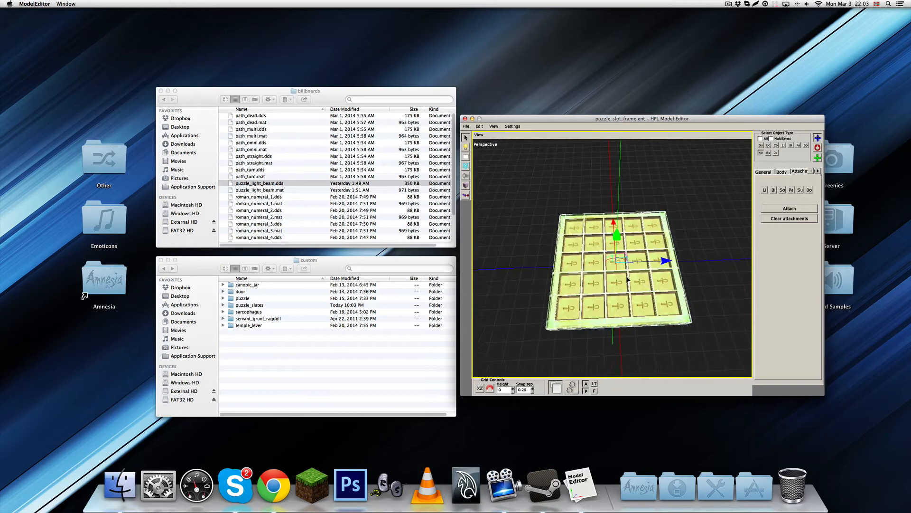
pyautogui.click(683, 243)
pyautogui.moveTo(682, 244); pyautogui.dragTo(636, 287, button='middle')
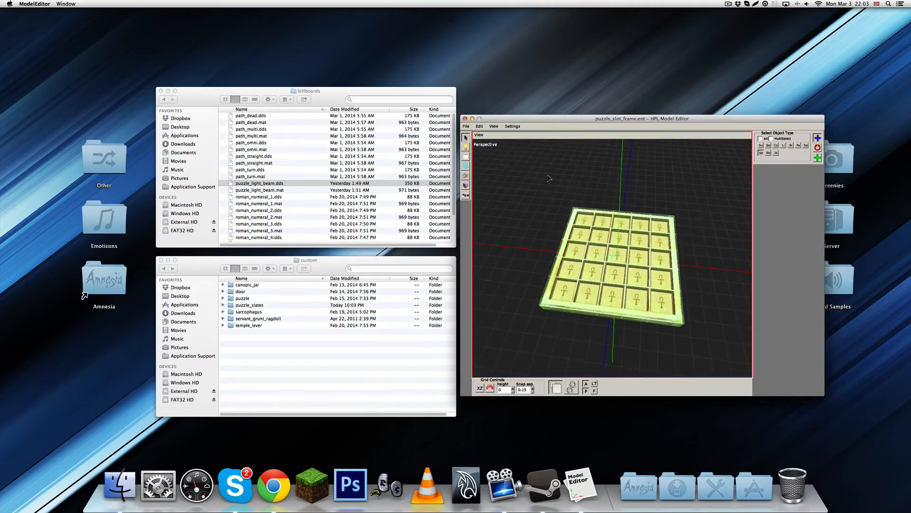
# Start a new empty model and import the puzzle_slot_pedestal.dae mesh
pyautogui.click(466, 126)
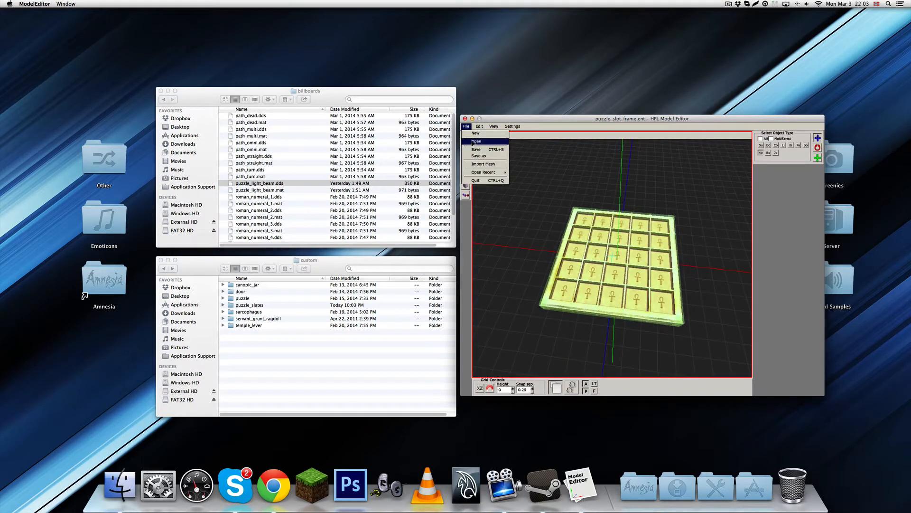
pyautogui.click(476, 141)
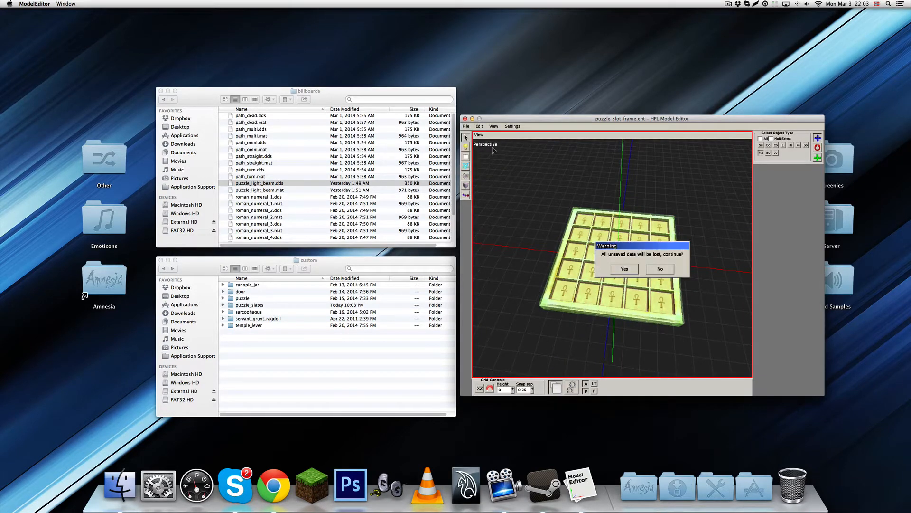
pyautogui.click(629, 269)
pyautogui.click(464, 127)
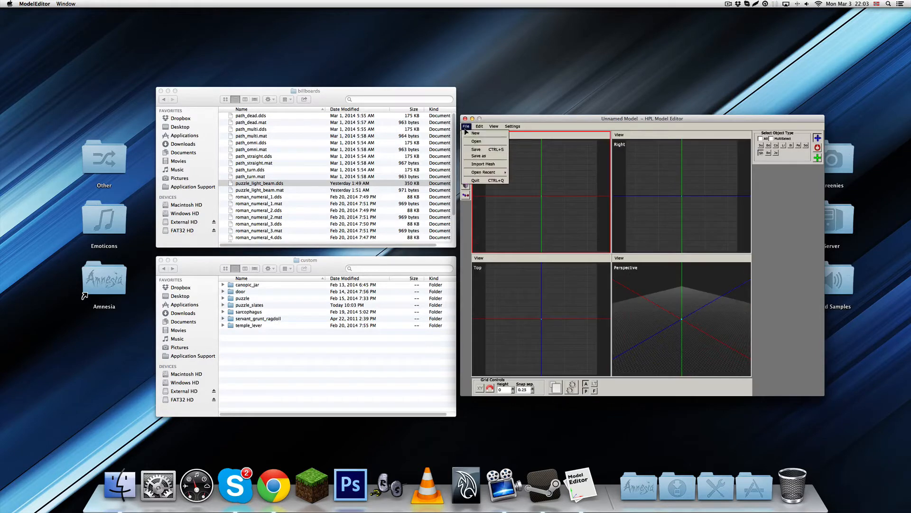
pyautogui.click(475, 166)
pyautogui.click(583, 223)
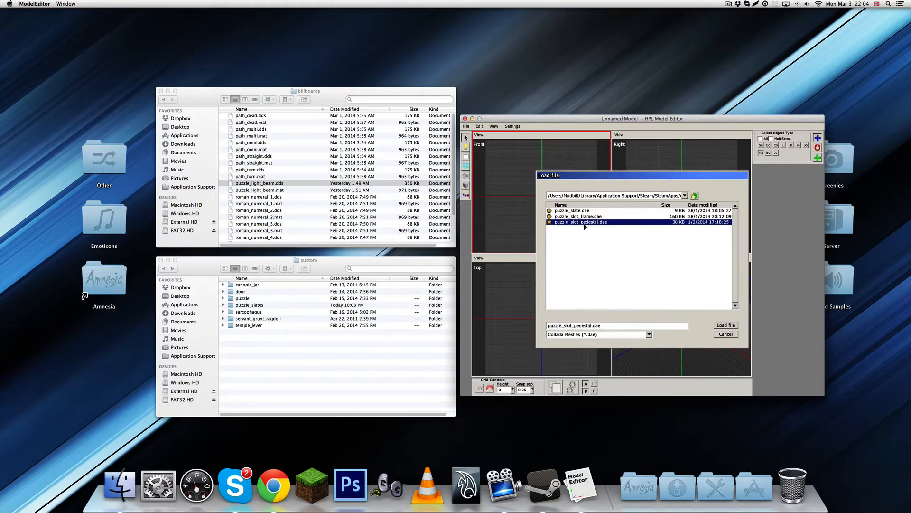
pyautogui.click(722, 324)
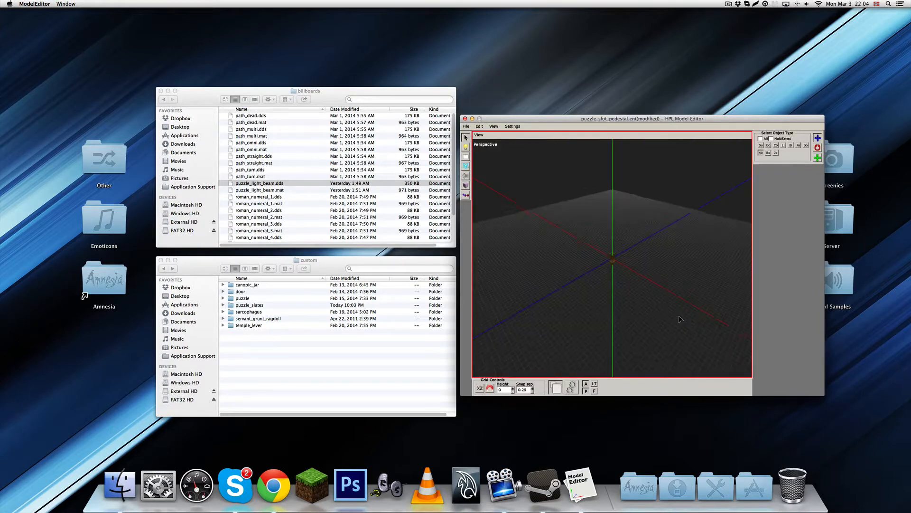
# Select the ankh-marked slate plate inside the pedestal and set its X rotation to 90
pyautogui.scroll(15, 674, 317)
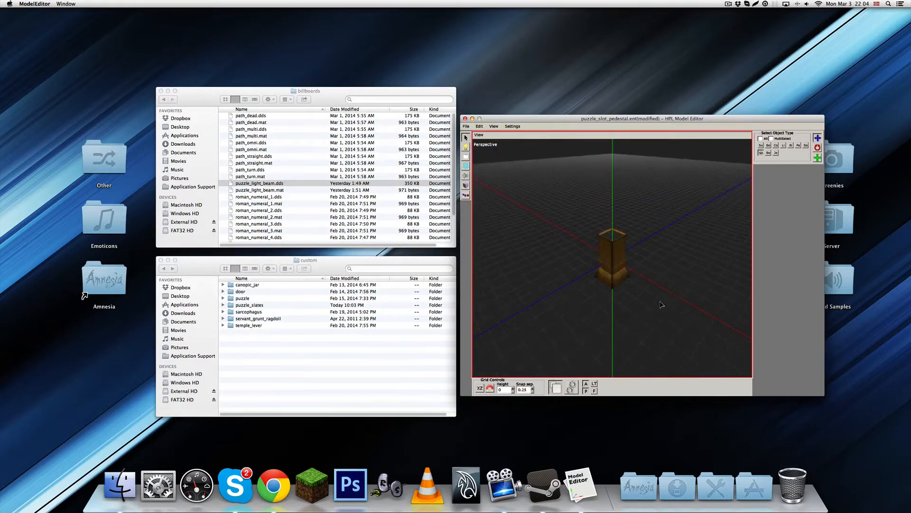
pyautogui.moveTo(645, 251); pyautogui.dragTo(593, 273, button='middle')
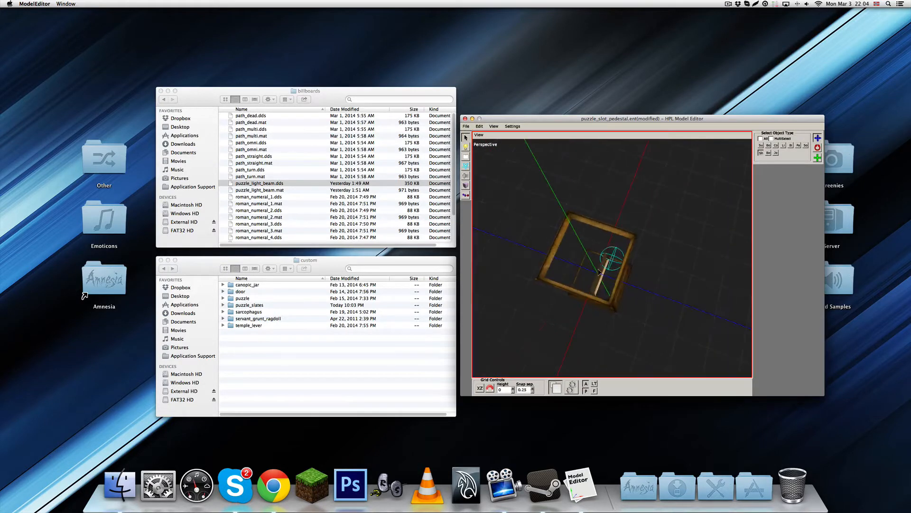
pyautogui.click(760, 139)
pyautogui.click(606, 270)
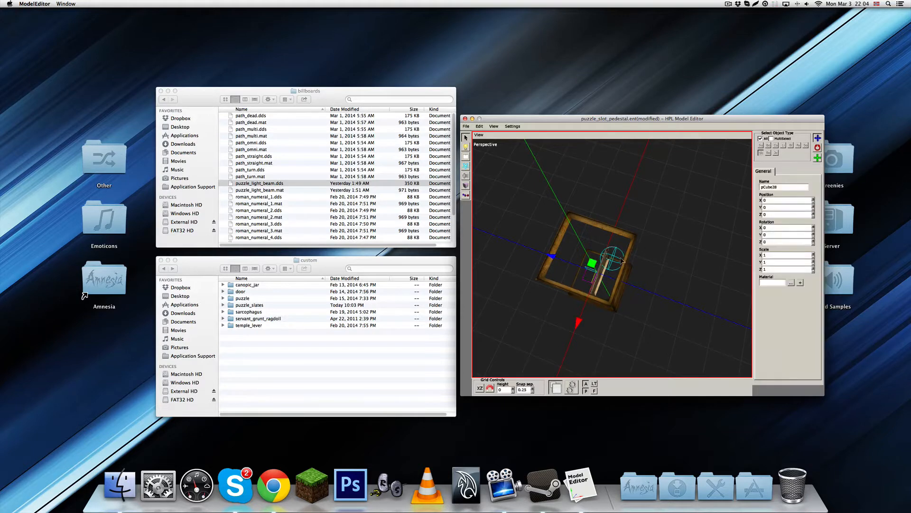
pyautogui.moveTo(605, 271); pyautogui.dragTo(665, 201, button='middle')
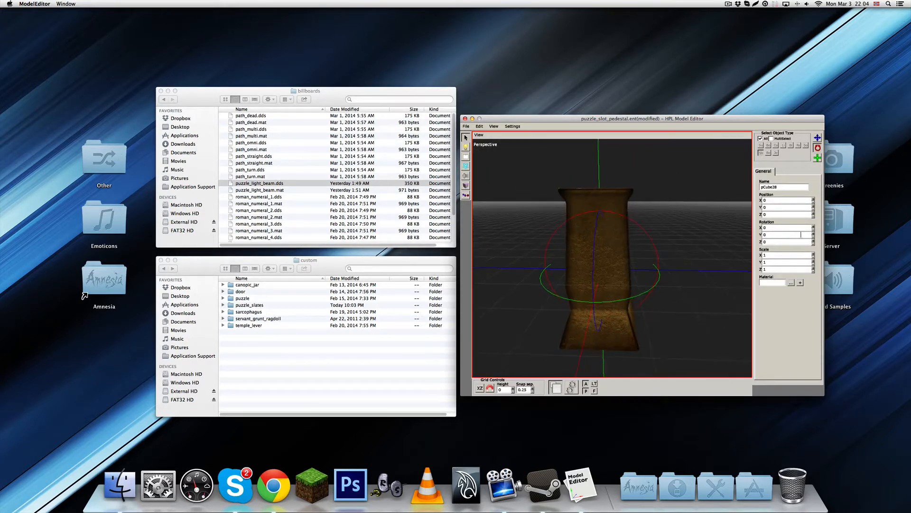
pyautogui.moveTo(646, 232); pyautogui.dragTo(628, 217)
pyautogui.doubleClick(776, 228)
pyautogui.write('90')
pyautogui.press('Return')
# Raise the ankh plate until it sits inside the rim on top of the pedestal
pyautogui.moveTo(707, 256); pyautogui.dragTo(612, 228, button='middle')
pyautogui.moveTo(612, 228); pyautogui.dragTo(590, 152)
pyautogui.moveTo(590, 153); pyautogui.dragTo(650, 282, button='middle')
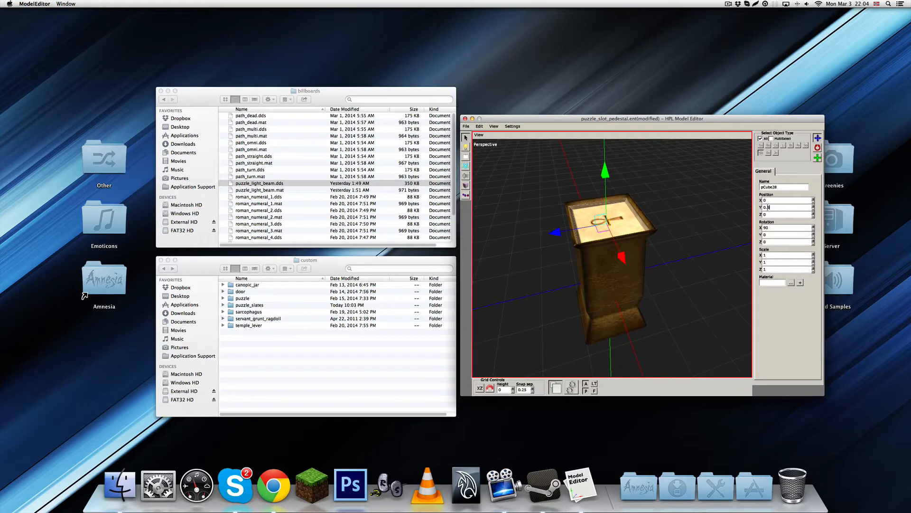
# Select the pedestal meshes together and move them upward so the base rises toward the ground plane
pyautogui.click(623, 284)
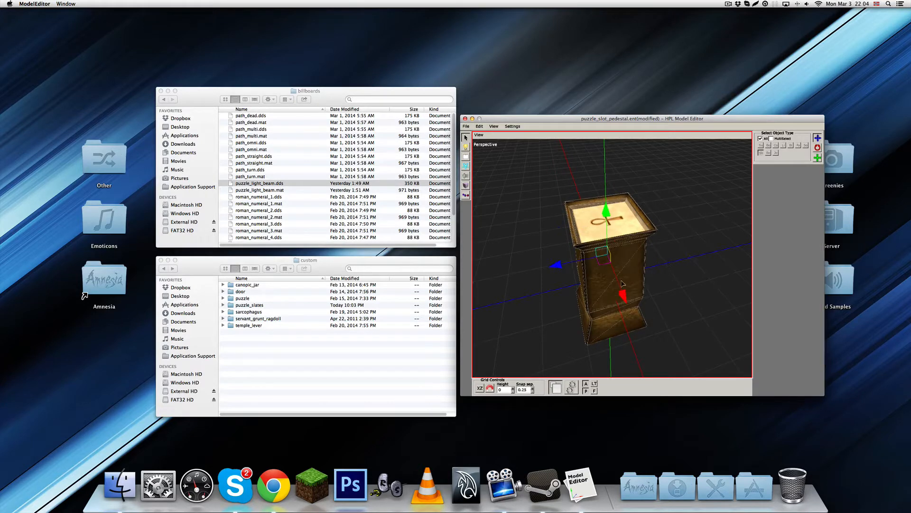
pyautogui.moveTo(692, 287); pyautogui.dragTo(665, 232, button='middle')
pyautogui.scroll(-3, 665, 231)
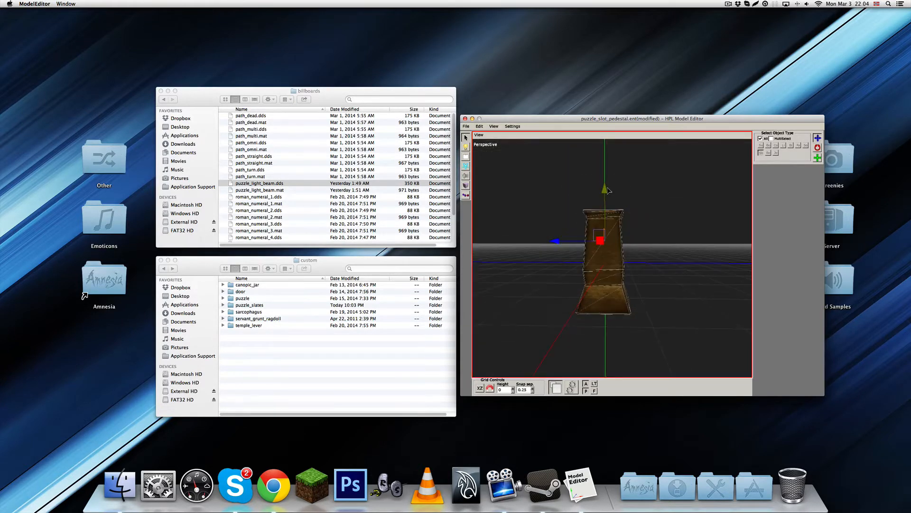
pyautogui.moveTo(604, 195); pyautogui.dragTo(603, 151)
pyautogui.press('space')
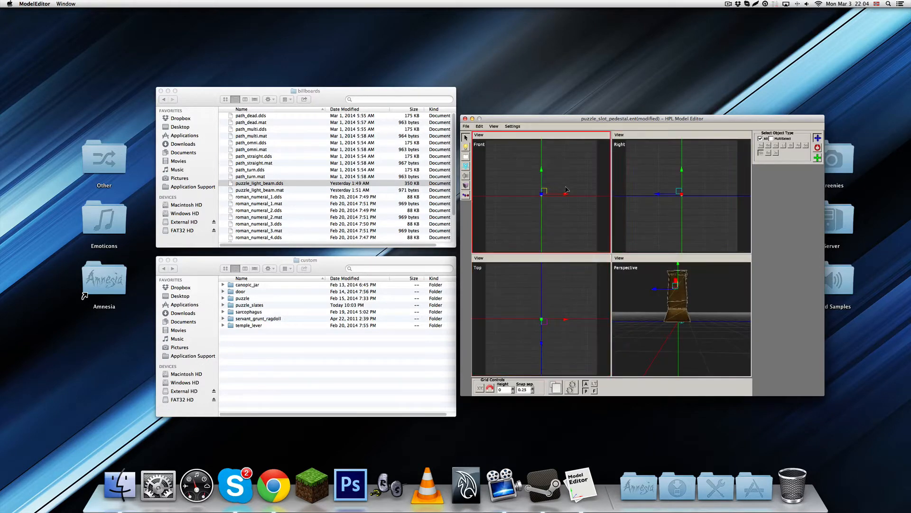
# Fine-tune the meshes' height in the Right view so the pedestal's base meets the ground line, and return to the perspective view
pyautogui.press('space')
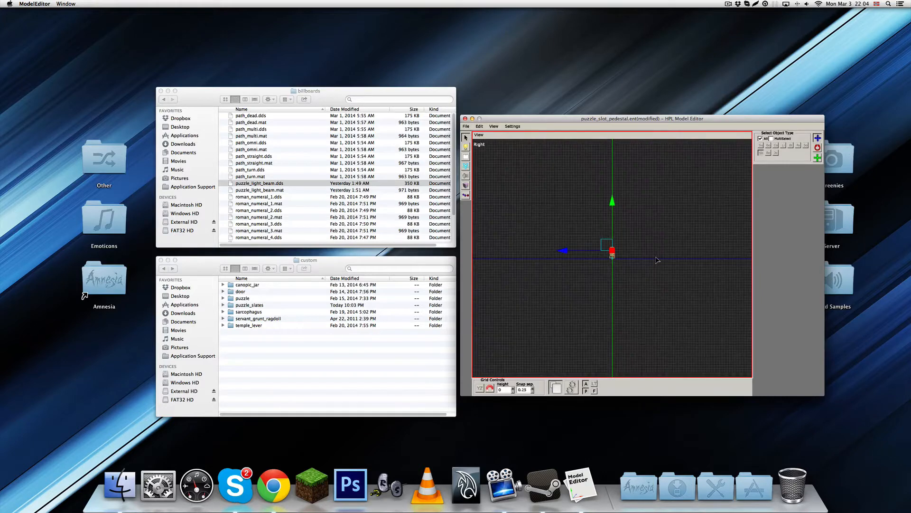
pyautogui.scroll(6, 654, 257)
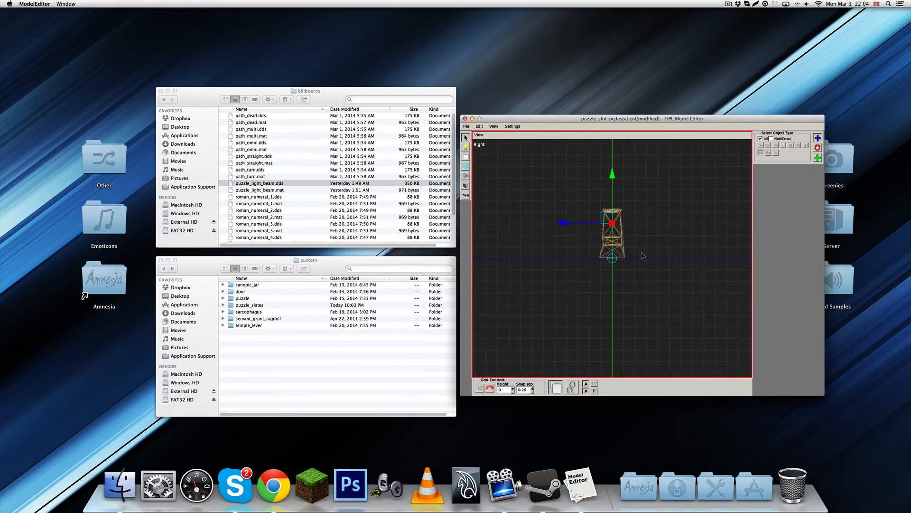
pyautogui.scroll(4, 642, 256)
pyautogui.moveTo(642, 256); pyautogui.dragTo(643, 350, button='middle')
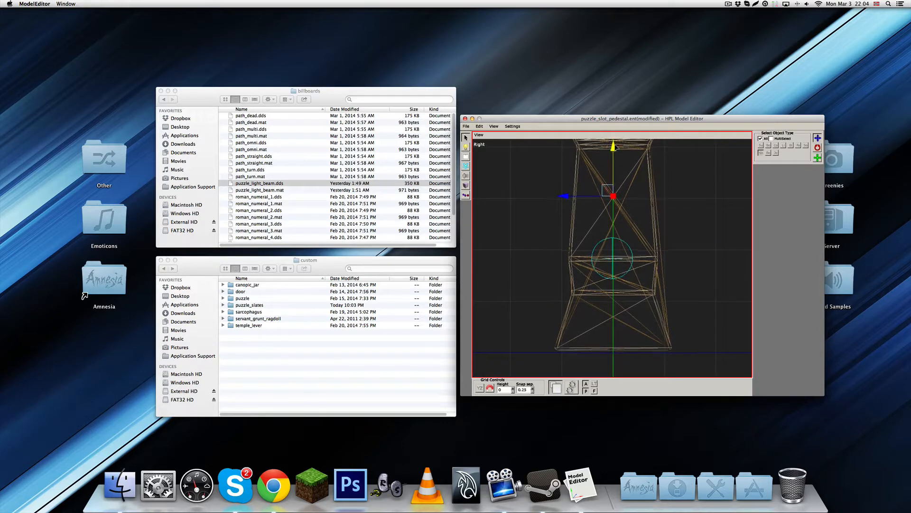
pyautogui.moveTo(610, 143); pyautogui.dragTo(617, 150)
pyautogui.moveTo(639, 249); pyautogui.dragTo(637, 201, button='middle')
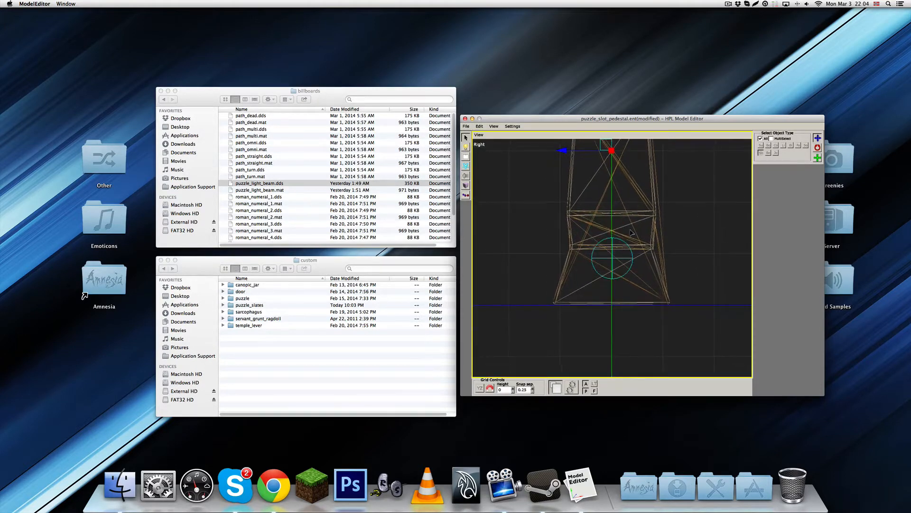
pyautogui.moveTo(625, 158); pyautogui.dragTo(623, 171, button='middle')
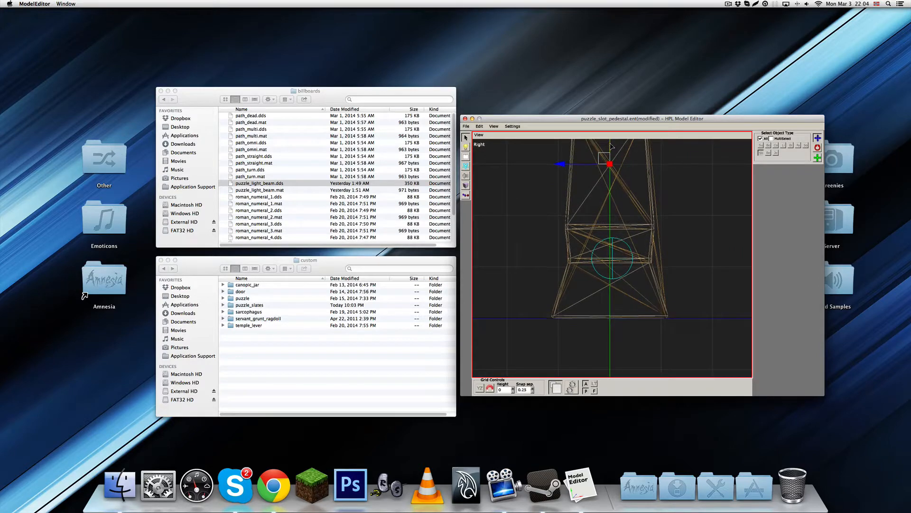
pyautogui.press('space')
pyautogui.press('space')
pyautogui.moveTo(629, 280); pyautogui.dragTo(619, 229, button='middle')
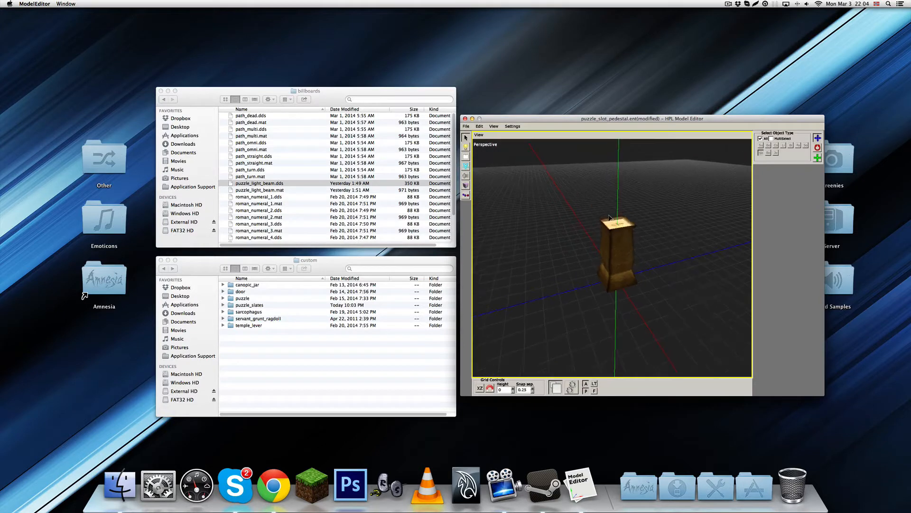
# Add a box collision shape beside the pedestal and select it
pyautogui.scroll(3, 619, 229)
pyautogui.click(467, 189)
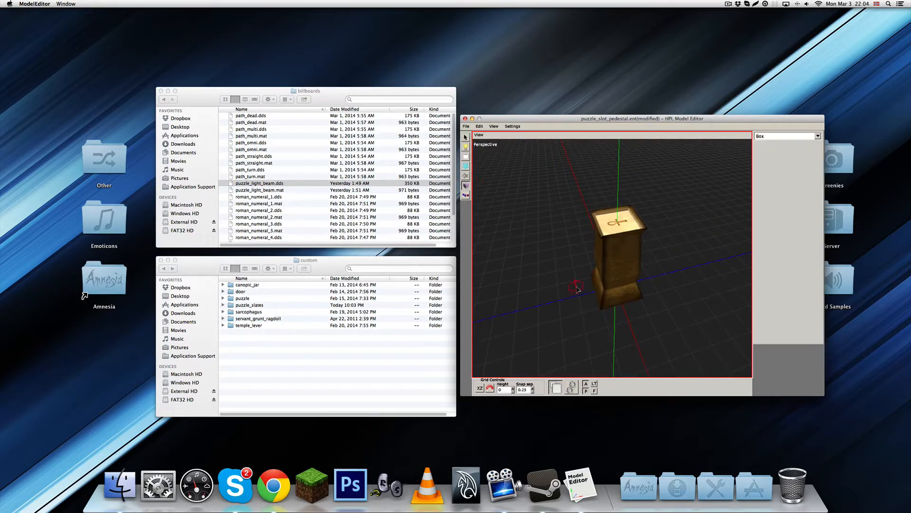
pyautogui.click(569, 304)
pyautogui.press('1')
pyautogui.click(572, 302)
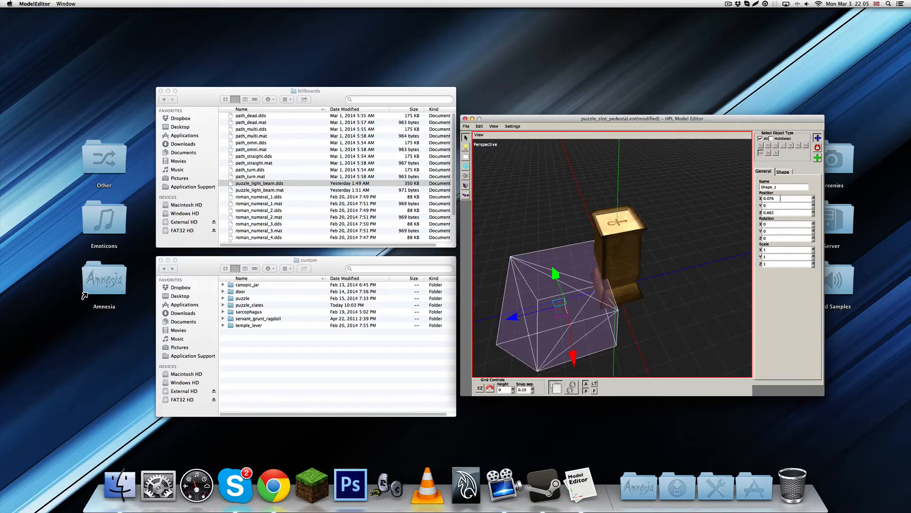
# Centre the box shape on the pedestal by setting its X and Z positions to 0
pyautogui.doubleClick(781, 199)
pyautogui.write('0')
pyautogui.doubleClick(780, 212)
pyautogui.write('0')
pyautogui.doubleClick(779, 206)
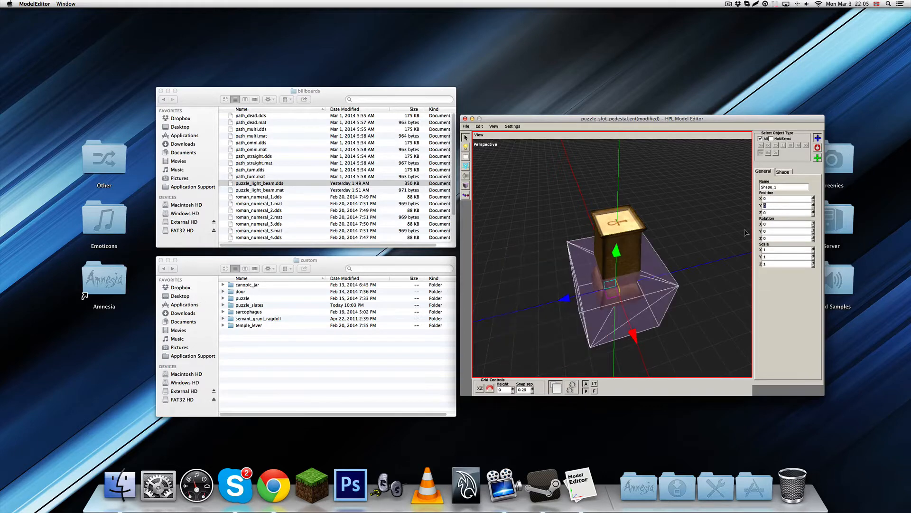
pyautogui.click(656, 299)
pyautogui.click(654, 297)
# Narrow the box shape by setting its Z and X scale to 0.5
pyautogui.press('e')
pyautogui.moveTo(594, 294); pyautogui.dragTo(613, 308)
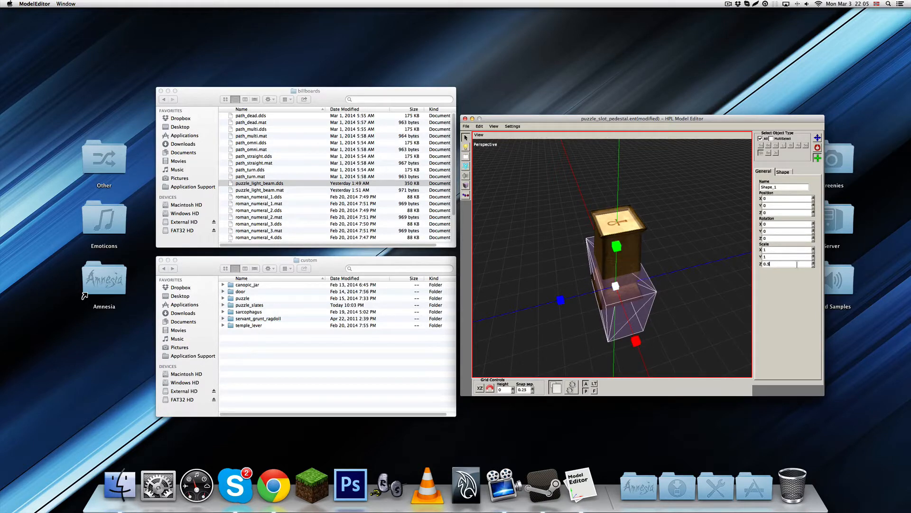
pyautogui.click(784, 249)
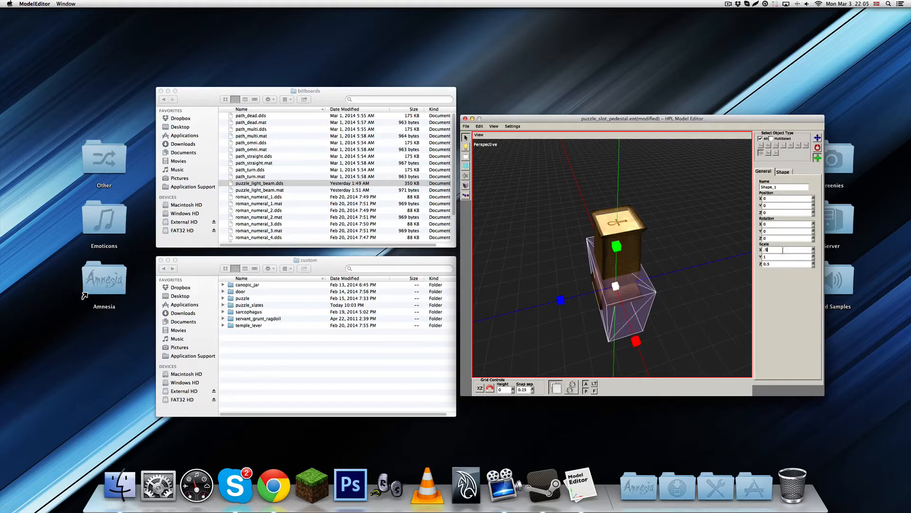
pyautogui.write('.5')
pyautogui.press('Return')
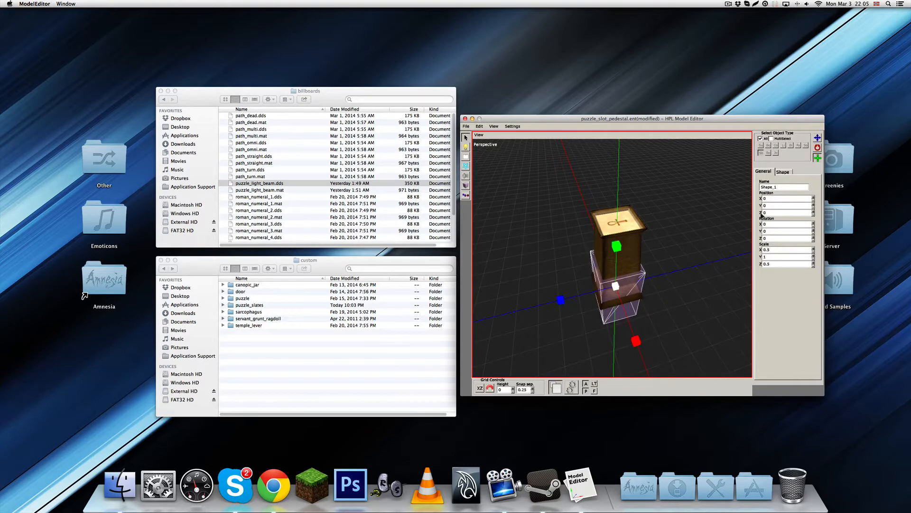
# Raise the box shape to enclose the pedestal's column by setting its Y position to 0.5
pyautogui.keyDown('alt'); pyautogui.moveTo(714, 265); pyautogui.dragTo(702, 188); pyautogui.keyUp('alt')
pyautogui.press('w')
pyautogui.press('q')
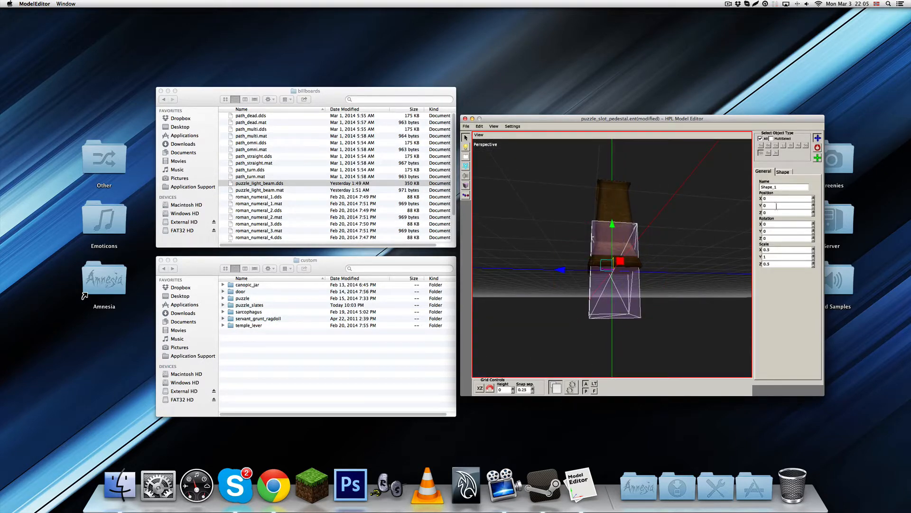
pyautogui.click(776, 206)
pyautogui.write('1')
pyautogui.press('Return')
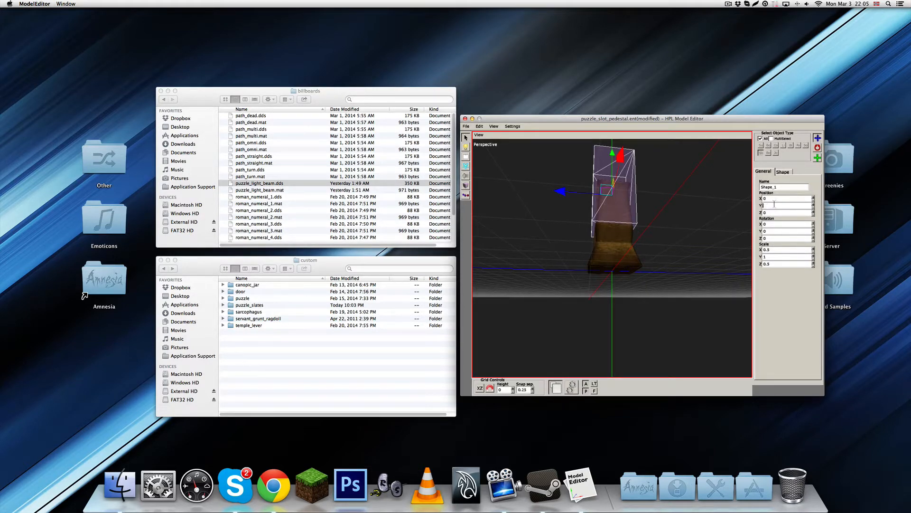
pyautogui.write('.5')
pyautogui.press('Return')
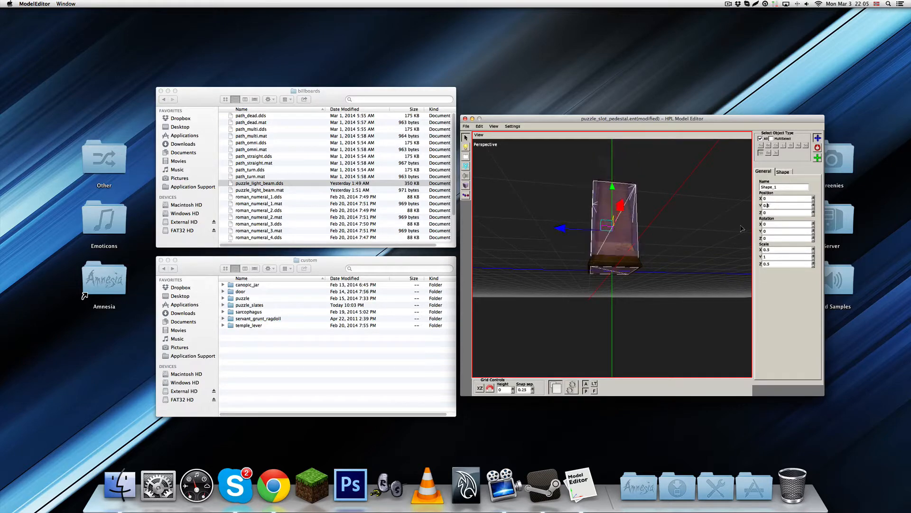
# Duplicate the box shape and raise the copy to about Y 0.923, near the pedestal's top rim
pyautogui.moveTo(679, 262); pyautogui.dragTo(664, 312, button='middle')
pyautogui.scroll(5, 699, 299)
pyautogui.moveTo(656, 230)
pyautogui.mouseDown(button='middle')
pyautogui.moveTo(657, 253)
pyautogui.moveTo(656, 232)
pyautogui.moveTo(656, 242)
pyautogui.mouseUp(button='middle')
pyautogui.scroll(4, 657, 252)
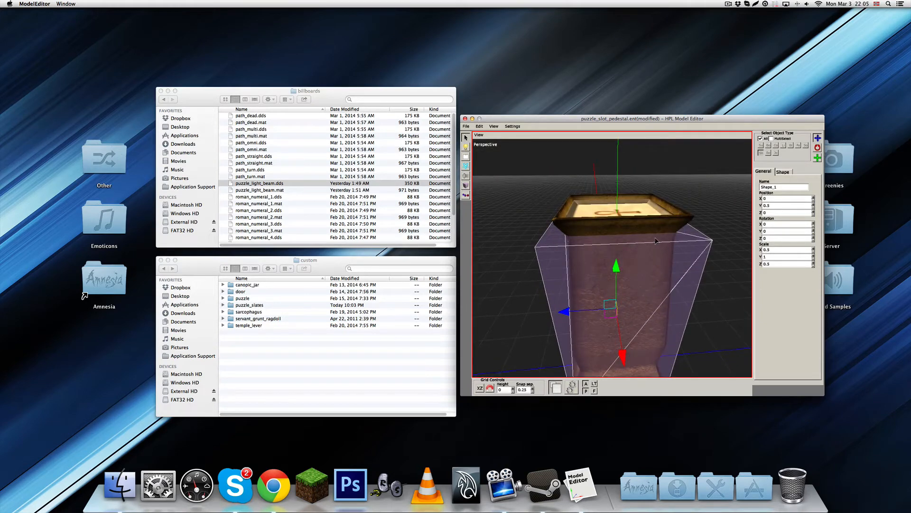
pyautogui.moveTo(656, 221); pyautogui.dragTo(474, 168, button='middle')
pyautogui.hotkey('ctrl', 'd')
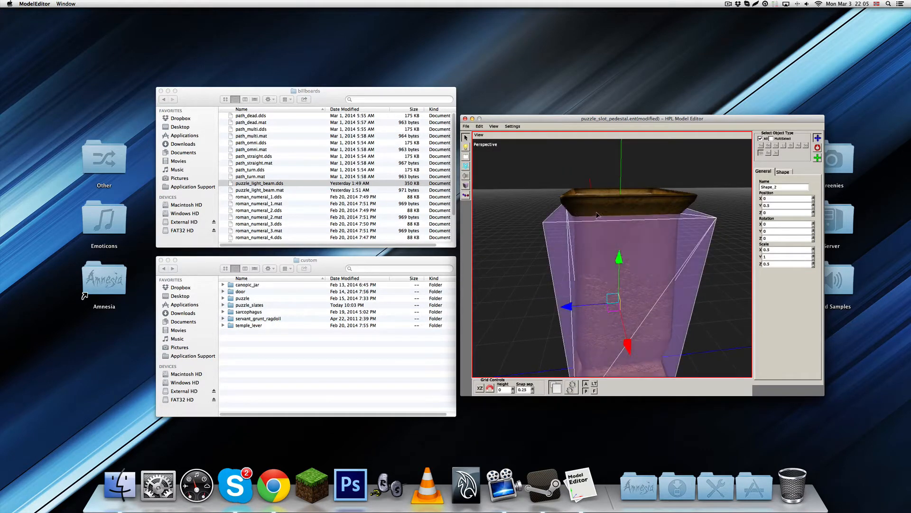
pyautogui.press('e')
pyautogui.press('w')
pyautogui.press('q')
pyautogui.moveTo(619, 258); pyautogui.dragTo(625, 201)
pyautogui.moveTo(624, 200); pyautogui.dragTo(646, 217, button='middle')
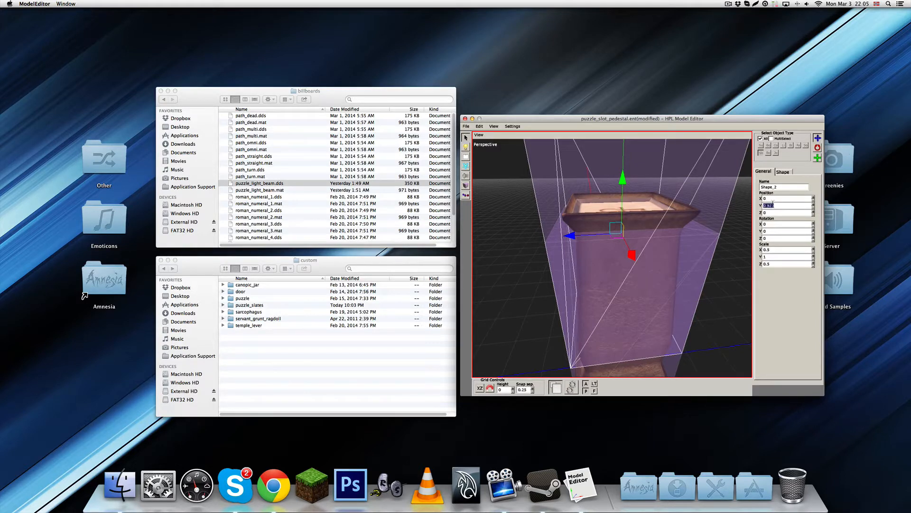
# Set the duplicated box shape's scale to 0.2 on all three axes
pyautogui.click(774, 256)
pyautogui.click(774, 263)
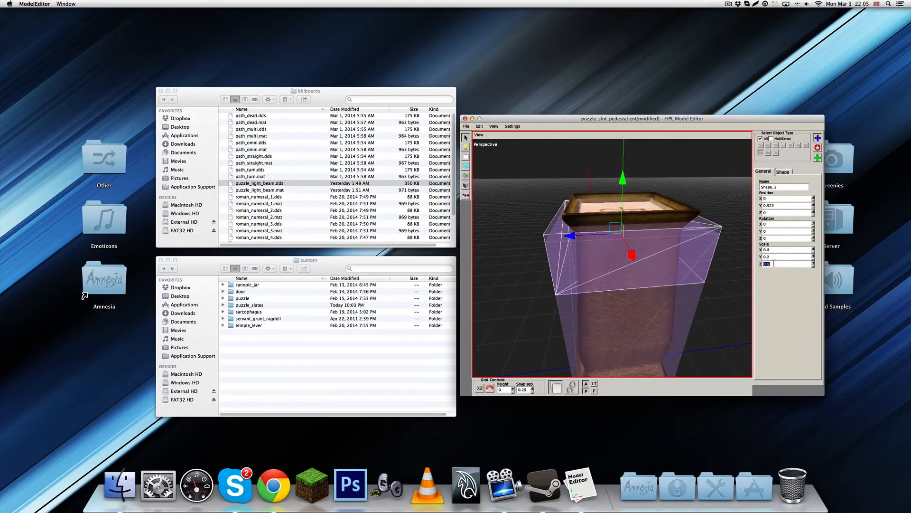
pyautogui.click(771, 250)
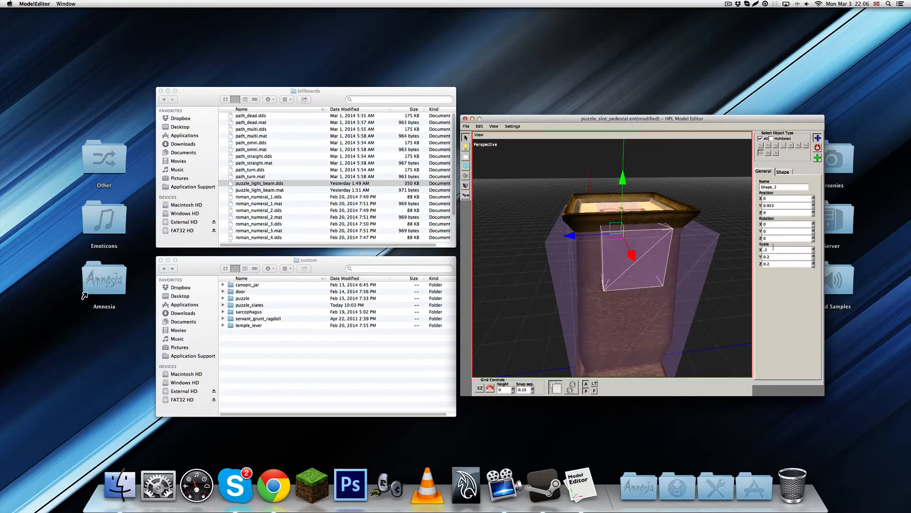
pyautogui.write('.2')
pyautogui.press('Return')
# Raise the small box shape above the ankh plate and set its Y position to 1
pyautogui.moveTo(623, 179); pyautogui.dragTo(624, 138)
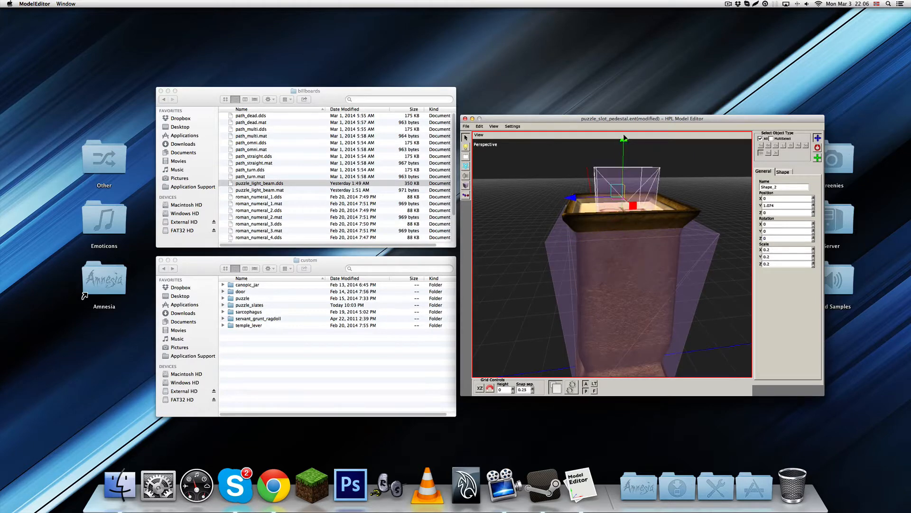
pyautogui.keyDown('alt'); pyautogui.moveTo(629, 190); pyautogui.dragTo(644, 241); pyautogui.keyUp('alt')
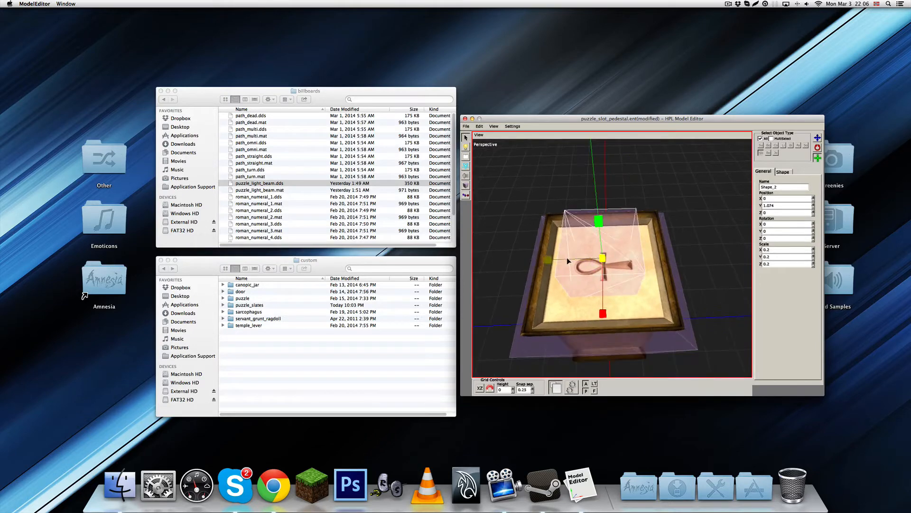
pyautogui.press('w')
pyautogui.keyDown('alt'); pyautogui.moveTo(568, 279); pyautogui.dragTo(652, 266, button='middle'); pyautogui.keyUp('alt')
pyautogui.doubleClick(768, 205)
pyautogui.write('1')
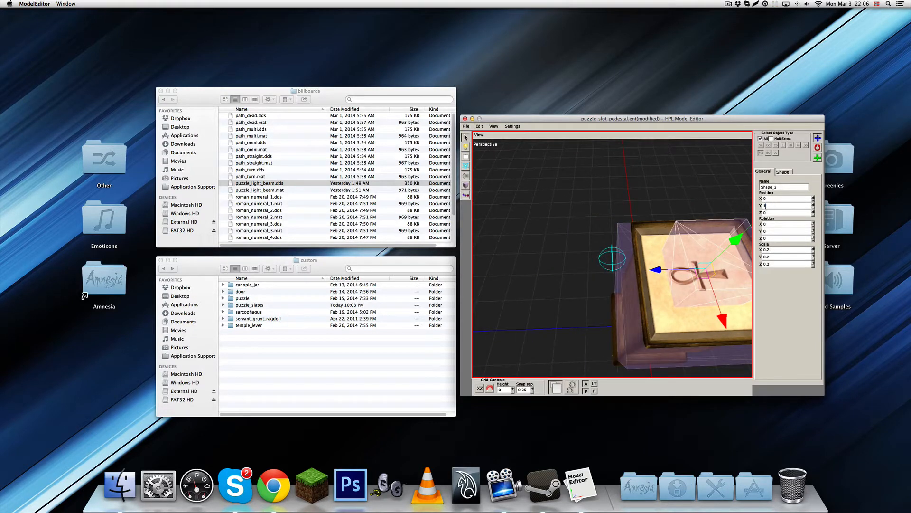
pyautogui.press('Return')
# Move the small box shape along Z to about 0.286, against the side of the pedestal's top rim
pyautogui.keyDown('alt'); pyautogui.moveTo(673, 285); pyautogui.dragTo(479, 216); pyautogui.keyUp('alt')
pyautogui.keyDown('alt'); pyautogui.moveTo(518, 214); pyautogui.dragTo(597, 259, button='middle'); pyautogui.keyUp('alt')
pyautogui.scroll(5, 597, 259)
pyautogui.keyDown('alt'); pyautogui.moveTo(597, 259); pyautogui.dragTo(582, 234); pyautogui.keyUp('alt')
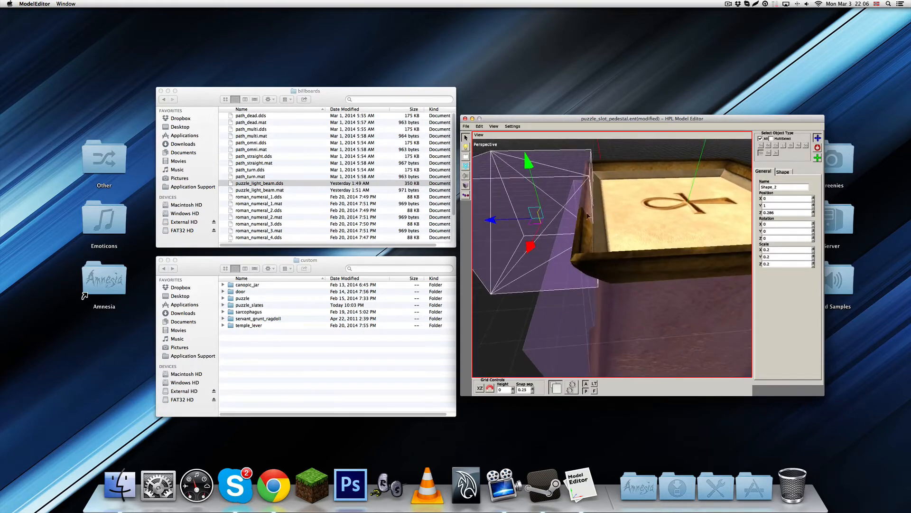
pyautogui.keyDown('alt'); pyautogui.moveTo(583, 192); pyautogui.dragTo(598, 226); pyautogui.keyUp('alt')
pyautogui.scroll(-5, 589, 215)
pyautogui.press('f')
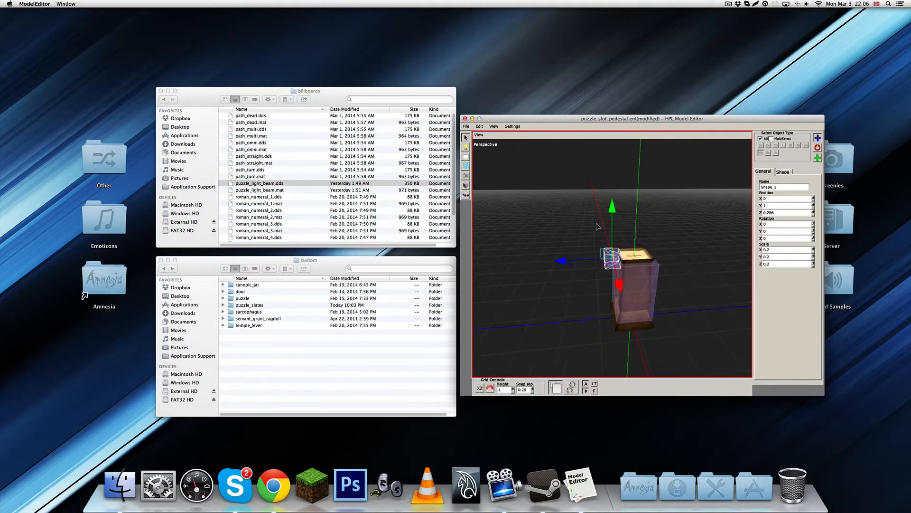
pyautogui.keyDown('alt'); pyautogui.moveTo(625, 245); pyautogui.dragTo(671, 299, button='right'); pyautogui.keyUp('alt')
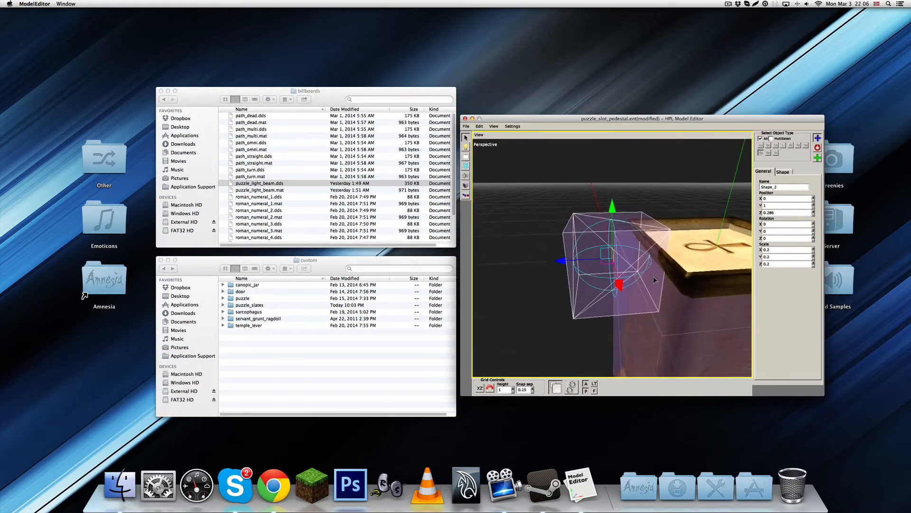
pyautogui.keyDown('alt'); pyautogui.moveTo(665, 285); pyautogui.dragTo(591, 290); pyautogui.keyUp('alt')
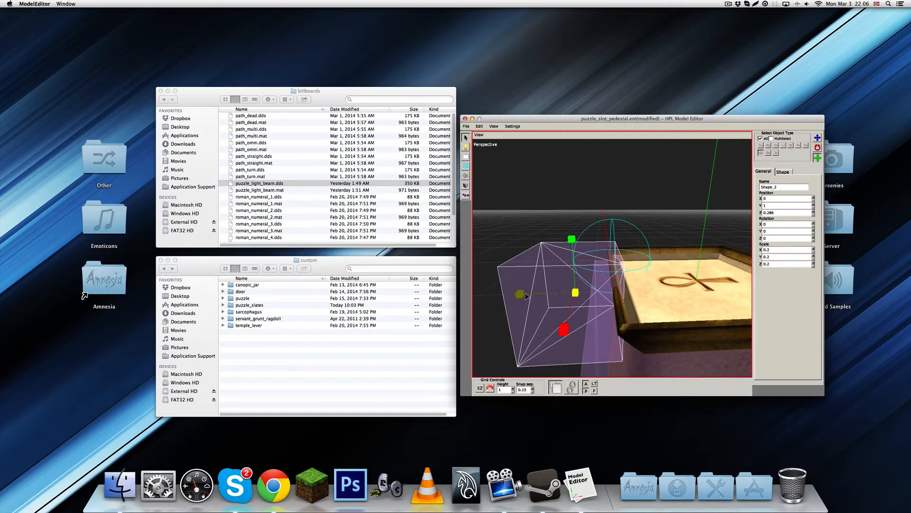
# Set the small box shape's Z scale to 0.05 and move it along Z to about 0.214, onto the rim
pyautogui.moveTo(520, 294)
pyautogui.mouseDown()
pyautogui.moveTo(537, 295)
pyautogui.moveTo(528, 297)
pyautogui.mouseUp()
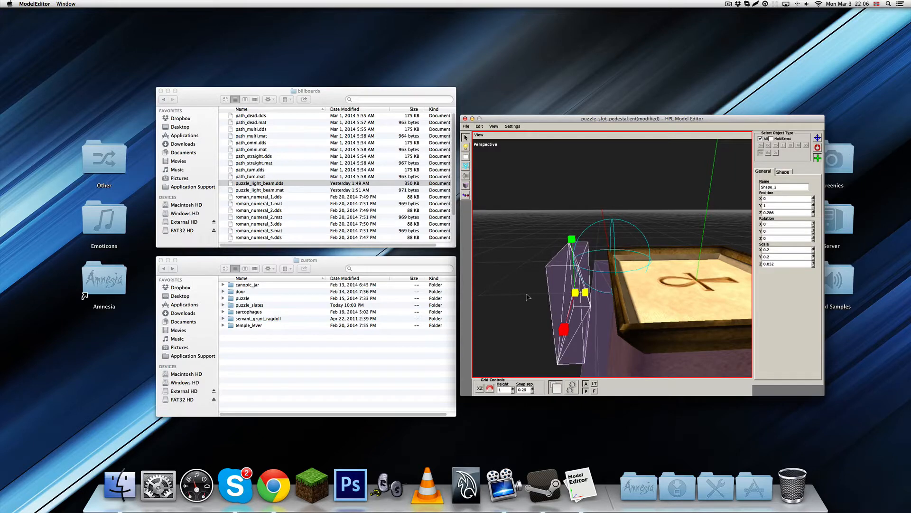
pyautogui.click(773, 265)
pyautogui.click(783, 265)
pyautogui.press('BackSpace')
pyautogui.press('Return')
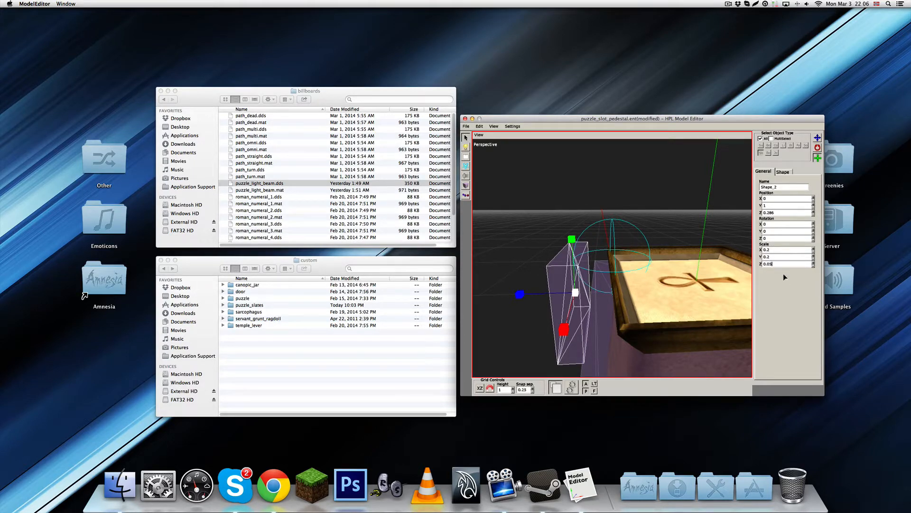
pyautogui.press('w')
pyautogui.moveTo(527, 295); pyautogui.dragTo(558, 294)
# Widen the rim box shape to an X scale of 0.43 so it spans the pedestal's edge
pyautogui.moveTo(693, 298); pyautogui.dragTo(591, 311, button='middle')
pyautogui.press('r')
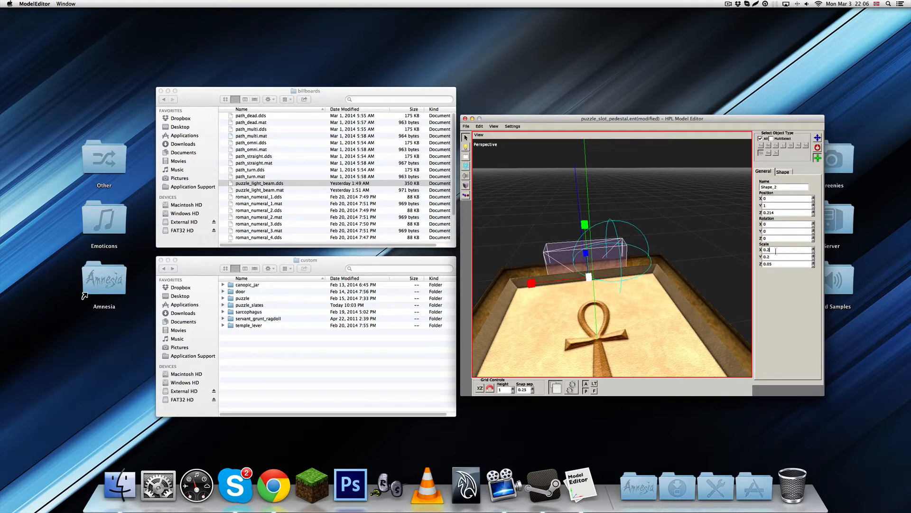
pyautogui.press('BackSpace')
pyautogui.write('4')
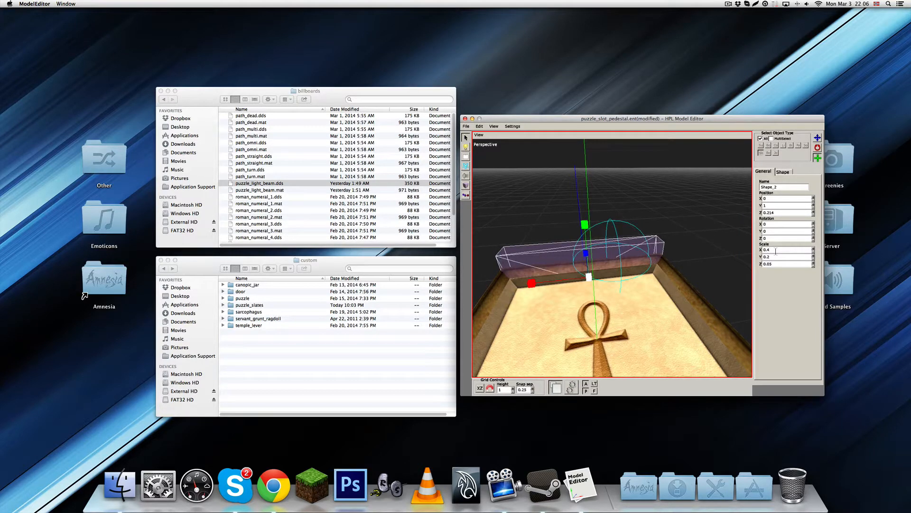
pyautogui.moveTo(670, 280); pyautogui.dragTo(734, 247, button='middle')
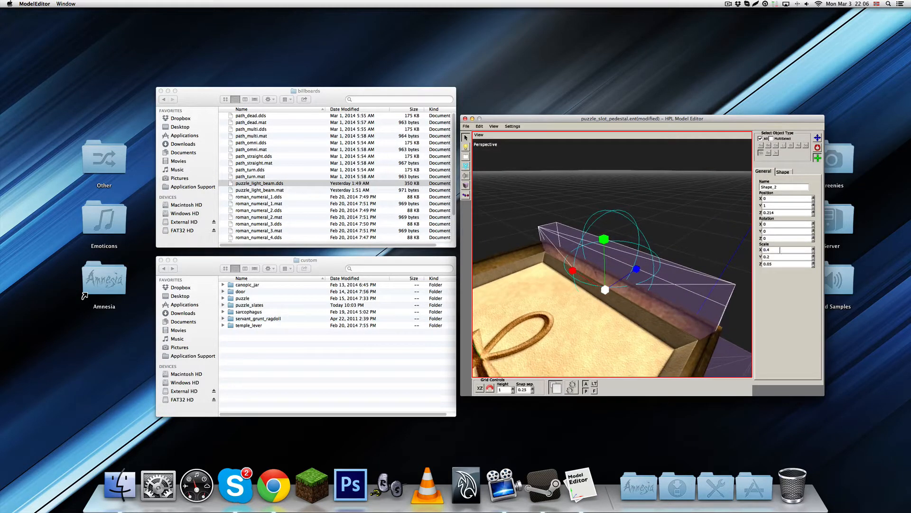
pyautogui.press('Return')
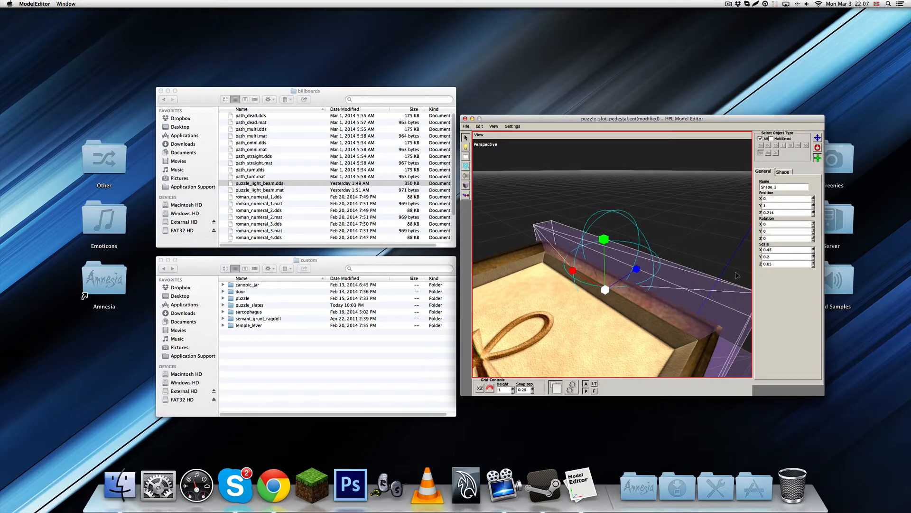
# Reduce the rim box shape's Y scale to 0.1 and place it at Y 1.015, Z 0.215
pyautogui.moveTo(697, 299); pyautogui.dragTo(664, 278, button='middle')
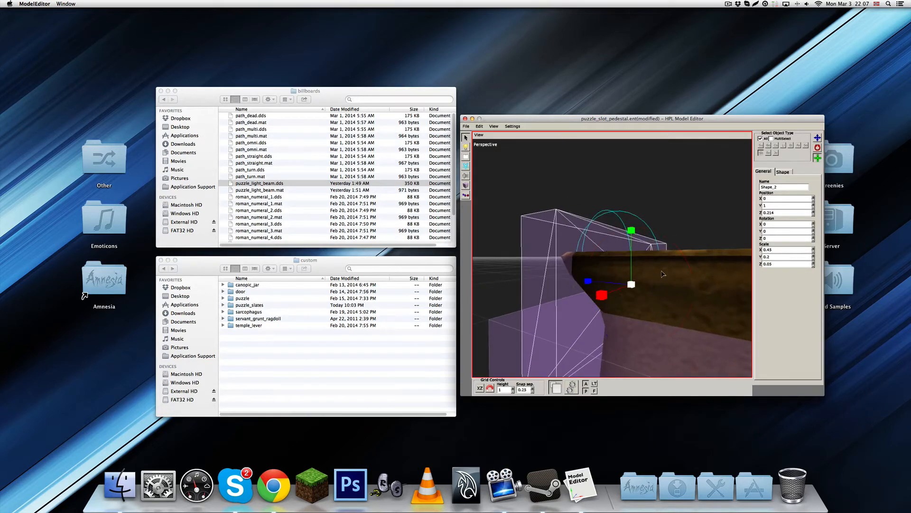
pyautogui.moveTo(635, 243); pyautogui.dragTo(664, 268)
pyautogui.press('w')
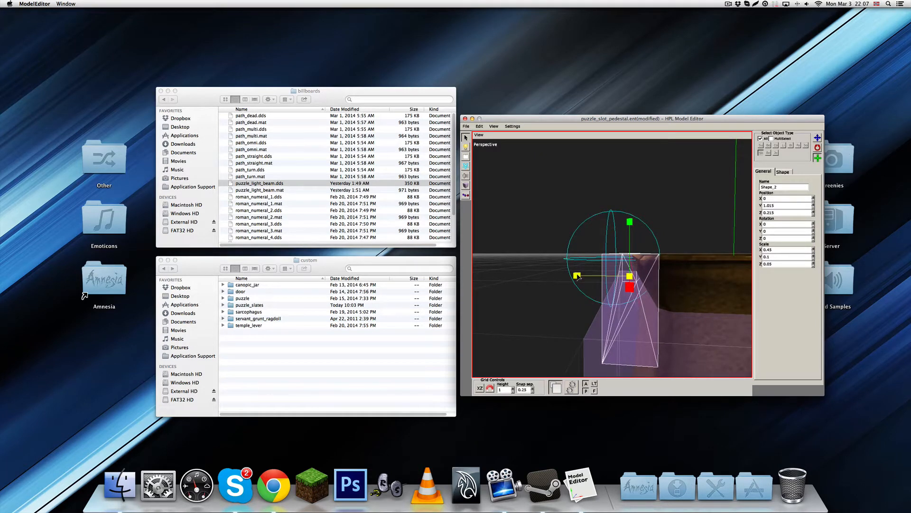
pyautogui.moveTo(578, 276); pyautogui.dragTo(655, 303)
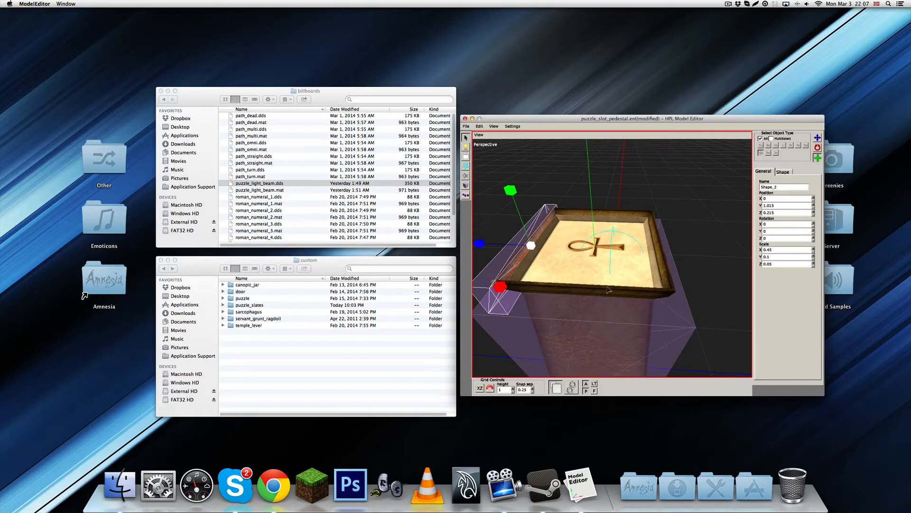
# Duplicate the rim box shape and set the copy's Z position to -0.215 on the opposite rim
pyautogui.press('w')
pyautogui.hotkey('ctrl', 'd')
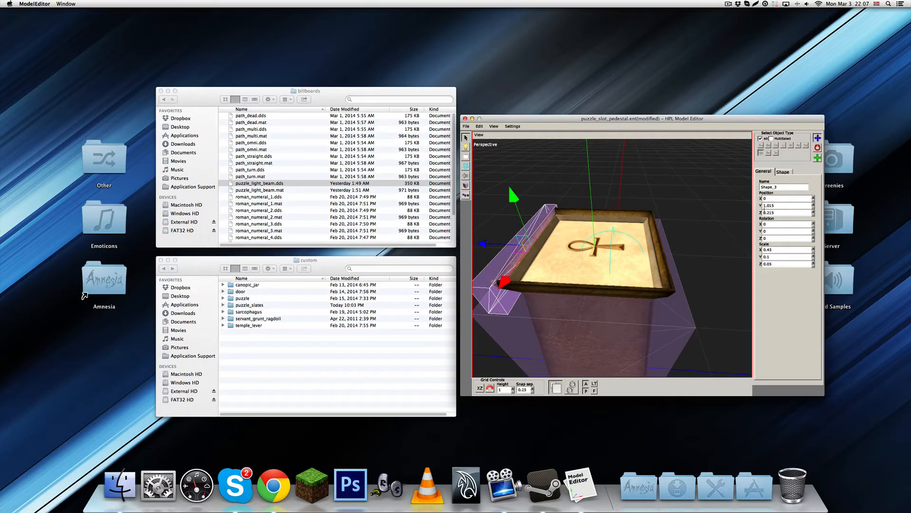
pyautogui.write('-')
pyautogui.press('Return')
# Duplicate the rim box shape again and set the copy's Y rotation to 90
pyautogui.hotkey('ctrl', 'd')
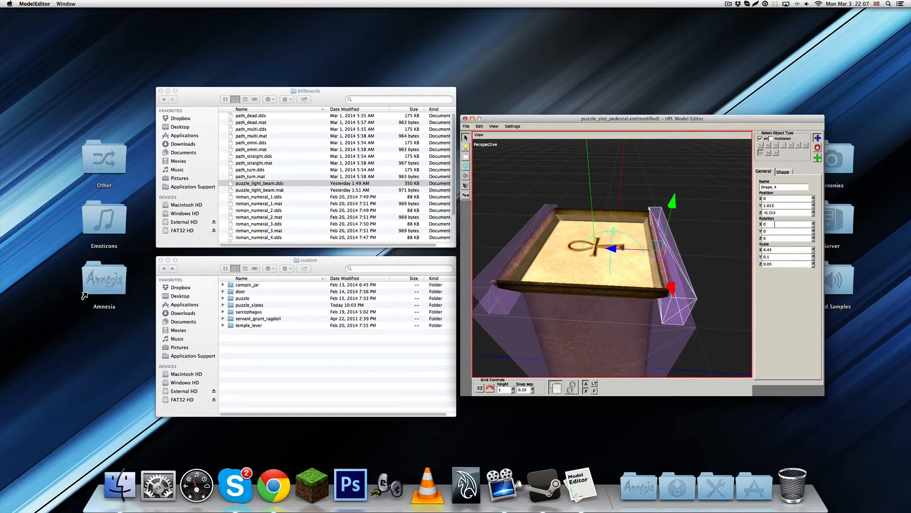
pyautogui.click(775, 231)
pyautogui.write('90')
pyautogui.press('Return')
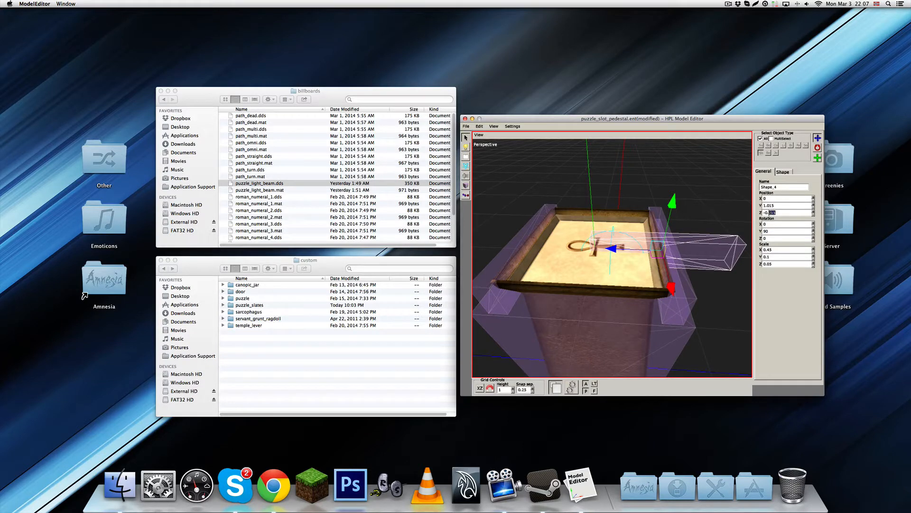
# Place the rotated box shape along the third rim edge at X 0.215 and Z 0
pyautogui.click(775, 198)
pyautogui.write('.215')
pyautogui.press('Return')
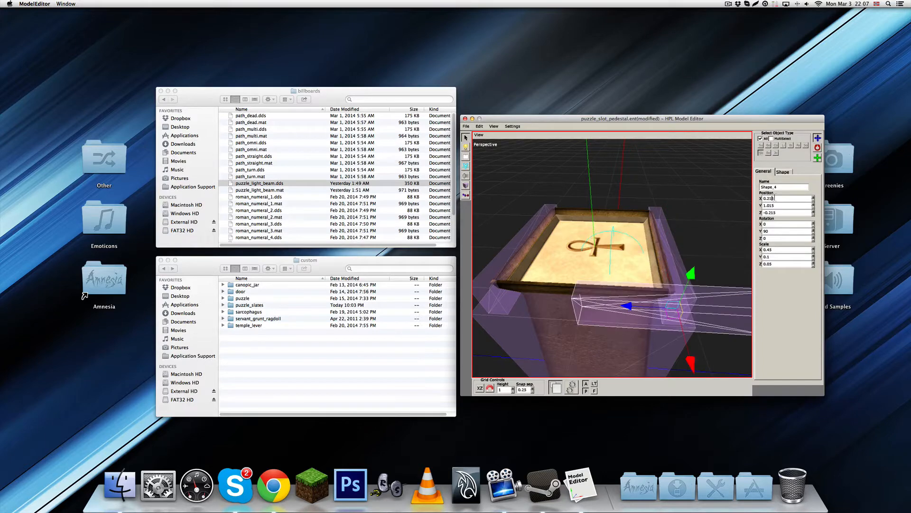
pyautogui.click(788, 210)
pyautogui.write('0')
pyautogui.press('Return')
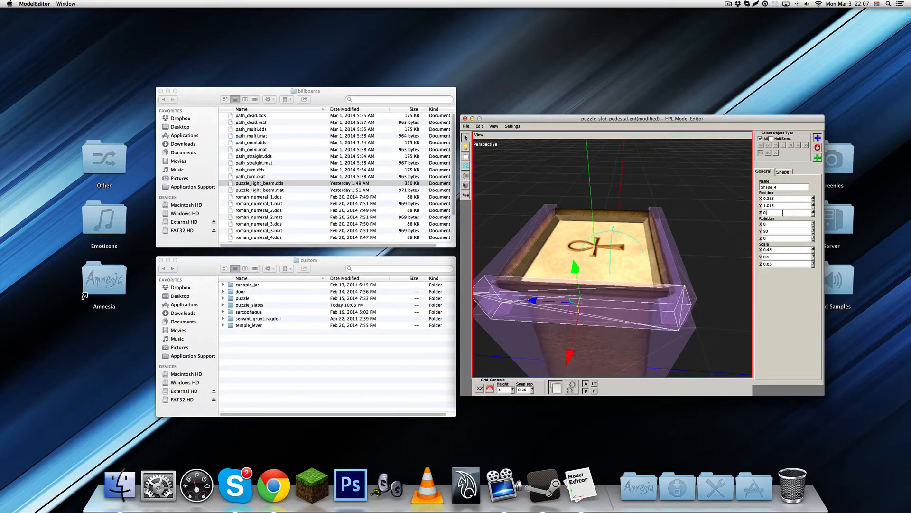
# Duplicate the rotated box shape, set the copy's X position to -0.215 for the fourth rim edge, and deselect it
pyautogui.hotkey('ctrl', 'd')
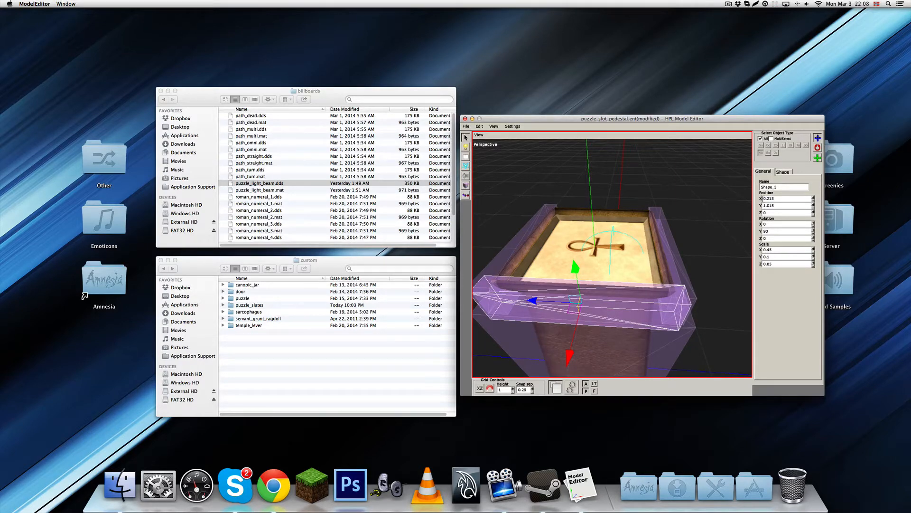
pyautogui.click(763, 198)
pyautogui.write('-')
pyautogui.press('Return')
pyautogui.scroll(-3, 708, 276)
pyautogui.keyDown('alt'); pyautogui.moveTo(707, 276); pyautogui.dragTo(600, 267); pyautogui.keyUp('alt')
pyautogui.click(702, 285)
pyautogui.scroll(-2, 643, 306)
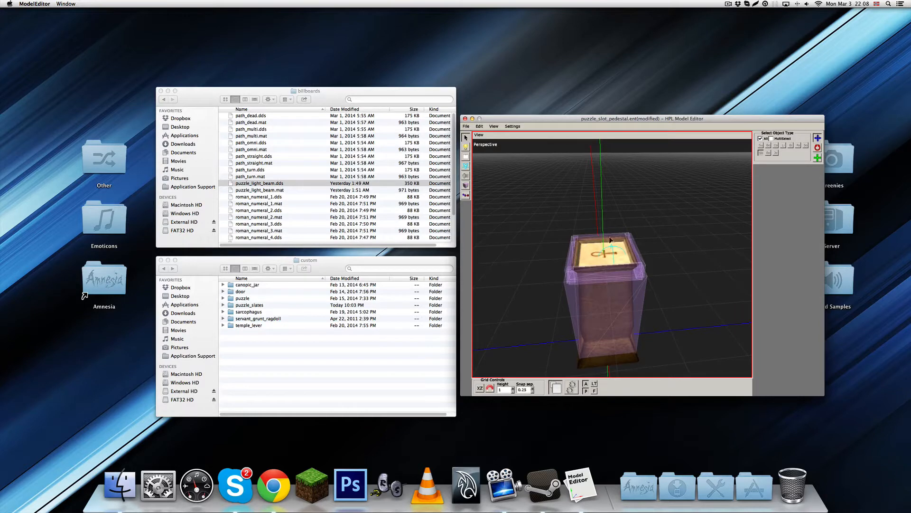
# Combine all the pedestal's collision shapes into one body and set the grid height to 0
pyautogui.moveTo(552, 191); pyautogui.dragTo(669, 372)
pyautogui.click(766, 175)
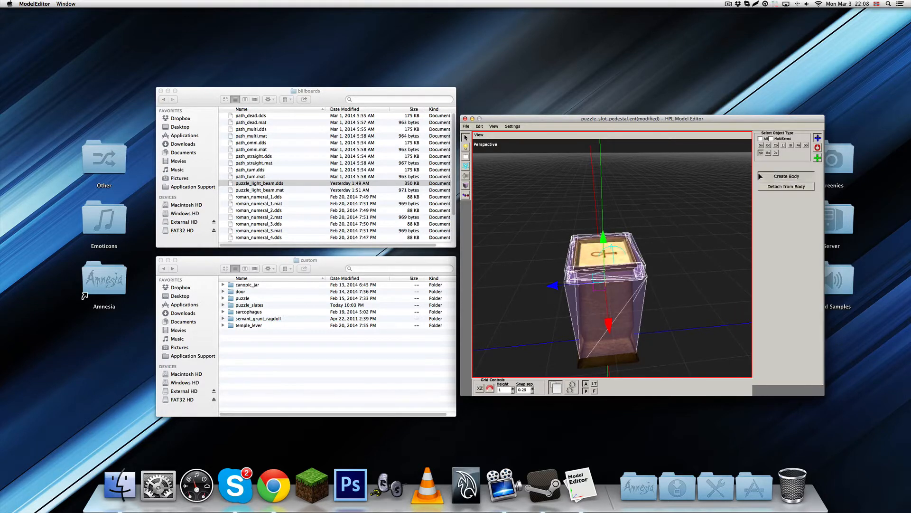
pyautogui.click(759, 139)
pyautogui.keyDown('alt'); pyautogui.moveTo(670, 284); pyautogui.dragTo(715, 246); pyautogui.keyUp('alt')
pyautogui.scroll(-2, 703, 270)
pyautogui.keyDown('alt'); pyautogui.moveTo(688, 297); pyautogui.dragTo(630, 293); pyautogui.keyUp('alt')
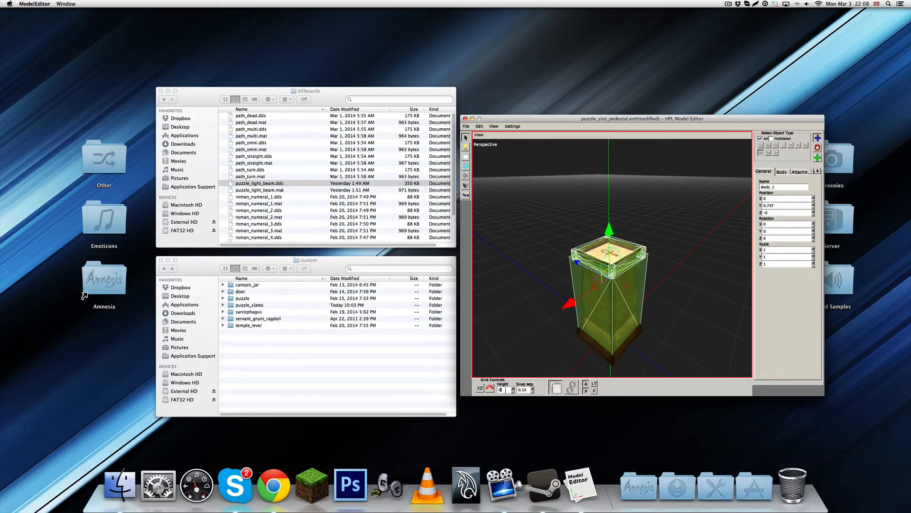
# Set the pedestal body's material to Rock and turn off its gravity
pyautogui.click(674, 301)
pyautogui.keyDown('alt'); pyautogui.moveTo(638, 310); pyautogui.dragTo(641, 345); pyautogui.keyUp('alt')
pyautogui.click(630, 272)
pyautogui.click(782, 173)
pyautogui.click(798, 196)
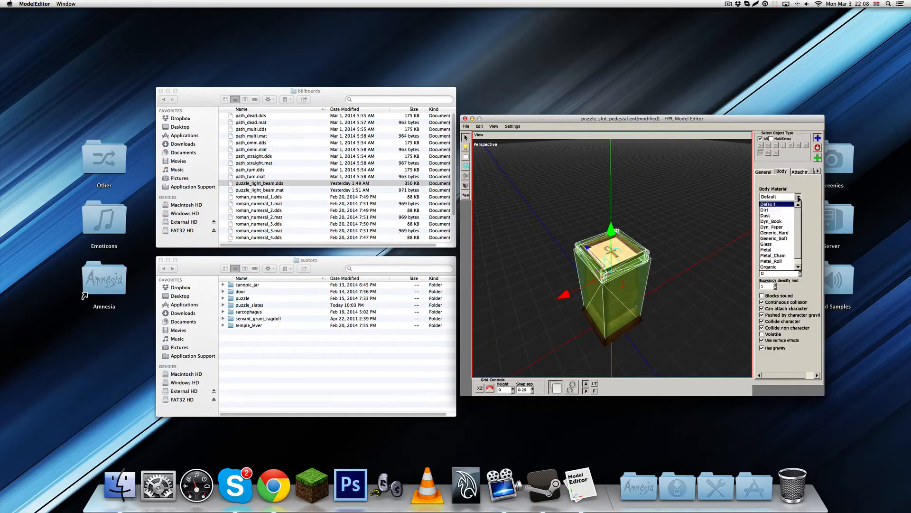
pyautogui.click(773, 250)
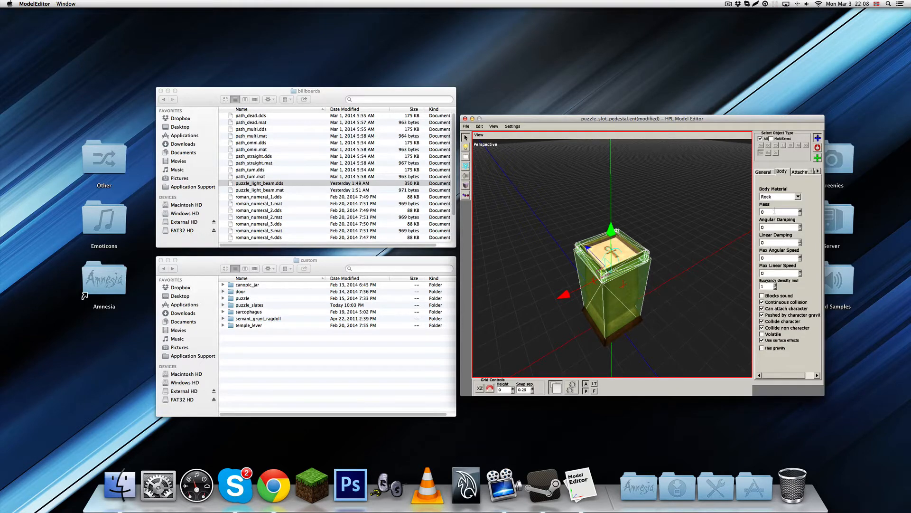
# Check that the entity type is StaticProp in the user-defined variables, and save the model as puzzle_slot_pedestal.ent
pyautogui.click(512, 126)
pyautogui.click(531, 134)
pyautogui.click(593, 186)
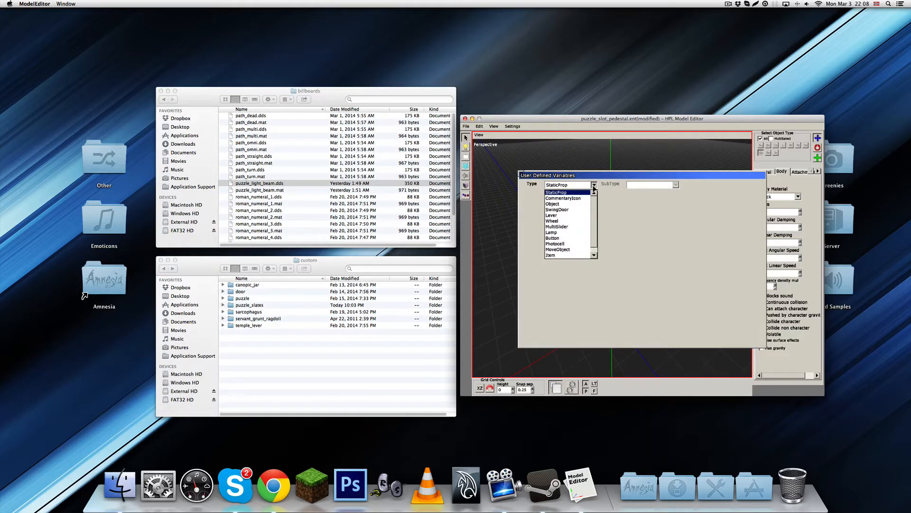
pyautogui.click(594, 185)
pyautogui.click(523, 175)
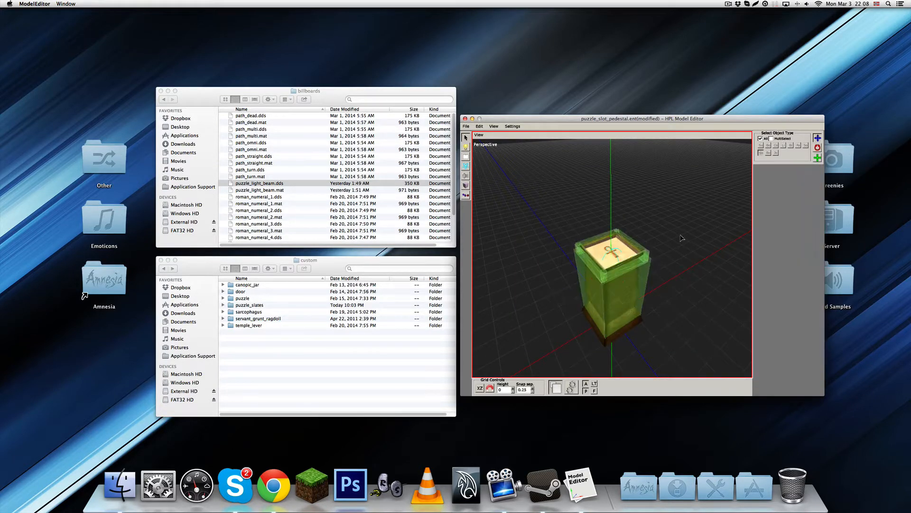
pyautogui.hotkey('ctrl', 's')
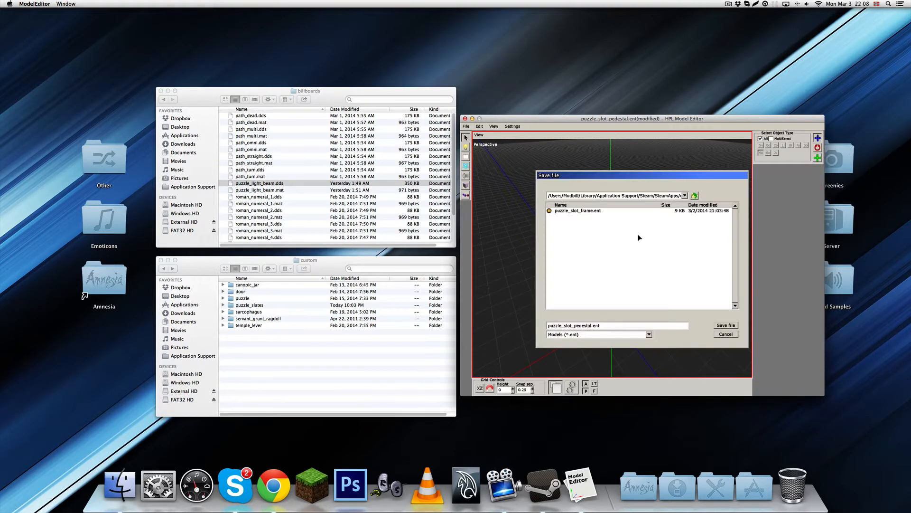
pyautogui.click(722, 326)
# Start a new model, load the puzzle_slate.dae mesh, and enlarge the perspective view
pyautogui.click(466, 127)
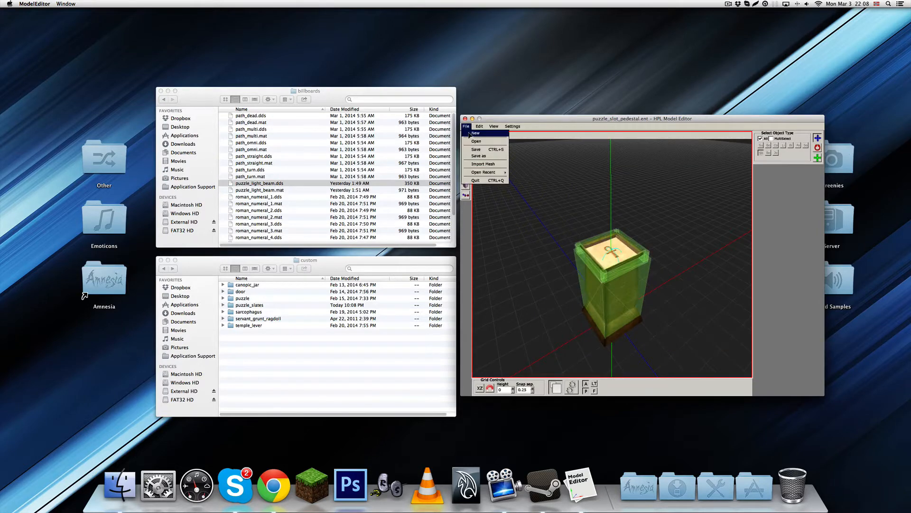
pyautogui.click(469, 133)
pyautogui.click(626, 268)
pyautogui.click(466, 127)
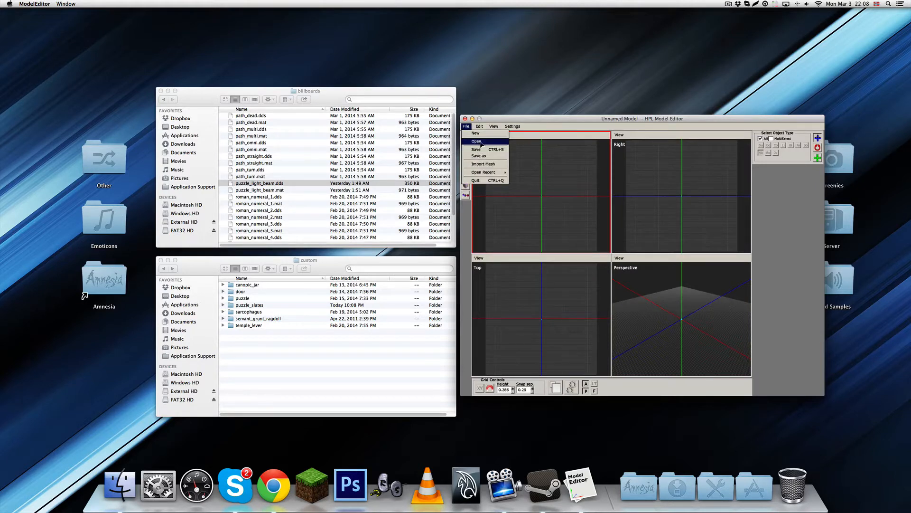
pyautogui.click(477, 142)
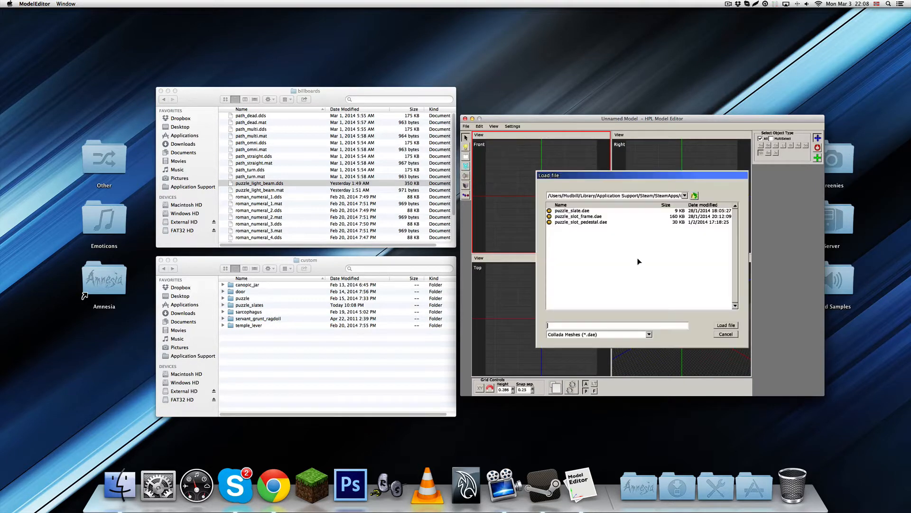
pyautogui.doubleClick(574, 212)
pyautogui.press('space')
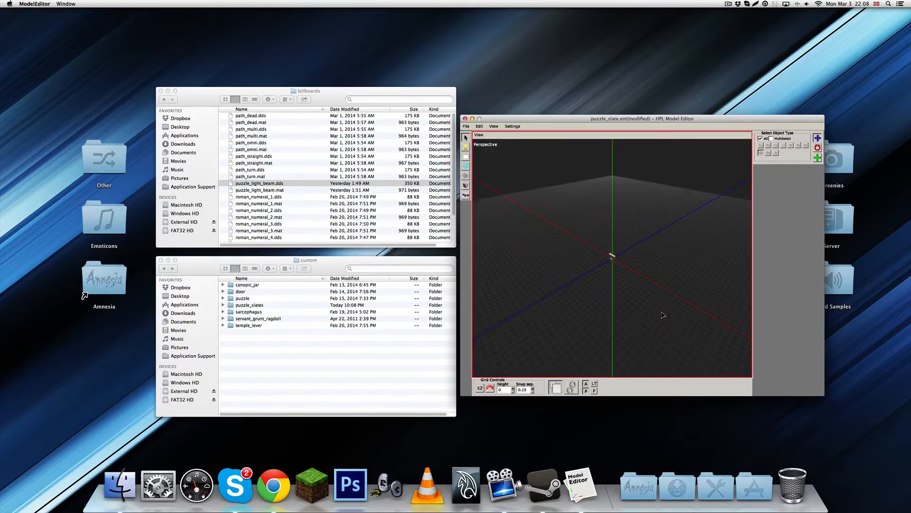
# Examine the slate mesh and its ankh relief from several sides, and select the mesh
pyautogui.scroll(10, 657, 313)
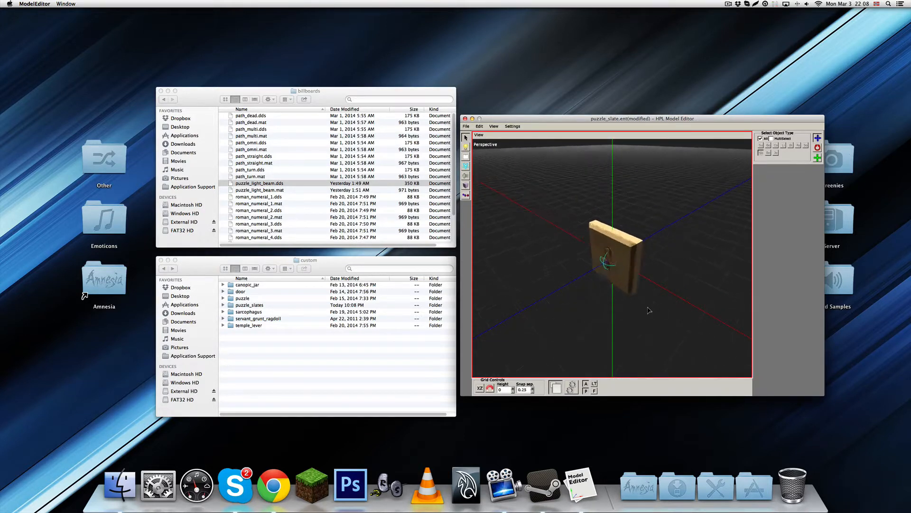
pyautogui.keyDown('alt'); pyautogui.moveTo(641, 309); pyautogui.dragTo(643, 252, button='middle'); pyautogui.keyUp('alt')
pyautogui.scroll(5, 660, 281)
pyautogui.scroll(-4, 656, 272)
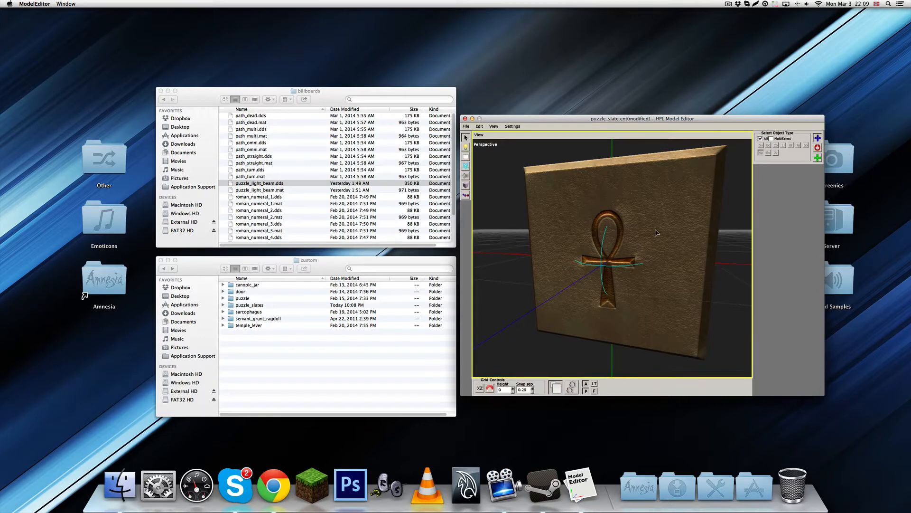
pyautogui.keyDown('alt'); pyautogui.moveTo(655, 232); pyautogui.dragTo(570, 310); pyautogui.keyUp('alt')
pyautogui.scroll(-3, 570, 310)
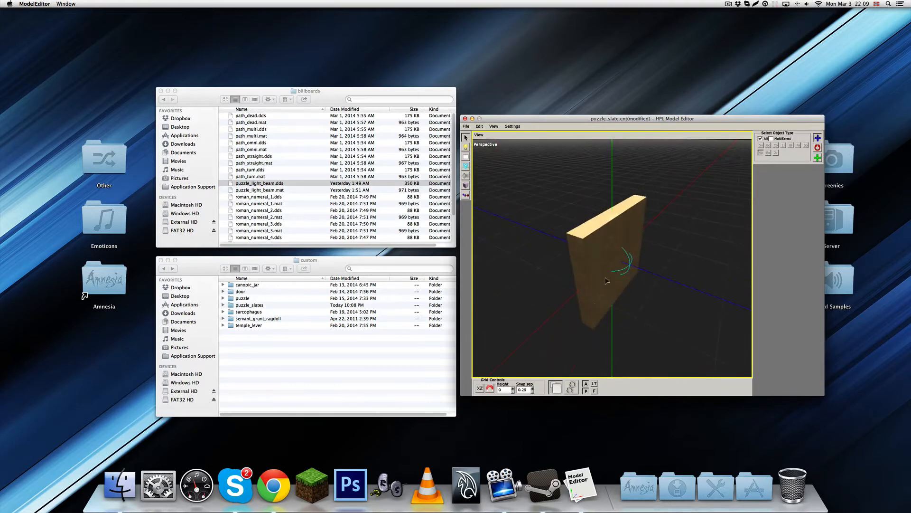
pyautogui.keyDown('alt'); pyautogui.moveTo(607, 280); pyautogui.dragTo(607, 254); pyautogui.keyUp('alt')
pyautogui.click(606, 254)
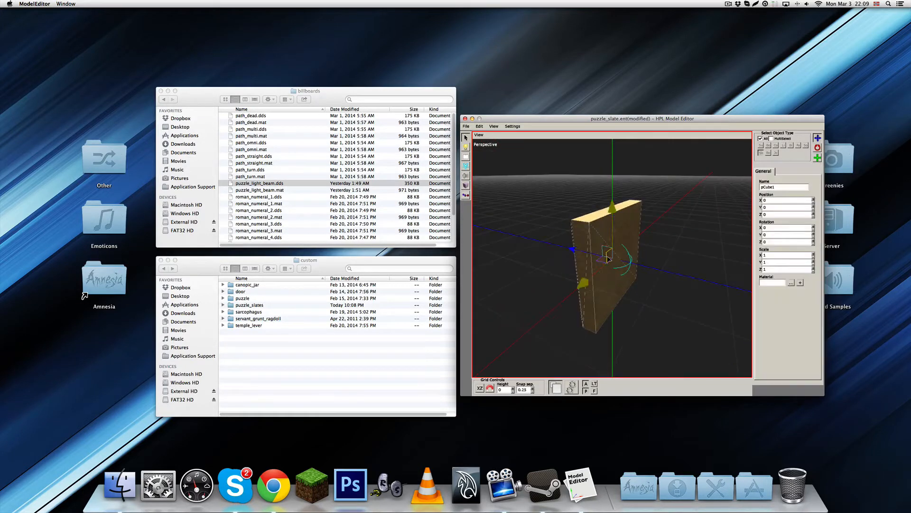
# Try a Y rotation of 90 on the slate mesh, and reset it to 0
pyautogui.doubleClick(770, 234)
pyautogui.write('90')
pyautogui.press('Return')
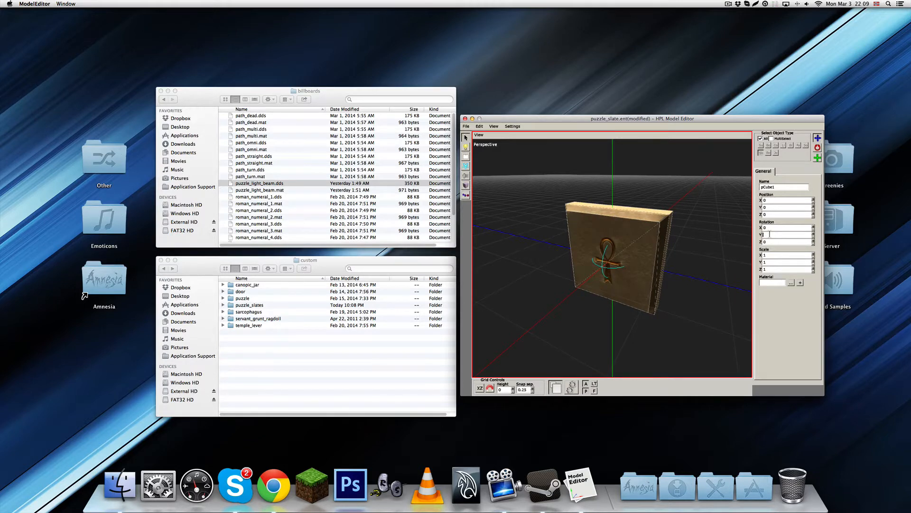
pyautogui.write('0')
pyautogui.press('Return')
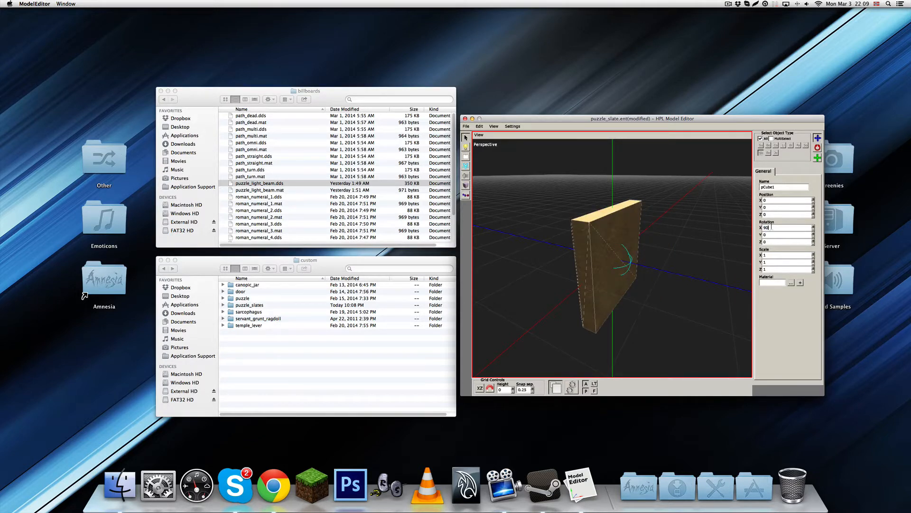
# Set the slate mesh's X rotation to 90 so that it lies flat, and deselect it
pyautogui.press('Return')
pyautogui.moveTo(629, 318)
pyautogui.keyDown('alt'); pyautogui.mouseDown()
pyautogui.moveTo(645, 281)
pyautogui.moveTo(677, 289)
pyautogui.moveTo(646, 250)
pyautogui.moveTo(664, 300)
pyautogui.moveTo(665, 251)
pyautogui.moveTo(575, 332)
pyautogui.moveTo(638, 303)
pyautogui.mouseUp(); pyautogui.keyUp('alt')
pyautogui.click(677, 289)
pyautogui.scroll(-3, 637, 303)
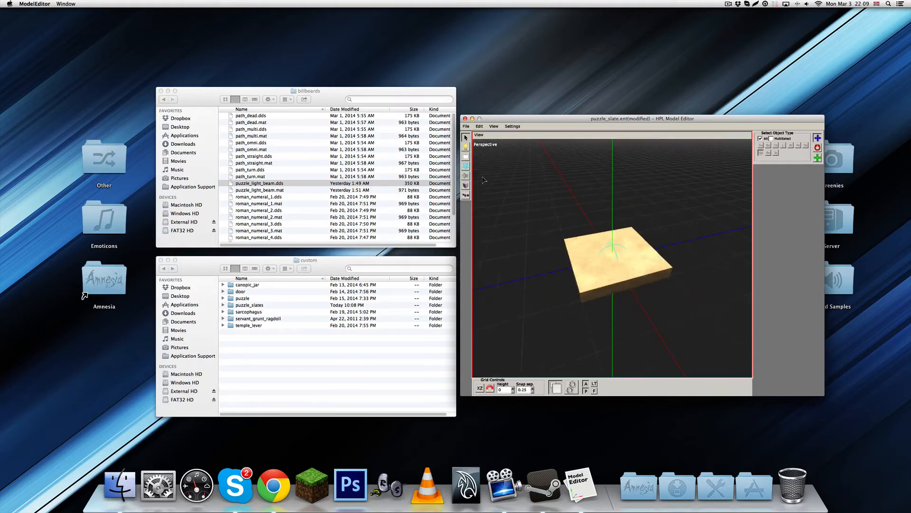
# Add a box collision shape at the centre of the slate
pyautogui.click(464, 185)
pyautogui.click(612, 258)
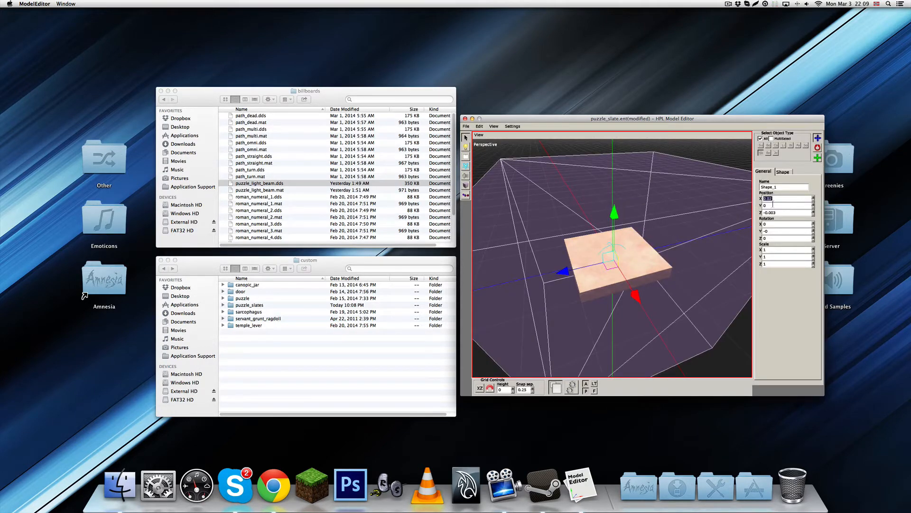
# Set the collision box's position to 0 on all axes and its X, Y and Z scale to 0.2
pyautogui.write('0')
pyautogui.click(777, 206)
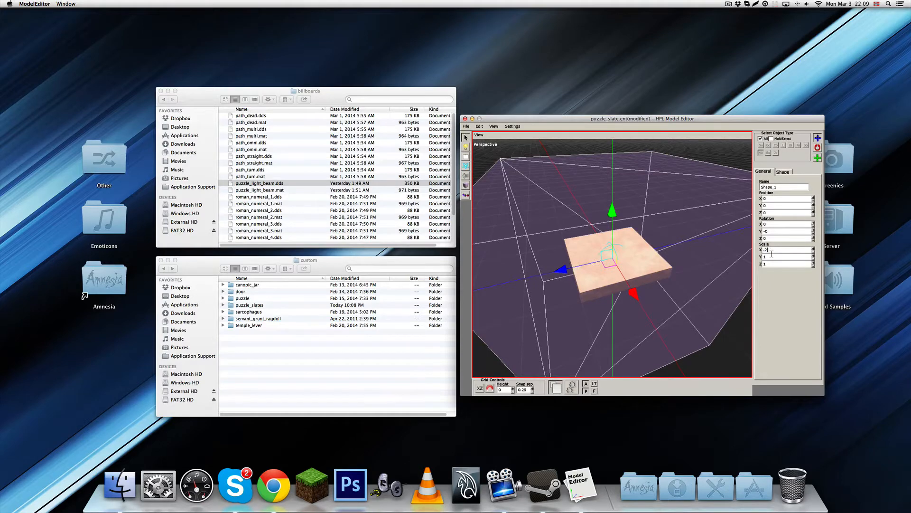
pyautogui.press('Tab')
pyautogui.write('.2')
pyautogui.press('Tab')
pyautogui.write('.2')
pyautogui.press('Return')
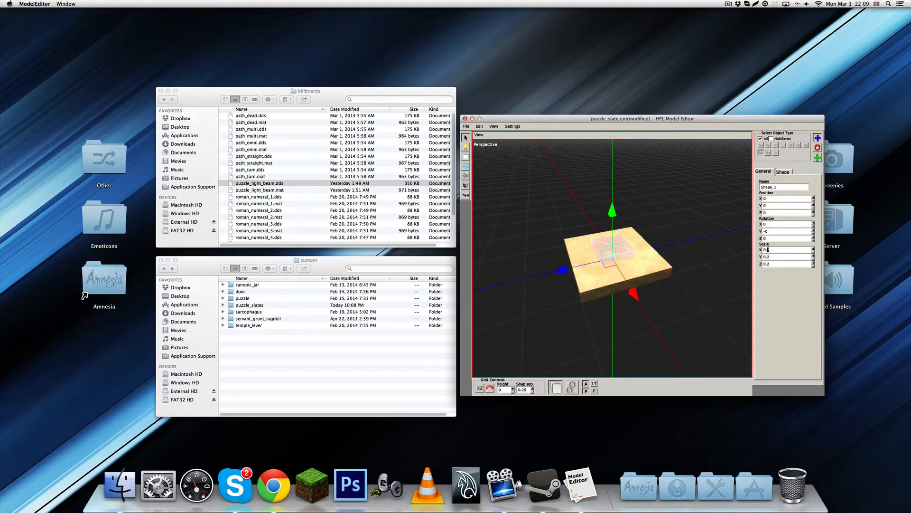
# Set the collision box's X and Z scale to 0.4, and raise both to 0.5
pyautogui.press('Tab')
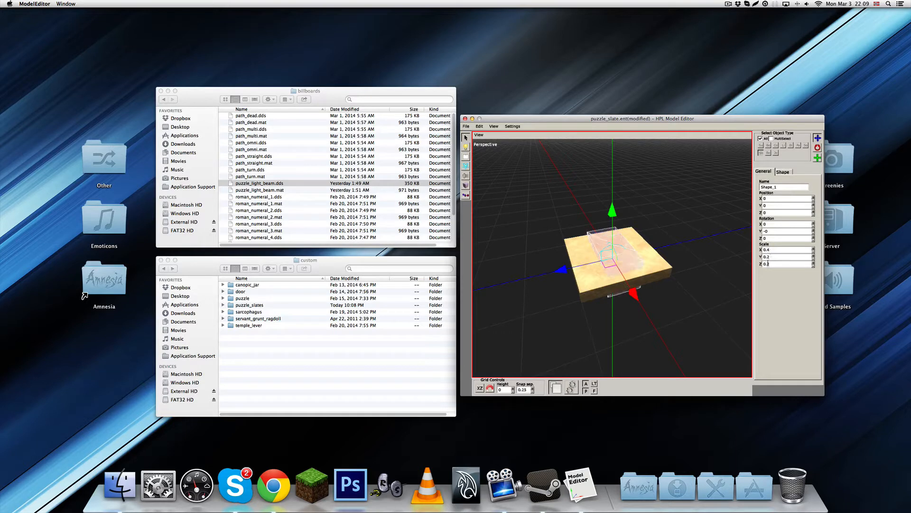
pyautogui.write('0.4')
pyautogui.press('Return')
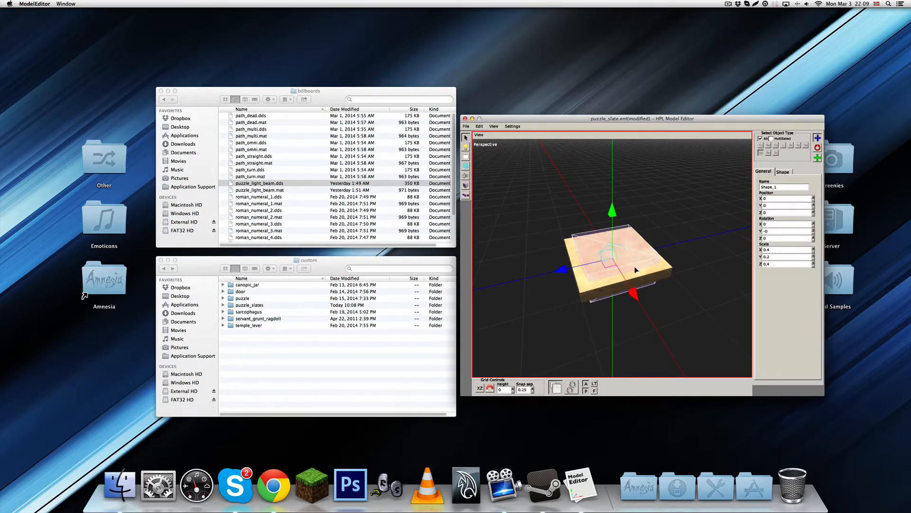
pyautogui.keyDown('alt'); pyautogui.moveTo(638, 269); pyautogui.dragTo(616, 306, button='middle'); pyautogui.keyUp('alt')
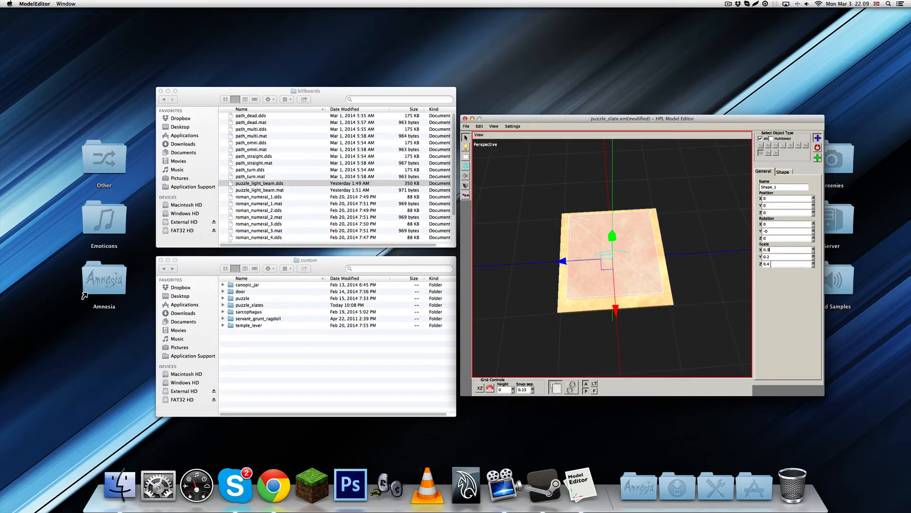
pyautogui.moveTo(770, 264); pyautogui.dragTo(763, 263)
pyautogui.write('0.5')
pyautogui.click(714, 230)
# Check the collision box from the side against the slate's thickness and set its Y scale to 0.1
pyautogui.click(640, 253)
pyautogui.keyDown('alt'); pyautogui.moveTo(639, 253); pyautogui.dragTo(662, 233, button='middle'); pyautogui.keyUp('alt')
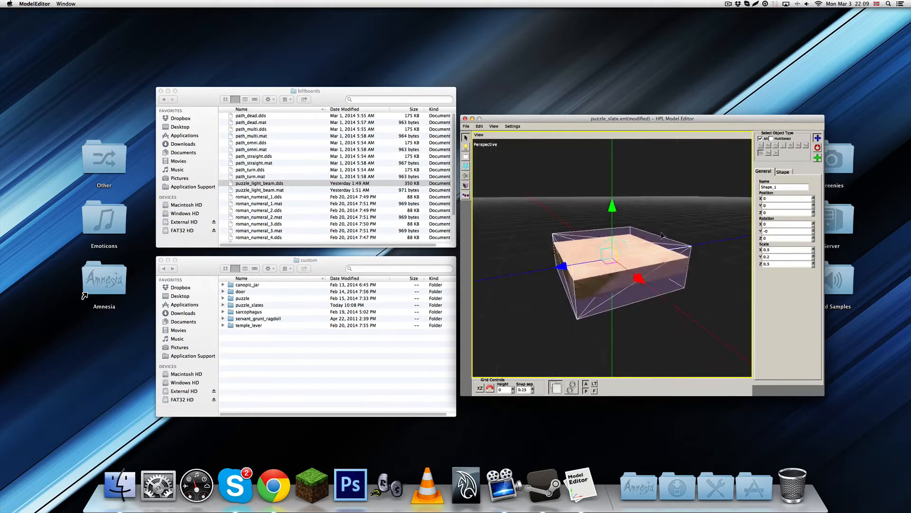
pyautogui.keyDown('alt'); pyautogui.moveTo(662, 234); pyautogui.dragTo(663, 270, button='right'); pyautogui.keyUp('alt')
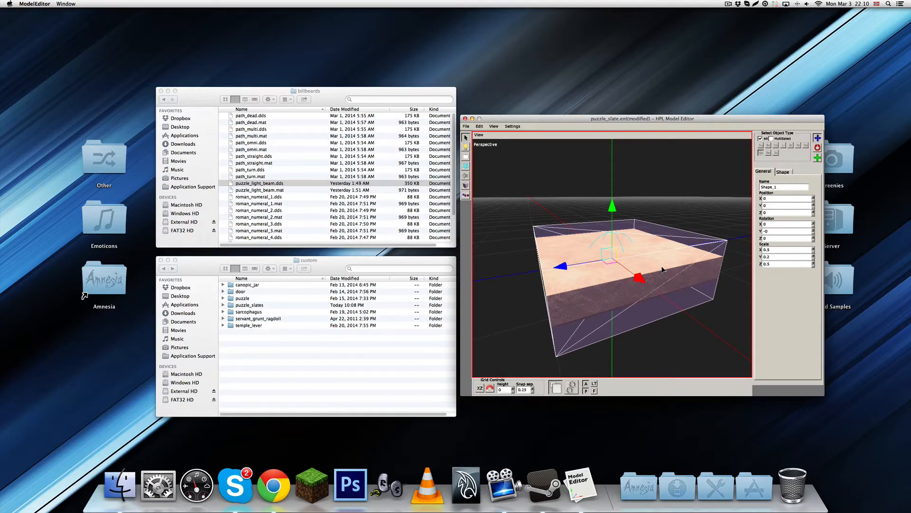
pyautogui.keyDown('alt'); pyautogui.moveTo(662, 269); pyautogui.dragTo(643, 241); pyautogui.keyUp('alt')
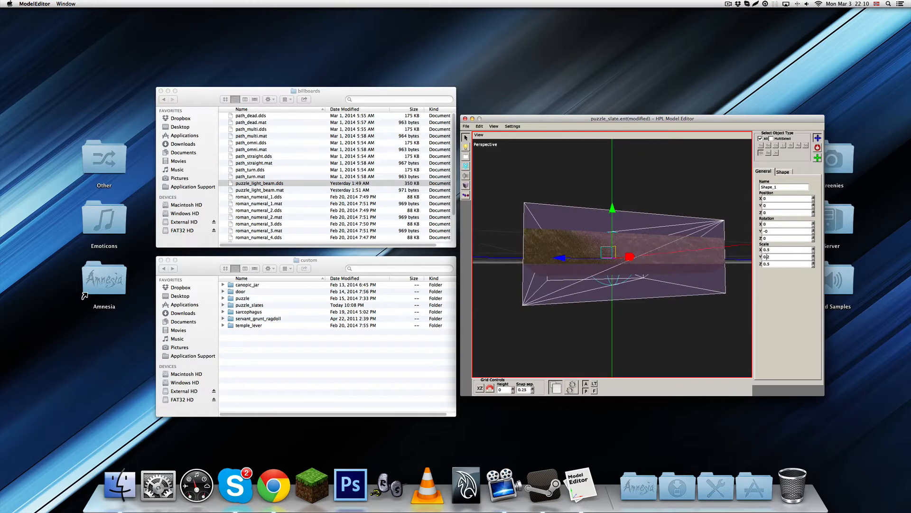
pyautogui.press('Return')
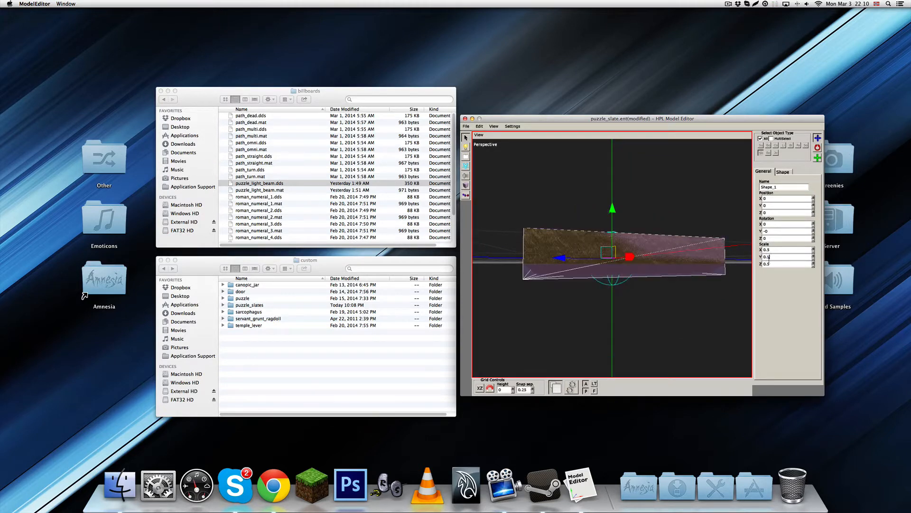
# Set the collision box's X and Z scale to 0.475 so that it fits just inside the slate's edges
pyautogui.click(650, 342)
pyautogui.keyDown('alt'); pyautogui.moveTo(656, 250); pyautogui.dragTo(600, 284); pyautogui.keyUp('alt')
pyautogui.click(661, 292)
pyautogui.click(661, 292)
pyautogui.keyDown('alt'); pyautogui.moveTo(661, 292); pyautogui.dragTo(640, 239); pyautogui.keyUp('alt')
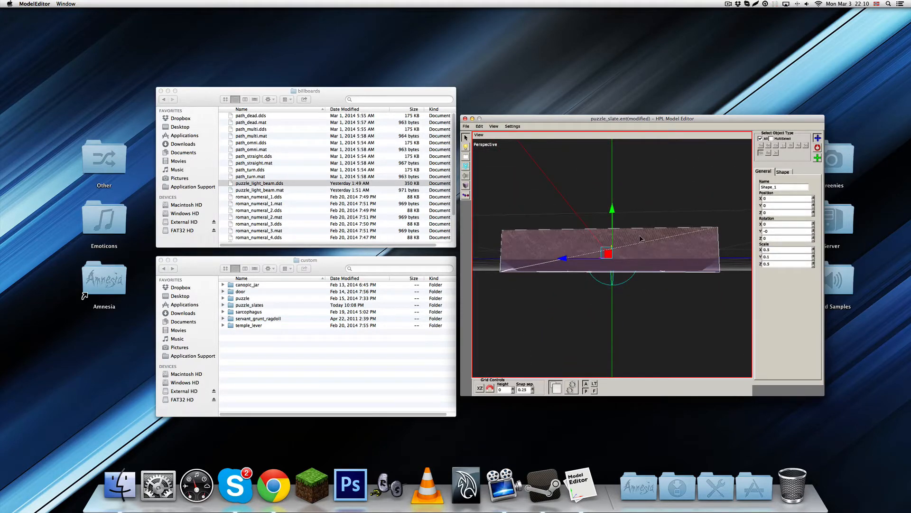
pyautogui.keyDown('alt'); pyautogui.moveTo(641, 239); pyautogui.dragTo(644, 271); pyautogui.keyUp('alt')
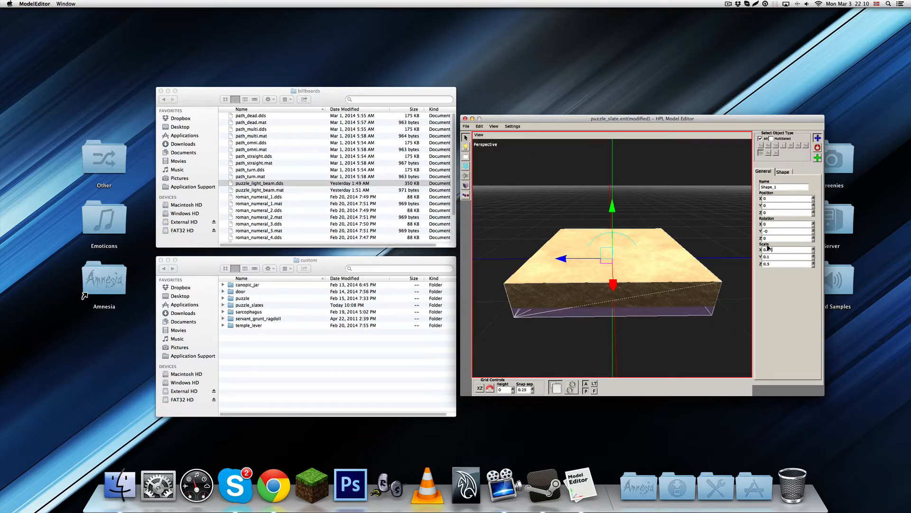
pyautogui.moveTo(766, 264); pyautogui.dragTo(772, 264)
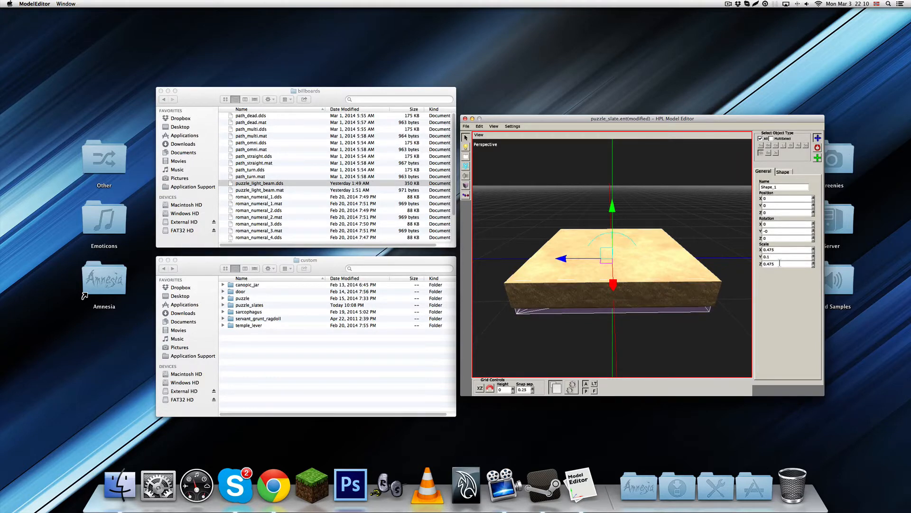
pyautogui.press('Return')
pyautogui.moveTo(663, 301); pyautogui.dragTo(568, 289, button='middle')
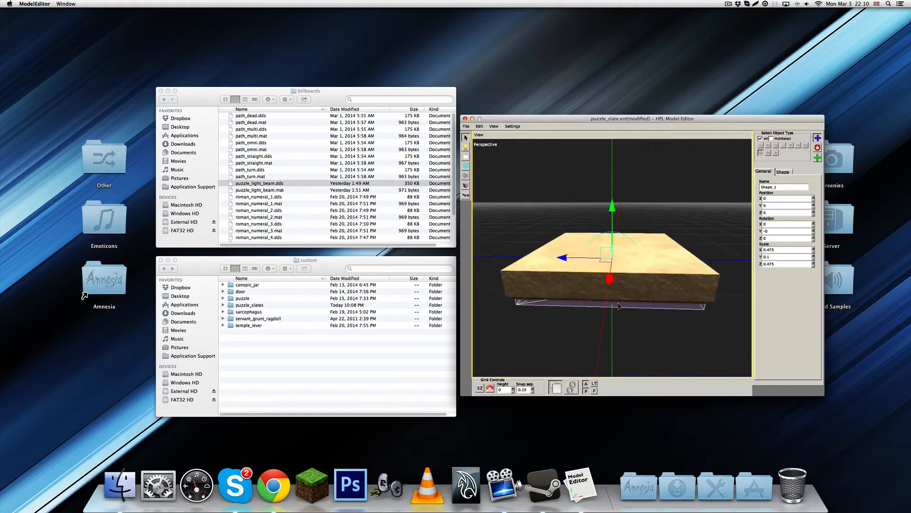
# Create a body from the collision box, and give it the Rock material and a mass of 3
pyautogui.click(786, 175)
pyautogui.click(787, 189)
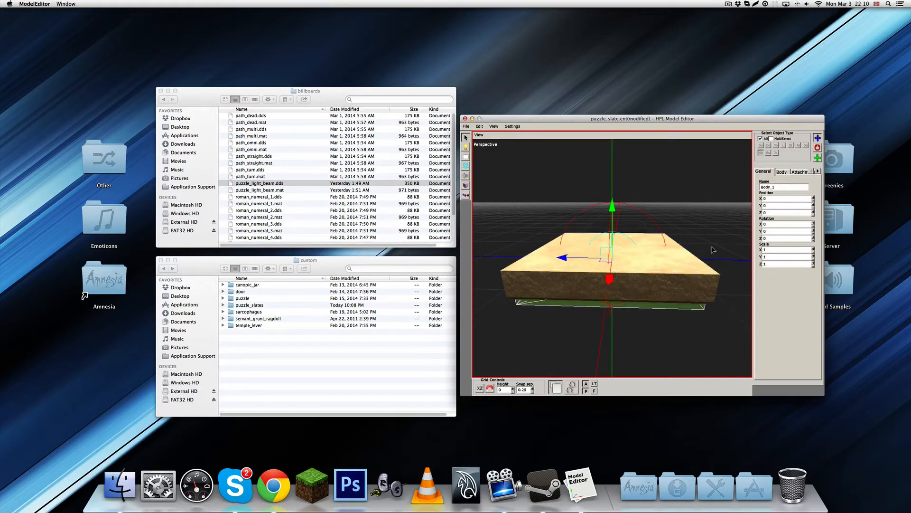
pyautogui.click(782, 174)
pyautogui.click(794, 197)
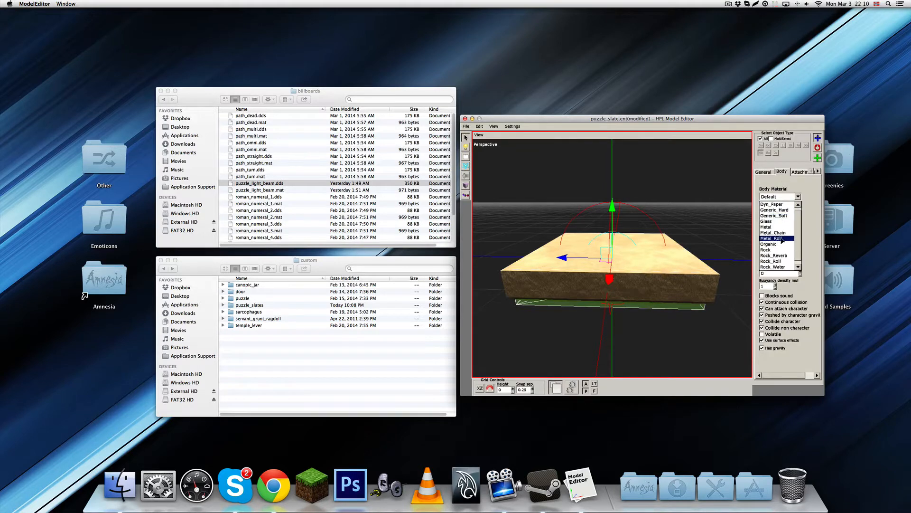
pyautogui.click(773, 252)
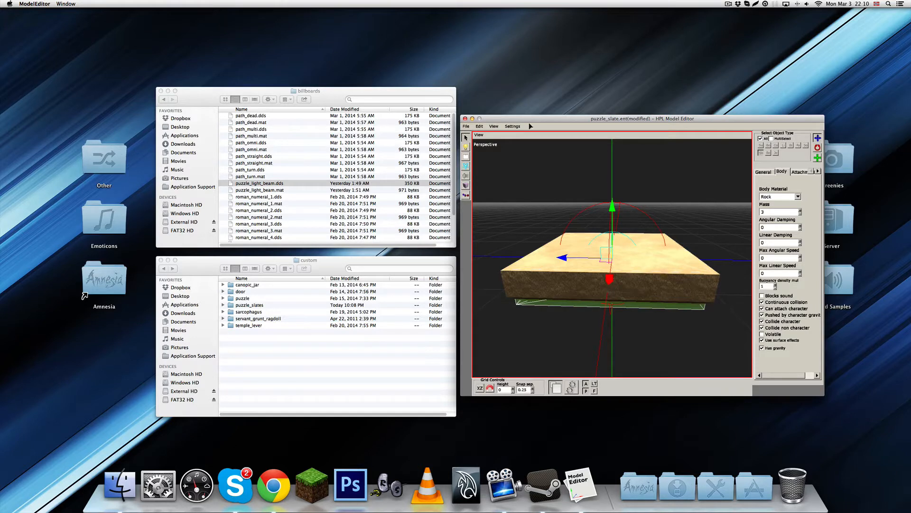
# Set the entity's user-defined type to Object with the subtype Grab
pyautogui.click(512, 126)
pyautogui.click(527, 136)
pyautogui.click(594, 184)
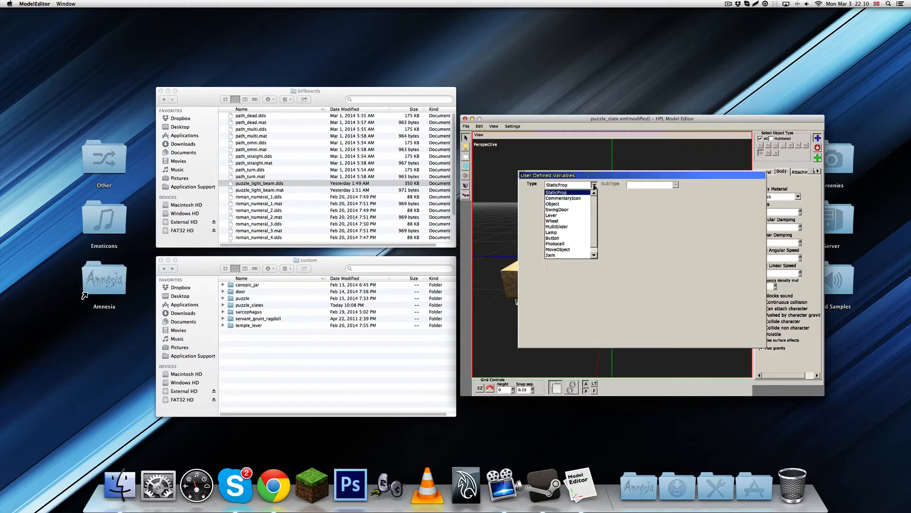
pyautogui.click(567, 207)
pyautogui.click(676, 185)
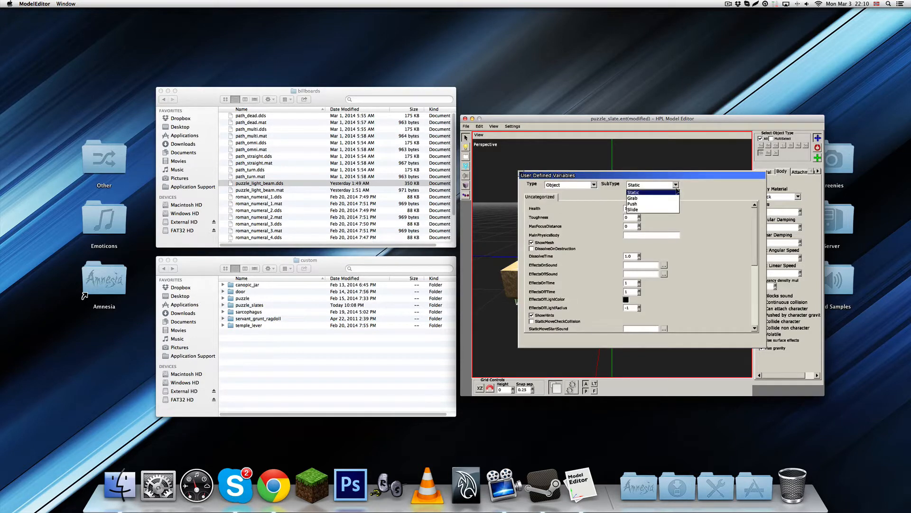
pyautogui.click(633, 198)
pyautogui.scroll(-10, 616, 265)
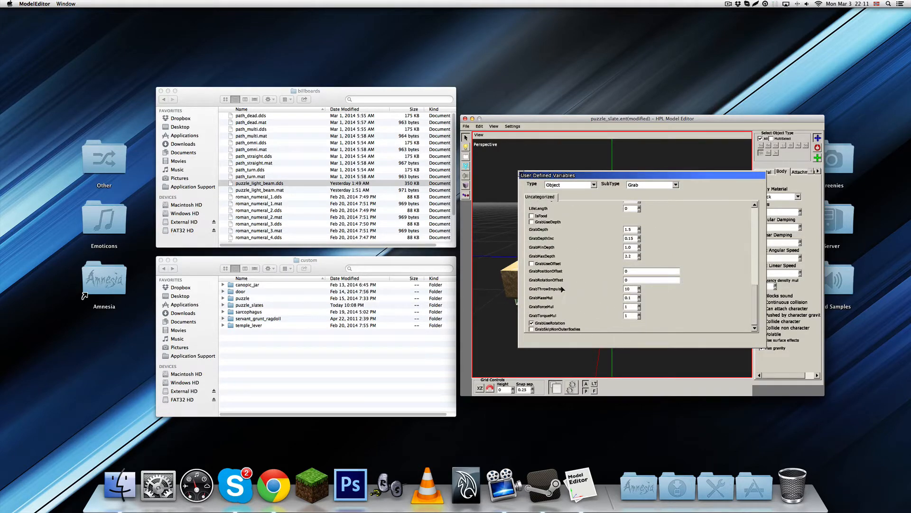
pyautogui.click(521, 174)
# Save the entity under the new name puzzle_slate_empty
pyautogui.click(465, 127)
pyautogui.click(567, 157)
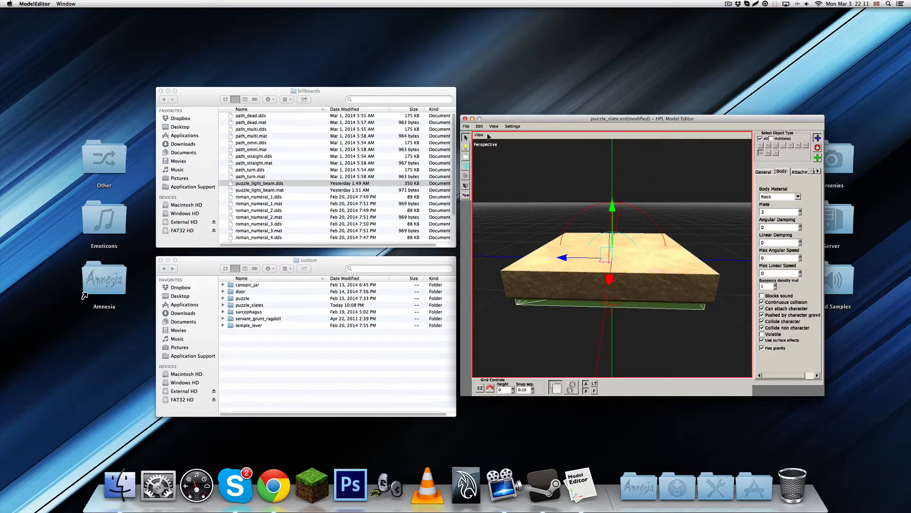
pyautogui.moveTo(554, 230); pyautogui.dragTo(605, 228, button='middle')
pyautogui.scroll(-4, 587, 251)
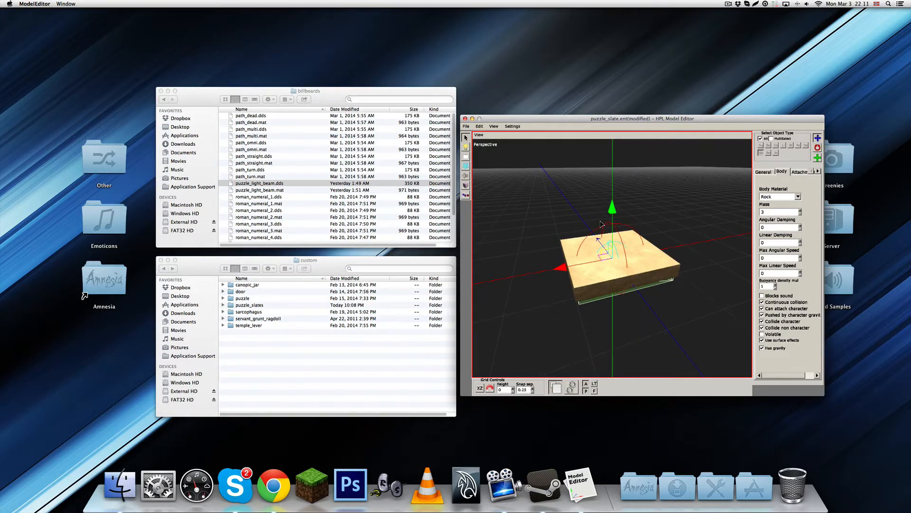
pyautogui.press('super+s')
pyautogui.click(573, 326)
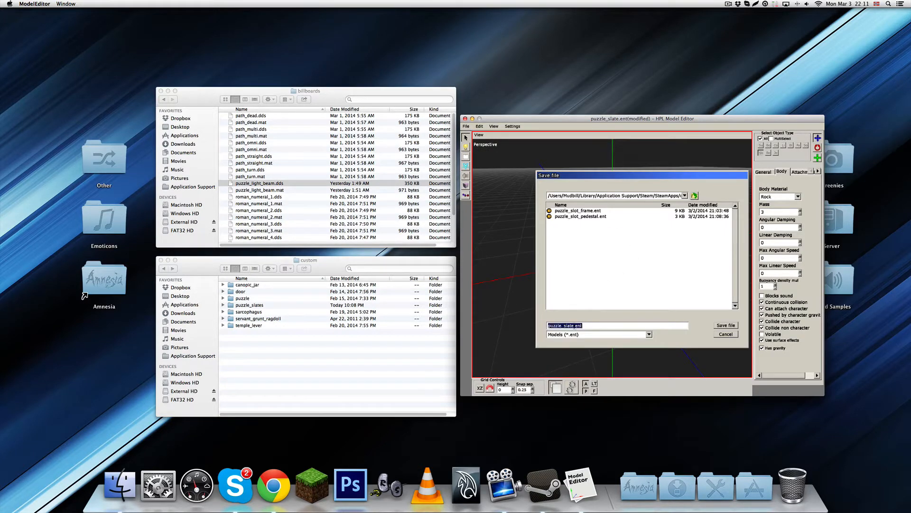
pyautogui.click(574, 326)
pyautogui.write('_empty')
pyautogui.press('Return')
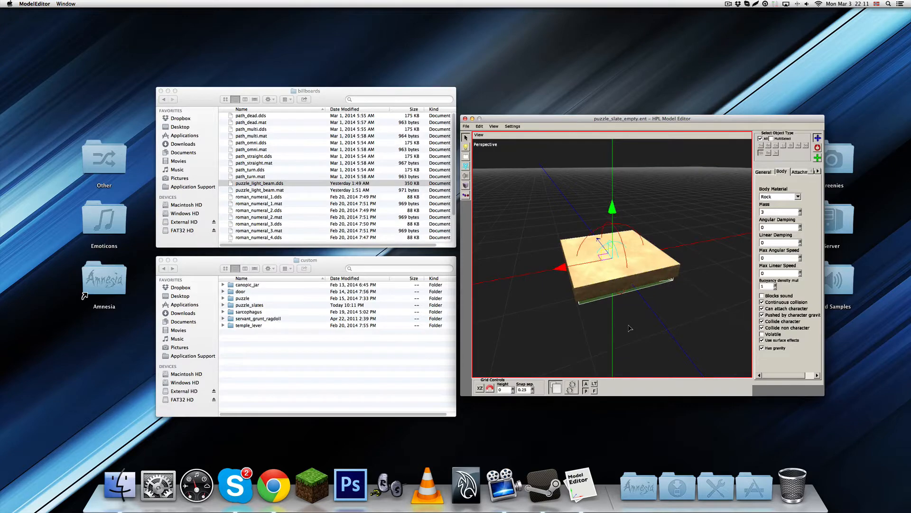
# Start a new billboard and choose path_omni.mat from the custom story's billboards folder as its material
pyautogui.scroll(3, 629, 325)
pyautogui.keyDown('alt'); pyautogui.moveTo(628, 280); pyautogui.dragTo(621, 227); pyautogui.keyUp('alt')
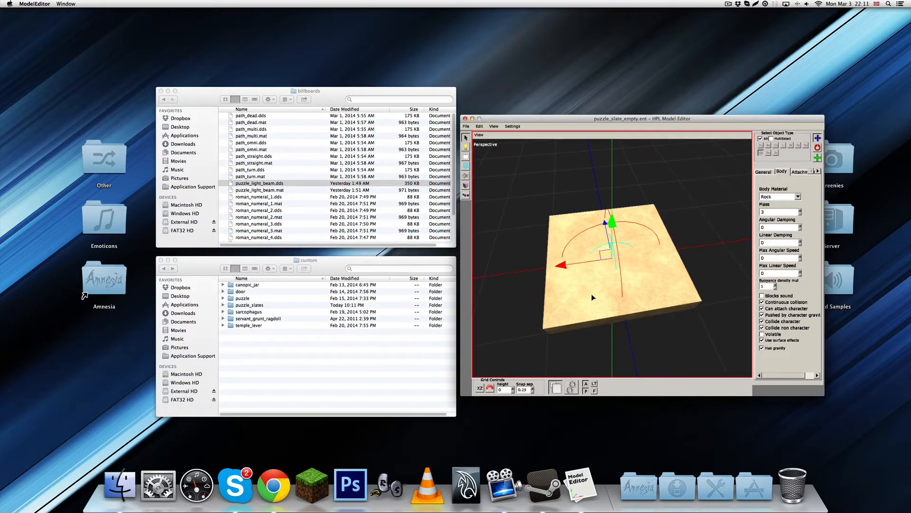
pyautogui.keyDown('alt'); pyautogui.moveTo(610, 283); pyautogui.dragTo(631, 282); pyautogui.keyUp('alt')
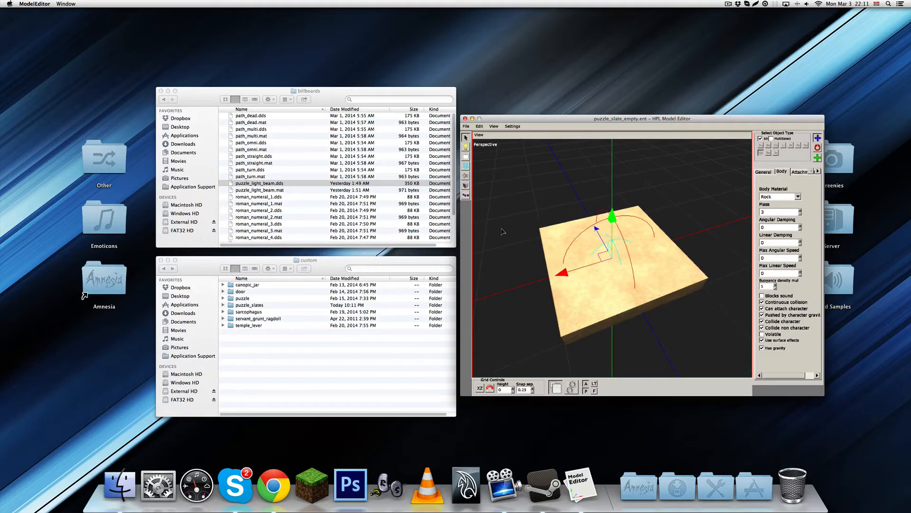
pyautogui.click(466, 157)
pyautogui.click(790, 144)
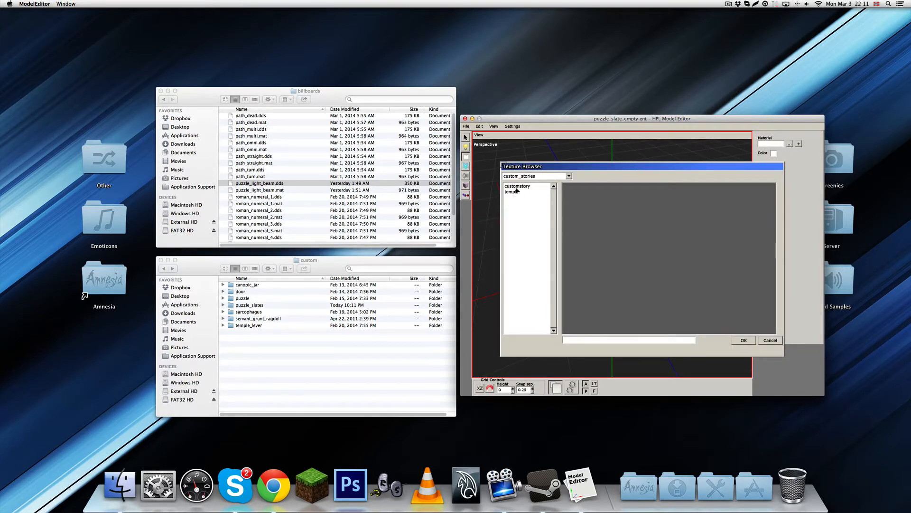
pyautogui.doubleClick(519, 191)
pyautogui.doubleClick(517, 186)
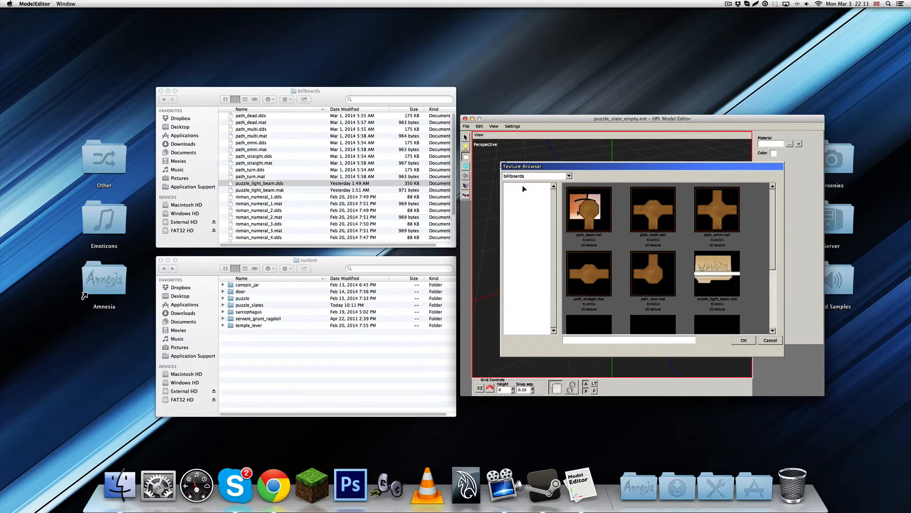
pyautogui.click(604, 211)
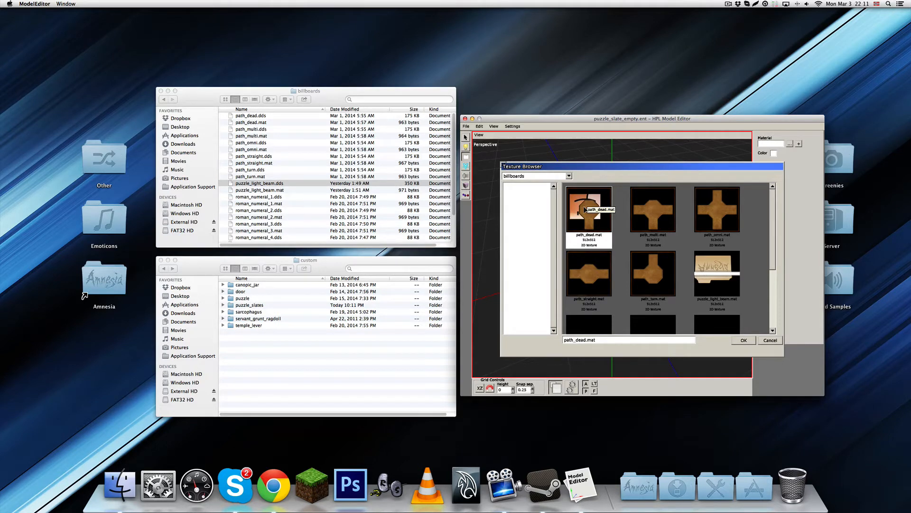
pyautogui.click(729, 270)
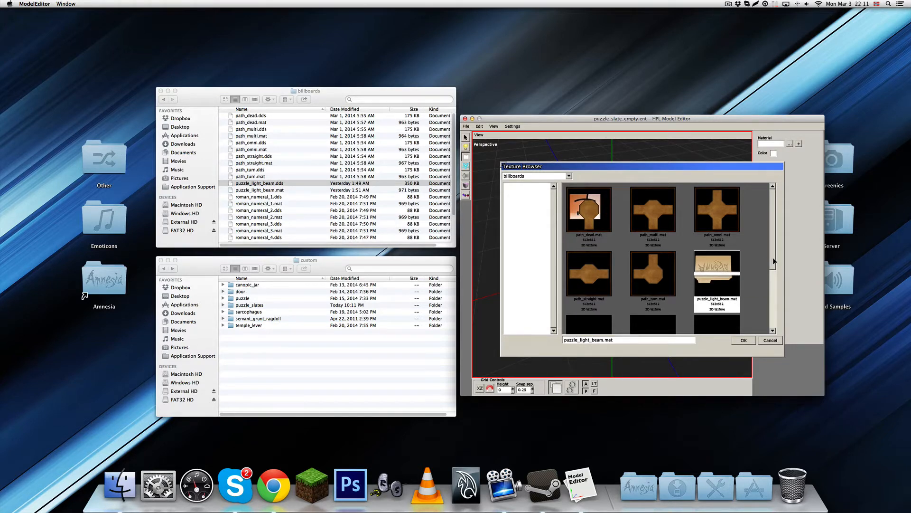
pyautogui.moveTo(774, 258); pyautogui.dragTo(769, 227)
pyautogui.click(709, 219)
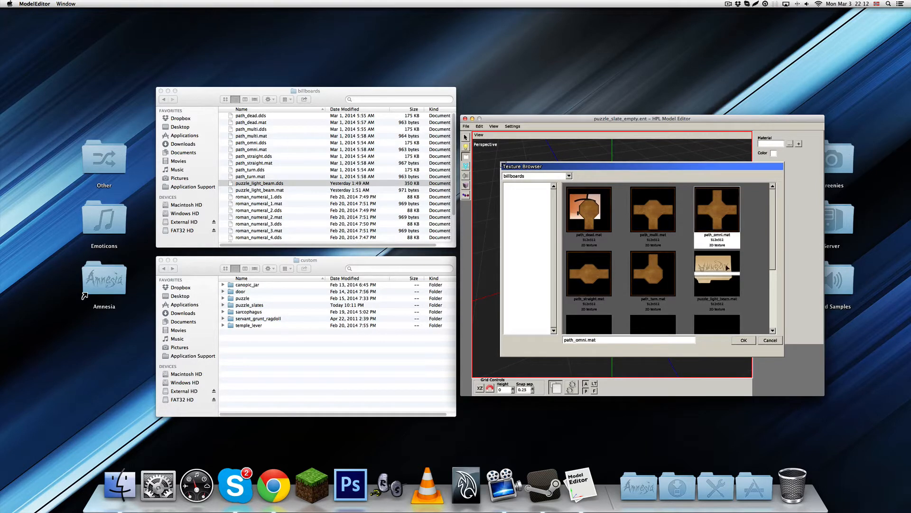
pyautogui.click(743, 340)
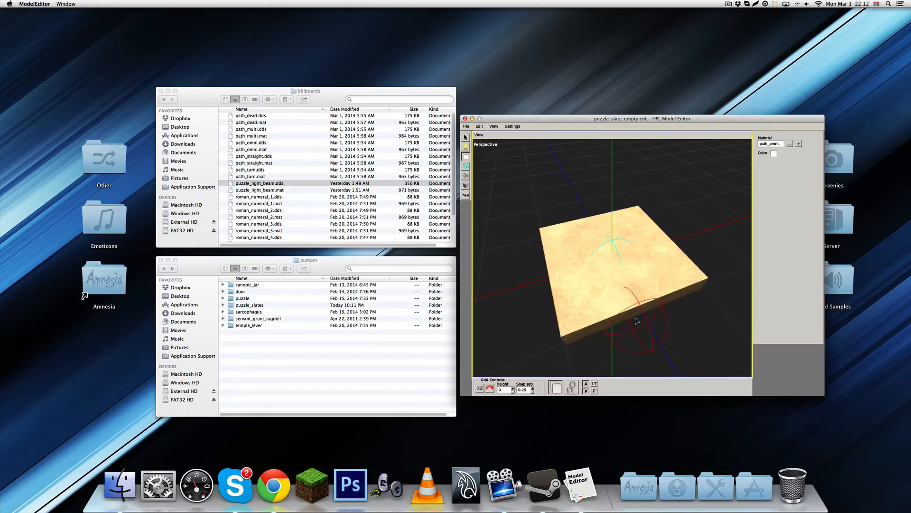
# Turn on grid snapping and place the path_omni billboard at the centre of the slate
pyautogui.keyDown('alt'); pyautogui.moveTo(626, 327); pyautogui.dragTo(623, 314); pyautogui.keyUp('alt')
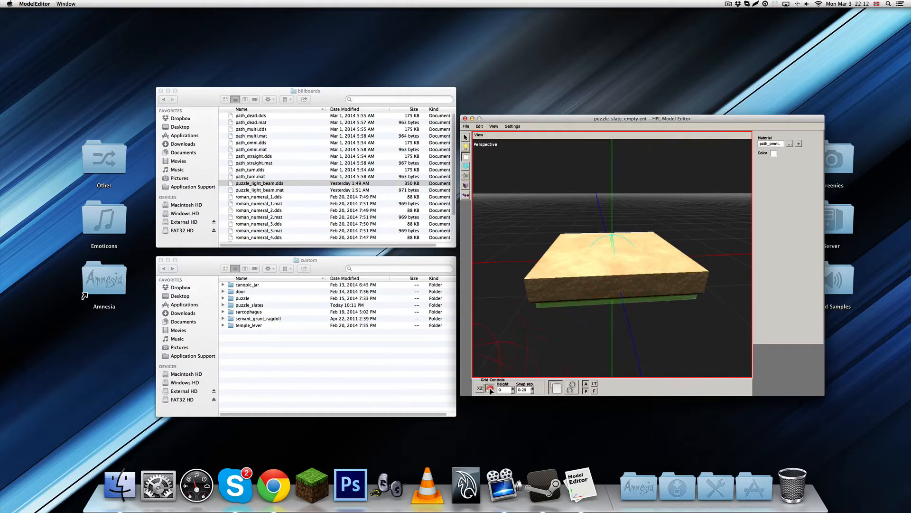
pyautogui.click(617, 254)
pyautogui.moveTo(617, 254)
pyautogui.keyDown('alt'); pyautogui.mouseDown()
pyautogui.moveTo(635, 285)
pyautogui.moveTo(679, 280)
pyautogui.moveTo(652, 323)
pyautogui.moveTo(605, 252)
pyautogui.moveTo(617, 231)
pyautogui.moveTo(635, 257)
pyautogui.mouseUp(); pyautogui.keyUp('alt')
pyautogui.scroll(-3, 652, 323)
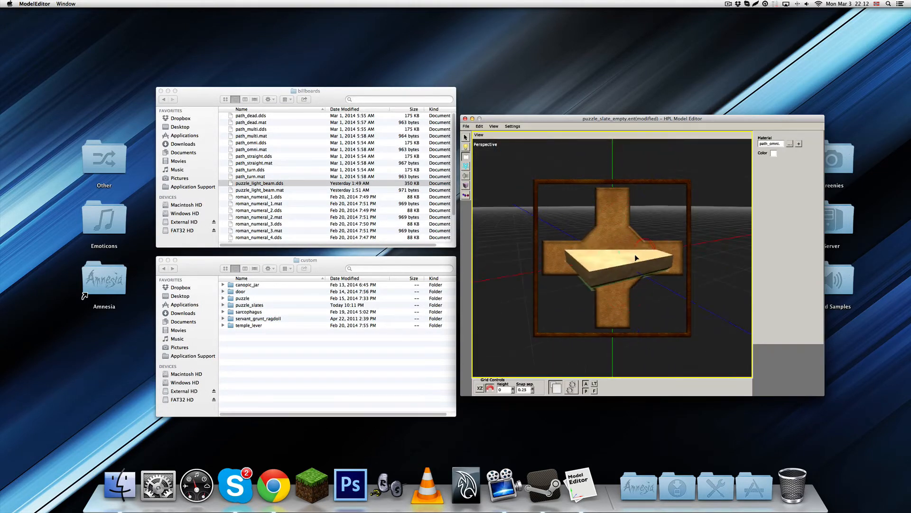
# Select the path_omni billboard among the objects overlapping at the slate's centre and set its billboard type to FixedAxis
pyautogui.press('1')
pyautogui.click(615, 251)
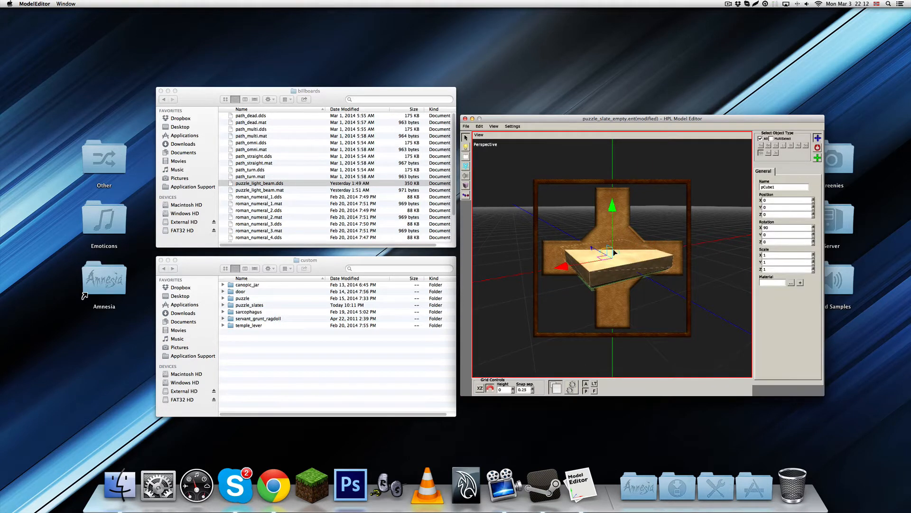
pyautogui.click(613, 252)
pyautogui.click(614, 252)
pyautogui.click(614, 252)
pyautogui.click(614, 252)
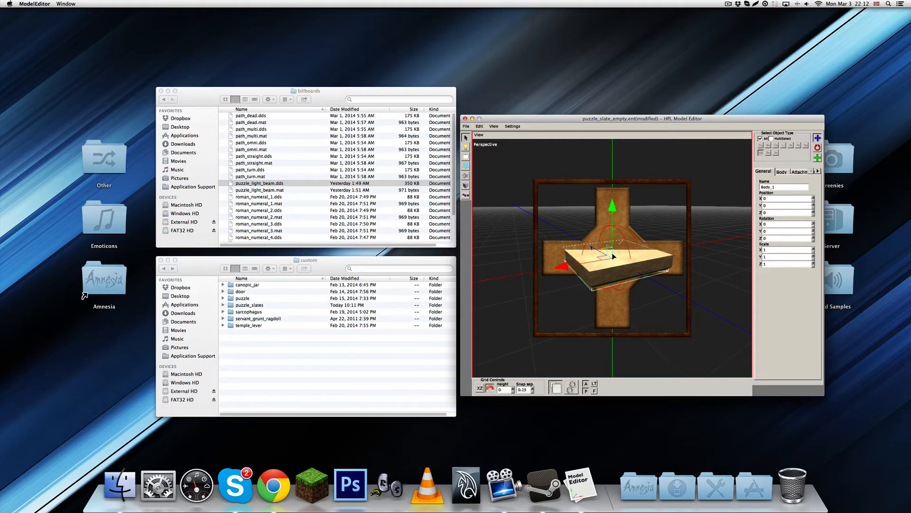
pyautogui.click(613, 256)
pyautogui.click(613, 256)
pyautogui.keyDown('alt'); pyautogui.moveTo(663, 257); pyautogui.dragTo(622, 238); pyautogui.keyUp('alt')
pyautogui.scroll(-3, 633, 272)
pyautogui.click(786, 172)
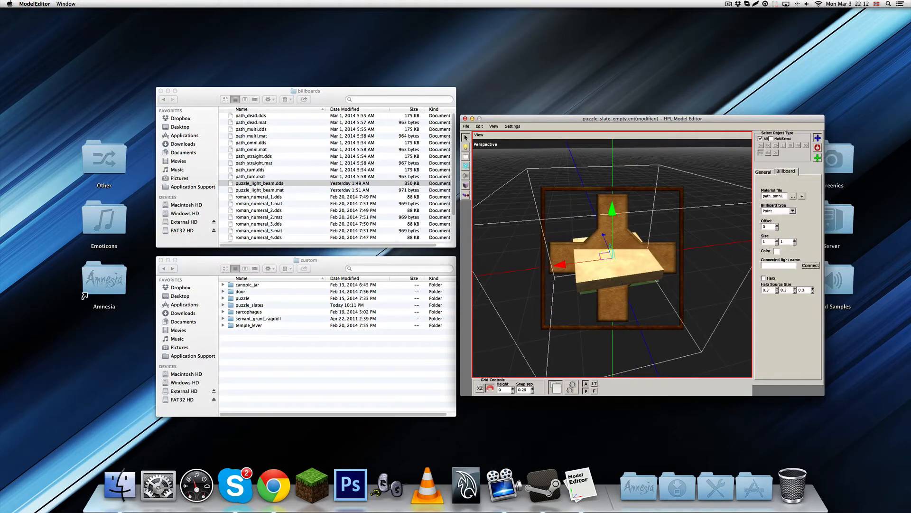
pyautogui.click(792, 211)
pyautogui.click(774, 229)
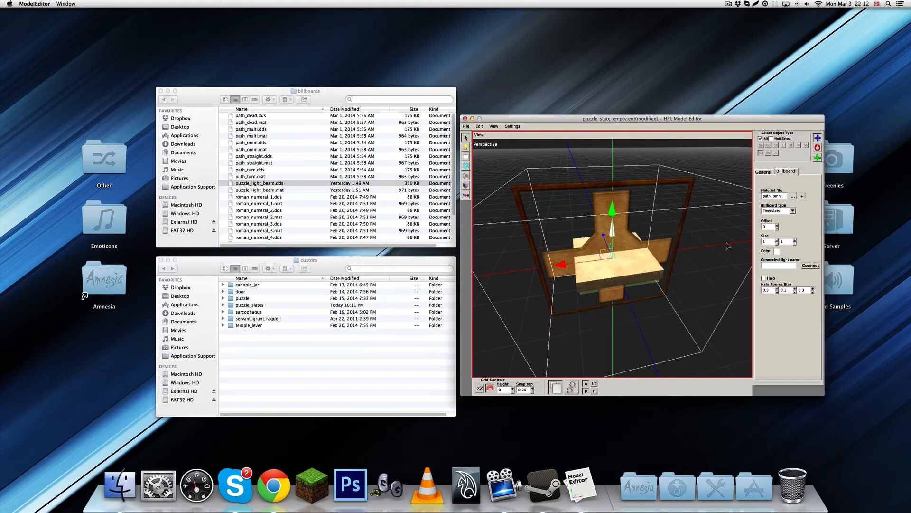
# Set the path_omni billboard's size to 0.5 by 0.5 to fit the slate
pyautogui.keyDown('alt'); pyautogui.moveTo(729, 246); pyautogui.dragTo(695, 233); pyautogui.keyUp('alt')
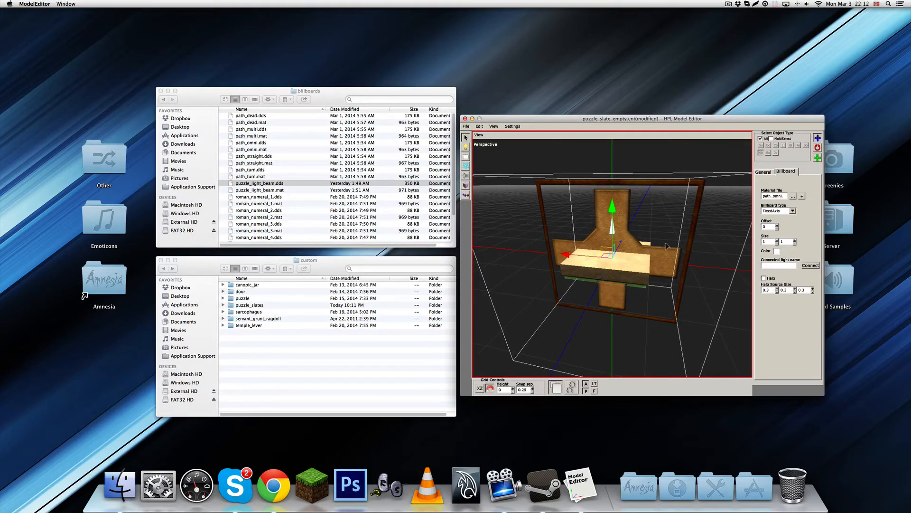
pyautogui.press('r')
pyautogui.moveTo(612, 257); pyautogui.dragTo(672, 281)
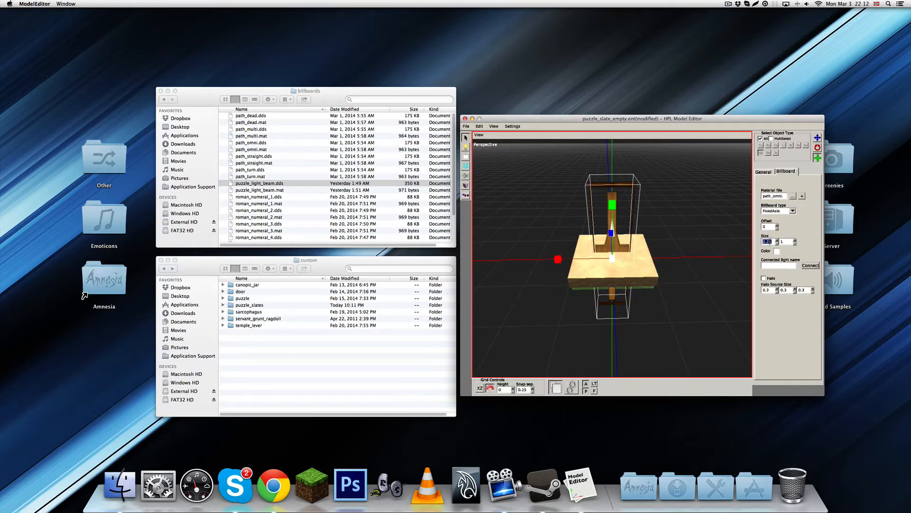
pyautogui.click(785, 240)
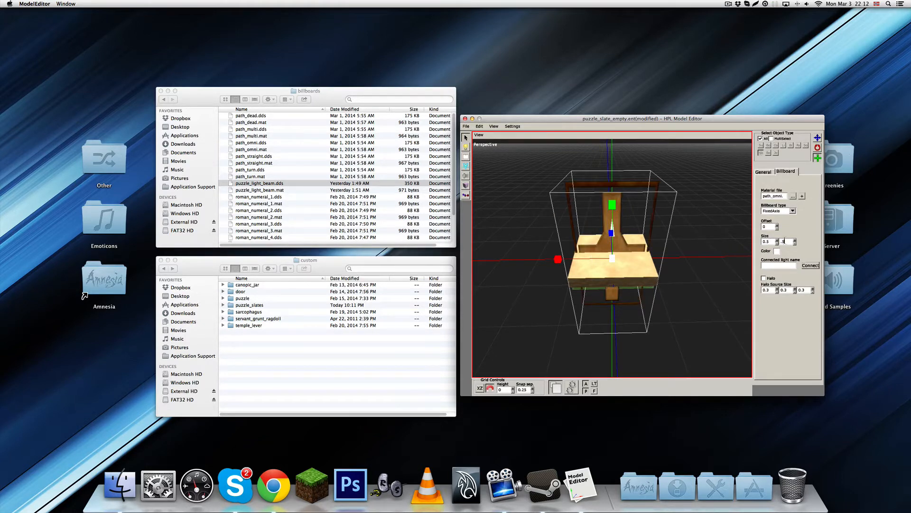
pyautogui.press('Return')
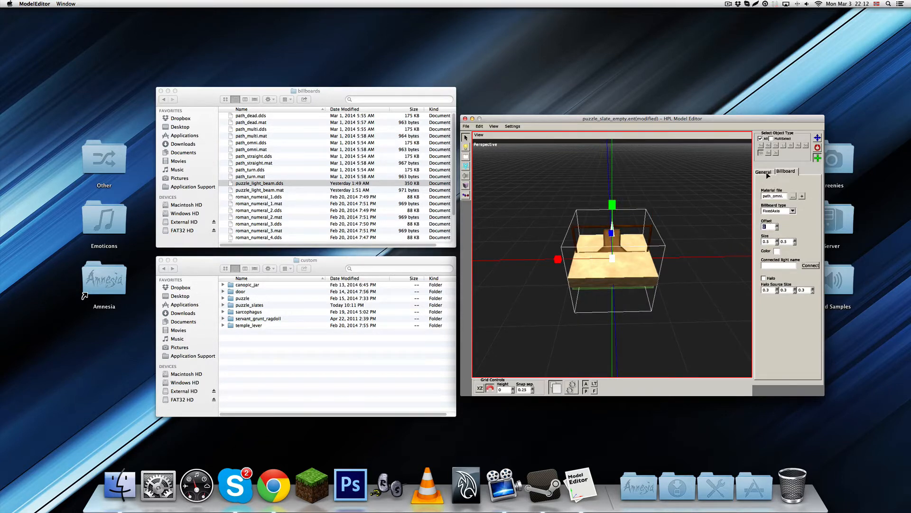
# Rotate the path_omni billboard 90 degrees about the X axis so it lies flat
pyautogui.click(764, 172)
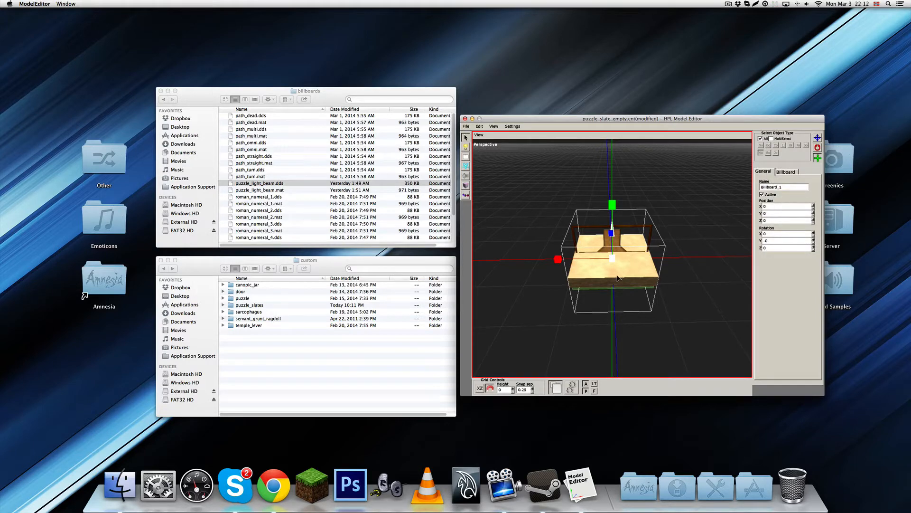
pyautogui.press('w')
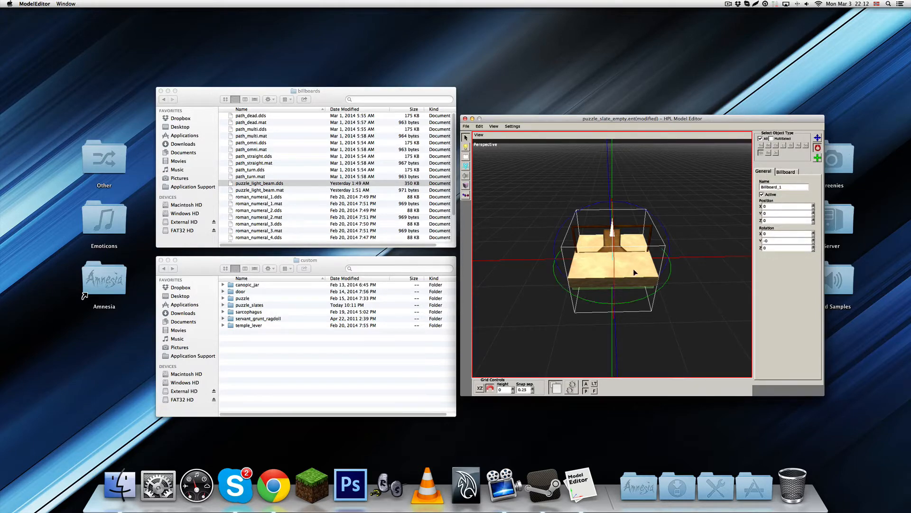
pyautogui.keyDown('alt'); pyautogui.moveTo(633, 271); pyautogui.dragTo(564, 243, button='middle'); pyautogui.keyUp('alt')
pyautogui.moveTo(564, 243); pyautogui.dragTo(625, 227)
# Turn off grid snapping and move the flat billboard vertically to Y 0.051, just above the slate's top surface
pyautogui.press('w')
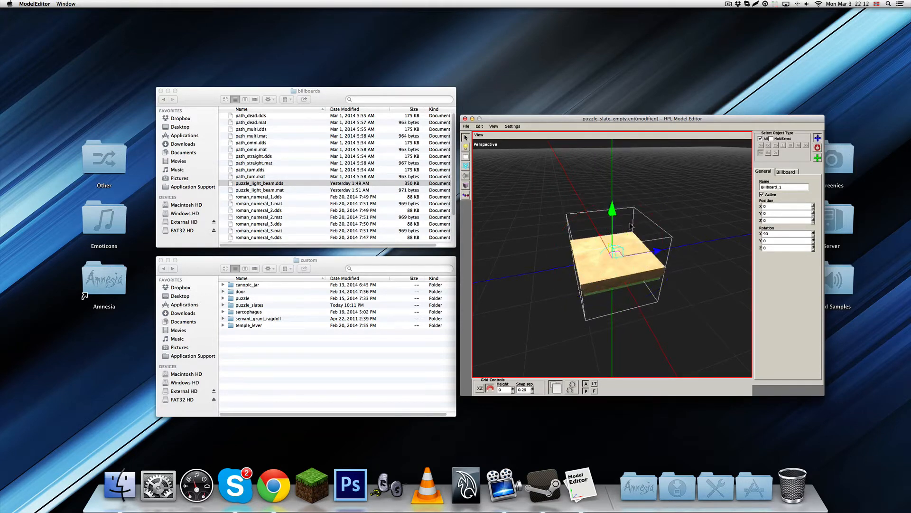
pyautogui.moveTo(613, 196); pyautogui.dragTo(613, 189)
pyautogui.keyDown('alt'); pyautogui.moveTo(613, 188); pyautogui.dragTo(613, 189, button='middle'); pyautogui.keyUp('alt')
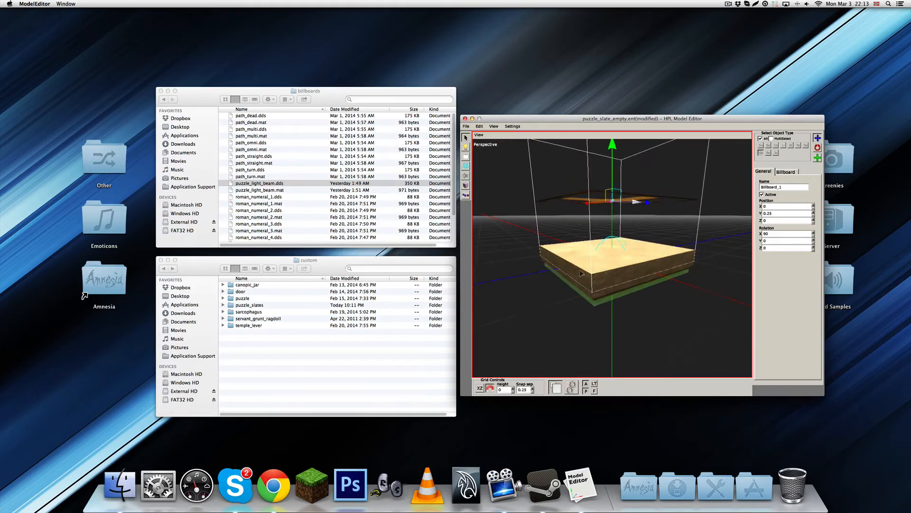
pyautogui.click(490, 388)
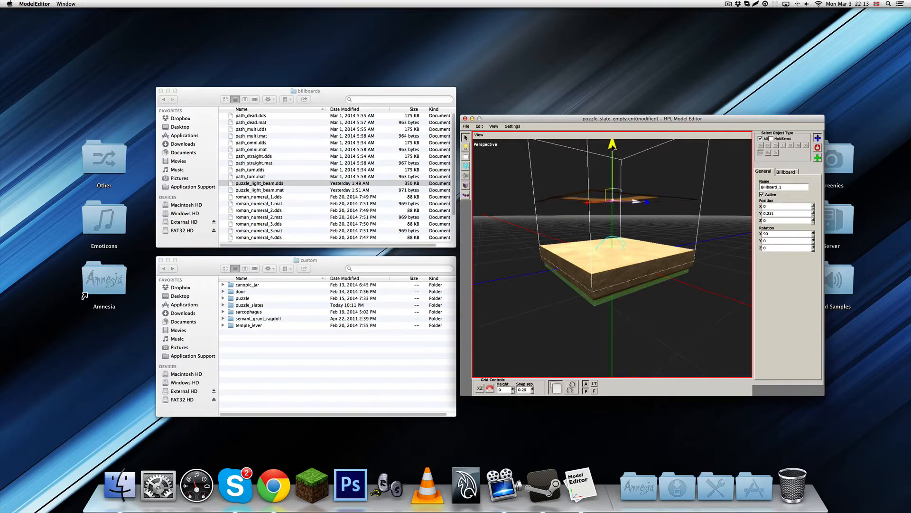
pyautogui.moveTo(614, 146); pyautogui.dragTo(622, 197)
pyautogui.keyDown('alt'); pyautogui.moveTo(635, 232); pyautogui.dragTo(627, 191, button='middle'); pyautogui.keyUp('alt')
pyautogui.scroll(5, 635, 233)
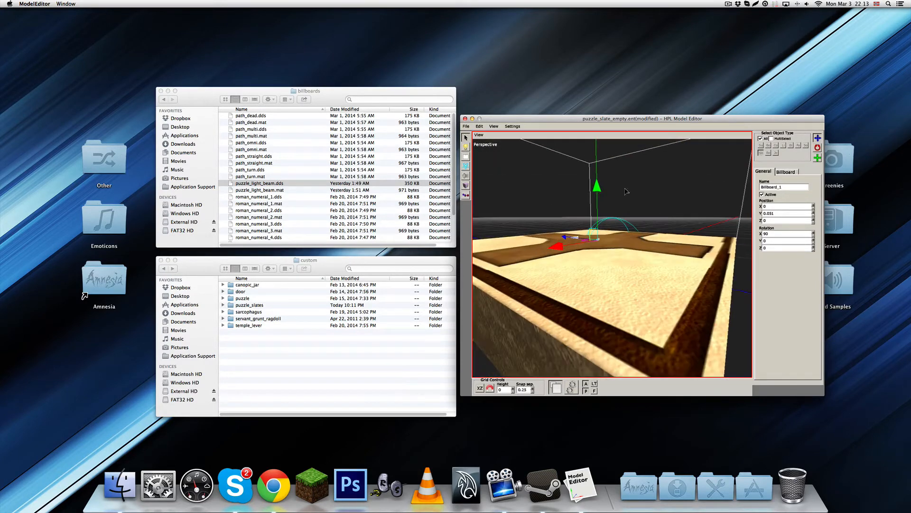
pyautogui.moveTo(597, 188); pyautogui.dragTo(597, 188)
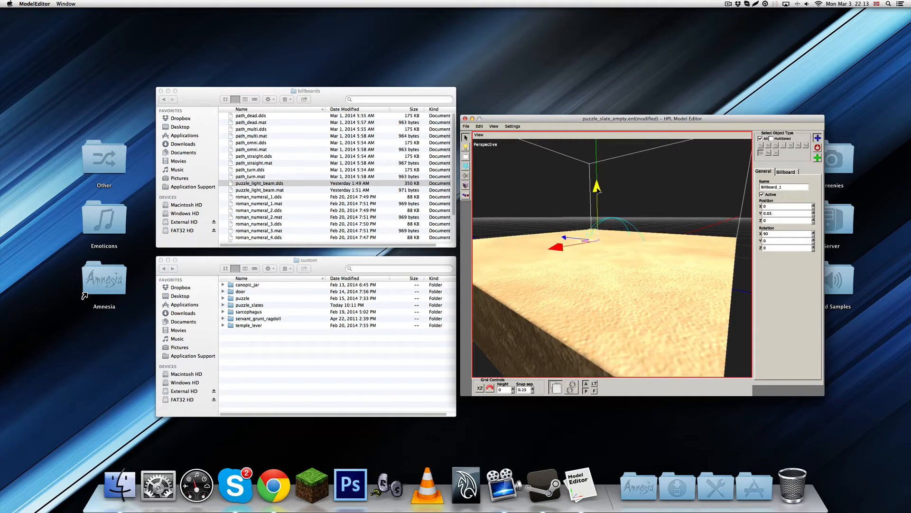
pyautogui.moveTo(598, 188); pyautogui.dragTo(598, 187)
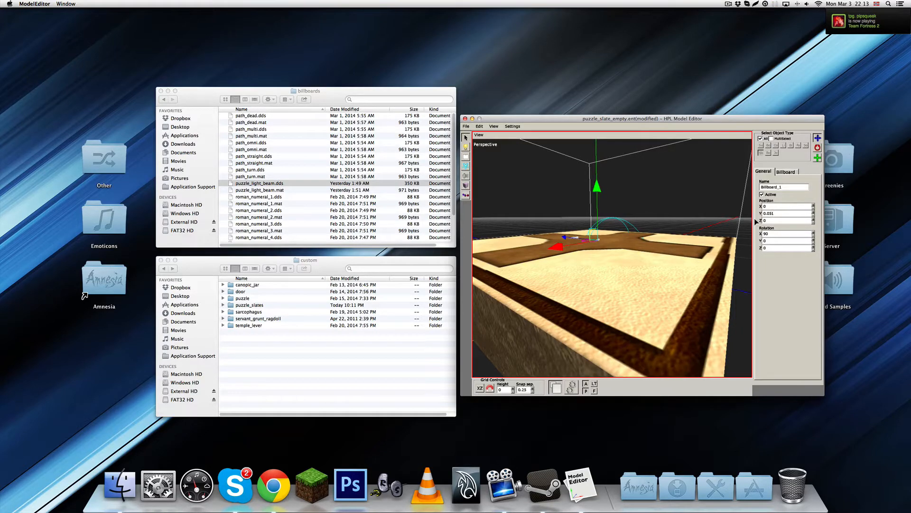
# Deselect the billboard and test the slate in the physics preview by moving it around, then return to the editing view
pyautogui.keyDown('alt'); pyautogui.moveTo(632, 249); pyautogui.dragTo(624, 264); pyautogui.keyUp('alt')
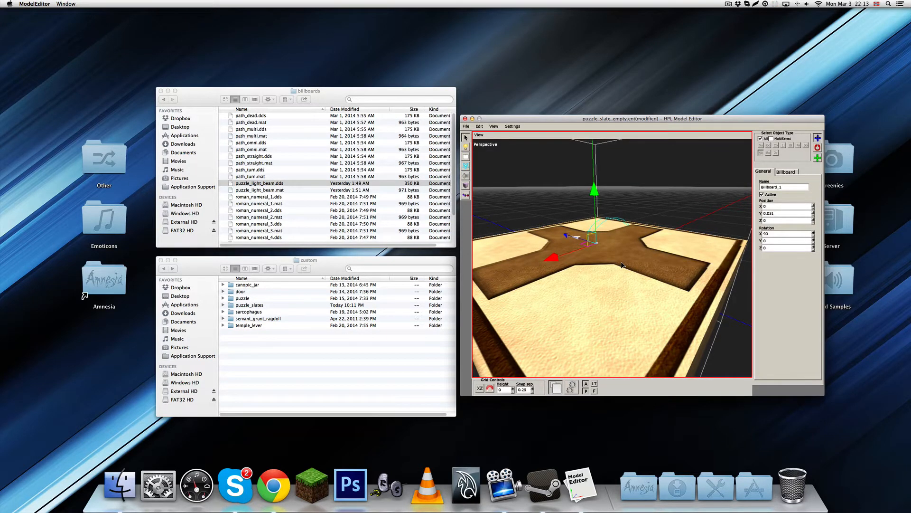
pyautogui.keyDown('alt'); pyautogui.moveTo(623, 264); pyautogui.dragTo(607, 300); pyautogui.keyUp('alt')
pyautogui.scroll(-5, 606, 300)
pyautogui.click(709, 247)
pyautogui.keyDown('alt'); pyautogui.moveTo(710, 247); pyautogui.dragTo(615, 288); pyautogui.keyUp('alt')
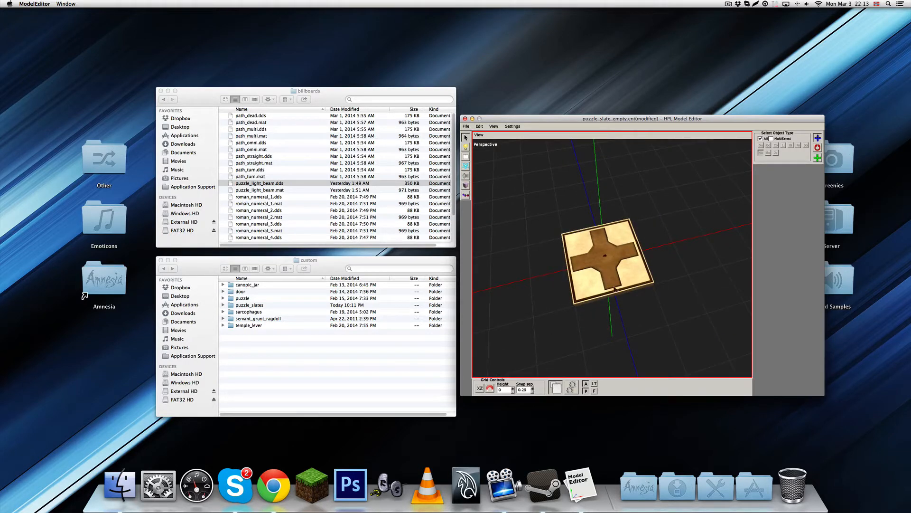
pyautogui.keyDown('alt'); pyautogui.moveTo(630, 275); pyautogui.dragTo(612, 246); pyautogui.keyUp('alt')
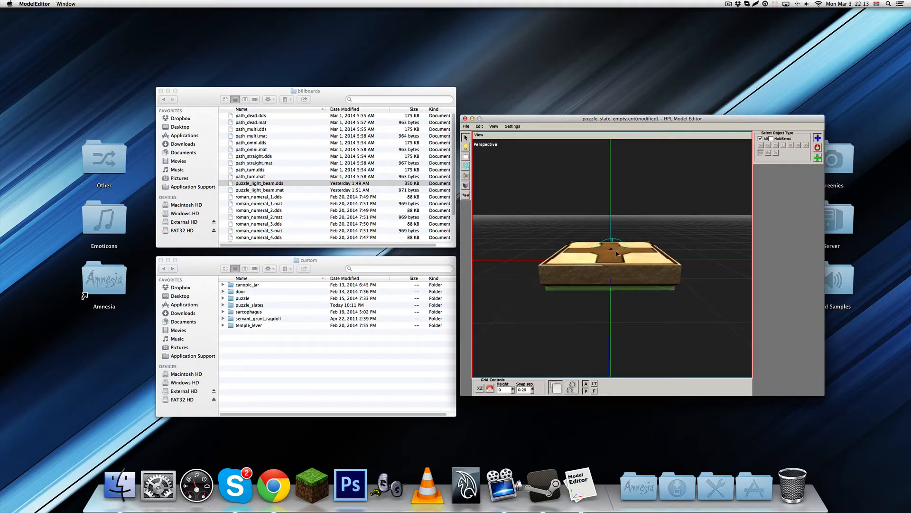
pyautogui.click(573, 388)
pyautogui.moveTo(616, 274)
pyautogui.mouseDown()
pyautogui.moveTo(604, 223)
pyautogui.moveTo(584, 238)
pyautogui.moveTo(593, 226)
pyautogui.moveTo(587, 196)
pyautogui.moveTo(597, 198)
pyautogui.moveTo(601, 174)
pyautogui.mouseUp()
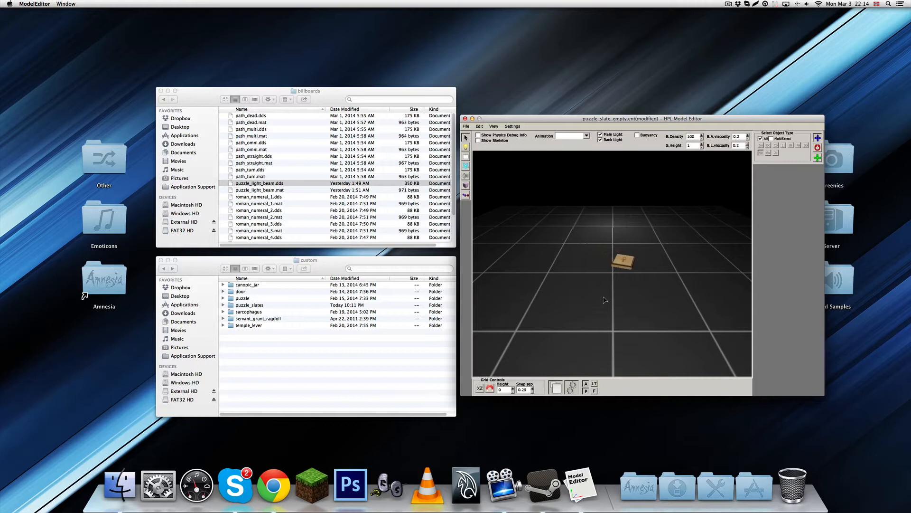
pyautogui.click(574, 390)
pyautogui.keyDown('alt'); pyautogui.moveTo(585, 314); pyautogui.dragTo(577, 218); pyautogui.keyUp('alt')
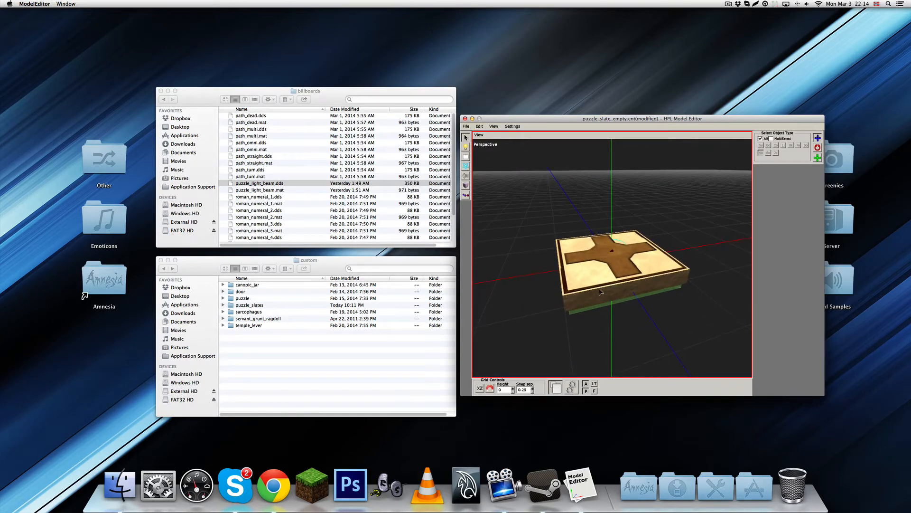
# Select the slate's physics body and show its attachment options, including the Billboard type
pyautogui.click(606, 308)
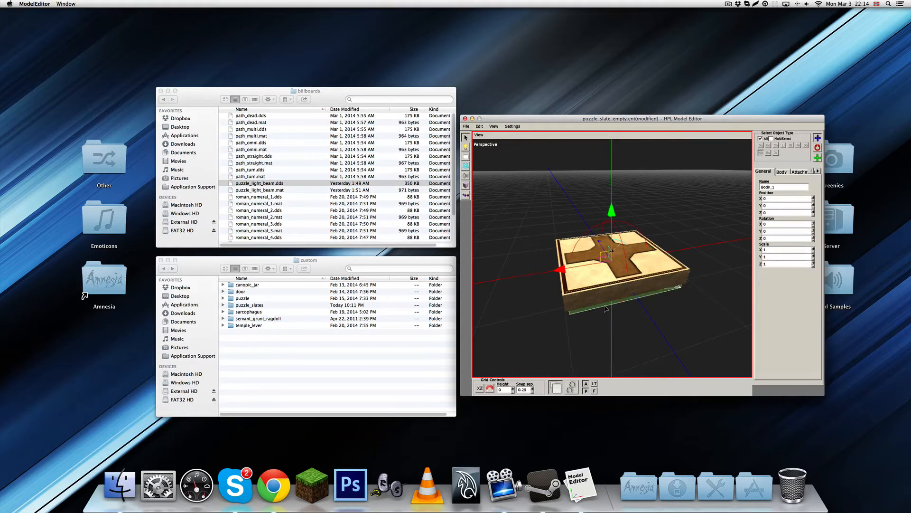
pyautogui.click(801, 172)
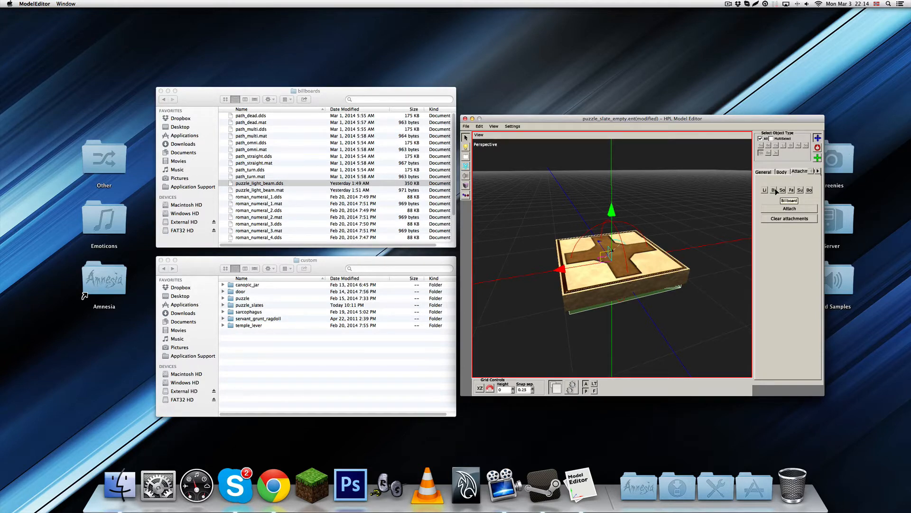
pyautogui.keyDown('alt'); pyautogui.moveTo(665, 260); pyautogui.dragTo(633, 282, button='middle'); pyautogui.keyUp('alt')
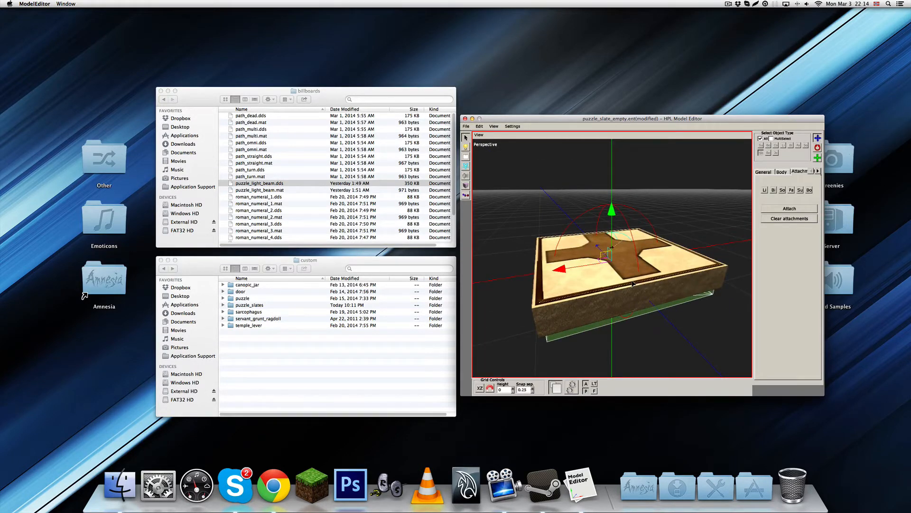
pyautogui.keyDown('alt'); pyautogui.moveTo(633, 284); pyautogui.dragTo(642, 318, button='middle'); pyautogui.keyUp('alt')
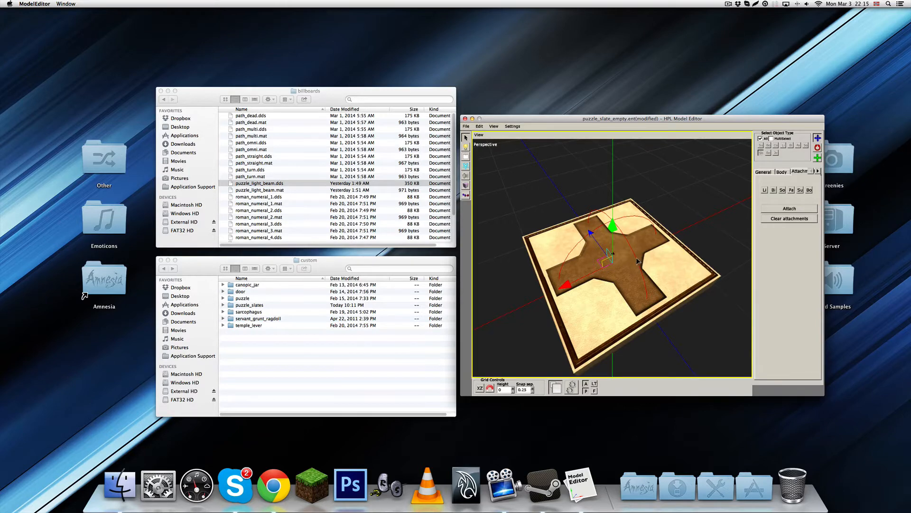
pyautogui.moveTo(636, 259)
pyautogui.keyDown('alt'); pyautogui.mouseDown()
pyautogui.moveTo(631, 245)
pyautogui.moveTo(624, 260)
pyautogui.mouseUp(); pyautogui.keyUp('alt')
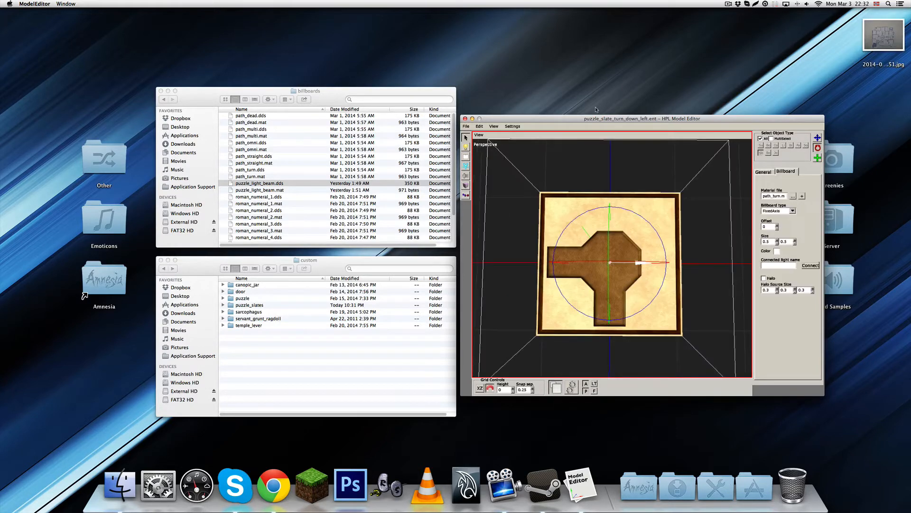
# Test puzzle_slate_turn_down_left in the physics preview by lifting the slate, then return to the editing view
pyautogui.moveTo(663, 322)
pyautogui.keyDown('alt'); pyautogui.mouseDown()
pyautogui.moveTo(649, 220)
pyautogui.moveTo(650, 326)
pyautogui.mouseUp(); pyautogui.keyUp('alt')
pyautogui.click(571, 389)
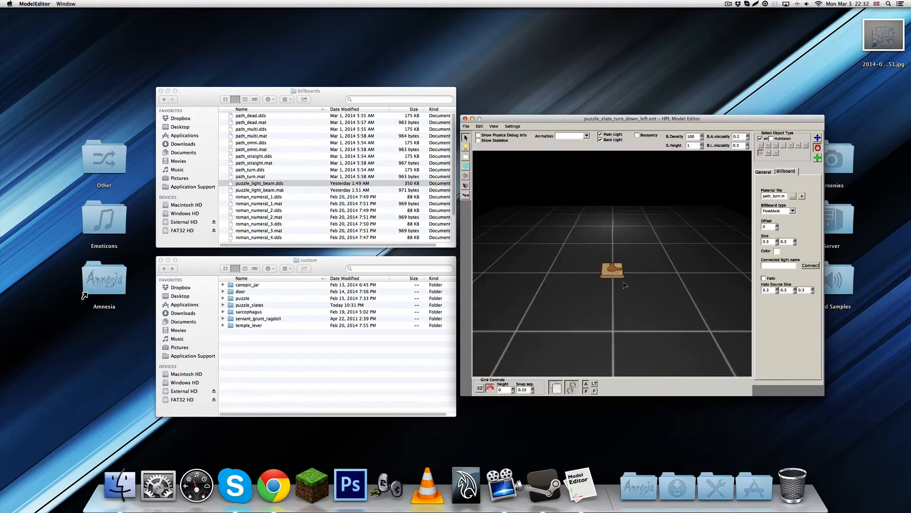
pyautogui.moveTo(612, 259); pyautogui.dragTo(610, 189)
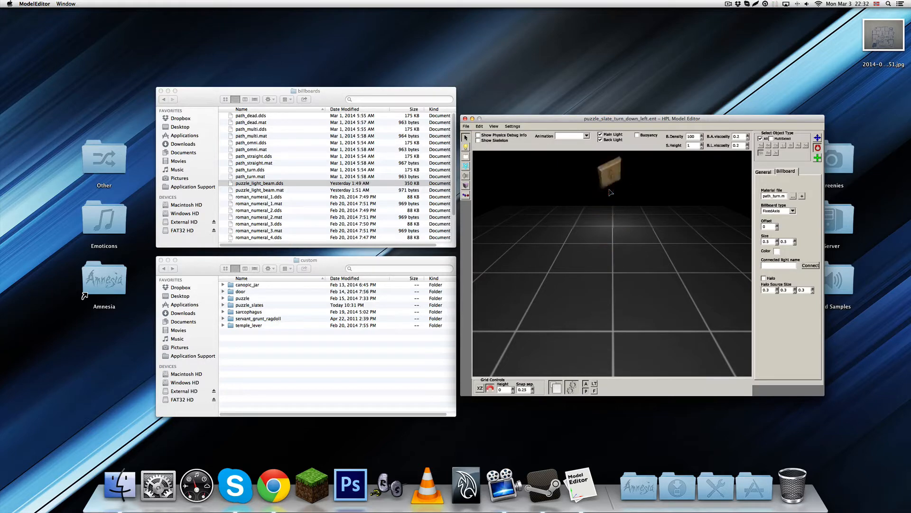
pyautogui.click(572, 388)
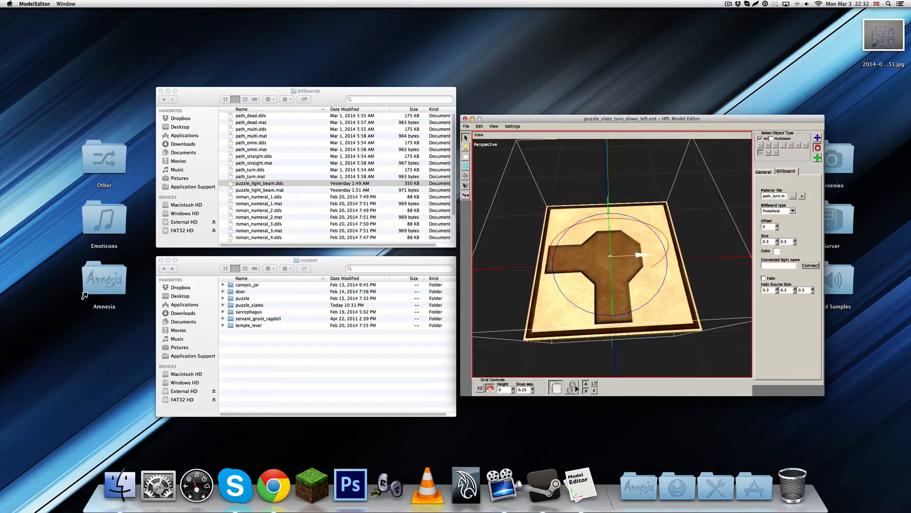
pyautogui.keyDown('alt'); pyautogui.moveTo(639, 259); pyautogui.dragTo(615, 285); pyautogui.keyUp('alt')
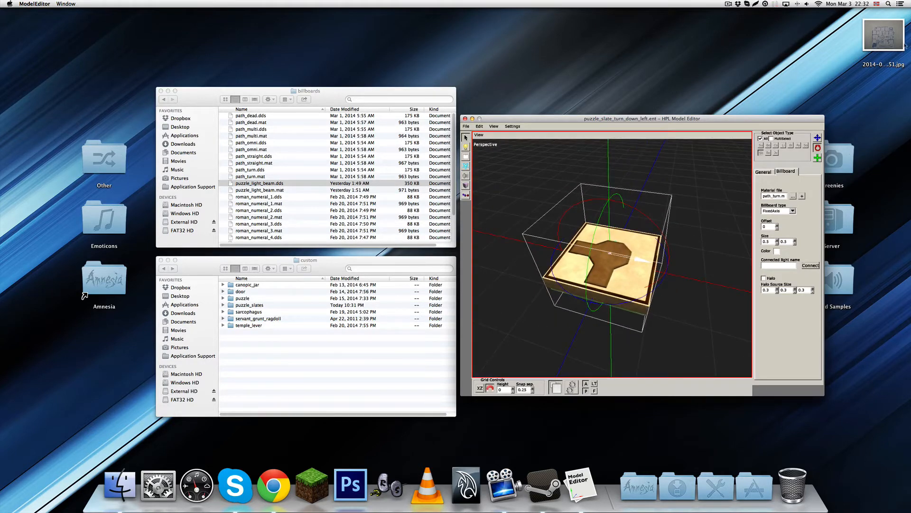
# Preview the hand-drawn puzzle layout photo stored on the desktop
pyautogui.click(884, 35)
pyautogui.press('space')
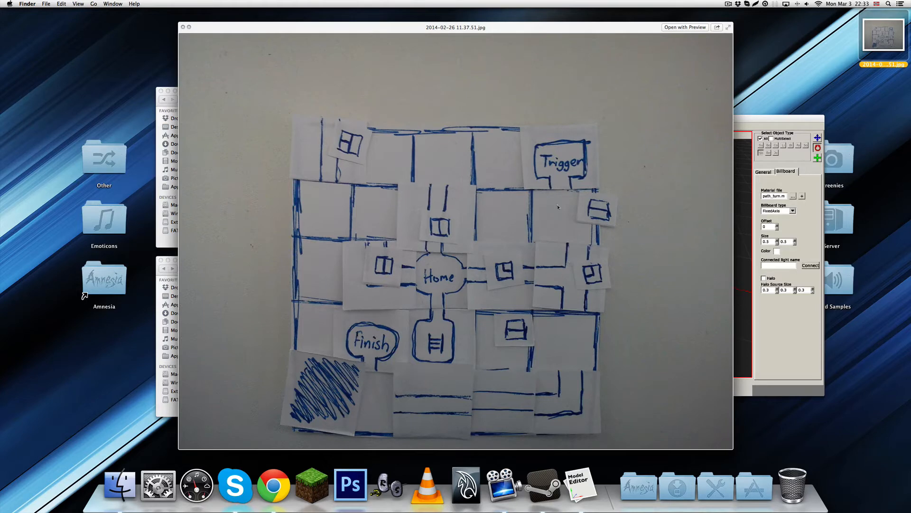
# Close the puzzle layout photo, return to the Model Editor and inspect the slate's path orientation from above
pyautogui.press('space')
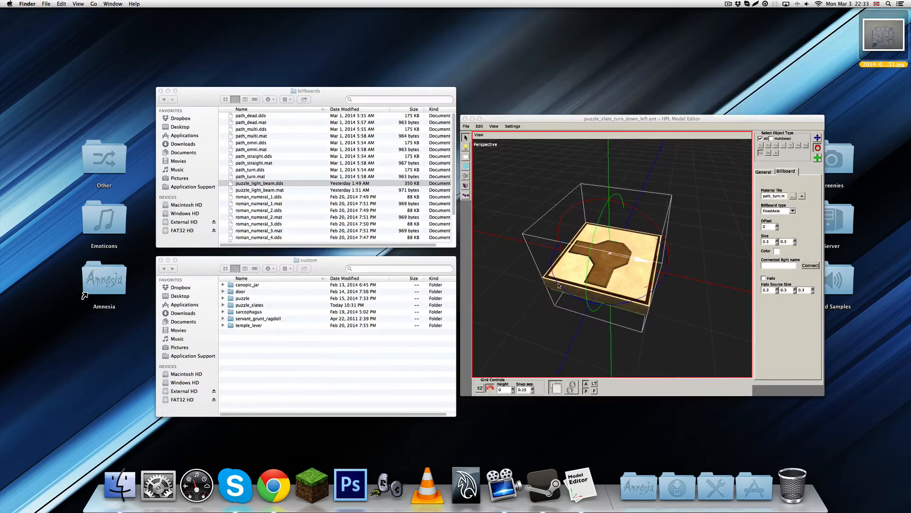
pyautogui.click(677, 121)
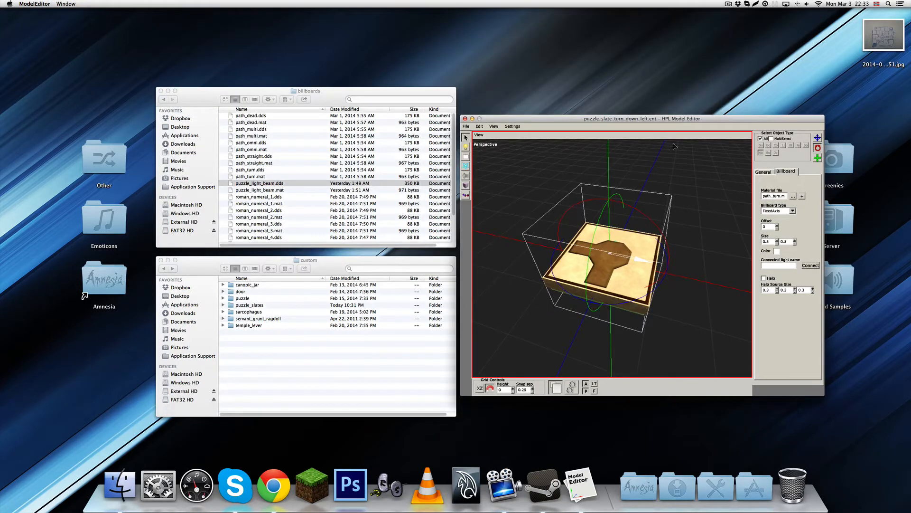
pyautogui.moveTo(649, 248); pyautogui.dragTo(664, 281, button='middle')
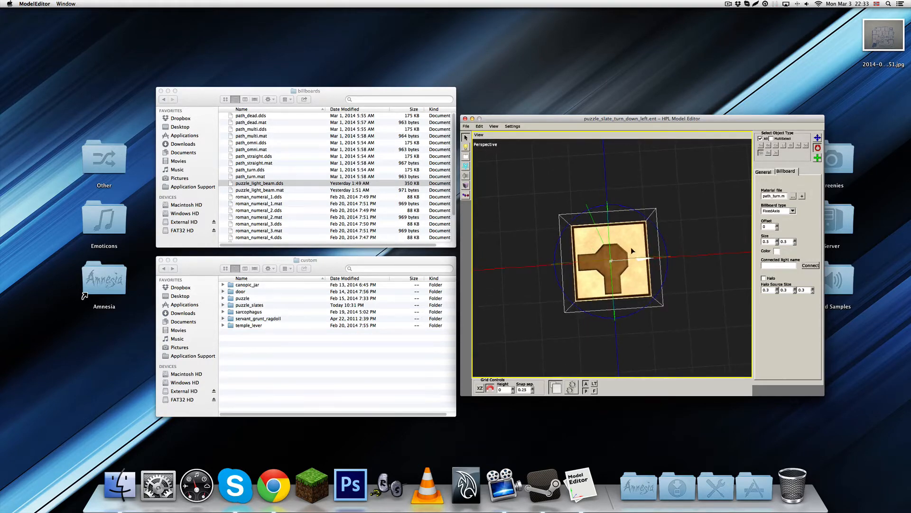
pyautogui.moveTo(631, 247)
pyautogui.mouseDown(button='middle')
pyautogui.moveTo(639, 247)
pyautogui.moveTo(629, 245)
pyautogui.mouseUp(button='middle')
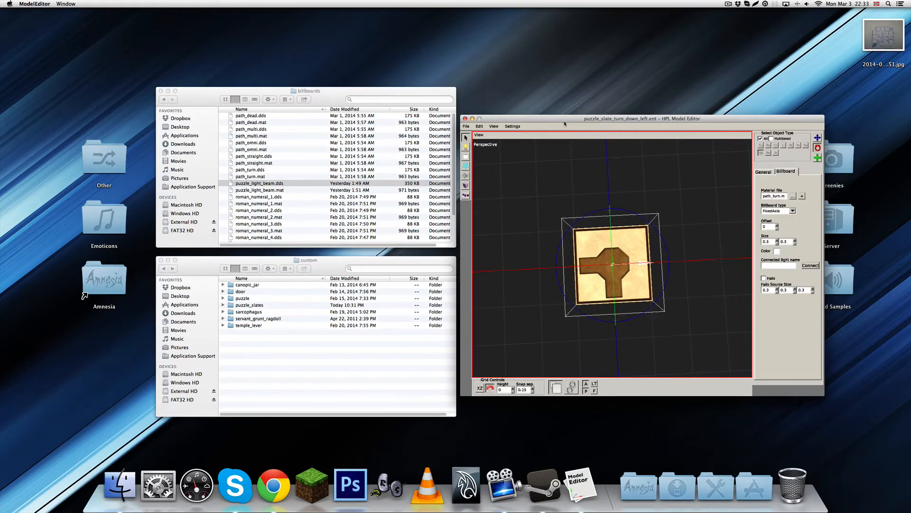
pyautogui.moveTo(654, 302); pyautogui.dragTo(573, 204, button='middle')
# Deselect the billboard, save puzzle_slate_turn_down_left and hide the Model Editor
pyautogui.click(669, 301)
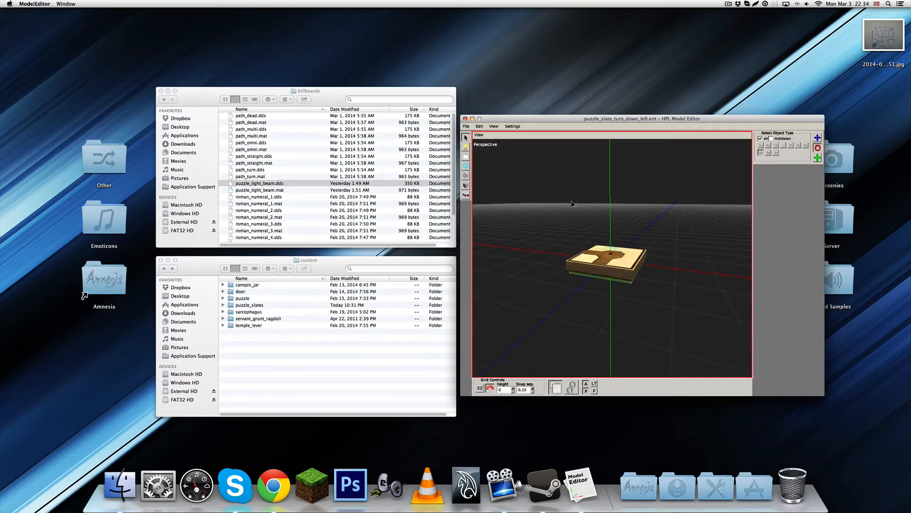
pyautogui.click(466, 127)
pyautogui.click(477, 150)
pyautogui.press('super+q')
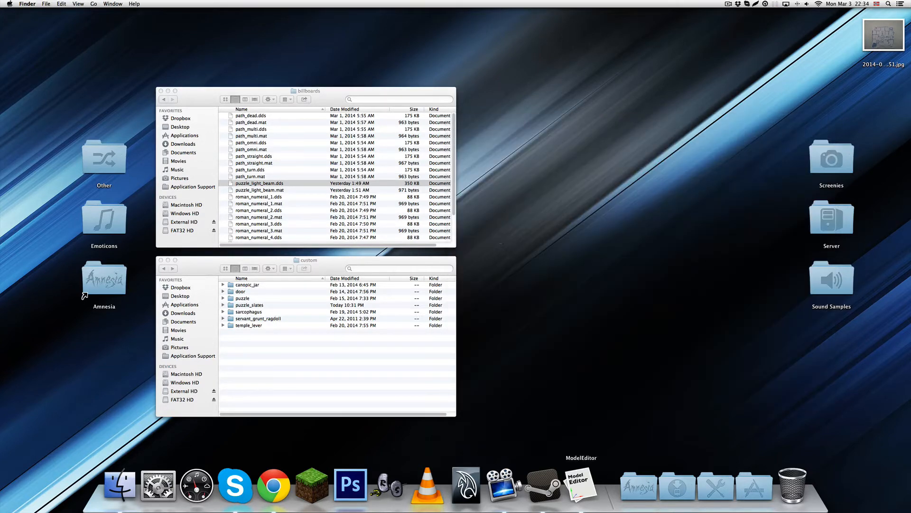
# Launch the Level Editor with an unnamed map and move its window clear of the Finder file lists
pyautogui.click(381, 390)
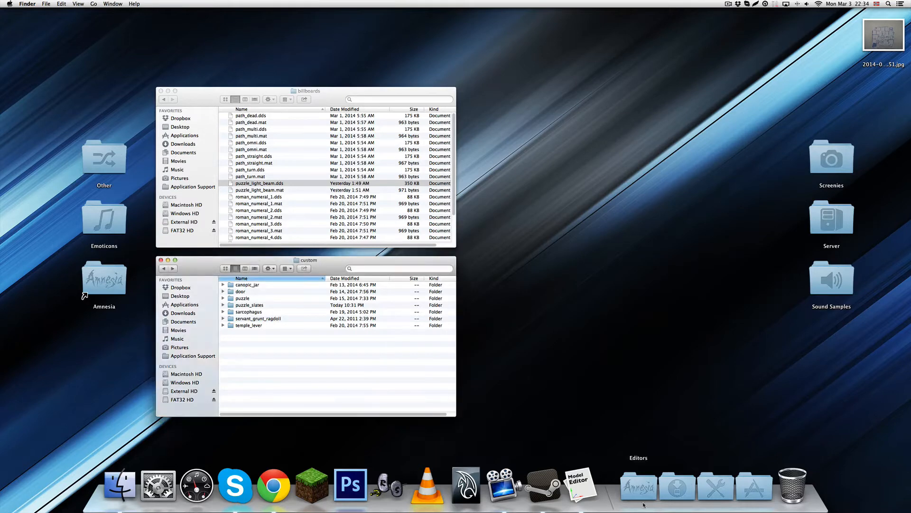
pyautogui.click(641, 480)
pyautogui.click(644, 456)
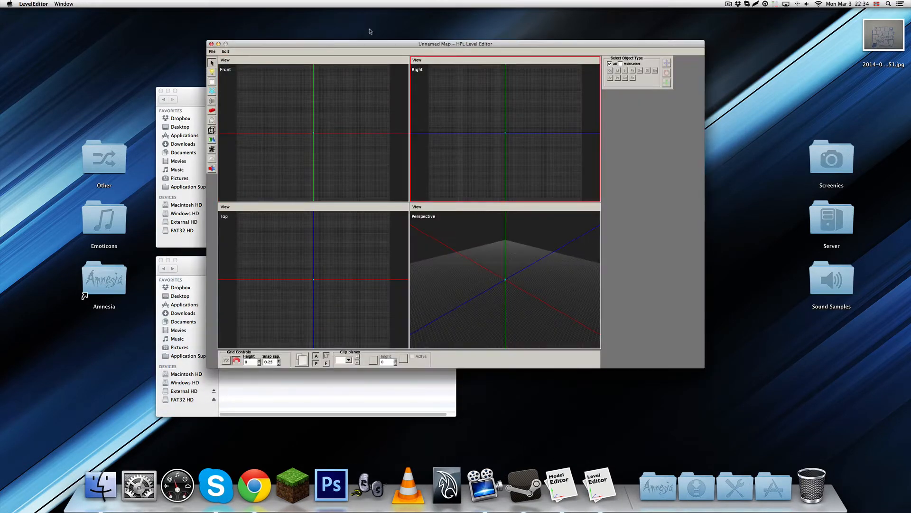
pyautogui.moveTo(372, 46); pyautogui.dragTo(540, 94)
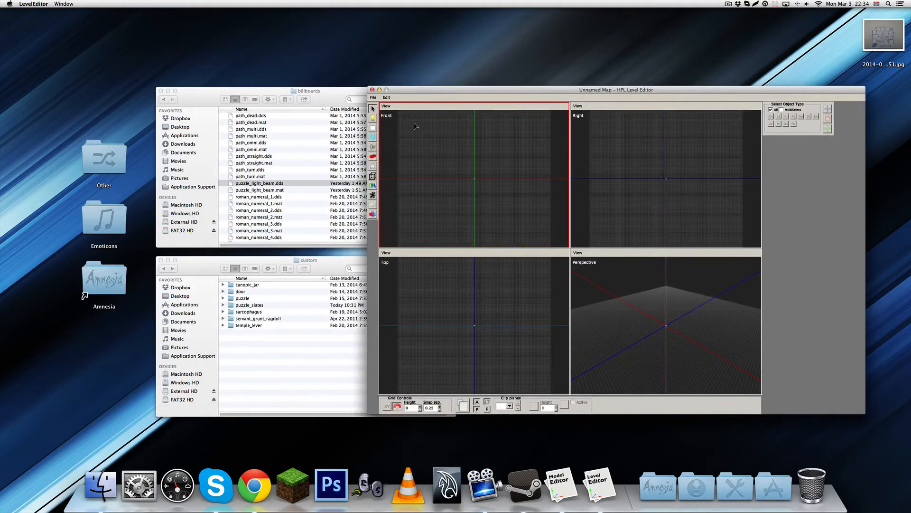
pyautogui.click(374, 97)
pyautogui.click(376, 100)
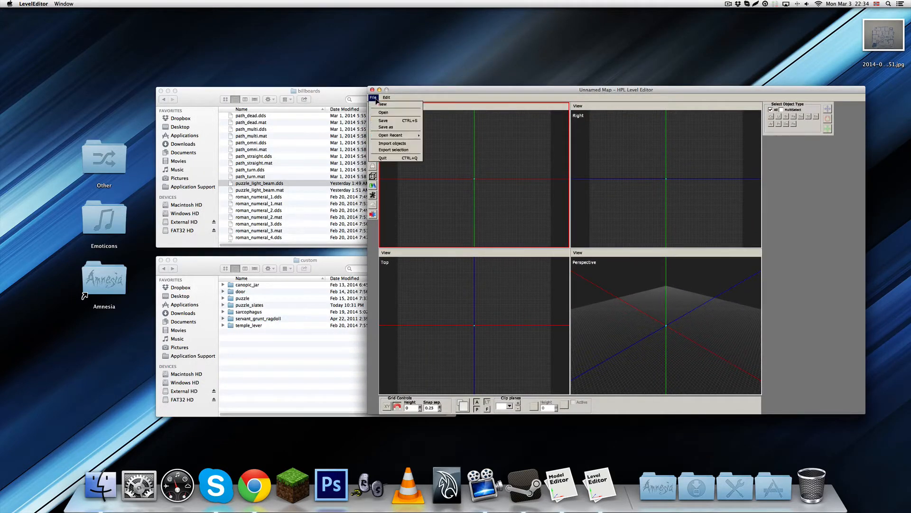
pyautogui.click(407, 99)
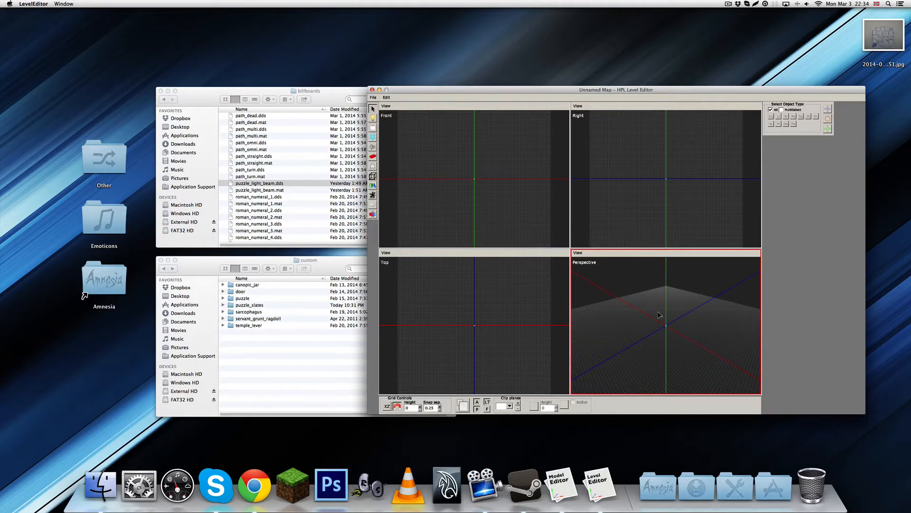
# Enlarge the perspective view of the empty map, look it over, and hide the Level Editor
pyautogui.press('space')
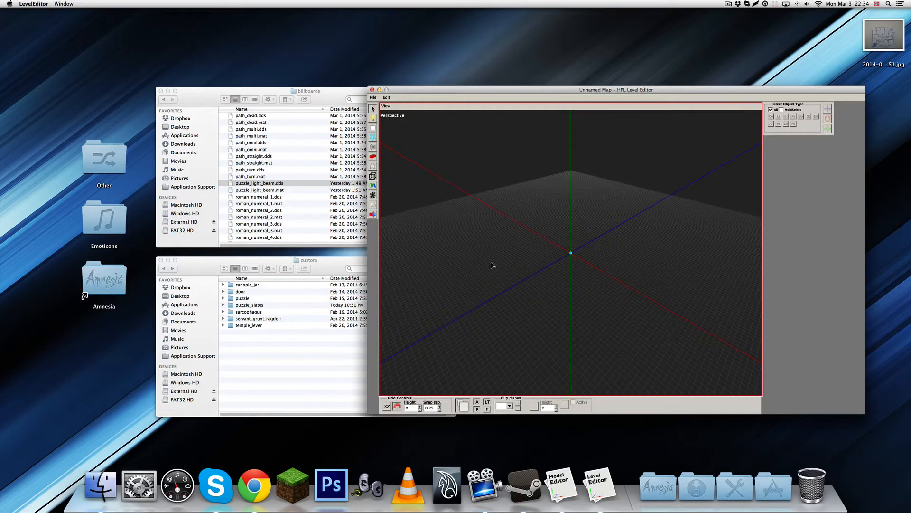
pyautogui.scroll(5, 504, 264)
pyautogui.moveTo(584, 276)
pyautogui.keyDown('alt'); pyautogui.mouseDown()
pyautogui.moveTo(580, 301)
pyautogui.moveTo(404, 198)
pyautogui.mouseUp(); pyautogui.keyUp('alt')
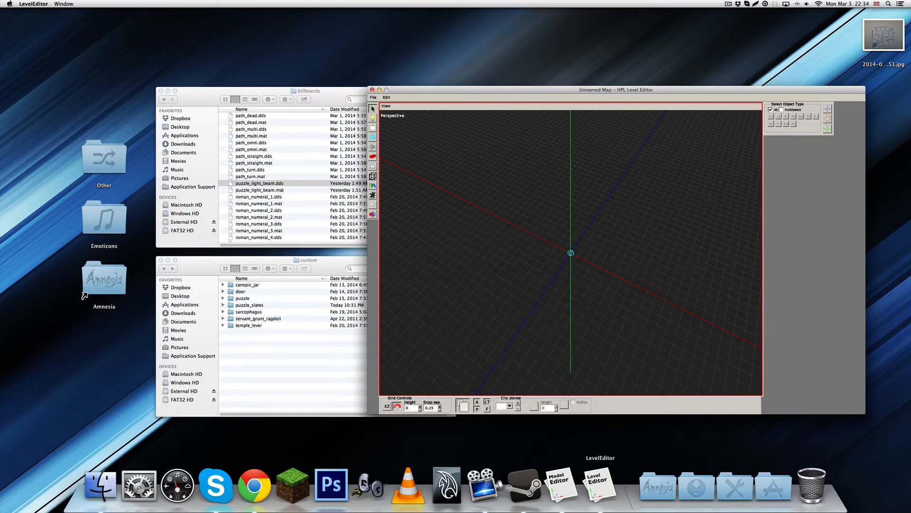
pyautogui.press('super+q')
# Switch back to the Model Editor and start a new model in place of the slate
pyautogui.click(562, 484)
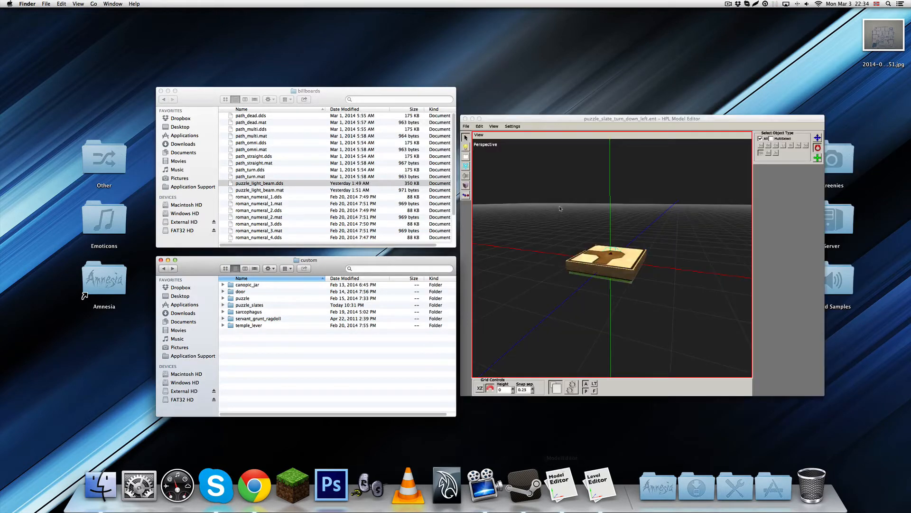
pyautogui.click(494, 126)
pyautogui.click(467, 127)
pyautogui.click(470, 134)
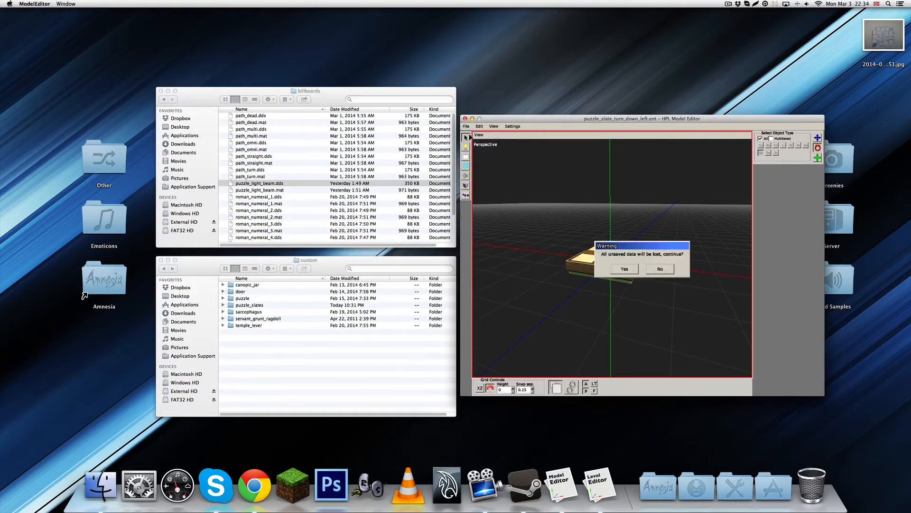
pyautogui.click(637, 267)
# Start a mesh import and browse to the wall folder inside the static objects' custom folder
pyautogui.click(467, 127)
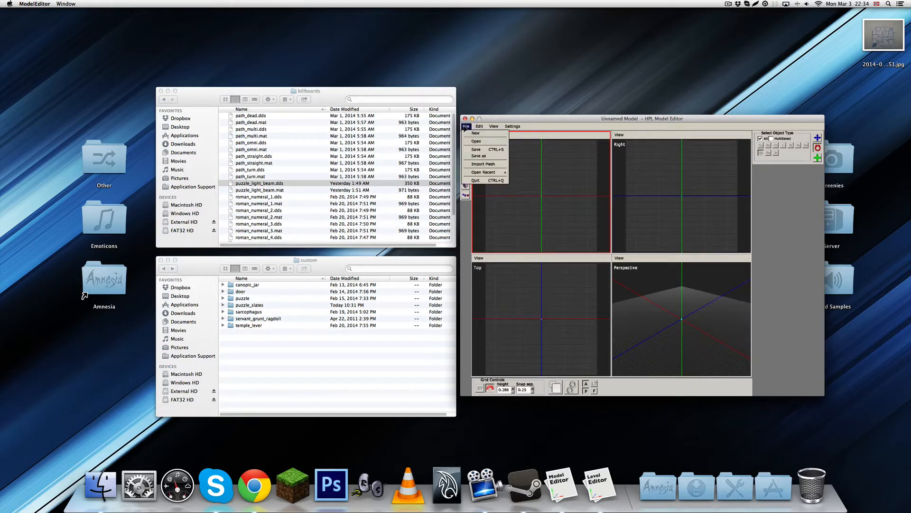
pyautogui.click(477, 158)
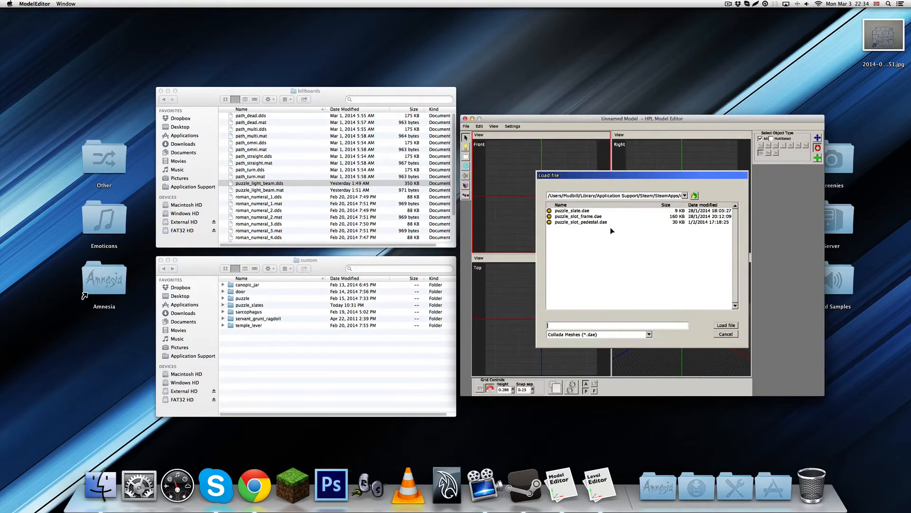
pyautogui.click(695, 196)
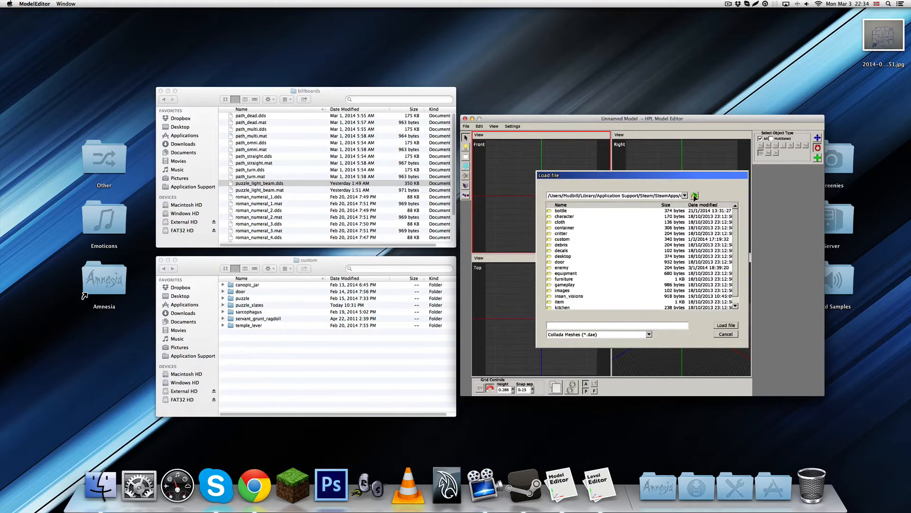
pyautogui.click(695, 196)
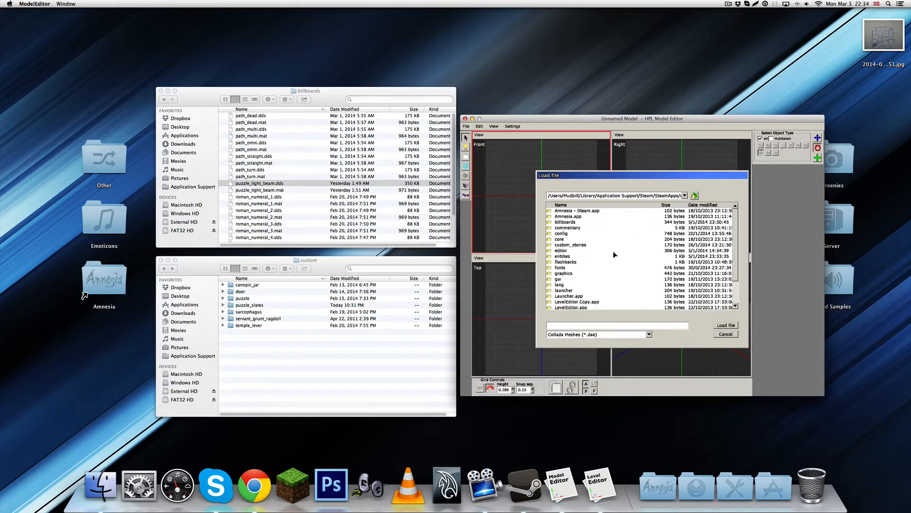
pyautogui.scroll(-5, 589, 268)
pyautogui.doubleClick(574, 290)
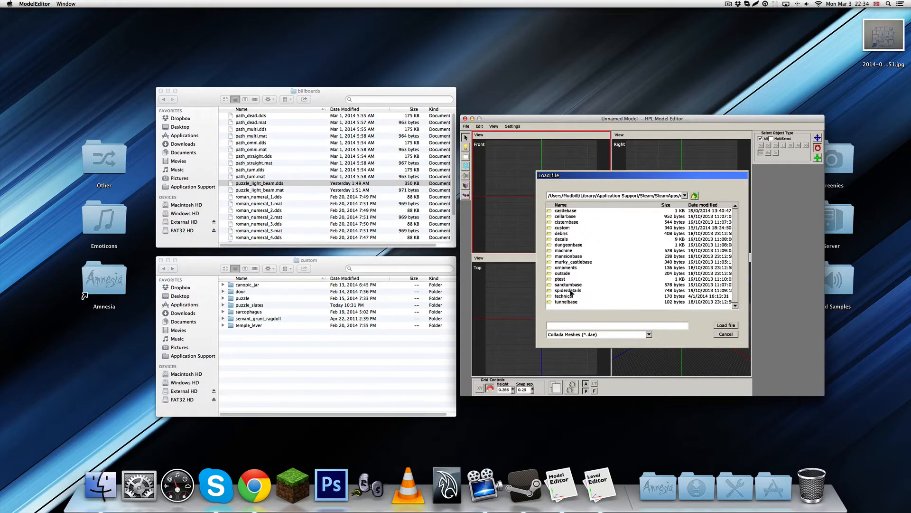
pyautogui.doubleClick(564, 228)
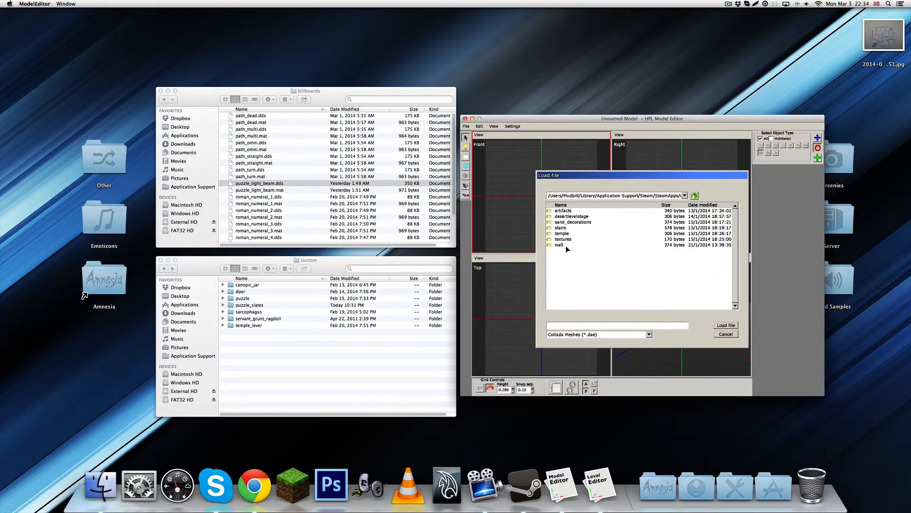
pyautogui.doubleClick(565, 245)
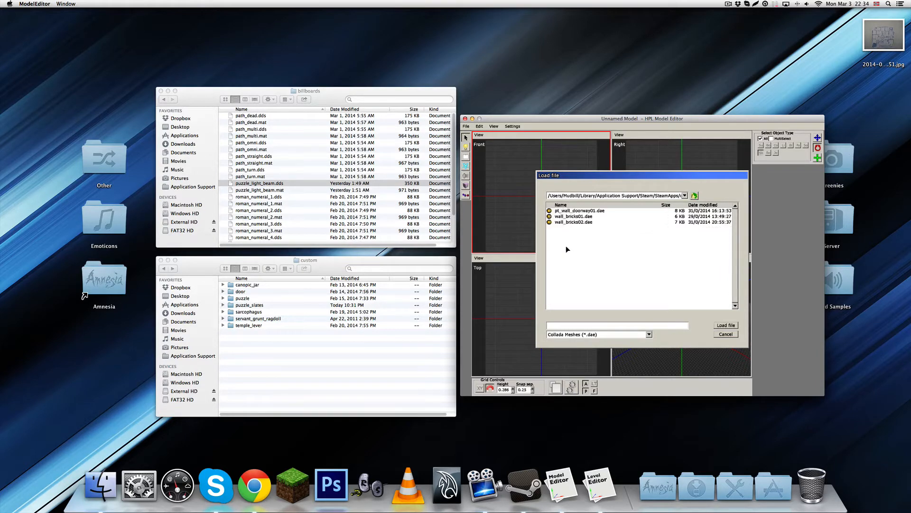
# Import the wall_bricks01.dae mesh into the new model
pyautogui.click(566, 212)
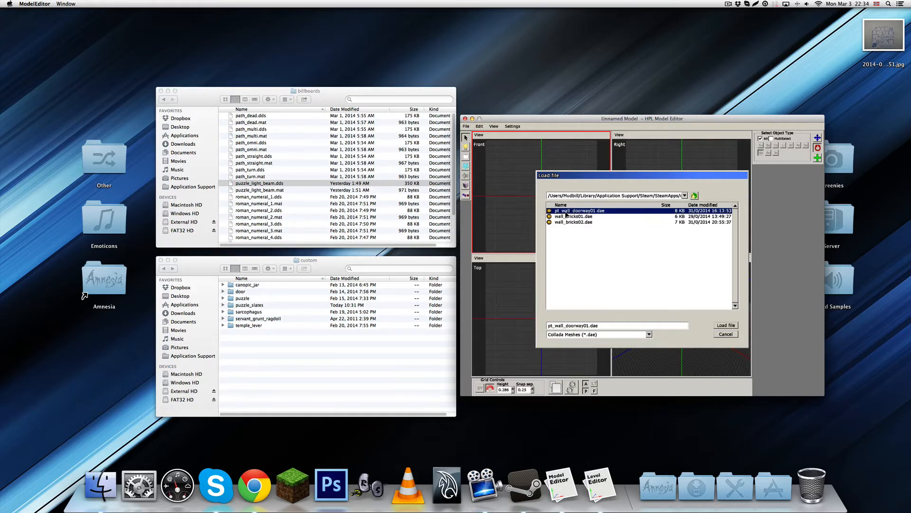
pyautogui.click(577, 217)
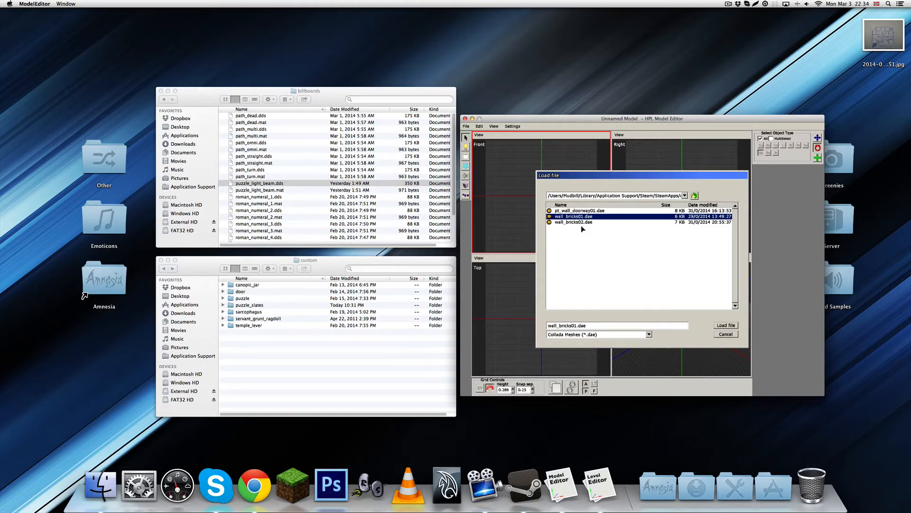
pyautogui.click(581, 222)
pyautogui.click(582, 217)
pyautogui.click(726, 325)
# Enlarge the perspective view of the brick wall and add a Box shape at the front of its base
pyautogui.scroll(5, 686, 327)
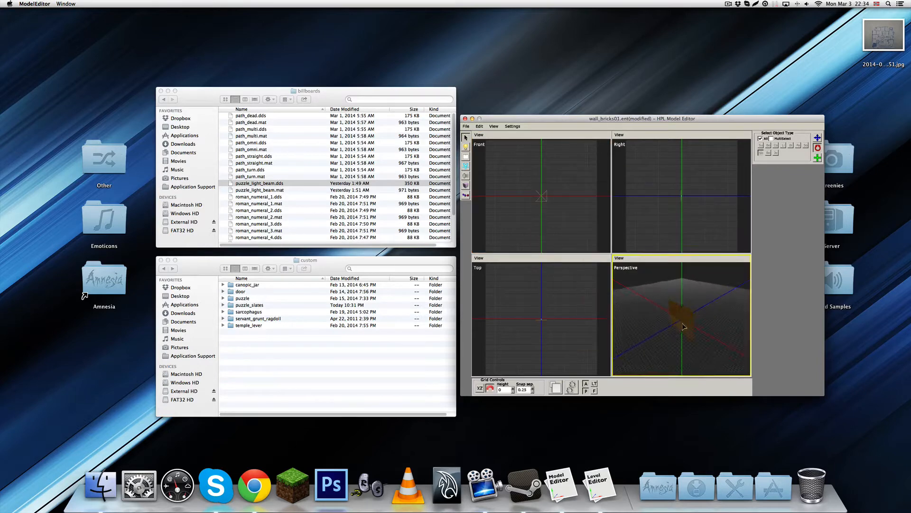
pyautogui.press('space')
pyautogui.scroll(3, 627, 305)
pyautogui.moveTo(626, 304); pyautogui.dragTo(636, 252, button='middle')
pyautogui.click(636, 251)
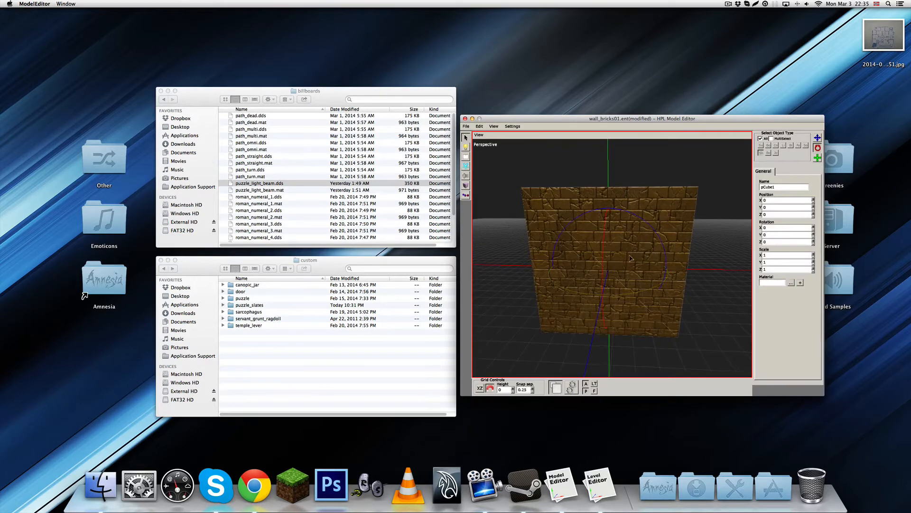
pyautogui.scroll(-3, 631, 259)
pyautogui.moveTo(611, 220); pyautogui.dragTo(602, 162)
pyautogui.moveTo(615, 262); pyautogui.dragTo(589, 242, button='middle')
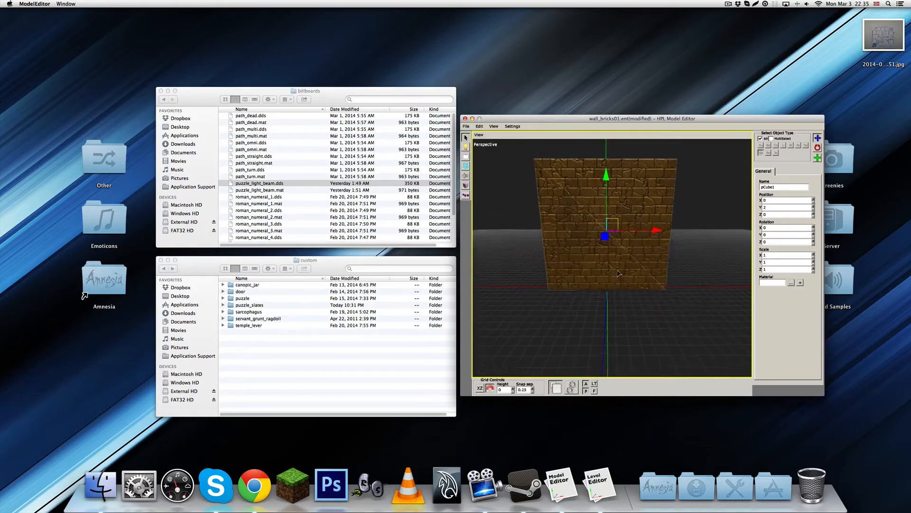
pyautogui.click(465, 186)
pyautogui.click(609, 297)
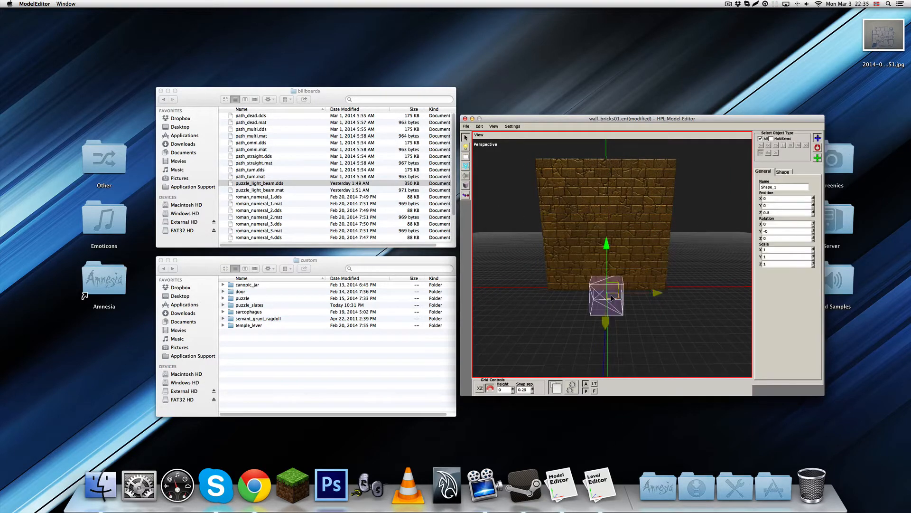
# Flatten the box shape to a Z scale of 0.25 and raise it to Y position 2
pyautogui.moveTo(609, 297); pyautogui.dragTo(587, 300, button='middle')
pyautogui.moveTo(587, 300); pyautogui.dragTo(592, 295)
pyautogui.moveTo(605, 299); pyautogui.dragTo(619, 275, button='middle')
pyautogui.press('e')
pyautogui.press('w')
pyautogui.moveTo(618, 249); pyautogui.dragTo(617, 183)
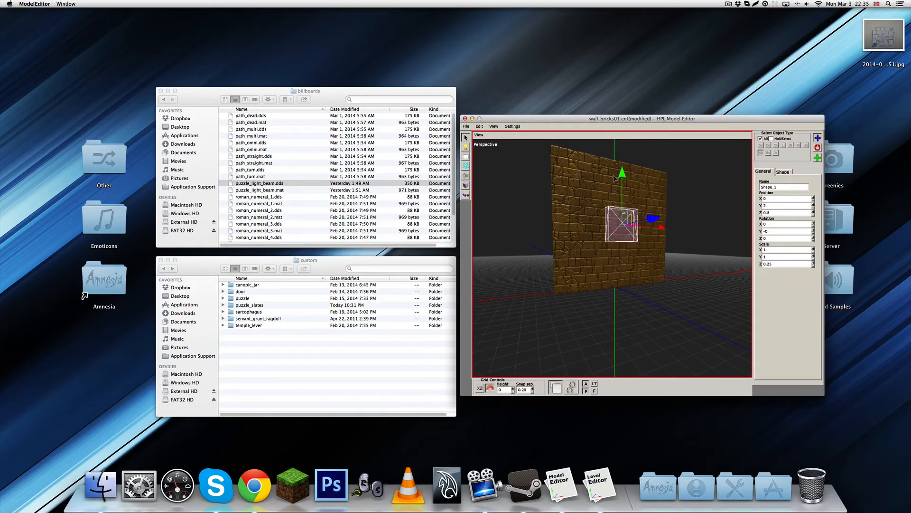
# Move the box shape to Z position 0.25 and stretch it to cover the brick wall's full width and height
pyautogui.moveTo(618, 183); pyautogui.dragTo(696, 248, button='middle')
pyautogui.moveTo(696, 244); pyautogui.dragTo(687, 242)
pyautogui.moveTo(687, 242); pyautogui.dragTo(636, 260, button='middle')
pyautogui.press('r')
pyautogui.moveTo(638, 233); pyautogui.dragTo(666, 238)
pyautogui.moveTo(599, 173); pyautogui.dragTo(600, 178)
pyautogui.moveTo(601, 179); pyautogui.dragTo(638, 215, button='middle')
# Create a physics body from the box shape and set its body material to Rock, keeping gravity enabled
pyautogui.press('w')
pyautogui.click(783, 173)
pyautogui.click(784, 192)
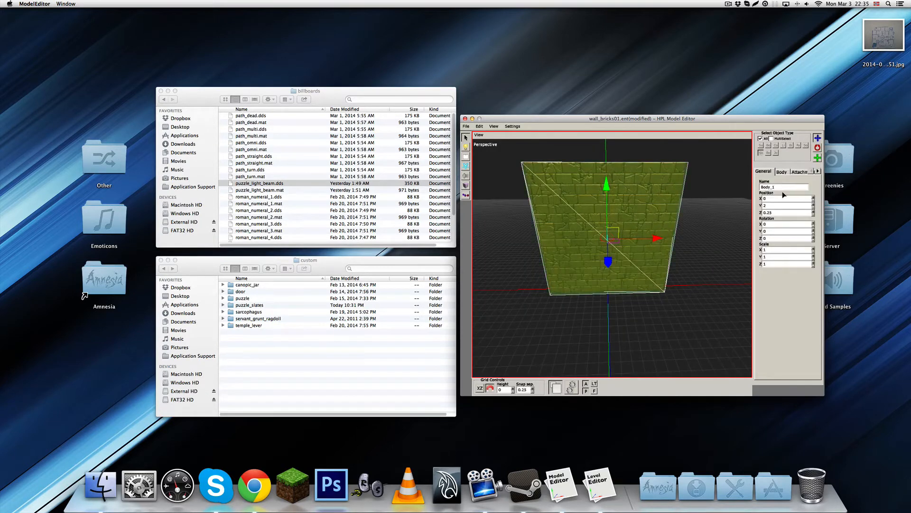
pyautogui.click(781, 172)
pyautogui.click(799, 196)
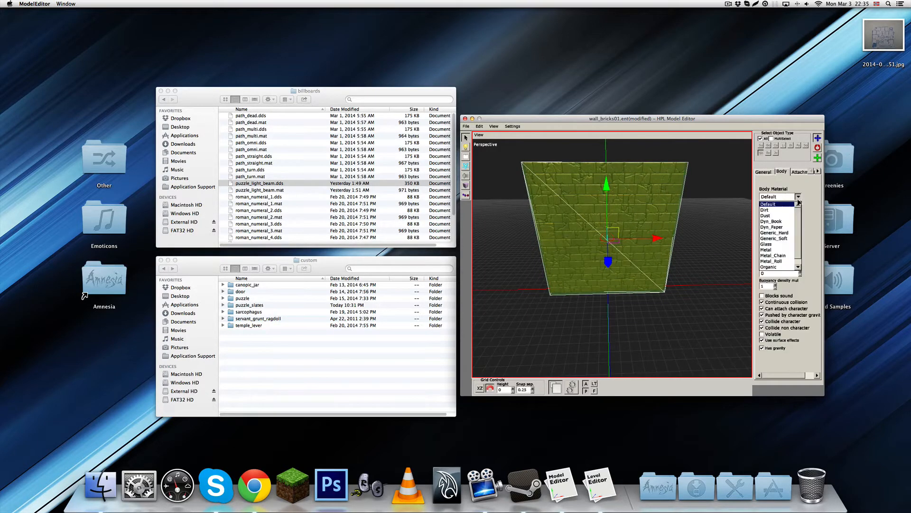
pyautogui.click(769, 256)
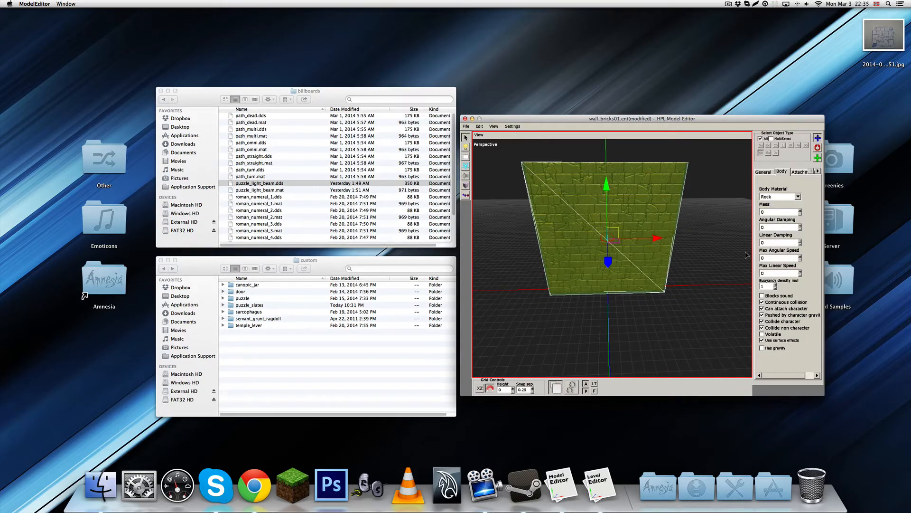
pyautogui.click(762, 348)
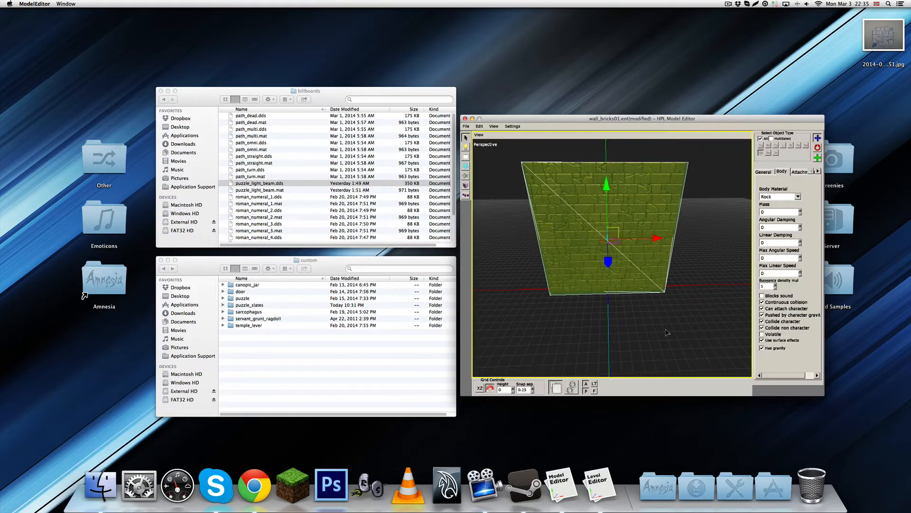
# Set the brick wall entity's type to MoveObject in the user defined variables
pyautogui.keyDown('alt'); pyautogui.moveTo(676, 314); pyautogui.dragTo(640, 301); pyautogui.keyUp('alt')
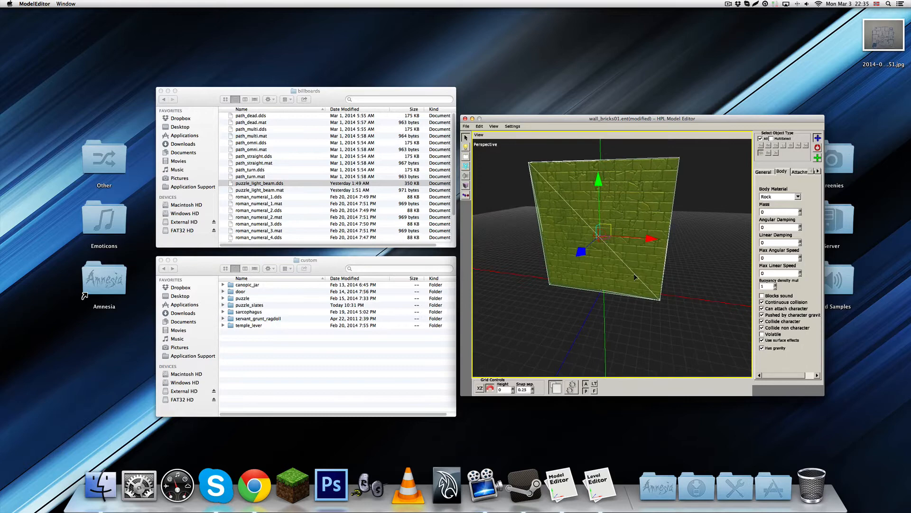
pyautogui.click(514, 127)
pyautogui.click(517, 134)
pyautogui.click(594, 185)
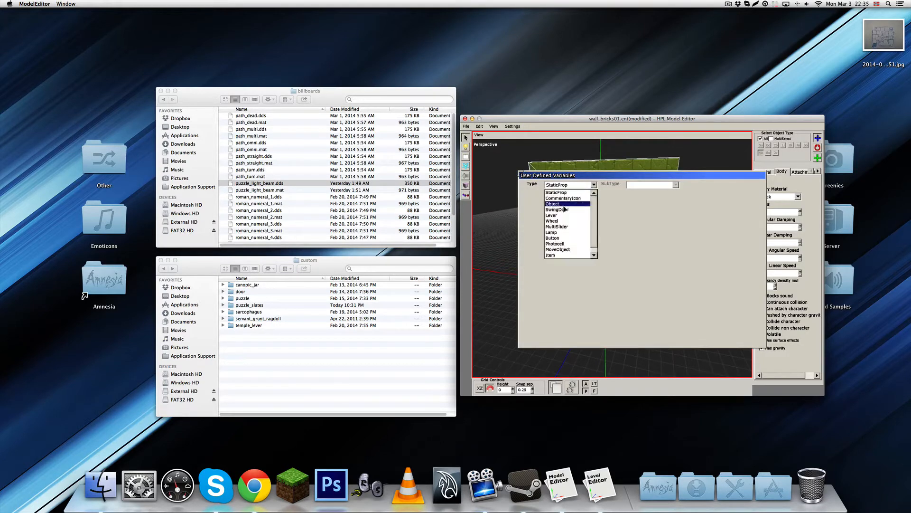
pyautogui.click(563, 249)
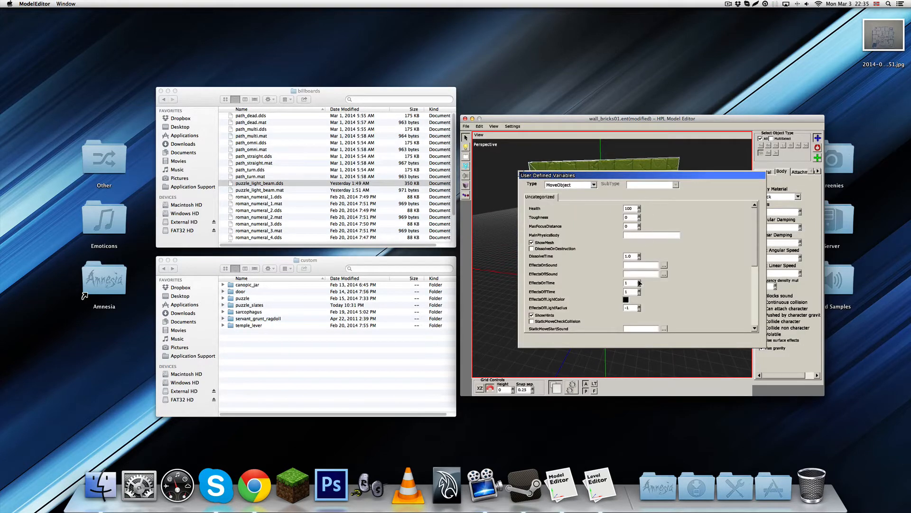
# Try the Angular MoveObjectType, check the MoveAxis options, and restore the Linear type
pyautogui.scroll(-5, 639, 283)
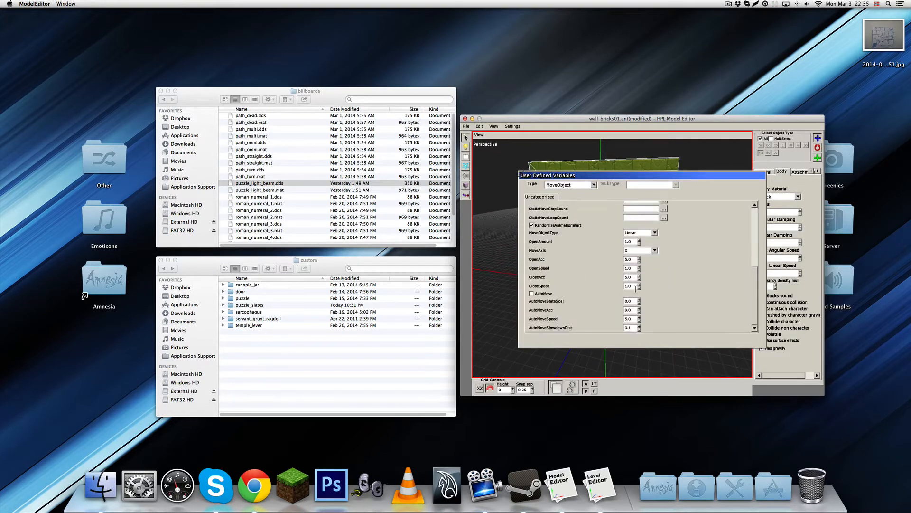
pyautogui.click(655, 251)
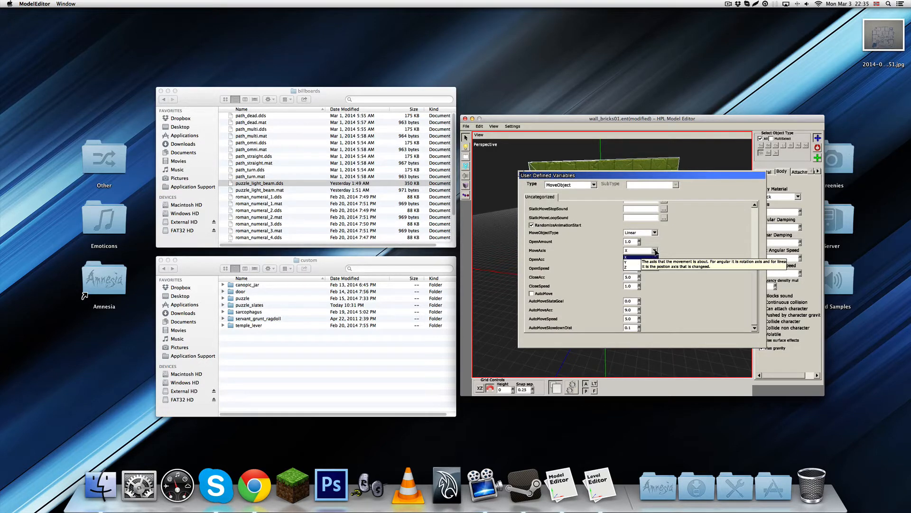
pyautogui.click(655, 255)
pyautogui.click(656, 232)
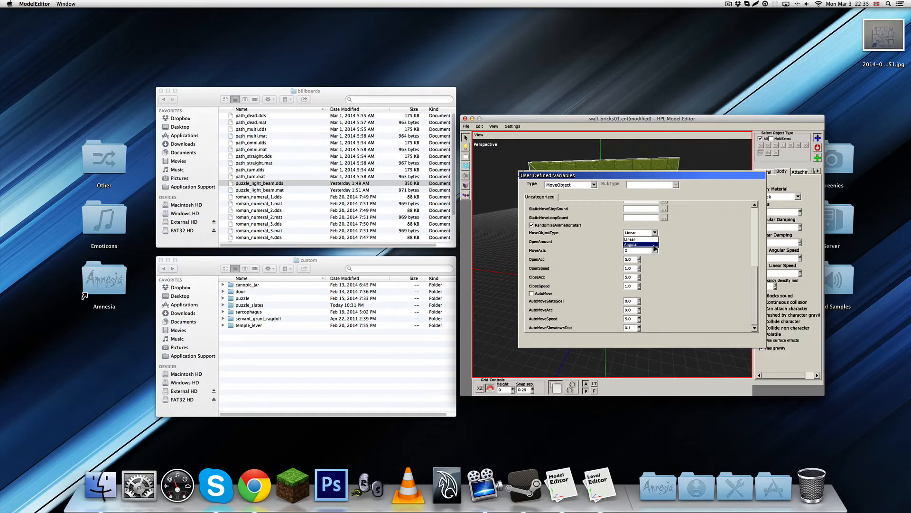
pyautogui.click(639, 244)
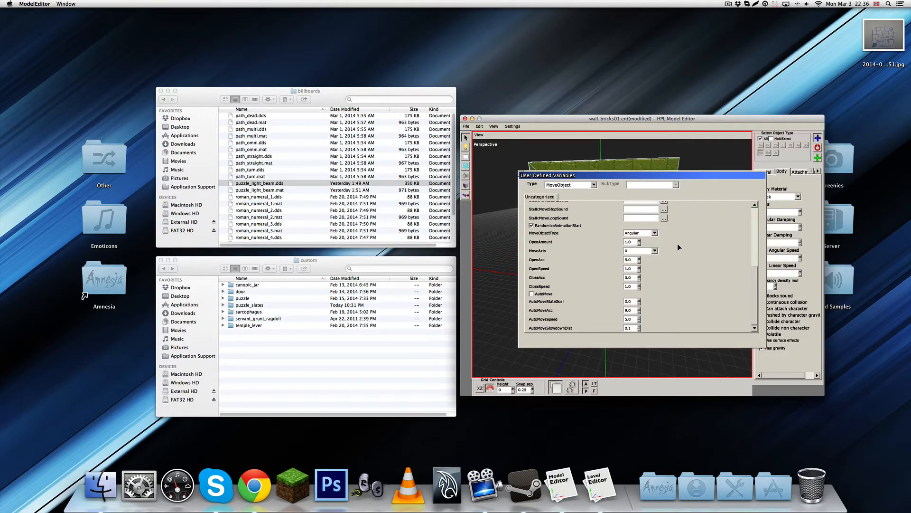
pyautogui.click(656, 251)
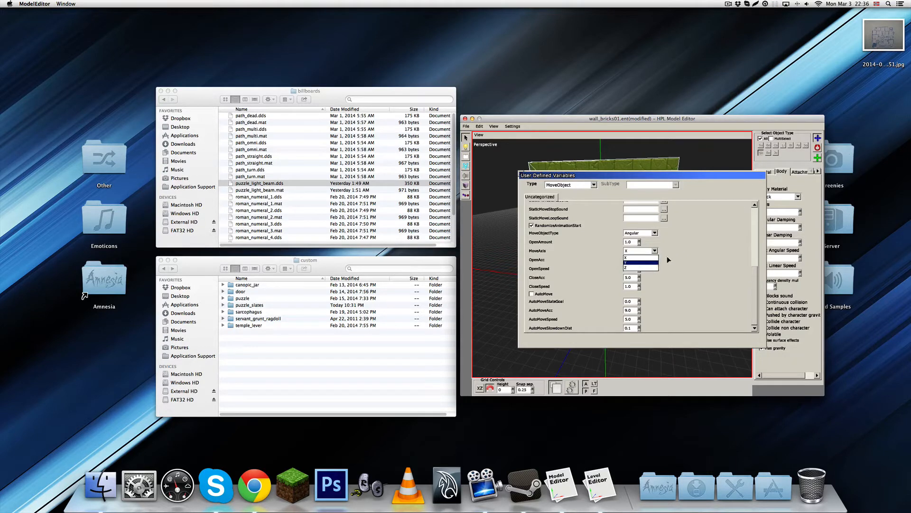
pyautogui.click(670, 258)
pyautogui.click(647, 232)
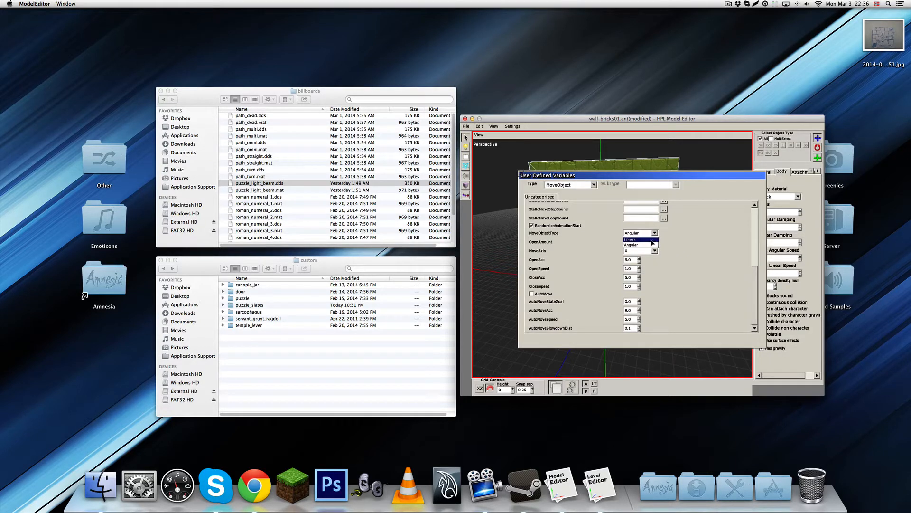
pyautogui.click(645, 239)
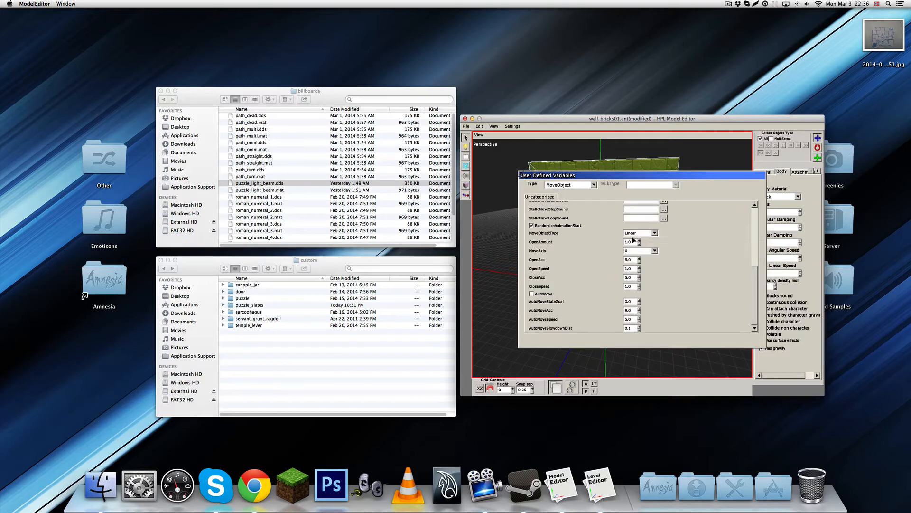
# Set the wall's OpenAmount to 1.2 and close the user defined variables
pyautogui.moveTo(632, 242)
pyautogui.click(521, 175)
pyautogui.click(467, 126)
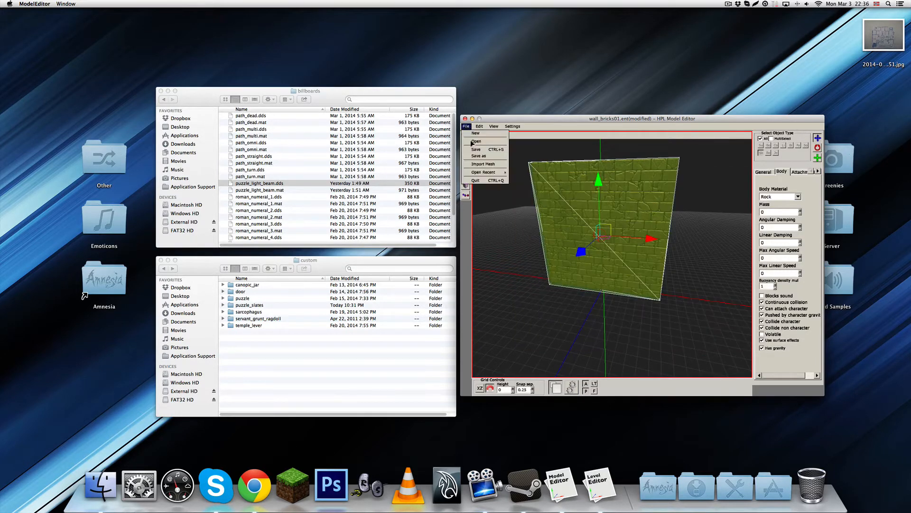
pyautogui.click(480, 160)
pyautogui.click(694, 196)
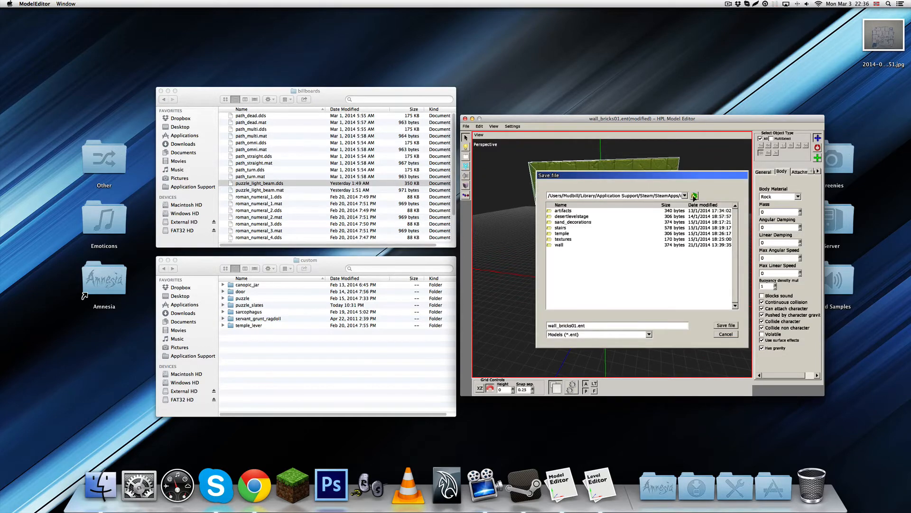
pyautogui.click(694, 196)
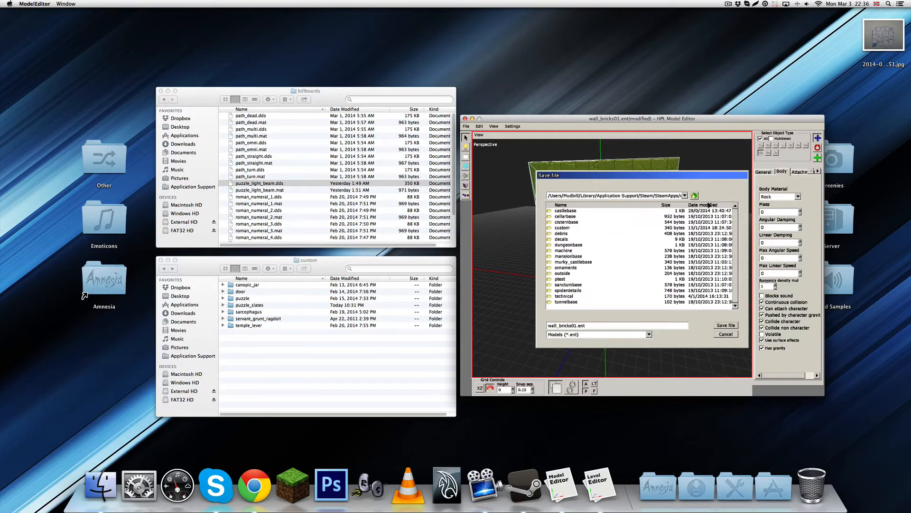
pyautogui.doubleClick(566, 257)
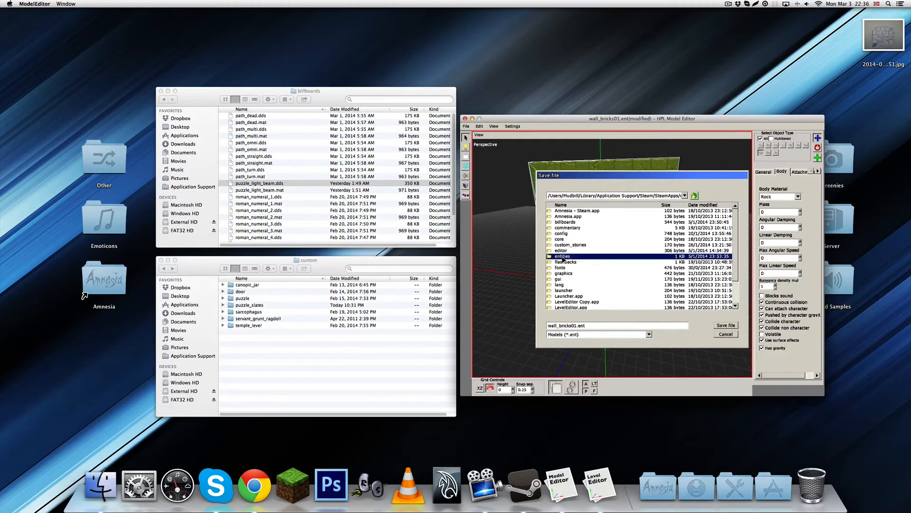
pyautogui.doubleClick(563, 240)
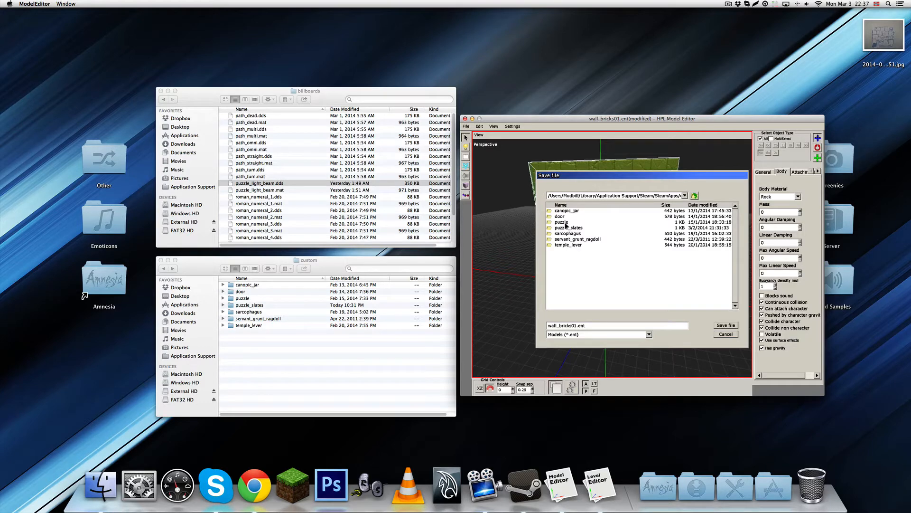
pyautogui.doubleClick(567, 227)
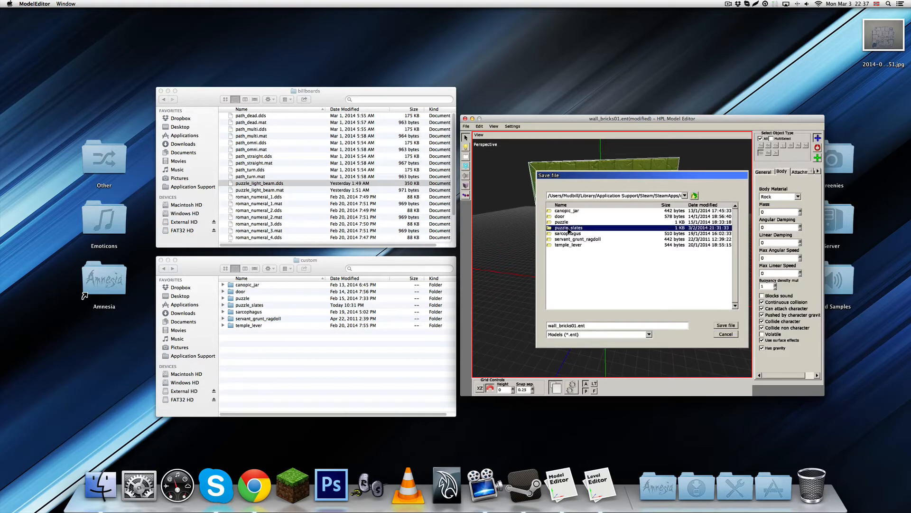
pyautogui.click(725, 335)
# Create a new folder named "other" inside the custom entities folder in Finder
pyautogui.click(466, 126)
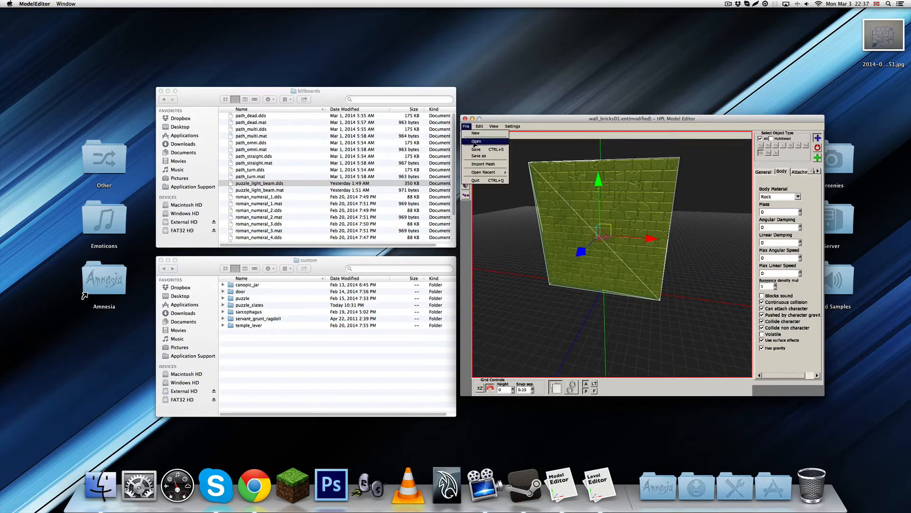
pyautogui.click(354, 377)
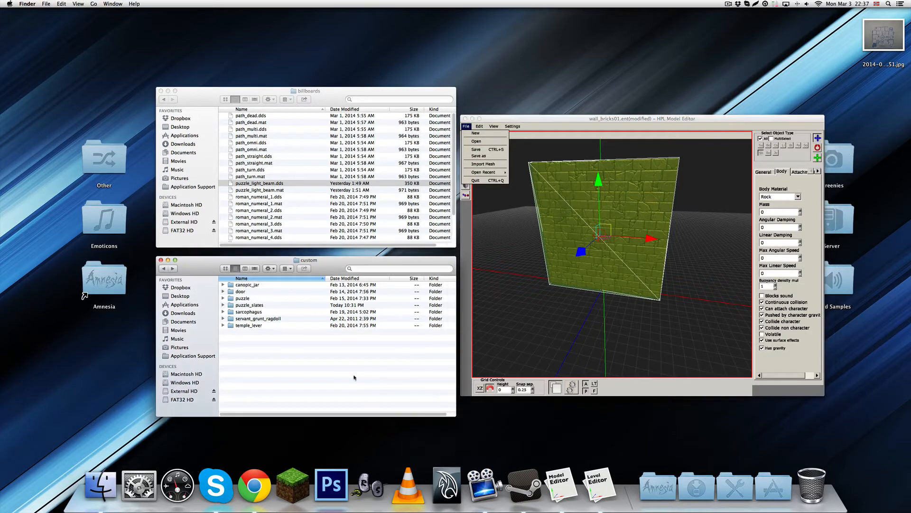
pyautogui.rightClick(279, 343)
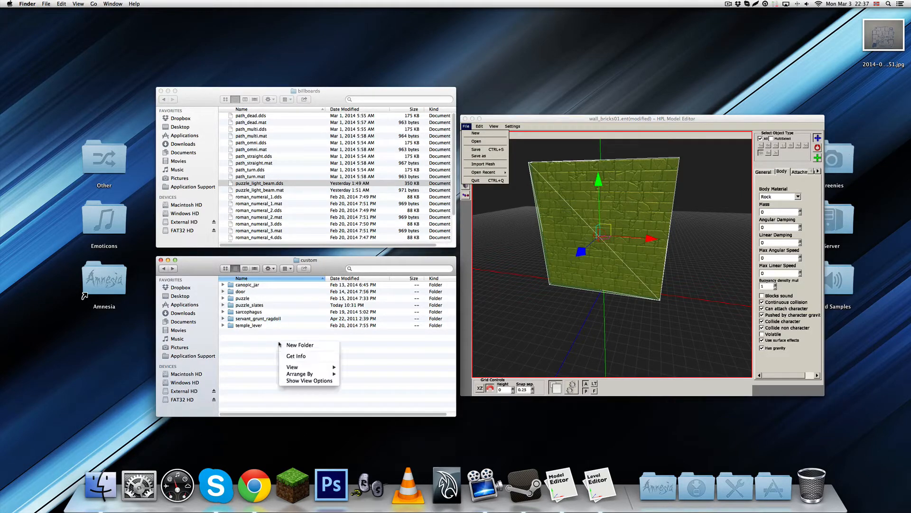
pyautogui.click(284, 346)
pyautogui.write('other')
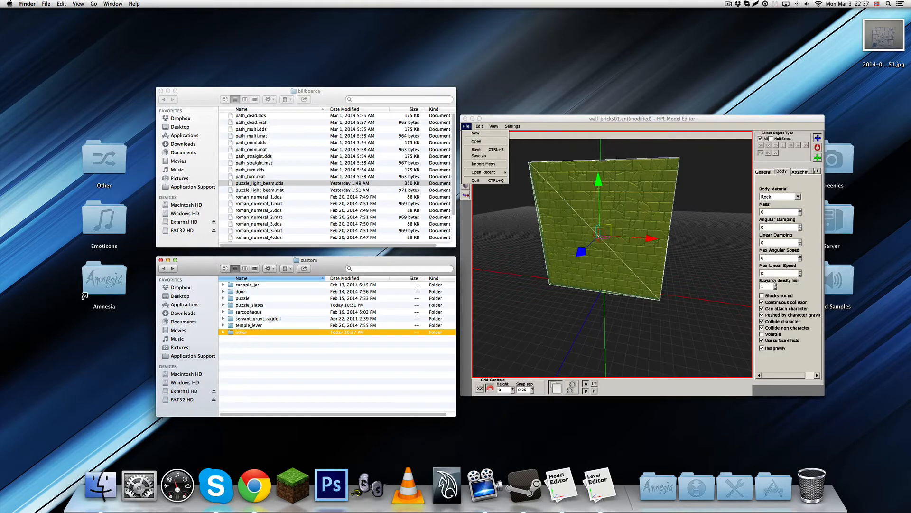
pyautogui.press('Return')
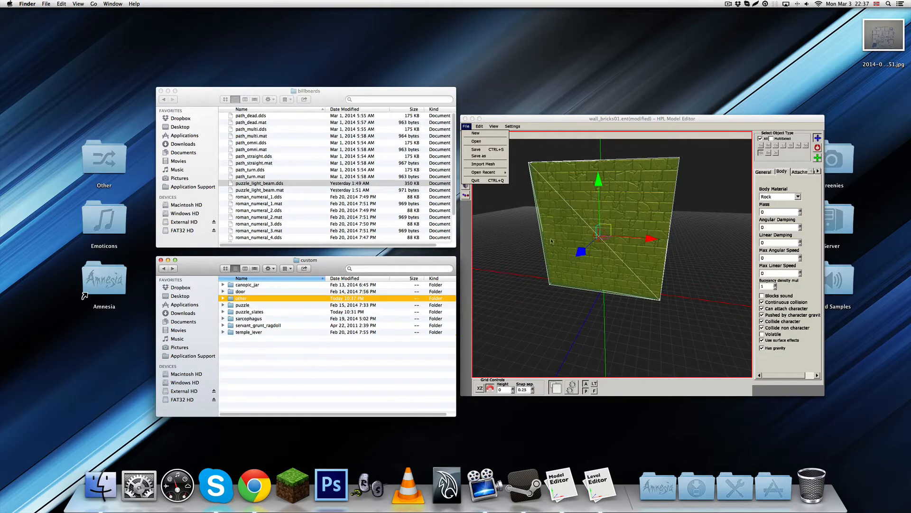
# Start saving the wall entity as a new file and browse to the entities/custom/other folder
pyautogui.click(479, 156)
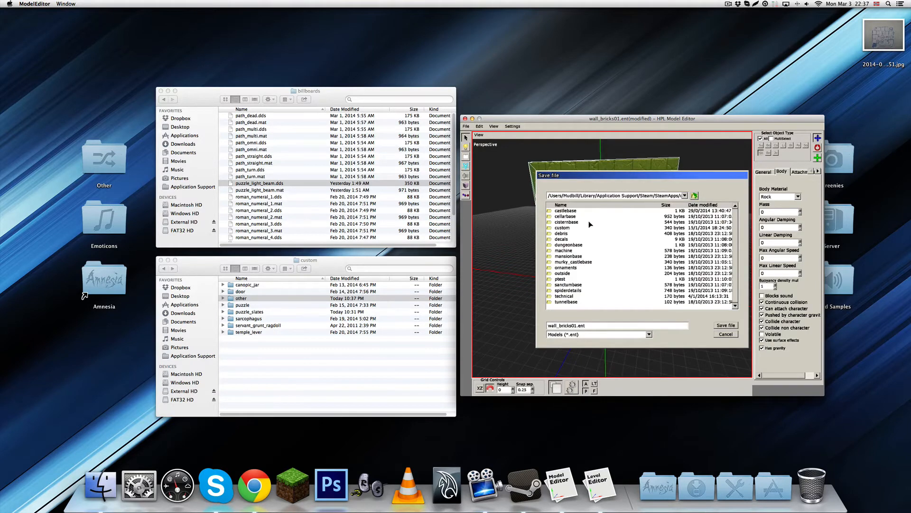
pyautogui.click(693, 196)
pyautogui.doubleClick(558, 256)
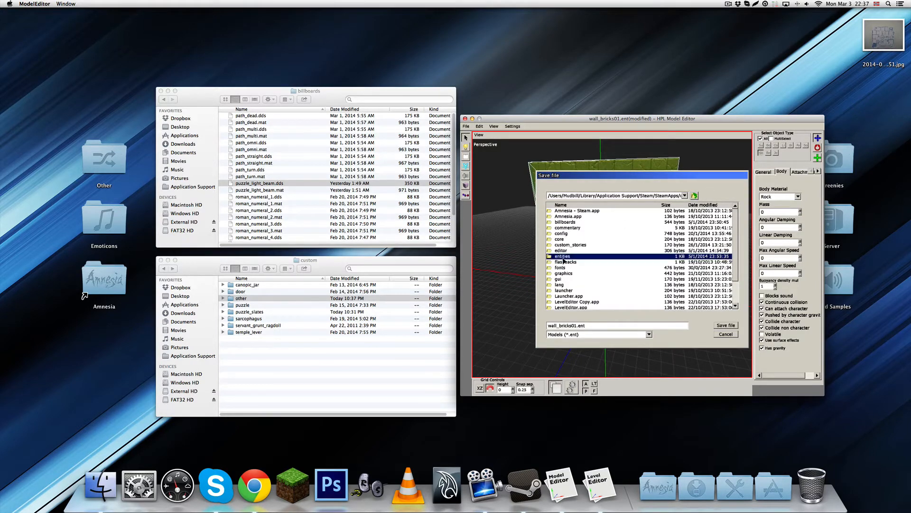
pyautogui.doubleClick(560, 239)
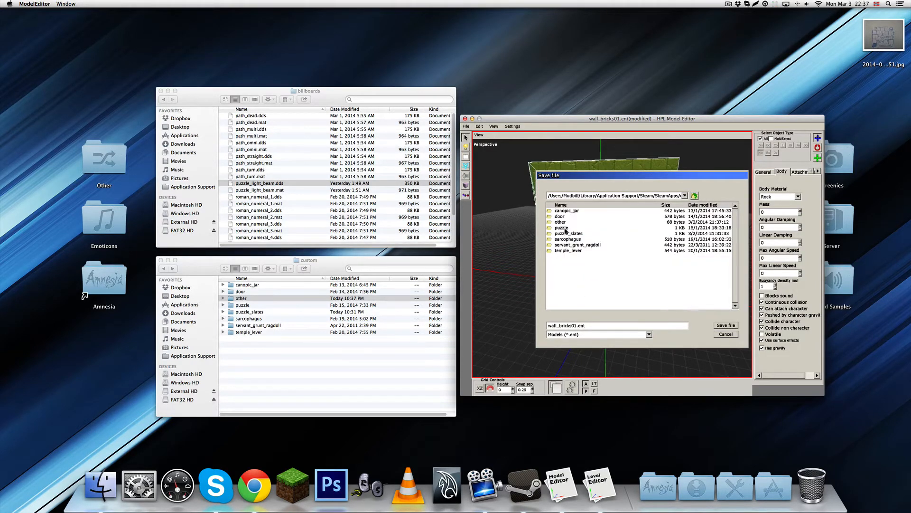
pyautogui.doubleClick(563, 228)
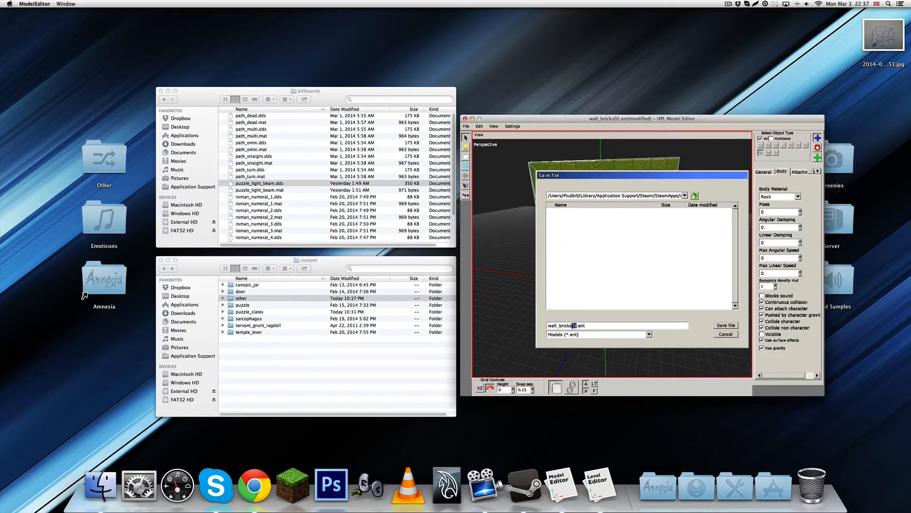
# Name the entity file wall_bricks01_move_x.ent and save it
pyautogui.doubleClick(577, 326)
pyautogui.click(578, 326)
pyautogui.press('BackSpace')
pyautogui.write('_')
pyautogui.write('lin')
pyautogui.write('move_x')
pyautogui.click(720, 324)
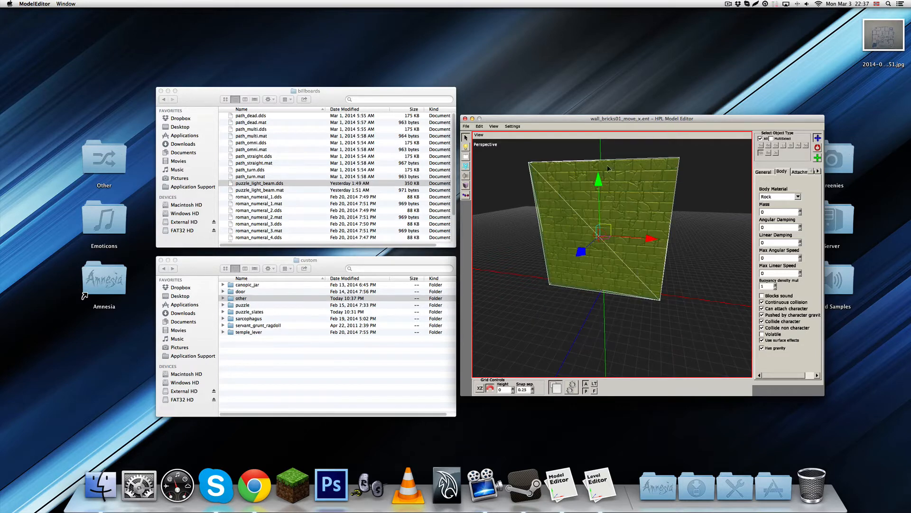
# Set the wall entity's MoveAxis to Z in the user defined variables
pyautogui.click(512, 126)
pyautogui.click(522, 134)
pyautogui.scroll(-5, 649, 291)
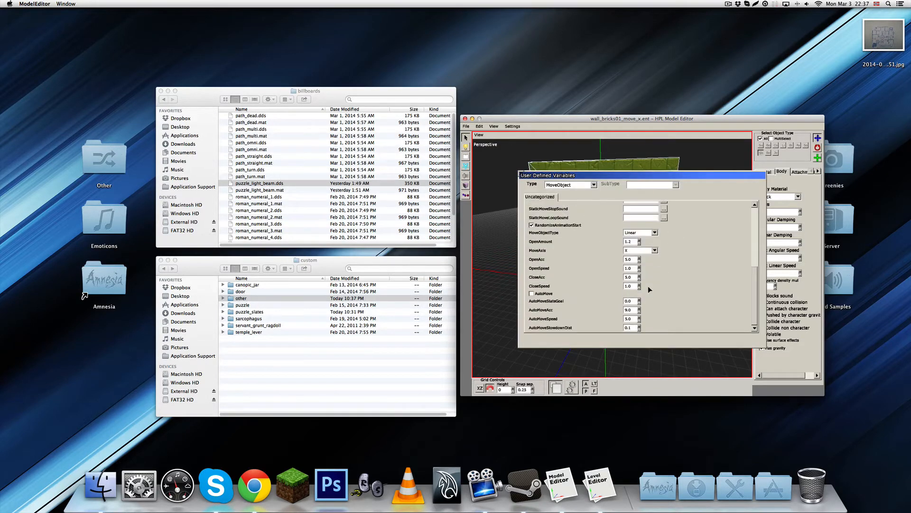
pyautogui.click(646, 250)
pyautogui.click(633, 257)
pyautogui.click(642, 251)
pyautogui.click(633, 268)
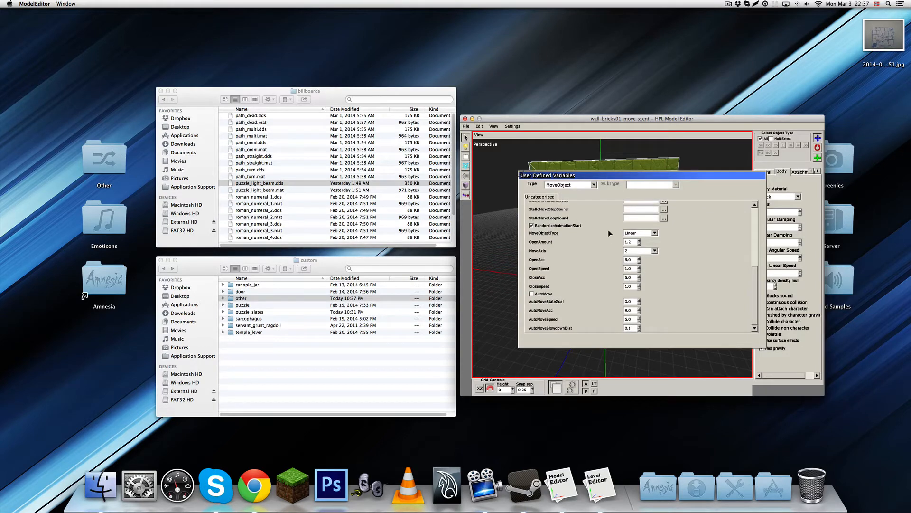
pyautogui.click(507, 159)
# Save the Z-axis variant as wall_bricks01_move_z.ent in the same folder
pyautogui.click(465, 126)
pyautogui.click(478, 157)
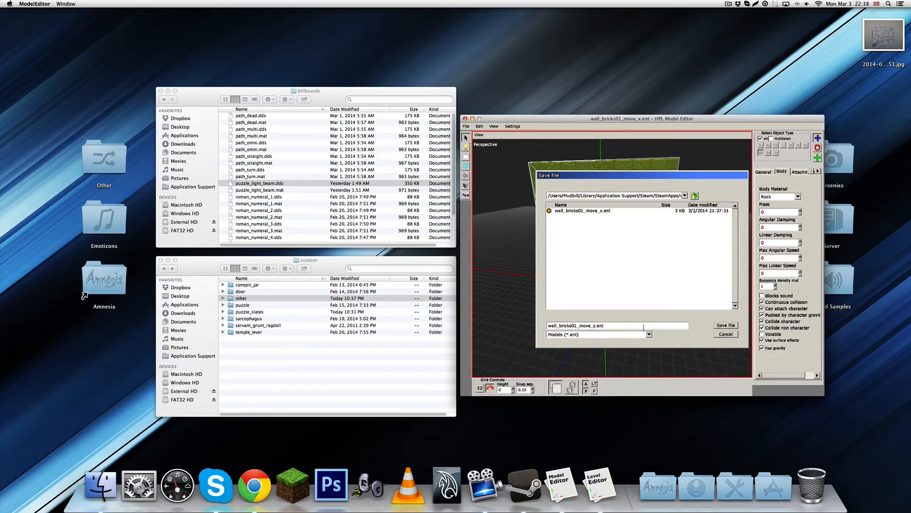
pyautogui.click(726, 326)
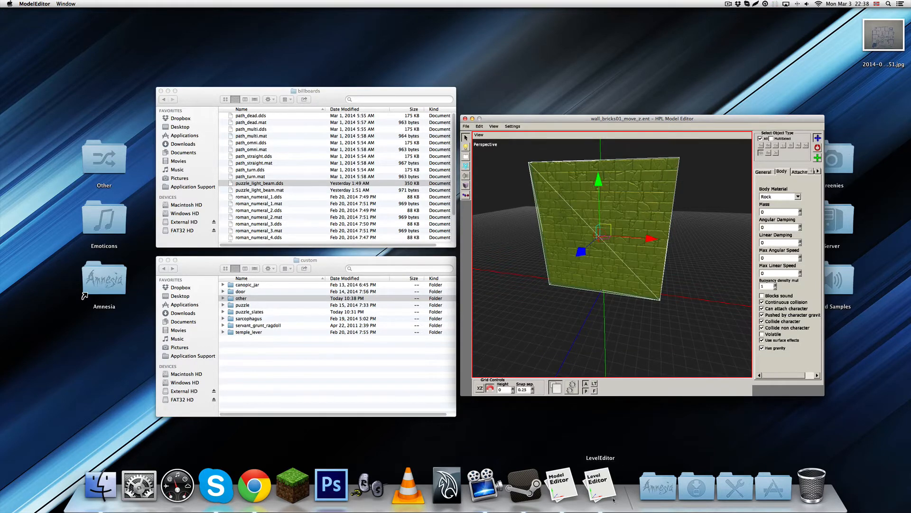
# Launch the Level Editor with an empty, unnamed map
pyautogui.click(566, 494)
pyautogui.click(603, 497)
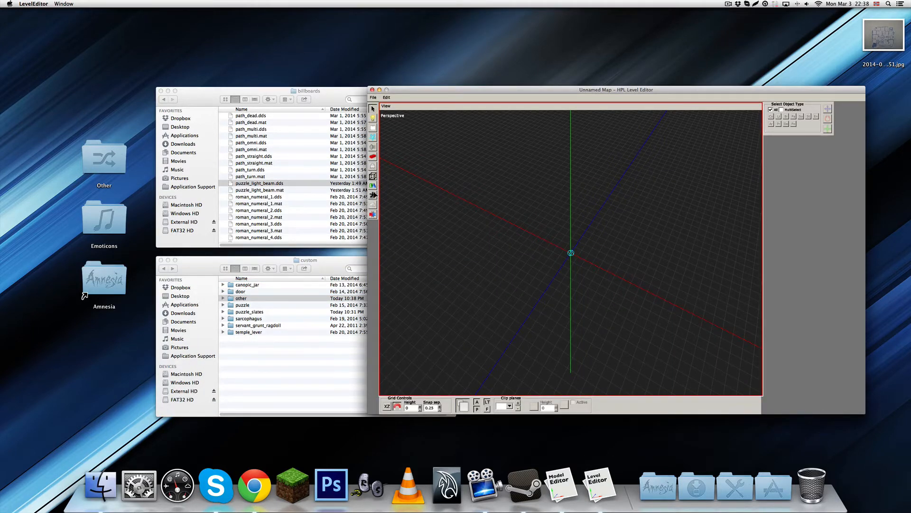
pyautogui.keyDown('alt'); pyautogui.moveTo(541, 278); pyautogui.dragTo(606, 291, button='middle'); pyautogui.keyUp('alt')
# Start a plane primitive and browse the custom static object folders, including textures and temple, for its material
pyautogui.click(373, 185)
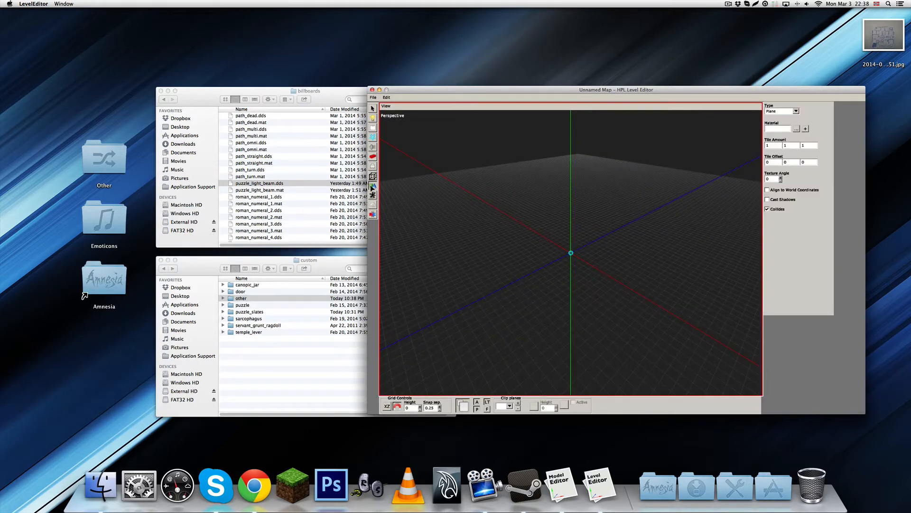
pyautogui.click(797, 129)
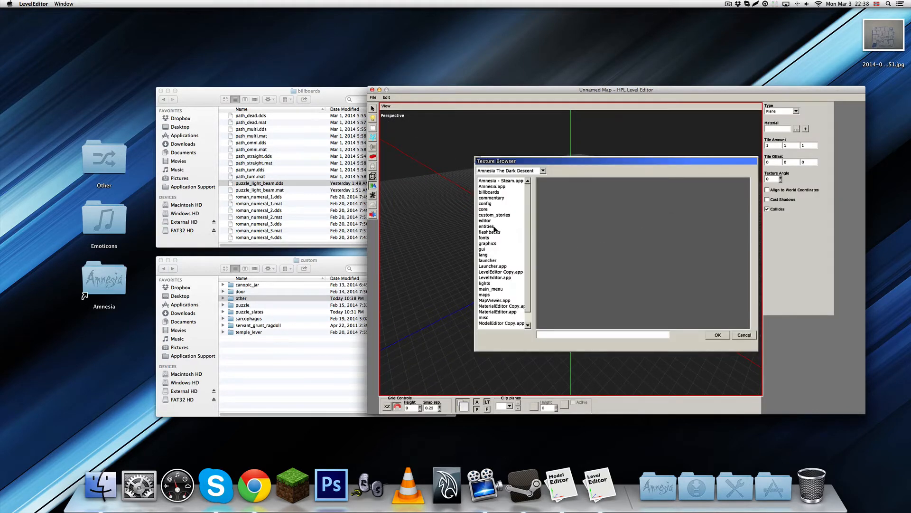
pyautogui.scroll(-5, 492, 296)
pyautogui.click(491, 306)
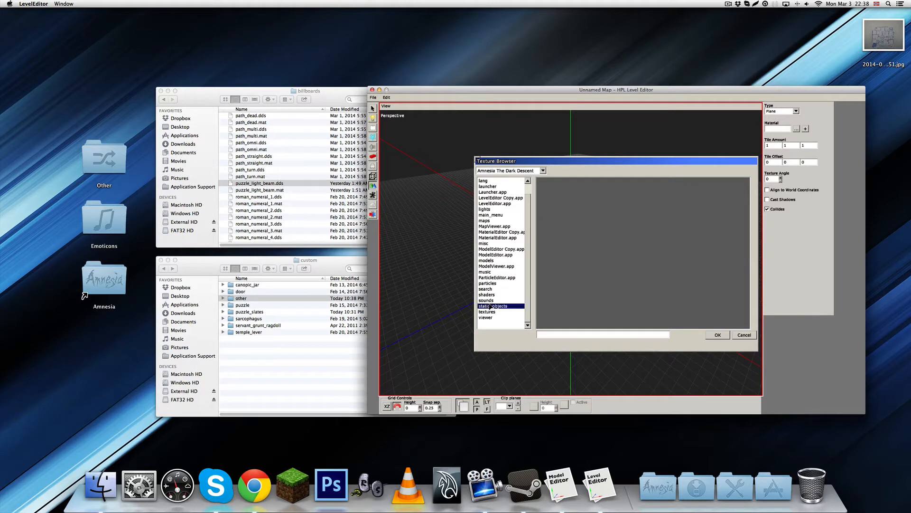
pyautogui.doubleClick(496, 308)
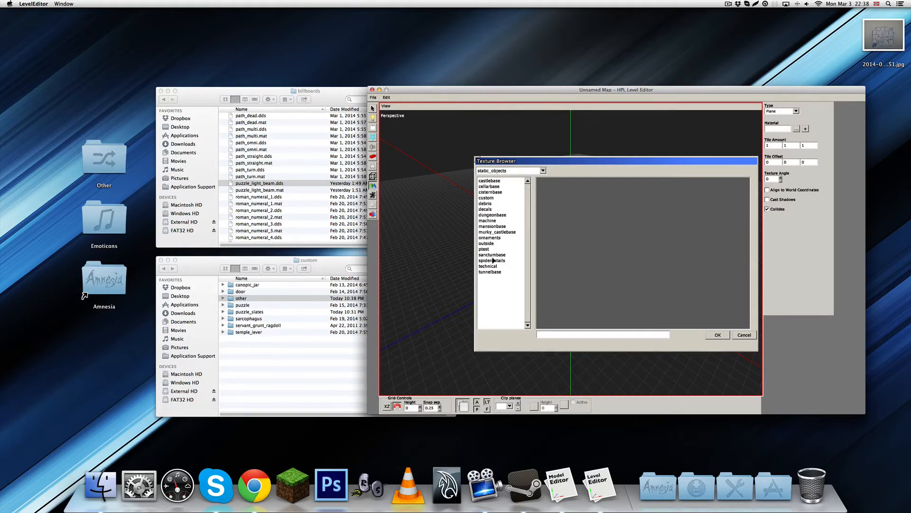
pyautogui.doubleClick(486, 197)
pyautogui.doubleClick(487, 209)
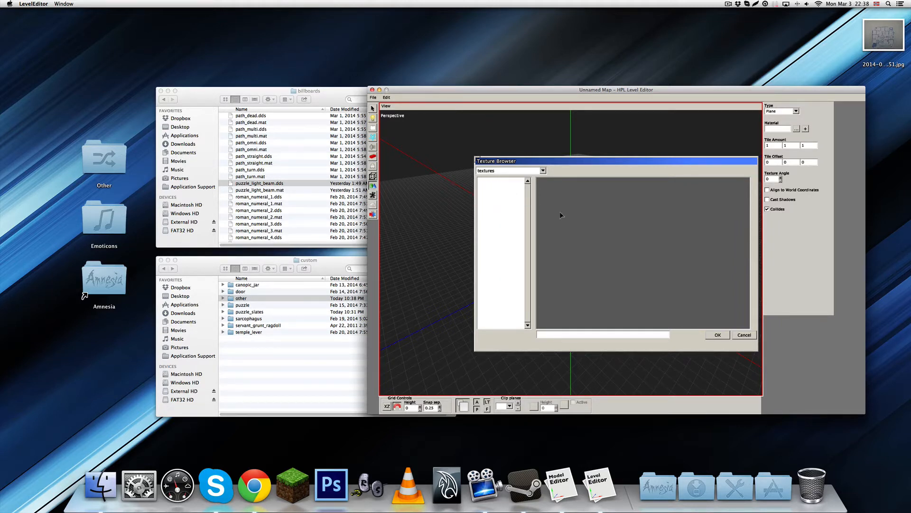
pyautogui.click(543, 170)
pyautogui.click(507, 235)
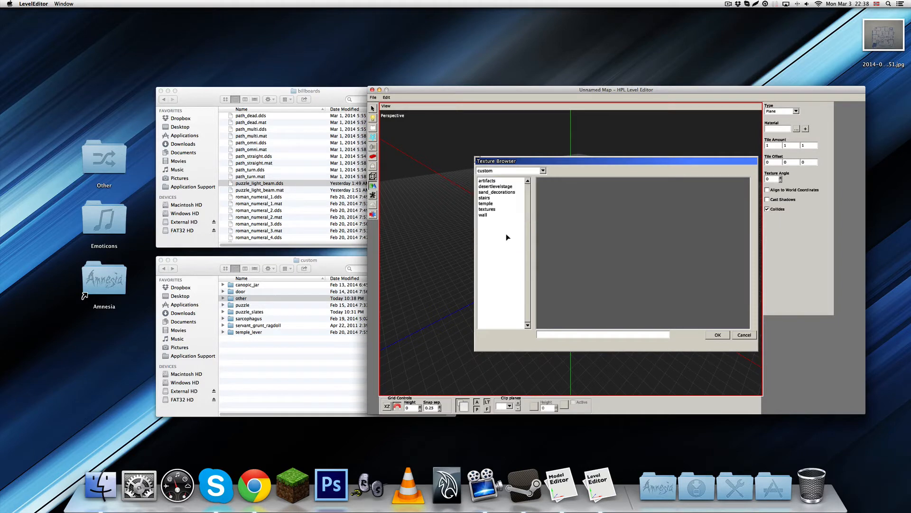
pyautogui.doubleClick(486, 203)
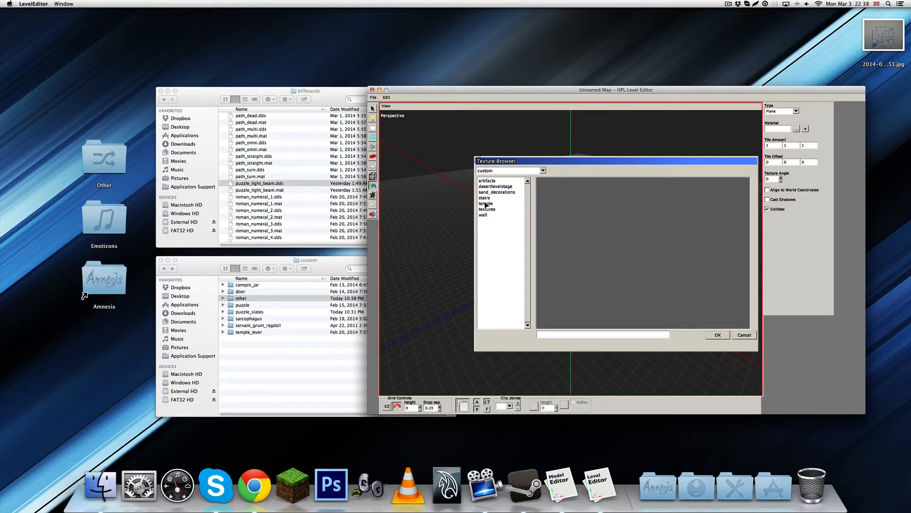
pyautogui.click(541, 171)
pyautogui.click(526, 178)
# Choose the sandstone tiles material from the temple custom story's textures folder for the plane
pyautogui.click(526, 171)
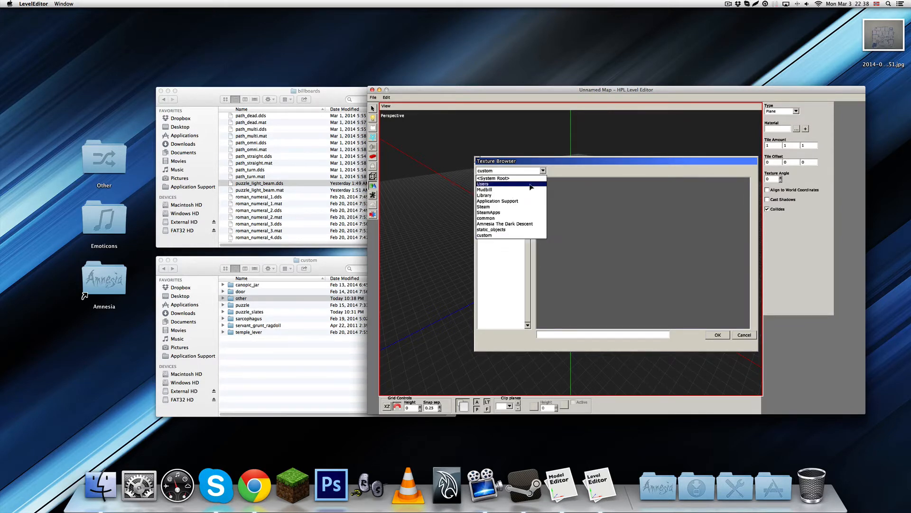
pyautogui.click(495, 224)
pyautogui.doubleClick(495, 216)
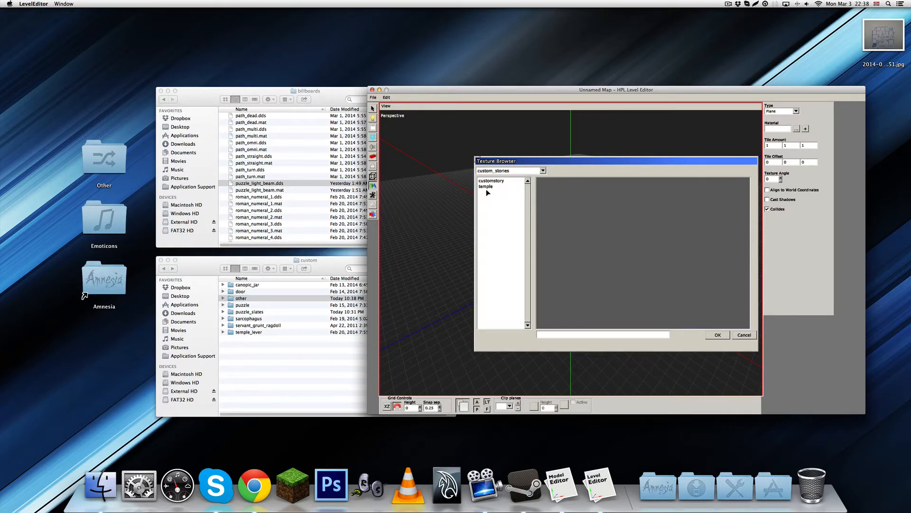
pyautogui.doubleClick(487, 186)
pyautogui.click(492, 199)
pyautogui.doubleClick(493, 199)
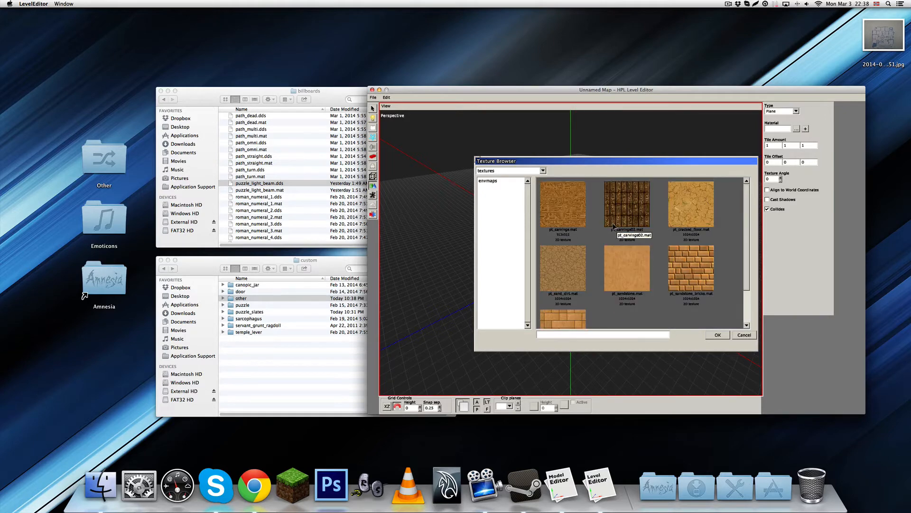
pyautogui.click(684, 213)
pyautogui.scroll(-2, 684, 212)
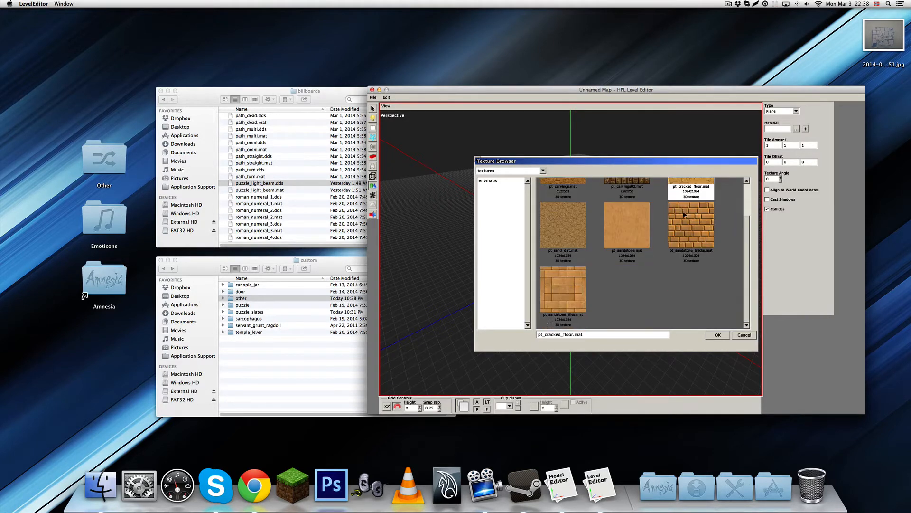
pyautogui.click(560, 303)
pyautogui.click(718, 334)
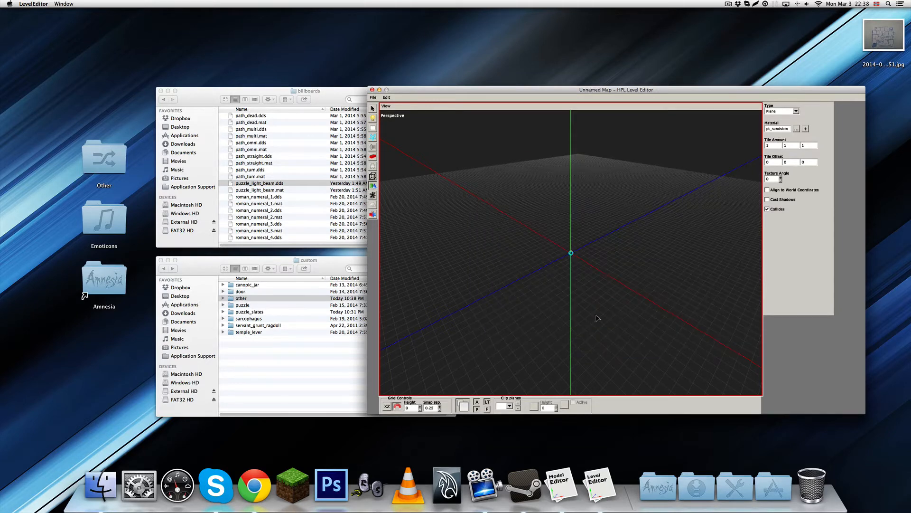
# Draw a rectangular floor plane about 7.75 by 10 units on the grid and select it
pyautogui.keyDown('alt'); pyautogui.moveTo(530, 342); pyautogui.dragTo(496, 358); pyautogui.keyUp('alt')
pyautogui.moveTo(471, 181); pyautogui.dragTo(694, 335)
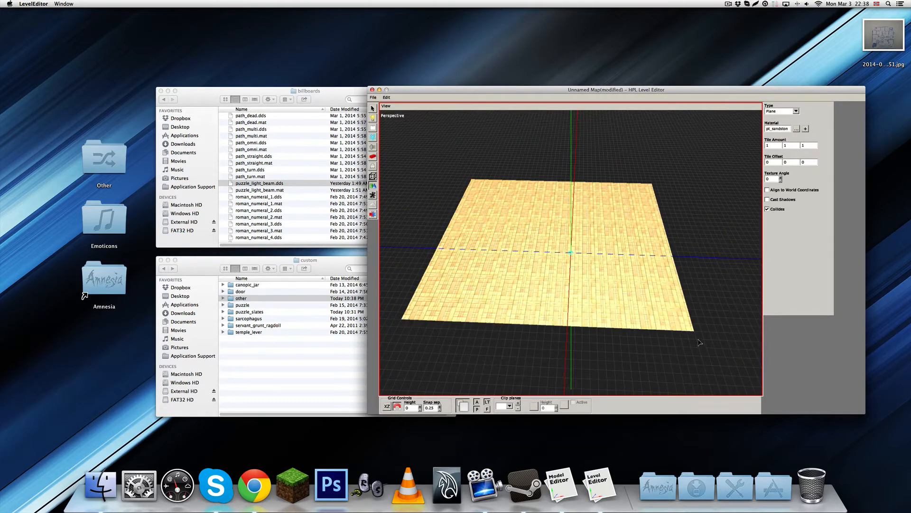
pyautogui.press('1')
pyautogui.click(570, 265)
# Move the floor plane so that its corner sits at the origin, position 0, 0, 0
pyautogui.scroll(6, 577, 317)
pyautogui.keyDown('alt'); pyautogui.moveTo(577, 317); pyautogui.dragTo(532, 301); pyautogui.keyUp('alt')
pyautogui.scroll(3, 571, 274)
pyautogui.click(479, 408)
pyautogui.click(475, 408)
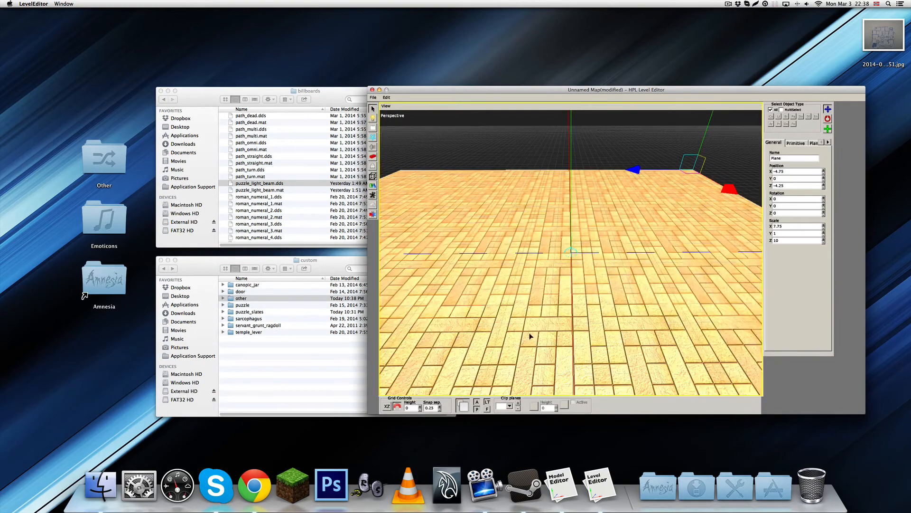
pyautogui.keyDown('alt'); pyautogui.moveTo(533, 336); pyautogui.dragTo(555, 266); pyautogui.keyUp('alt')
pyautogui.keyDown('alt'); pyautogui.moveTo(524, 317); pyautogui.dragTo(540, 231); pyautogui.keyUp('alt')
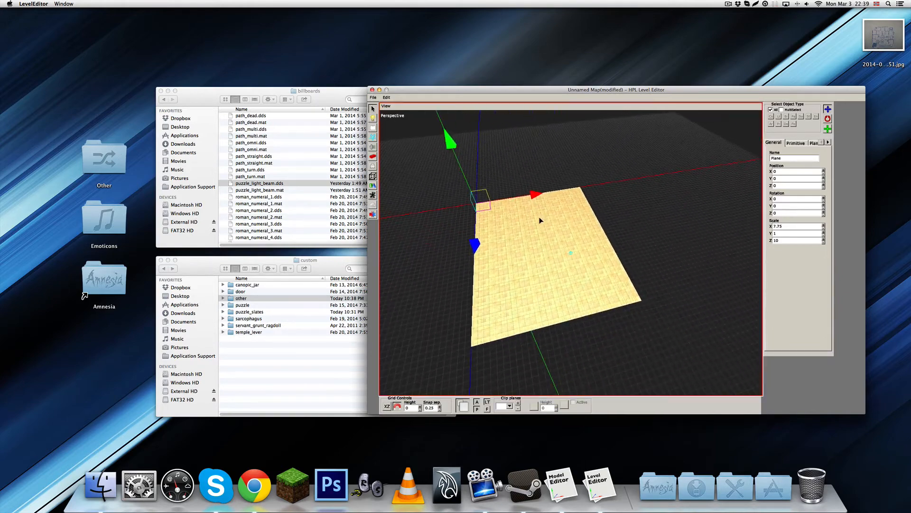
# Scale the floor plane up to about 19.75 units in X and 17.25 in Z, and deselect it
pyautogui.press('r')
pyautogui.moveTo(540, 195); pyautogui.dragTo(618, 188)
pyautogui.moveTo(473, 253); pyautogui.dragTo(477, 307)
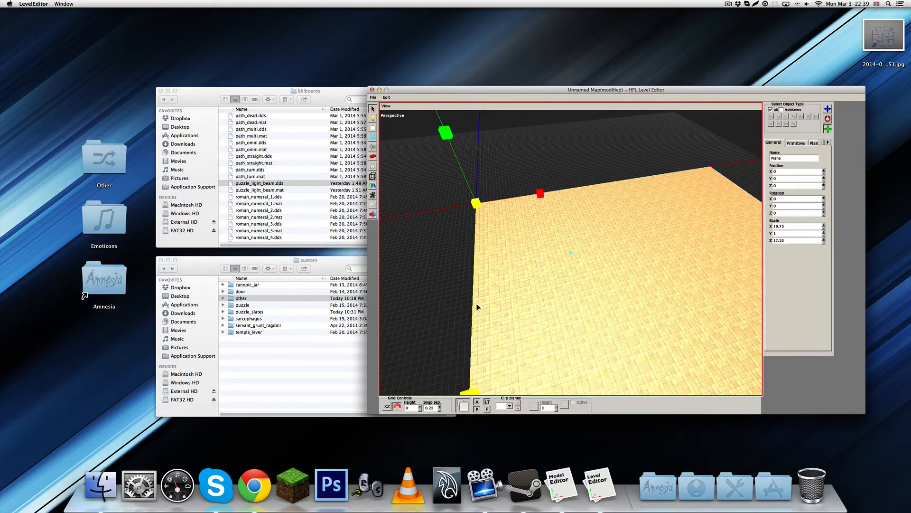
pyautogui.press('w')
pyautogui.click(458, 299)
pyautogui.keyDown('alt'); pyautogui.moveTo(636, 305); pyautogui.dragTo(552, 297); pyautogui.keyUp('alt')
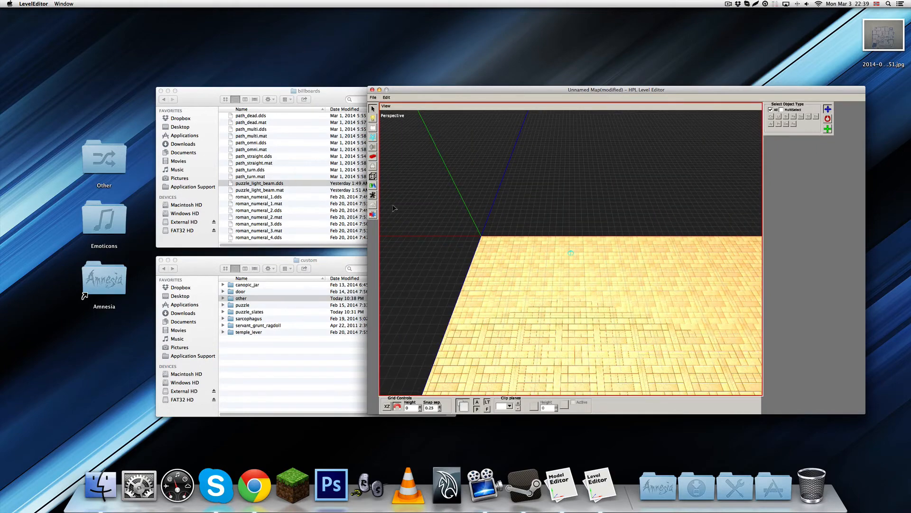
# Switch to placing static objects and choose the custom object set
pyautogui.click(373, 166)
pyautogui.click(373, 176)
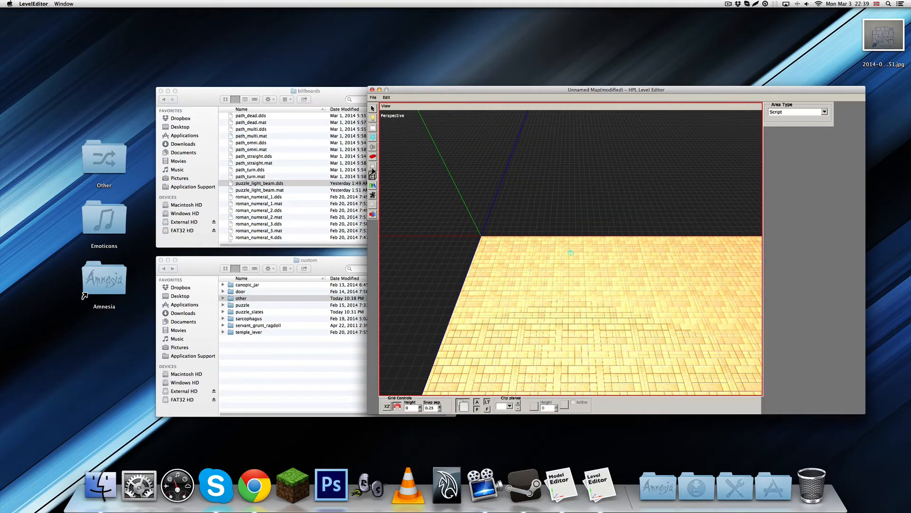
pyautogui.click(373, 156)
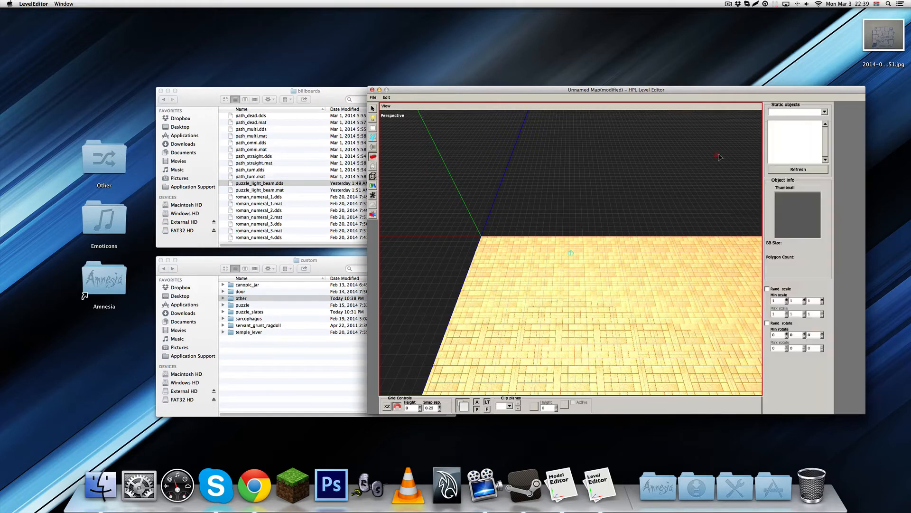
pyautogui.click(824, 112)
pyautogui.click(782, 139)
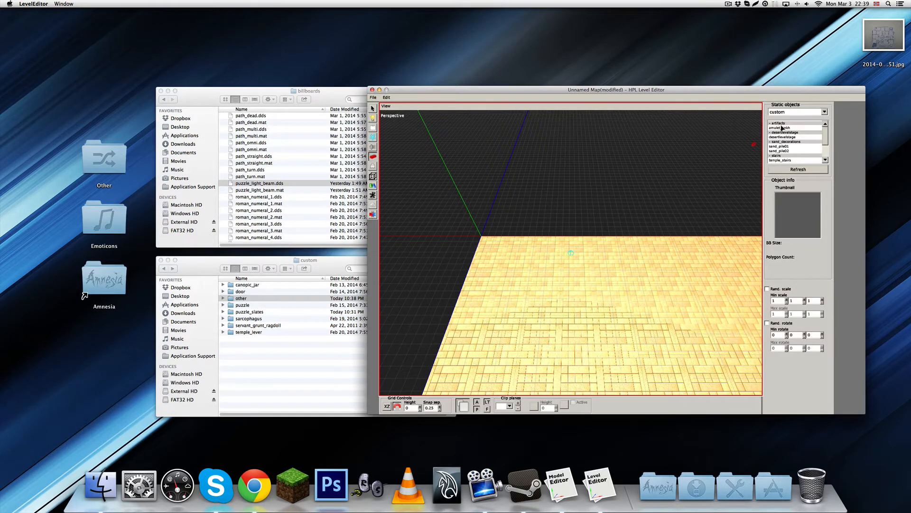
# Try placing the desertlevelstage object beyond the floor's far edge and undo it
pyautogui.click(788, 137)
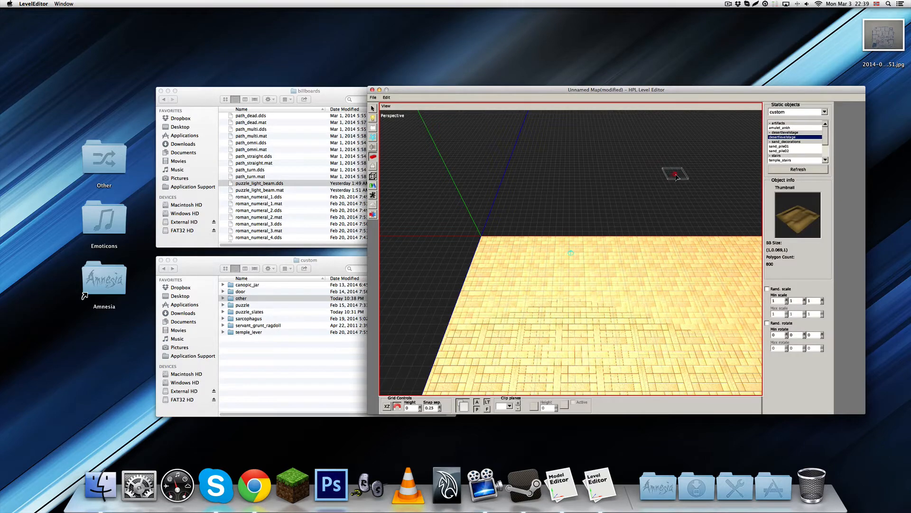
pyautogui.click(605, 216)
pyautogui.keyDown('alt'); pyautogui.moveTo(602, 212); pyautogui.dragTo(563, 179); pyautogui.keyUp('alt')
pyautogui.hotkey('ctrl', 'z')
pyautogui.keyDown('alt'); pyautogui.moveTo(574, 241); pyautogui.dragTo(614, 282); pyautogui.keyUp('alt')
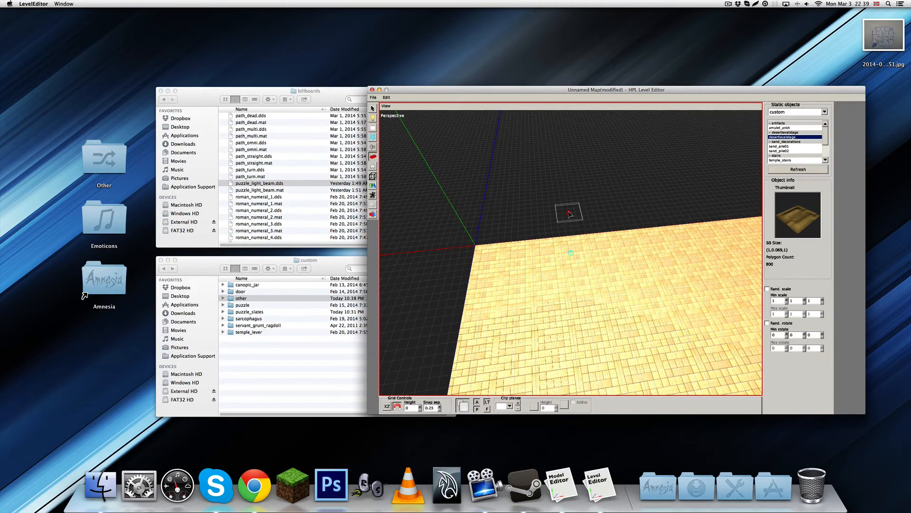
# Preview the sand pile and temple stairs objects in the custom set, ending on temple_stairs_plain
pyautogui.click(790, 147)
pyautogui.click(792, 151)
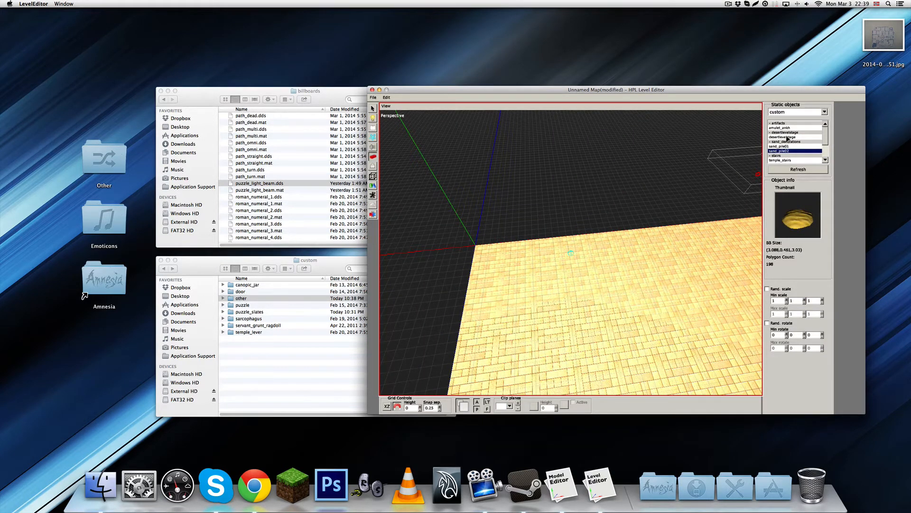
pyautogui.click(788, 137)
pyautogui.click(791, 146)
pyautogui.click(797, 151)
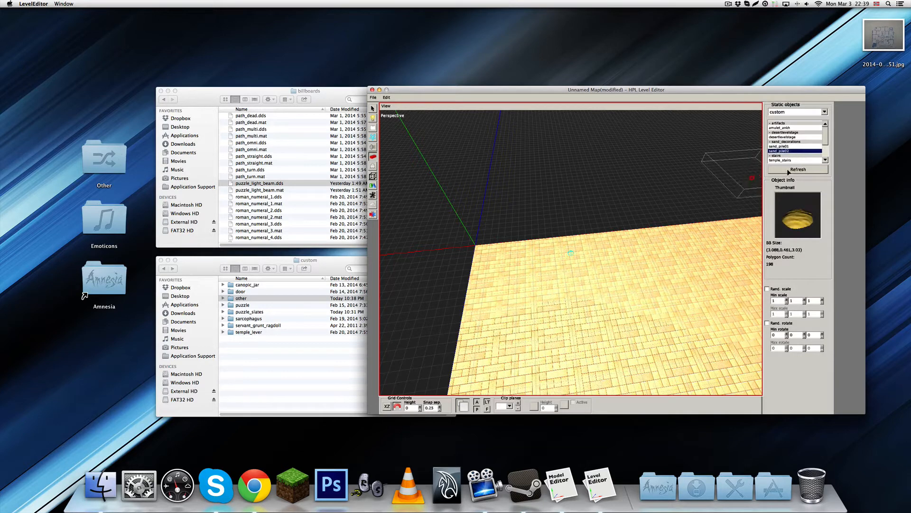
pyautogui.click(794, 161)
pyautogui.click(794, 161)
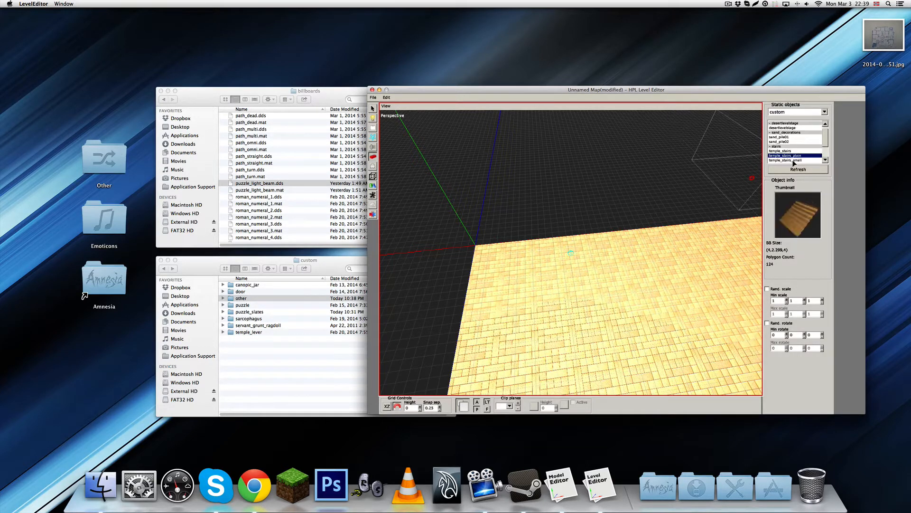
# Try the temple_stairs_plain object against the floor's edge, inspecting it from several sides, and undo its placement
pyautogui.click(595, 200)
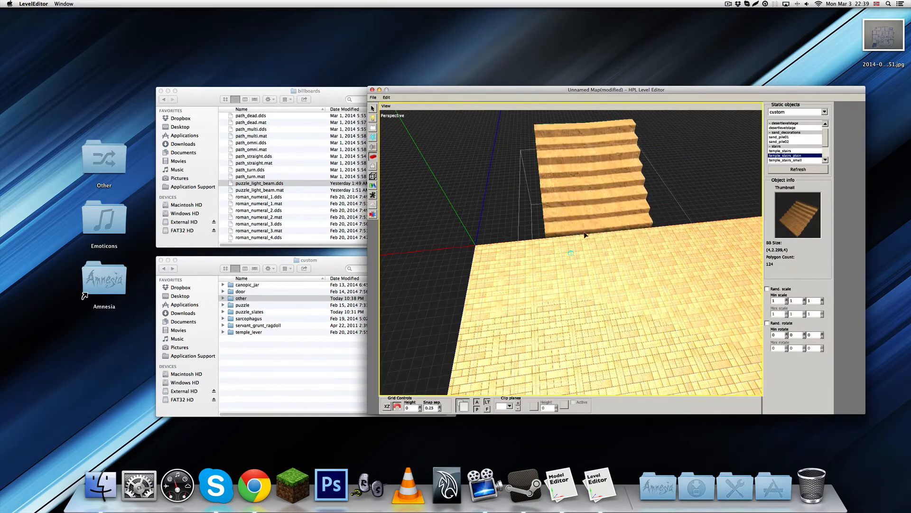
pyautogui.keyDown('alt'); pyautogui.moveTo(575, 203); pyautogui.dragTo(580, 232); pyautogui.keyUp('alt')
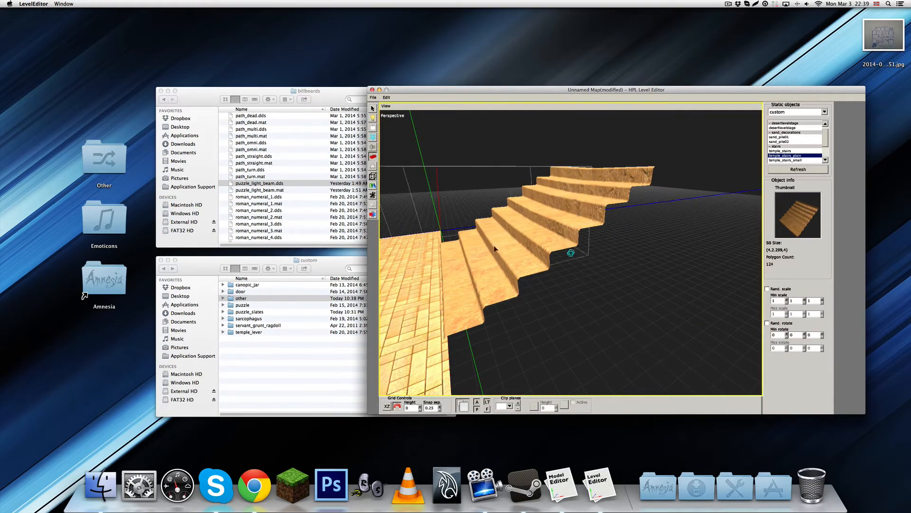
pyautogui.keyDown('alt'); pyautogui.moveTo(503, 243); pyautogui.dragTo(594, 226); pyautogui.keyUp('alt')
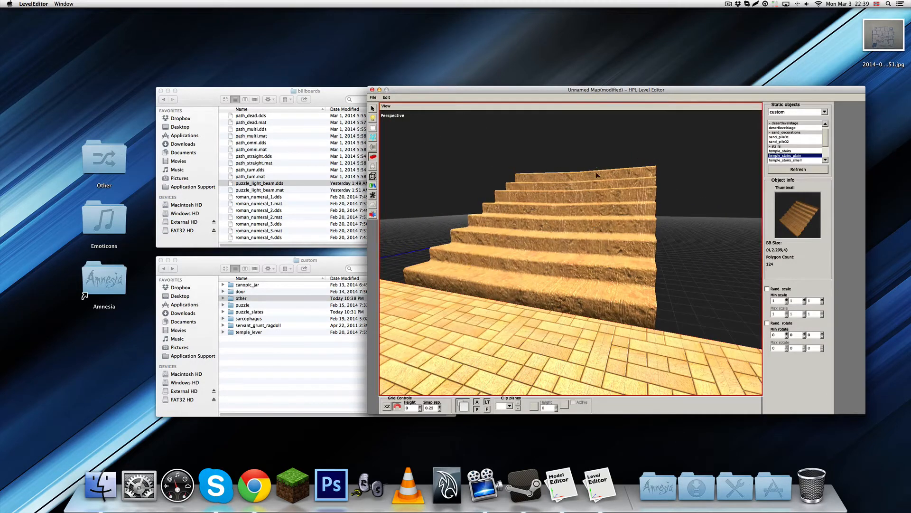
pyautogui.keyDown('alt'); pyautogui.moveTo(541, 268); pyautogui.dragTo(629, 274); pyautogui.keyUp('alt')
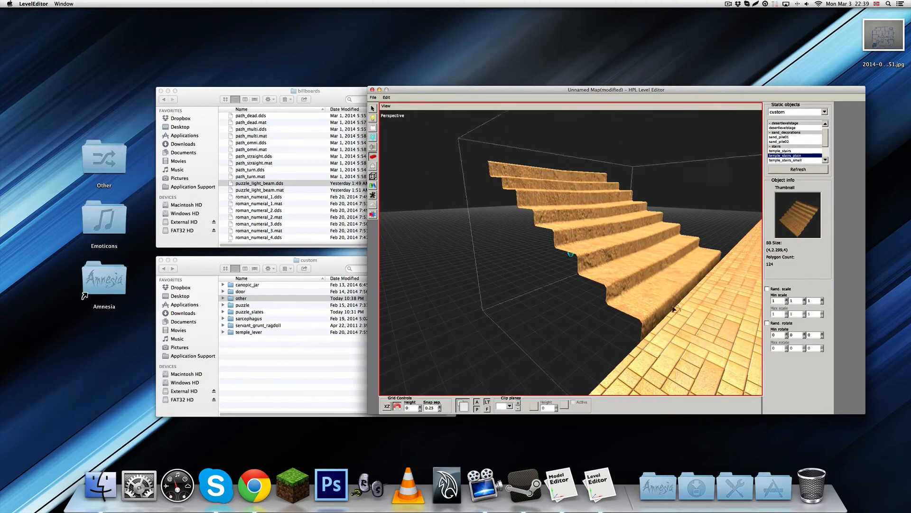
pyautogui.keyDown('alt'); pyautogui.moveTo(660, 259); pyautogui.dragTo(598, 306); pyautogui.keyUp('alt')
pyautogui.scroll(1, 587, 284)
pyautogui.scroll(-2, 598, 306)
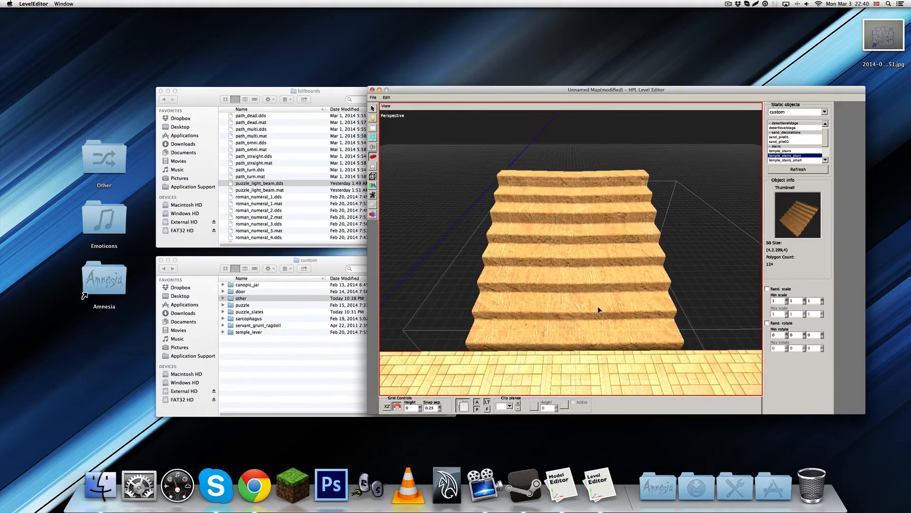
pyautogui.press('super+z')
pyautogui.keyDown('alt'); pyautogui.moveTo(599, 311); pyautogui.dragTo(646, 215, button='middle'); pyautogui.keyUp('alt')
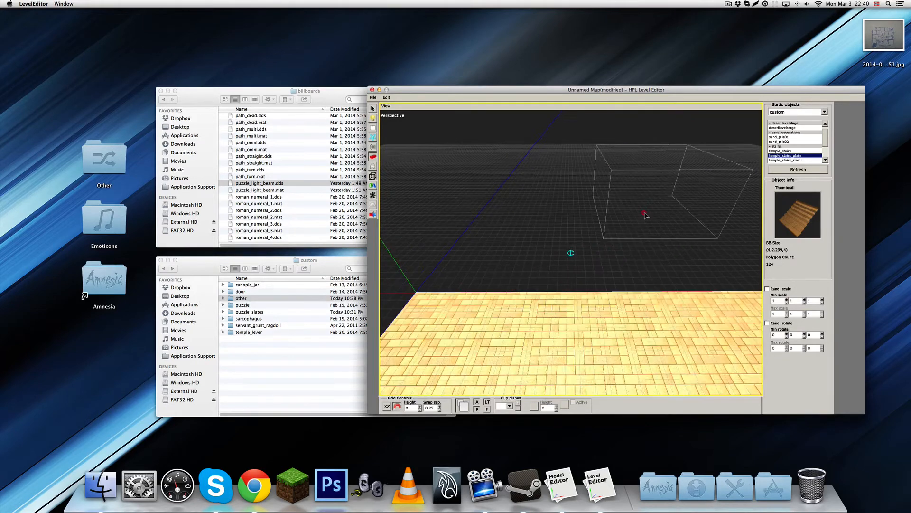
# Go through the remaining custom static objects and pick pt_wall_doorway01 from the wall group for placement
pyautogui.click(788, 161)
pyautogui.press('Down')
pyautogui.press('Down')
pyautogui.press('Down')
pyautogui.press('Down')
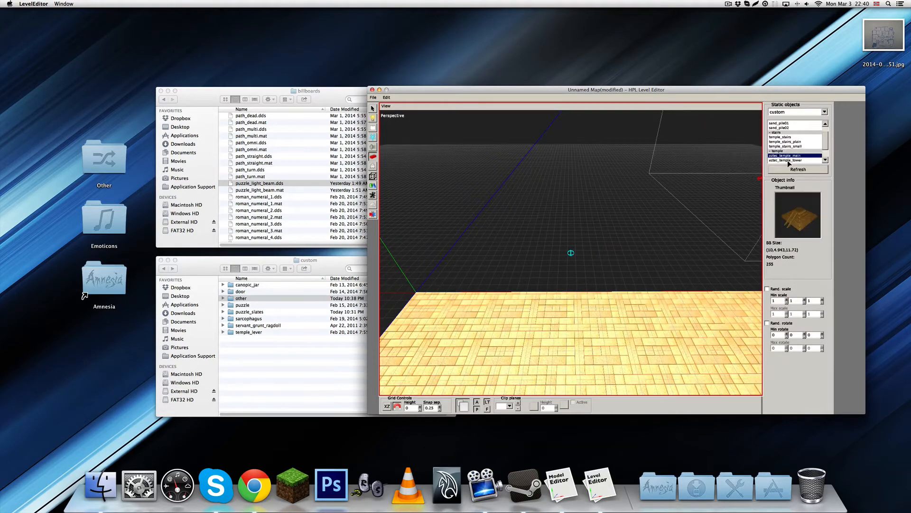
pyautogui.press('Down')
pyautogui.press('Down')
pyautogui.press('Down')
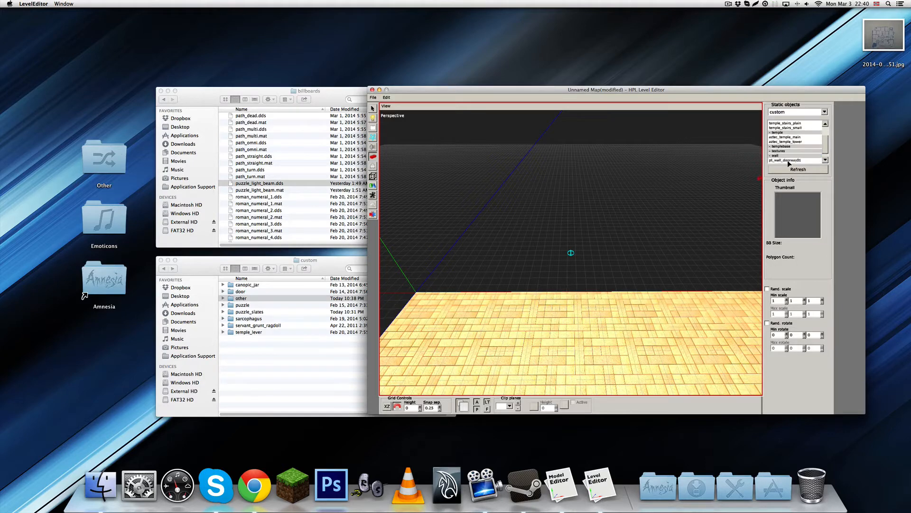
pyautogui.click(789, 152)
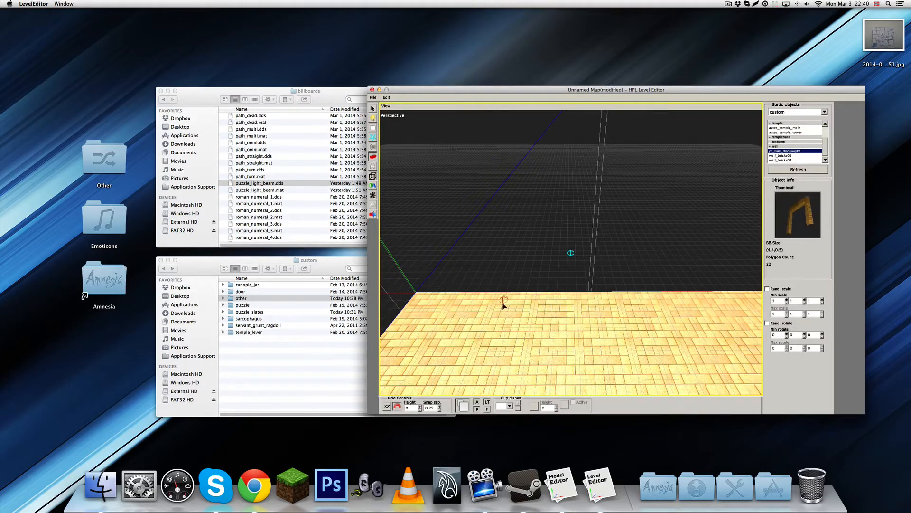
# Place the pt_wall_doorway01 object along the floor's far edge at X 3, Y 0, Z -0.25
pyautogui.keyDown('alt'); pyautogui.moveTo(505, 300); pyautogui.dragTo(563, 291); pyautogui.keyUp('alt')
pyautogui.click(570, 281)
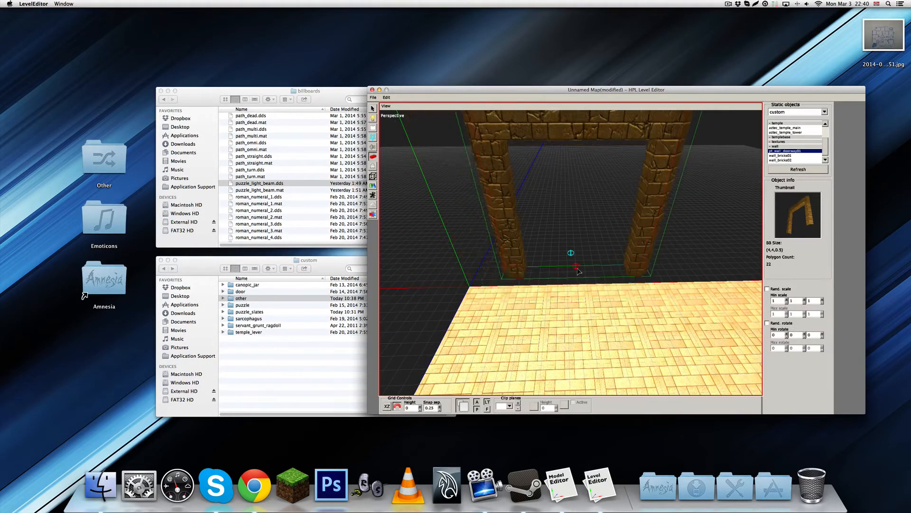
pyautogui.keyDown('alt'); pyautogui.moveTo(557, 284); pyautogui.dragTo(583, 270); pyautogui.keyUp('alt')
pyautogui.click(373, 108)
pyautogui.click(447, 200)
pyautogui.keyDown('alt'); pyautogui.moveTo(529, 307); pyautogui.dragTo(555, 297); pyautogui.keyUp('alt')
pyautogui.moveTo(617, 274); pyautogui.dragTo(549, 278)
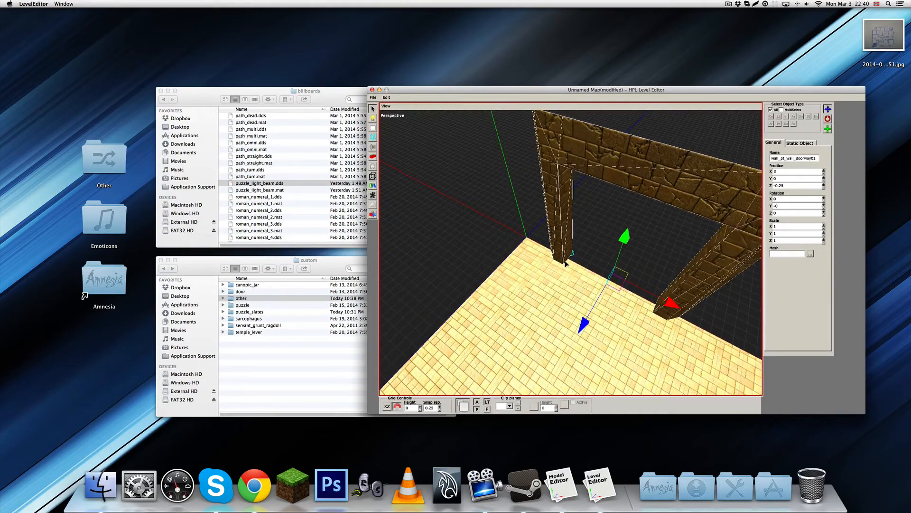
# Duplicate the doorway, rotate the copy 90 degrees about Y, and move it onto the adjacent floor edge at X -0.25, Z 3
pyautogui.moveTo(625, 345); pyautogui.dragTo(683, 343)
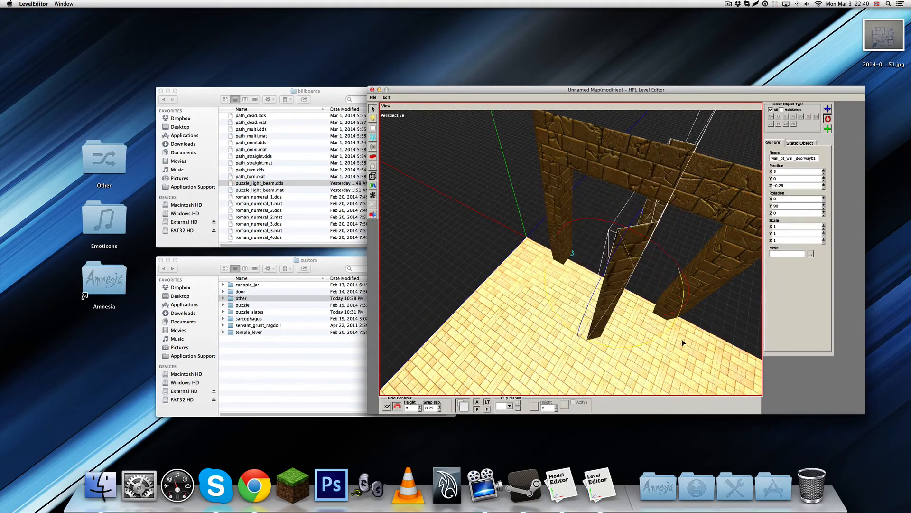
pyautogui.moveTo(618, 274); pyautogui.dragTo(526, 308)
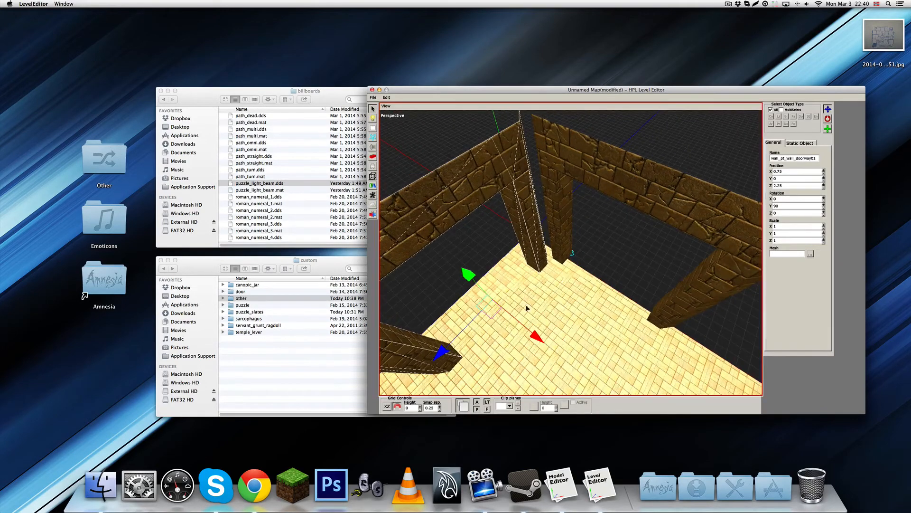
pyautogui.moveTo(449, 347); pyautogui.dragTo(459, 337)
pyautogui.keyDown('alt'); pyautogui.moveTo(517, 304); pyautogui.dragTo(443, 319); pyautogui.keyUp('alt')
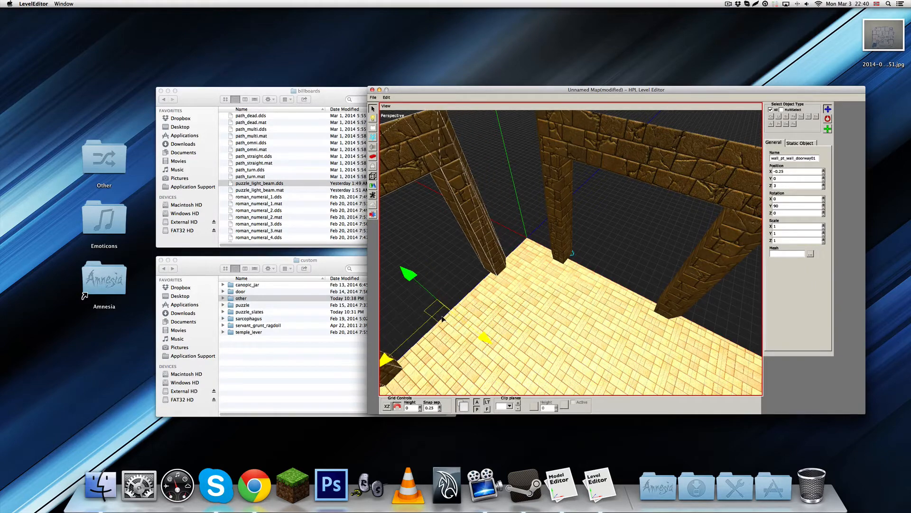
pyautogui.keyDown('alt'); pyautogui.moveTo(543, 260); pyautogui.dragTo(531, 306); pyautogui.keyUp('alt')
pyautogui.click(543, 233)
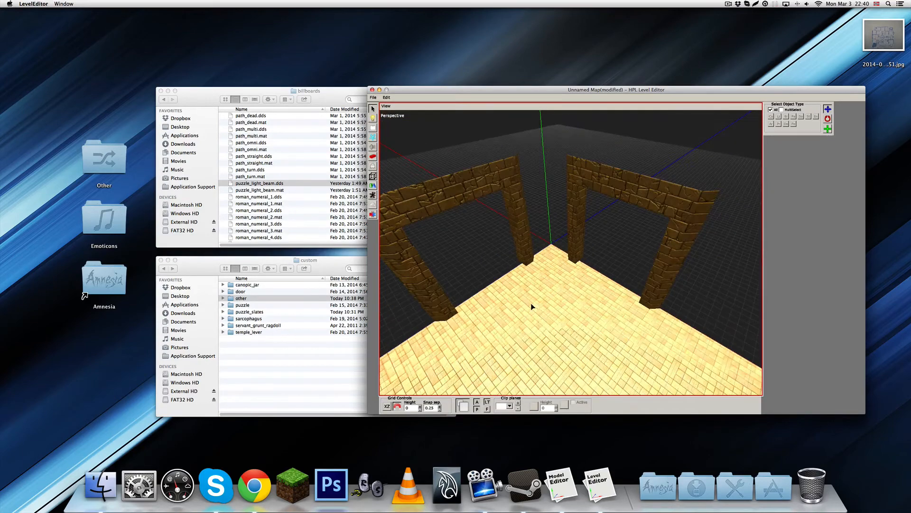
# Choose cracked_sandstone_bricks.mat from the custom static objects' temple folder as the material for a new plane primitive
pyautogui.keyDown('alt'); pyautogui.moveTo(526, 237); pyautogui.dragTo(538, 269); pyautogui.keyUp('alt')
pyautogui.click(373, 186)
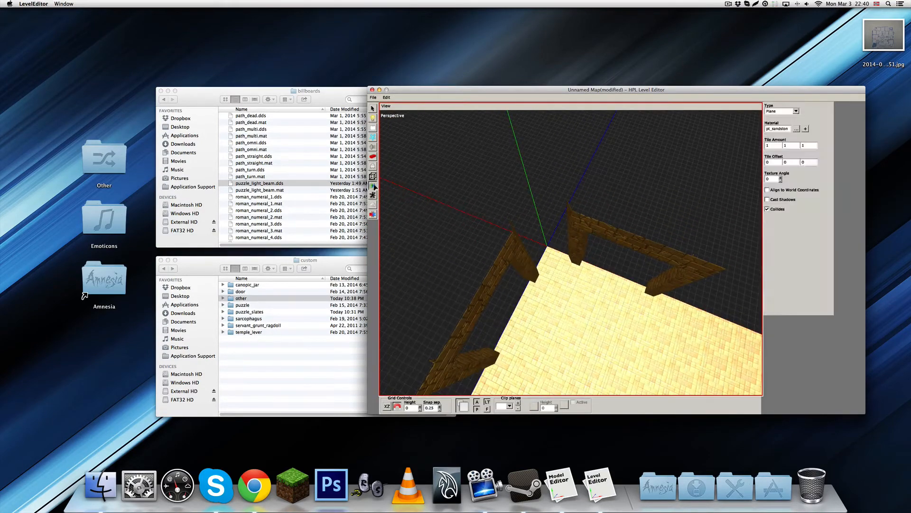
pyautogui.click(795, 129)
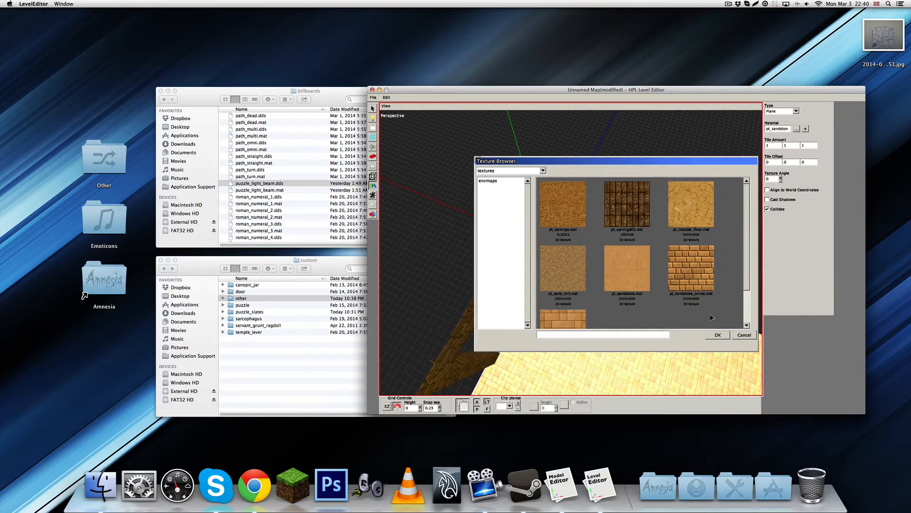
pyautogui.click(543, 170)
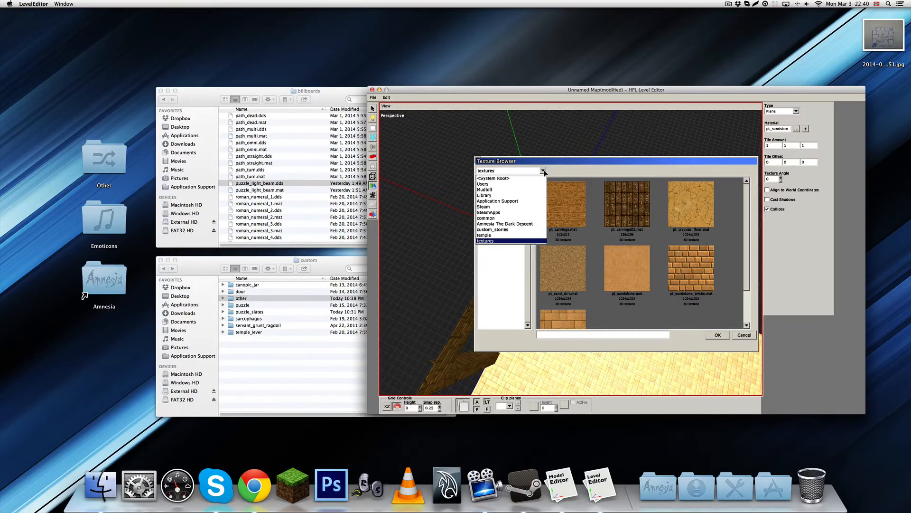
pyautogui.click(494, 224)
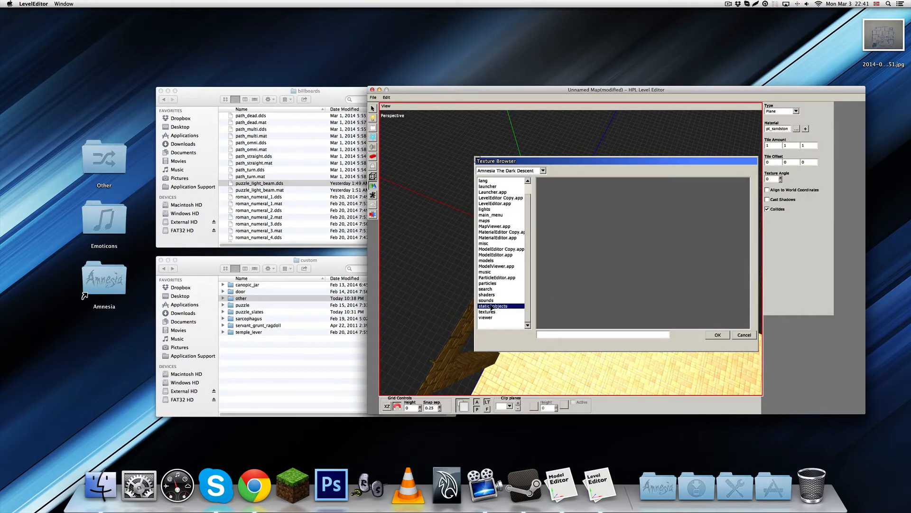
pyautogui.doubleClick(492, 306)
pyautogui.doubleClick(488, 199)
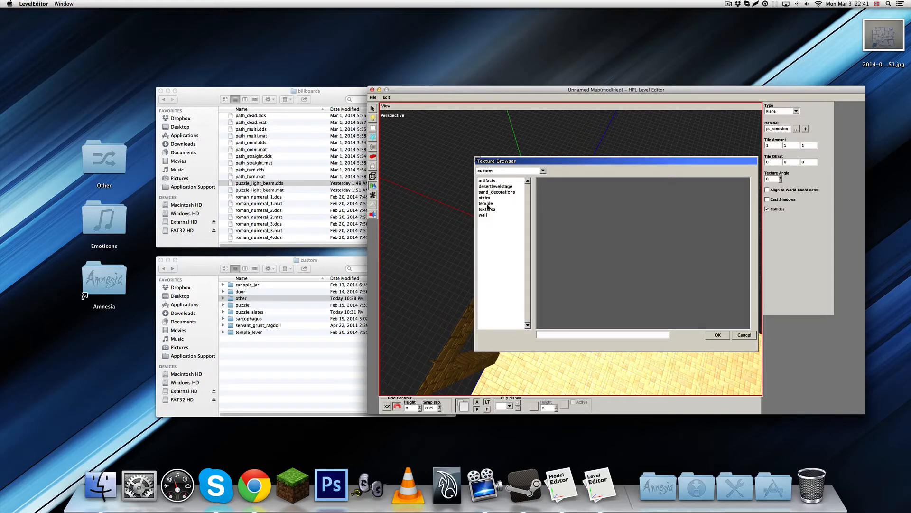
pyautogui.doubleClick(489, 205)
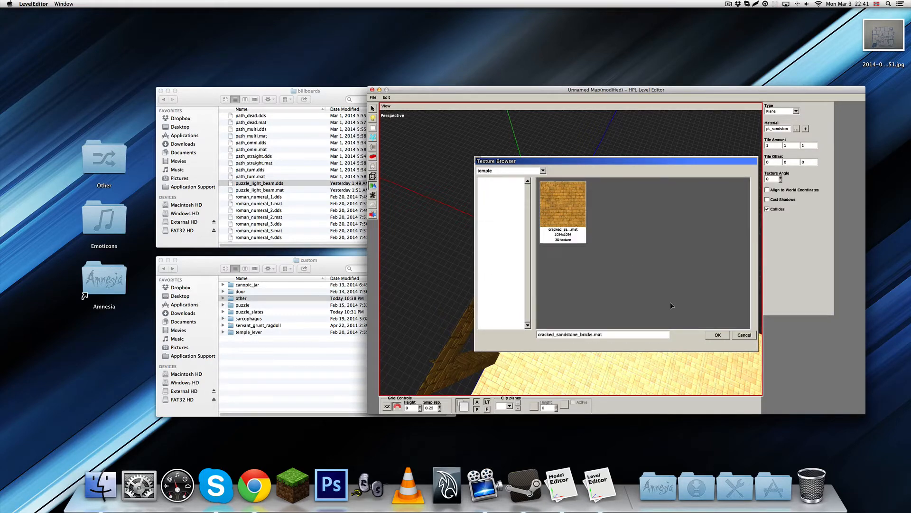
pyautogui.click(719, 337)
# Draw a 0.75 by 0.75 plane just outside the corner between the doorways and rotate it to -90 degrees about Z
pyautogui.moveTo(565, 312)
pyautogui.keyDown('alt'); pyautogui.mouseDown(button='middle')
pyautogui.moveTo(545, 270)
pyautogui.moveTo(554, 261)
pyautogui.moveTo(555, 285)
pyautogui.mouseUp(button='middle'); pyautogui.keyUp('alt')
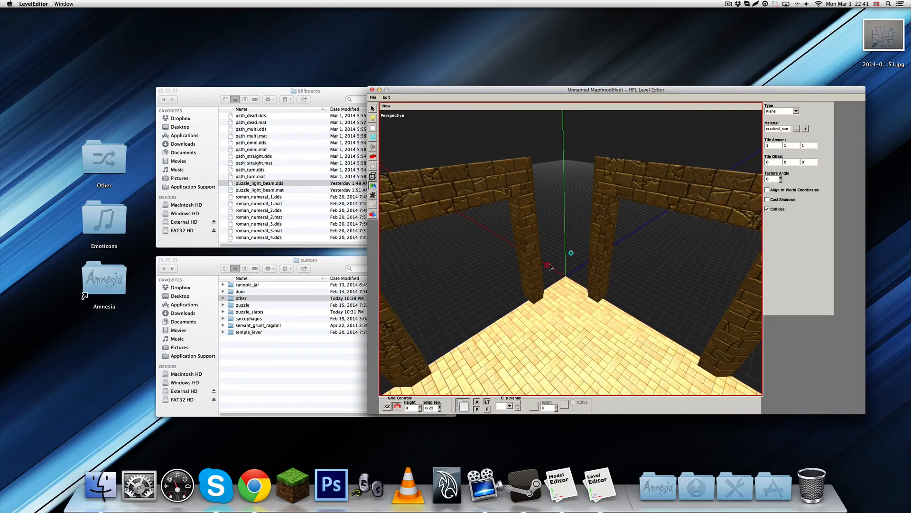
pyautogui.click(572, 268)
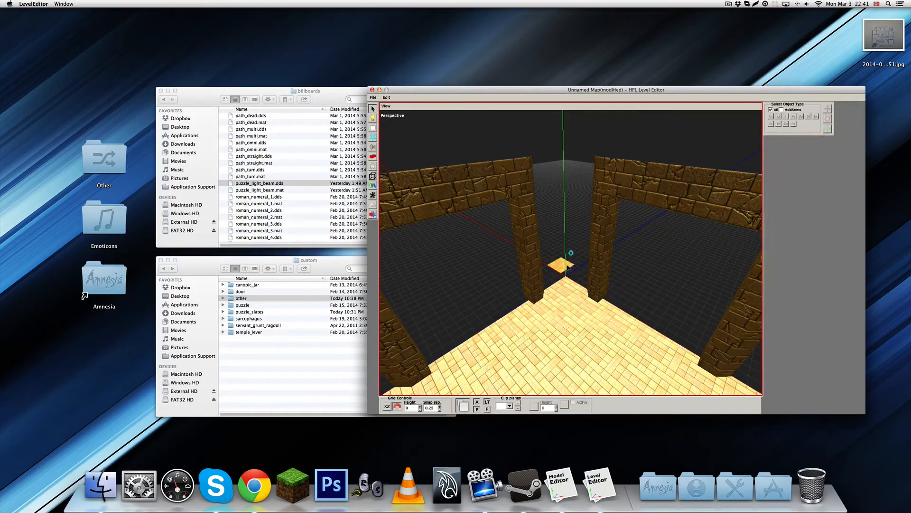
pyautogui.moveTo(595, 222); pyautogui.dragTo(602, 232)
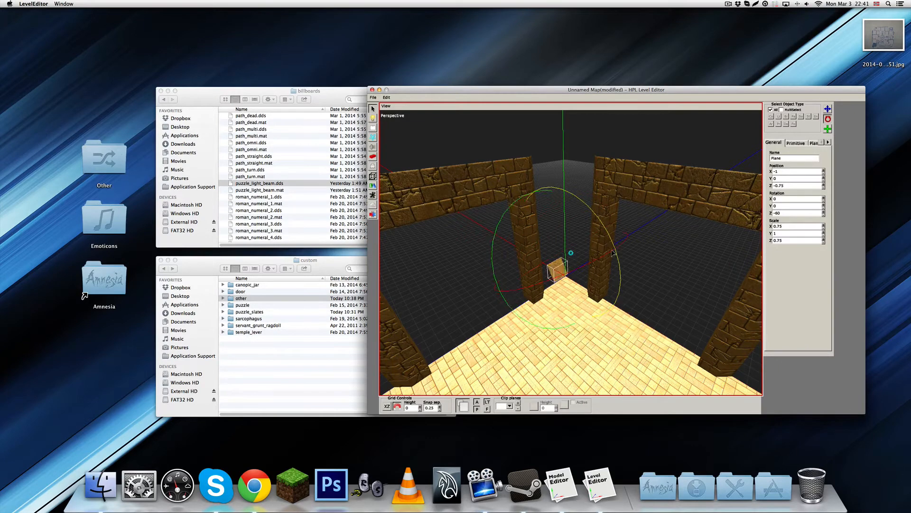
pyautogui.press('t')
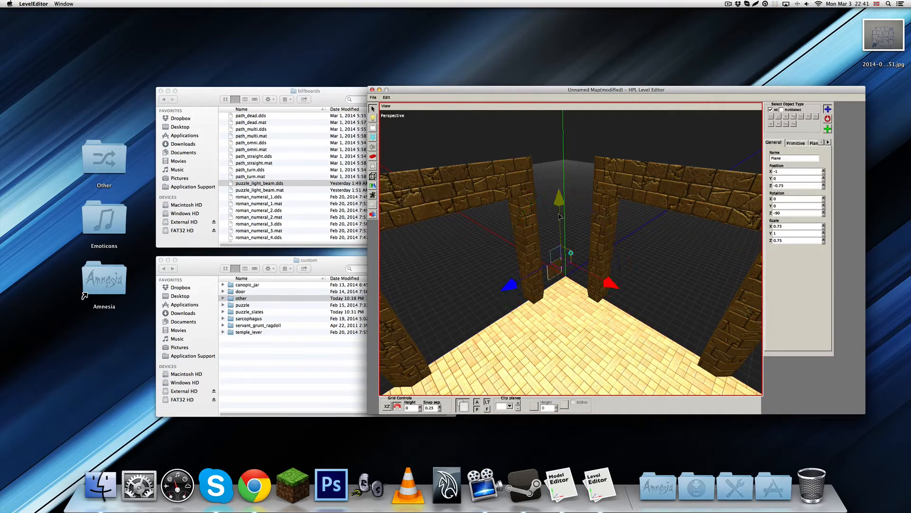
# Raise the upright plane and align it with the floor's corner at X 0, Y 4, Z 0
pyautogui.moveTo(561, 213); pyautogui.dragTo(560, 113)
pyautogui.keyDown('alt'); pyautogui.moveTo(604, 183); pyautogui.dragTo(562, 209, button='middle'); pyautogui.keyUp('alt')
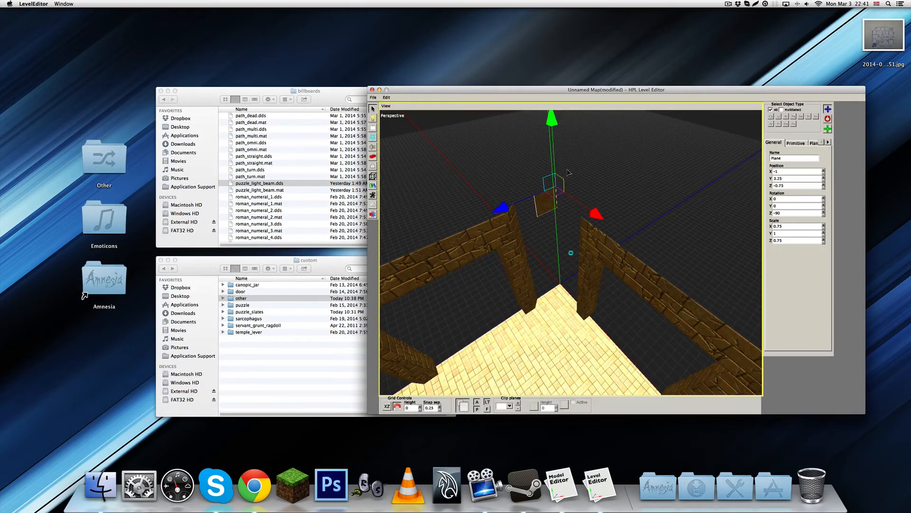
pyautogui.moveTo(559, 195); pyautogui.dragTo(558, 239)
pyautogui.keyDown('alt'); pyautogui.moveTo(559, 239); pyautogui.dragTo(627, 271, button='middle'); pyautogui.keyUp('alt')
pyautogui.moveTo(600, 297); pyautogui.dragTo(583, 280)
pyautogui.keyDown('alt'); pyautogui.moveTo(583, 280); pyautogui.dragTo(549, 204, button='middle'); pyautogui.keyUp('alt')
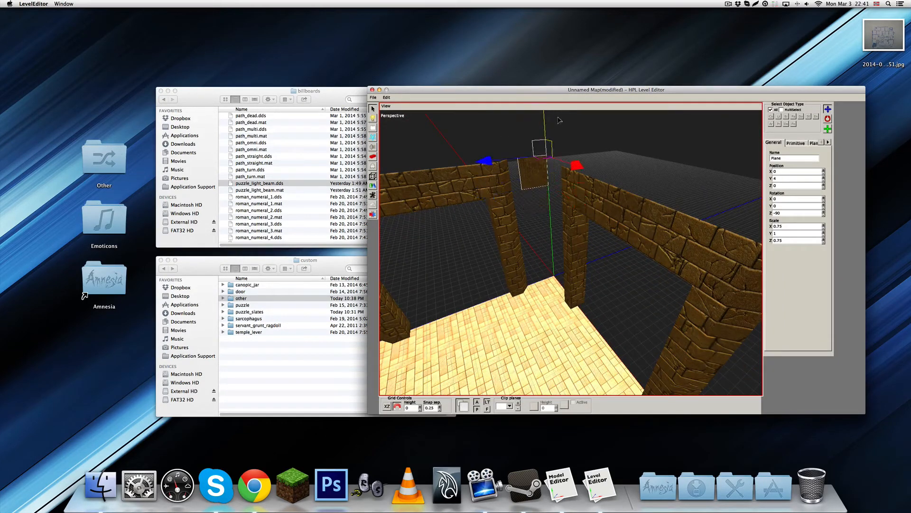
pyautogui.keyDown('alt'); pyautogui.moveTo(545, 176); pyautogui.dragTo(583, 249, button='middle'); pyautogui.keyUp('alt')
# Rotate the plane to X 90, Y 45, Z 0 and scale it to 1.5, 1.75, 1.5
pyautogui.press('w')
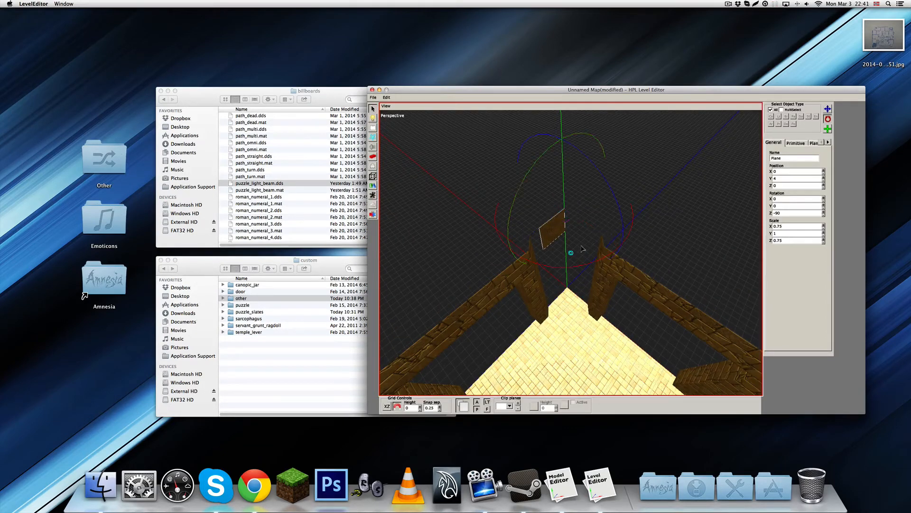
pyautogui.moveTo(574, 266); pyautogui.dragTo(555, 264)
pyautogui.press('q')
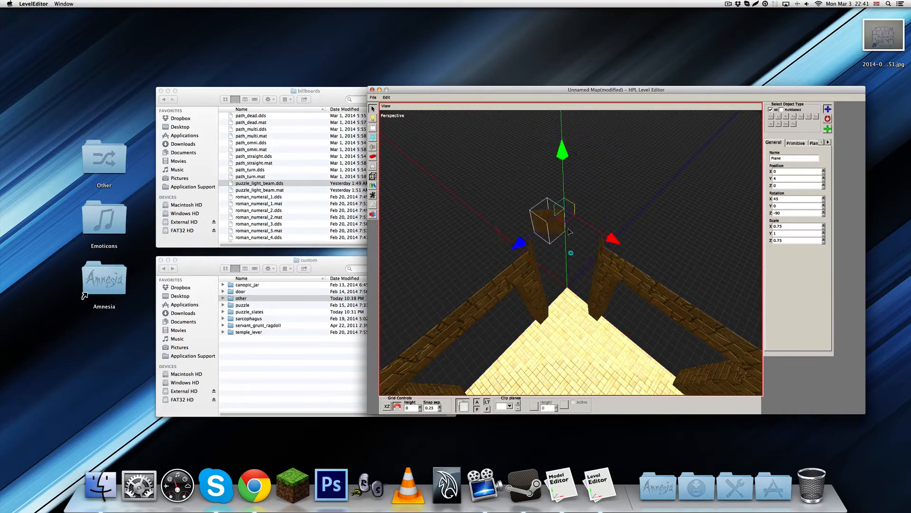
pyautogui.moveTo(559, 221); pyautogui.dragTo(500, 185)
pyautogui.press('w')
pyautogui.press('w')
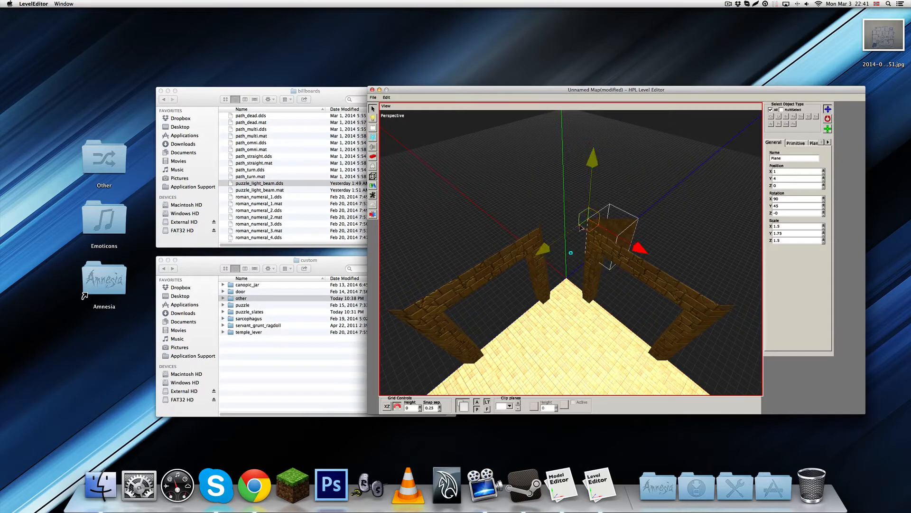
# Move the angled plane between the two doorways to X 0, Y 4, Z 1
pyautogui.moveTo(593, 228); pyautogui.dragTo(537, 228)
pyautogui.keyDown('alt'); pyautogui.moveTo(537, 229); pyautogui.dragTo(579, 256, button='right'); pyautogui.keyUp('alt')
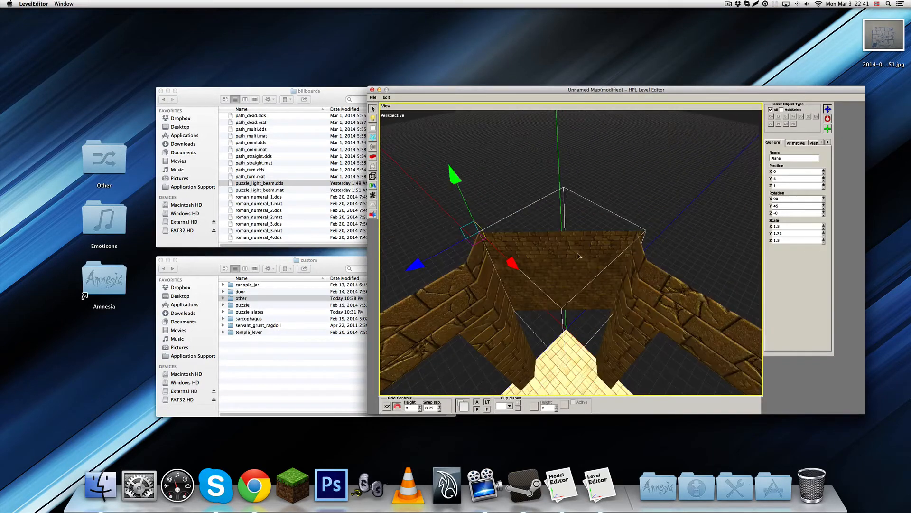
pyautogui.keyDown('alt'); pyautogui.moveTo(579, 256); pyautogui.dragTo(549, 208); pyautogui.keyUp('alt')
# Stretch the corner plane down to the floor by setting its Z scale to 4
pyautogui.scroll(-2, 550, 208)
pyautogui.press('r')
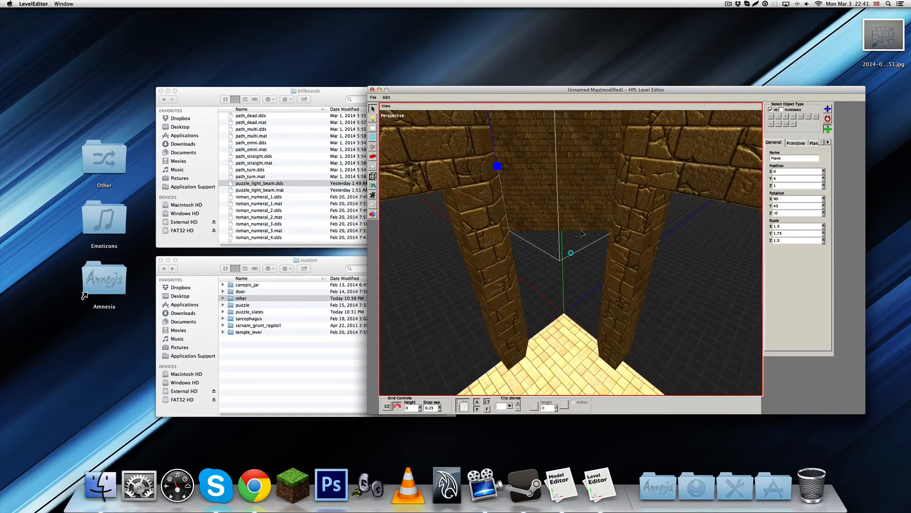
pyautogui.scroll(-4, 550, 208)
pyautogui.press('w')
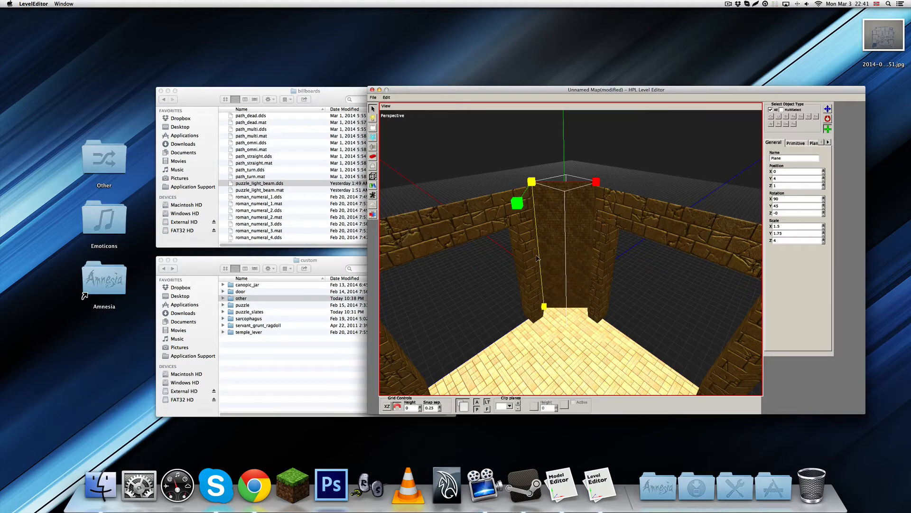
pyautogui.press('w')
pyautogui.keyDown('alt'); pyautogui.moveTo(537, 259); pyautogui.dragTo(556, 212); pyautogui.keyUp('alt')
pyautogui.click(648, 211)
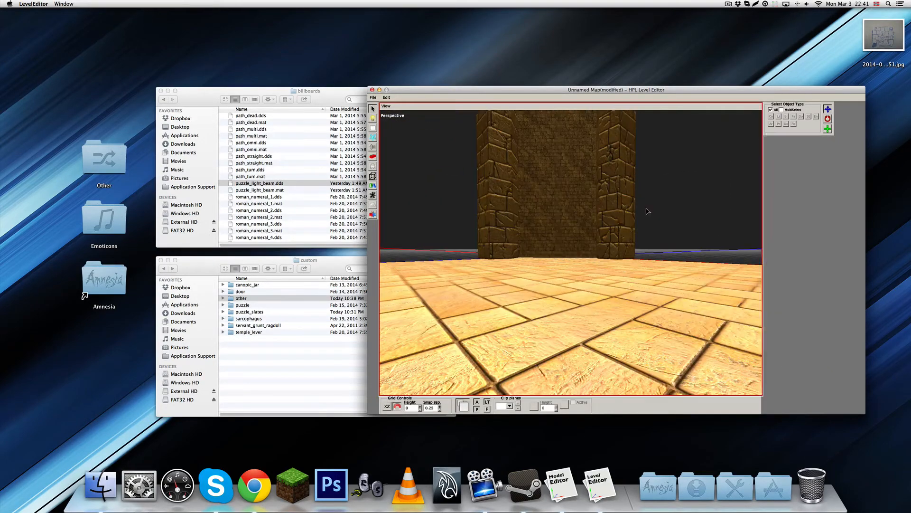
# Try a texture tile amount of 0.2 in X and Z on the corner plane and inspect the bricks
pyautogui.keyDown('alt'); pyautogui.moveTo(648, 212); pyautogui.dragTo(617, 196); pyautogui.keyUp('alt')
pyautogui.click(616, 195)
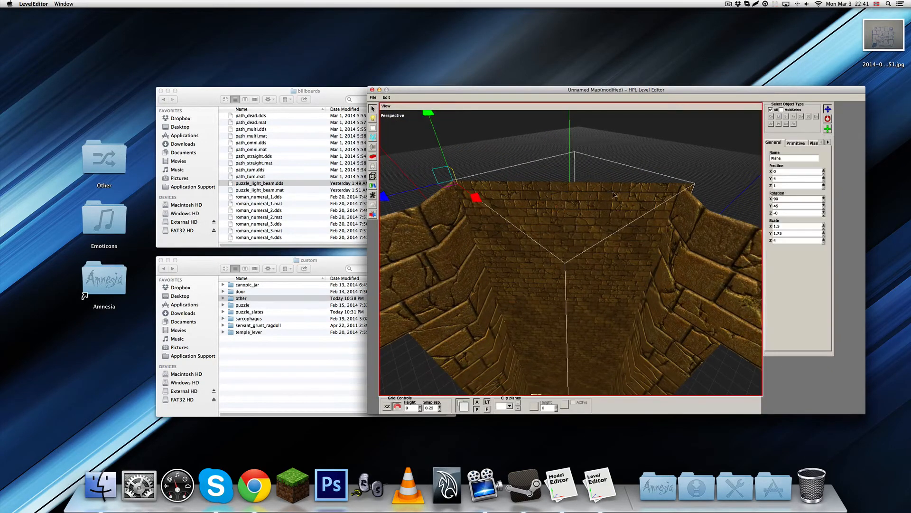
pyautogui.click(814, 143)
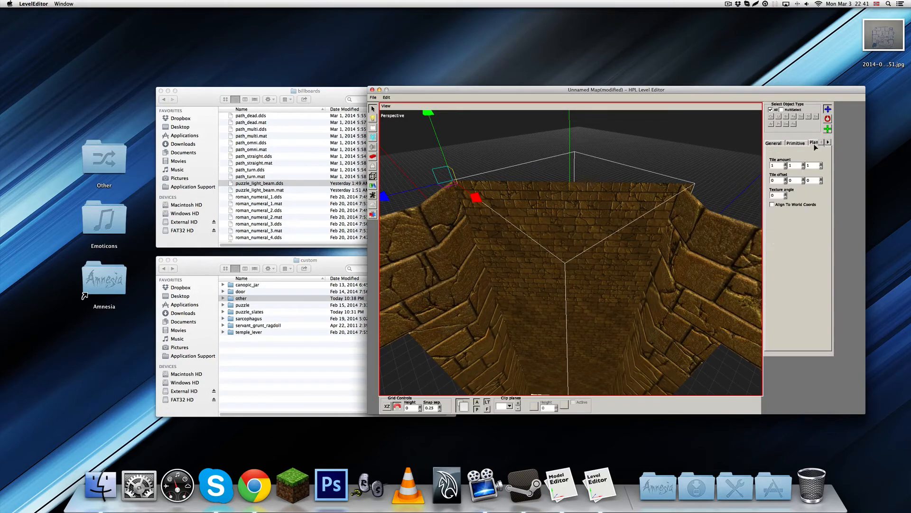
pyautogui.click(785, 167)
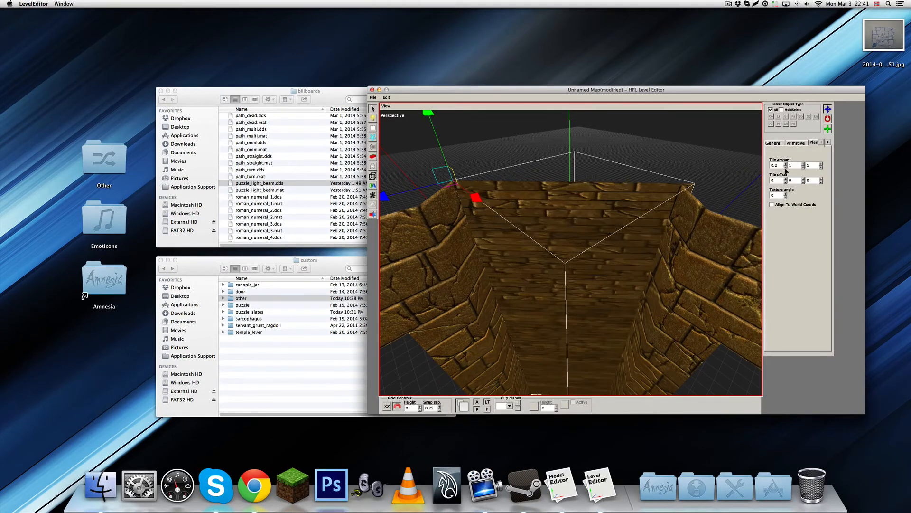
pyautogui.click(821, 167)
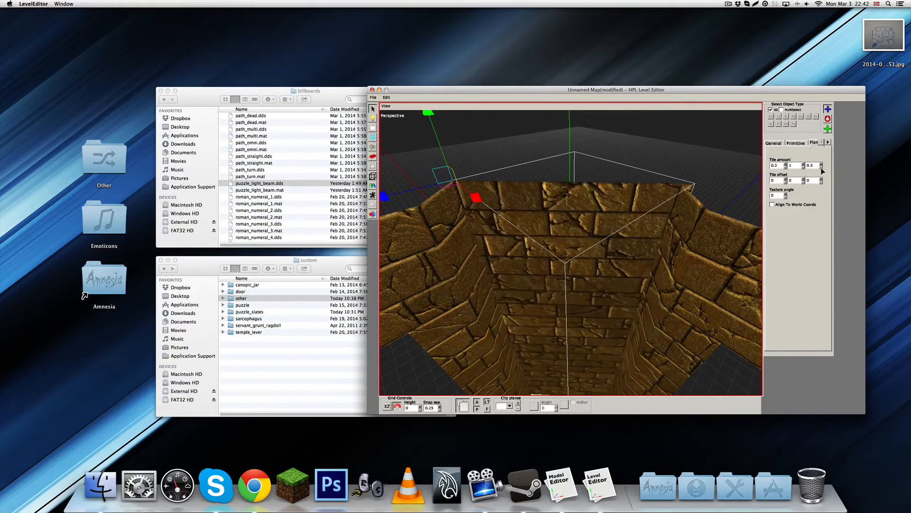
pyautogui.keyDown('alt'); pyautogui.moveTo(665, 323); pyautogui.dragTo(660, 242); pyautogui.keyUp('alt')
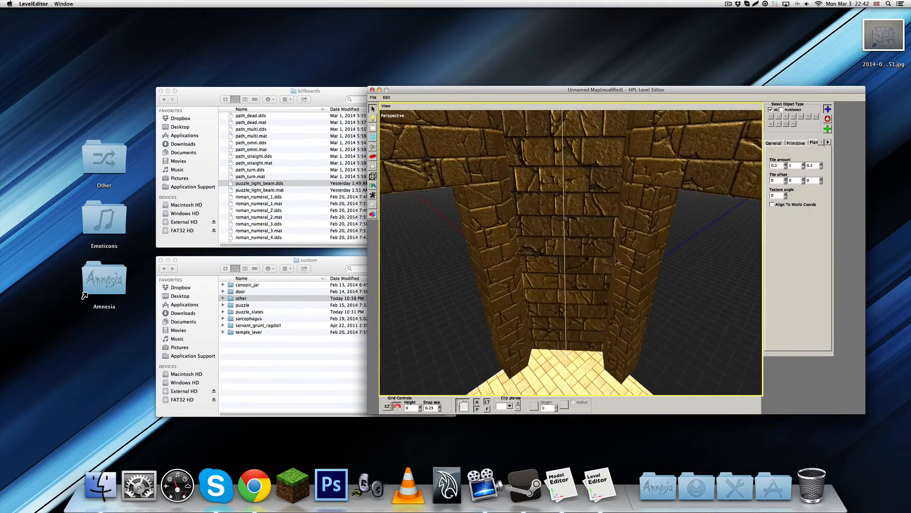
pyautogui.click(661, 242)
# Try a texture tile amount of 0.3 in X and Z on the corner plane and compare it with the doorway bricks
pyautogui.keyDown('alt'); pyautogui.moveTo(594, 274); pyautogui.dragTo(619, 198); pyautogui.keyUp('alt')
pyautogui.click(618, 204)
pyautogui.click(557, 225)
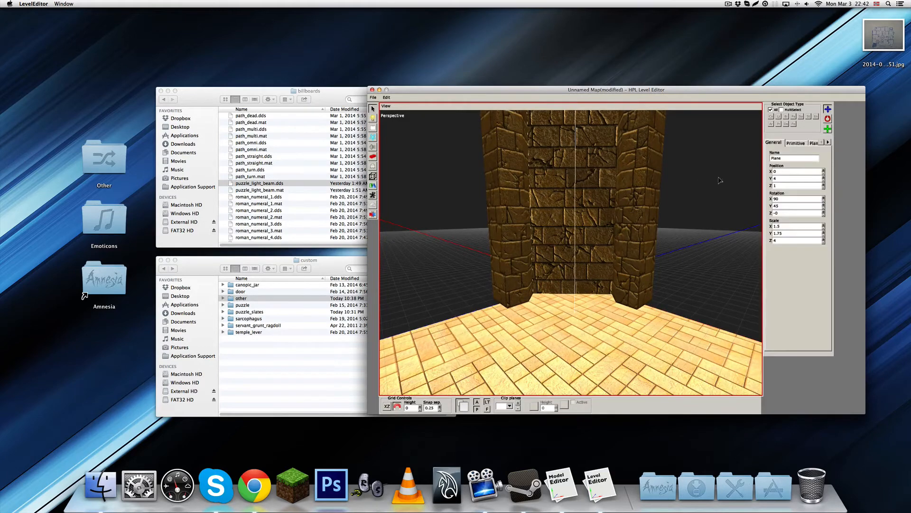
pyautogui.click(816, 144)
pyautogui.click(785, 164)
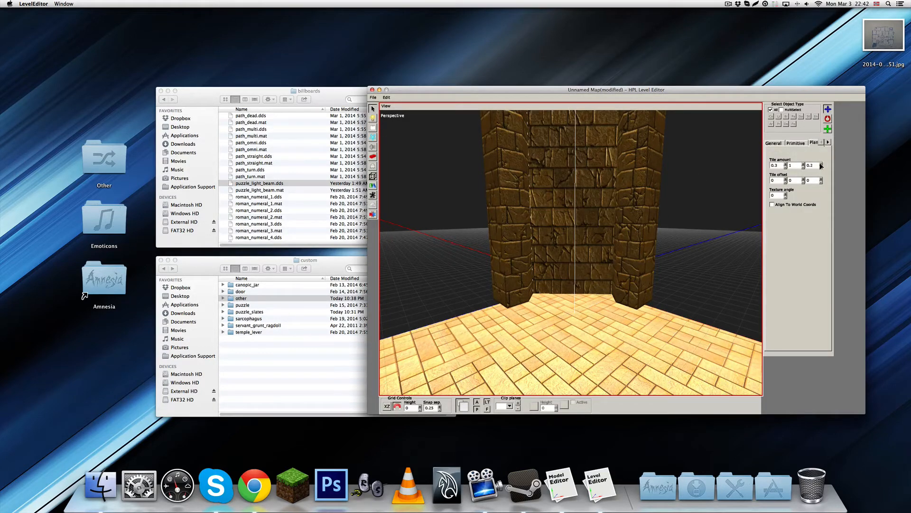
pyautogui.click(822, 164)
pyautogui.click(700, 210)
pyautogui.keyDown('alt'); pyautogui.moveTo(605, 209); pyautogui.dragTo(600, 228); pyautogui.keyUp('alt')
pyautogui.scroll(5, 599, 229)
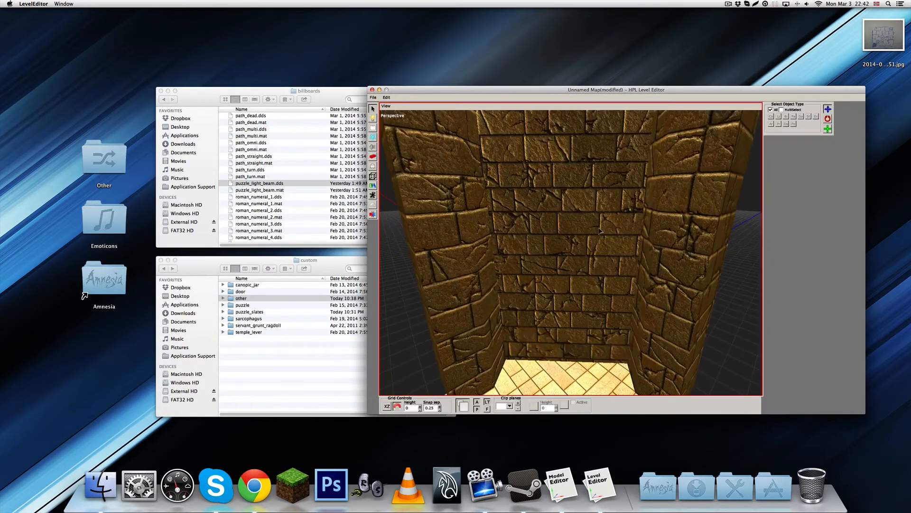
# Set the corner plane's texture tile amount to 0.25 in X and Z
pyautogui.click(566, 228)
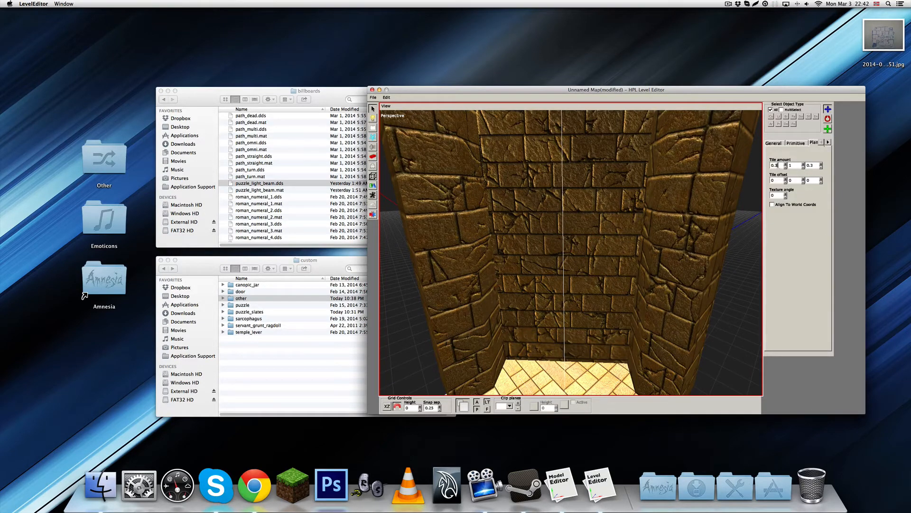
pyautogui.doubleClick(811, 165)
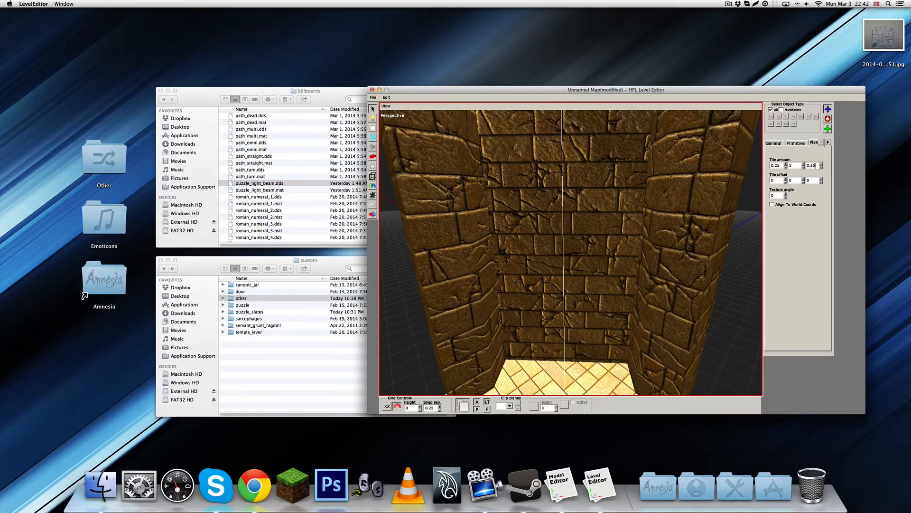
pyautogui.doubleClick(798, 165)
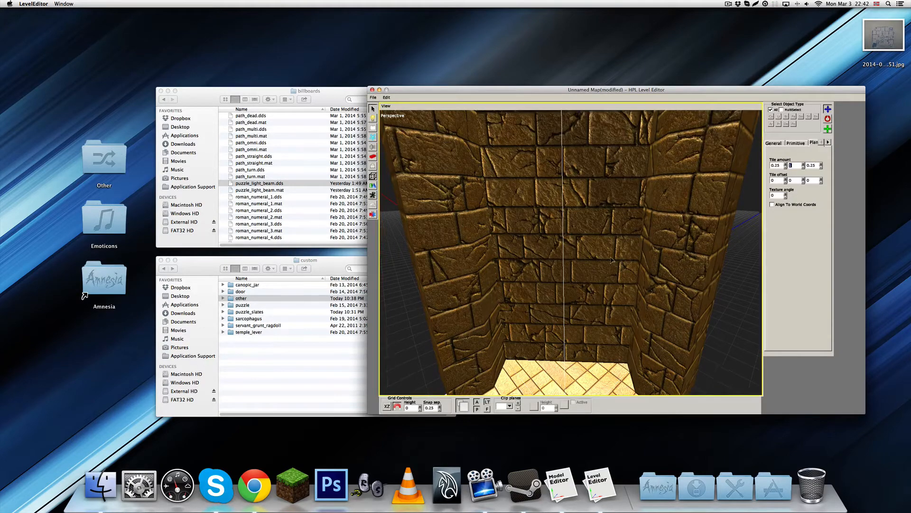
# Examine the corner plane's bricks from floor to top against those of the adjoining doorway walls
pyautogui.keyDown('alt'); pyautogui.moveTo(612, 260); pyautogui.dragTo(591, 252); pyautogui.keyUp('alt')
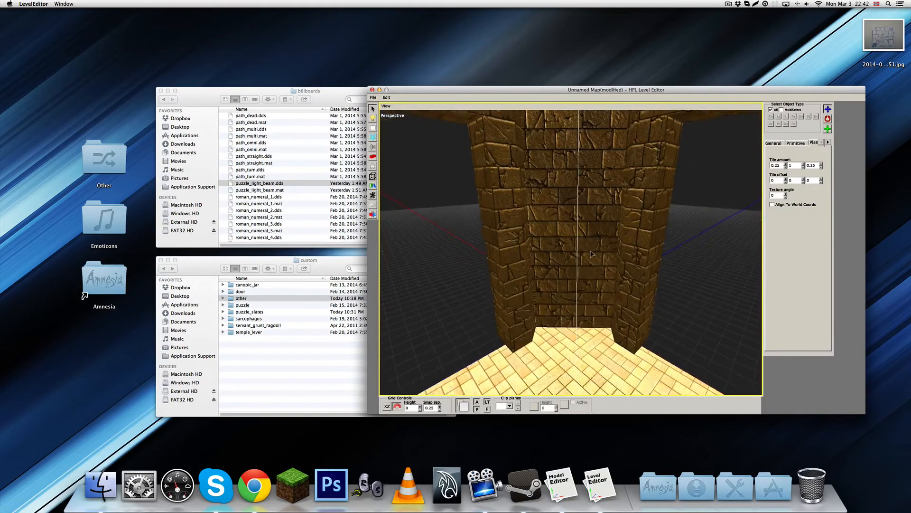
pyautogui.scroll(-5, 590, 246)
pyautogui.scroll(8, 583, 224)
pyautogui.scroll(-5, 584, 230)
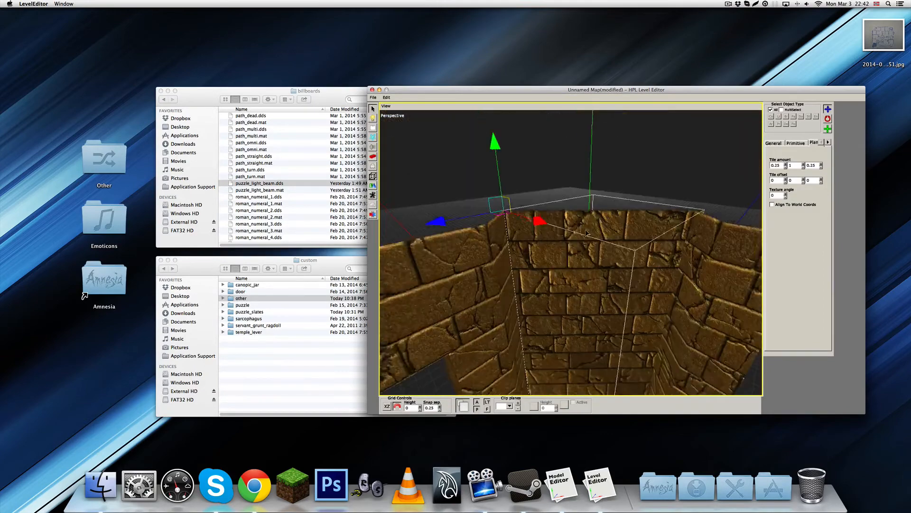
pyautogui.scroll(6, 582, 227)
pyautogui.scroll(-5, 582, 227)
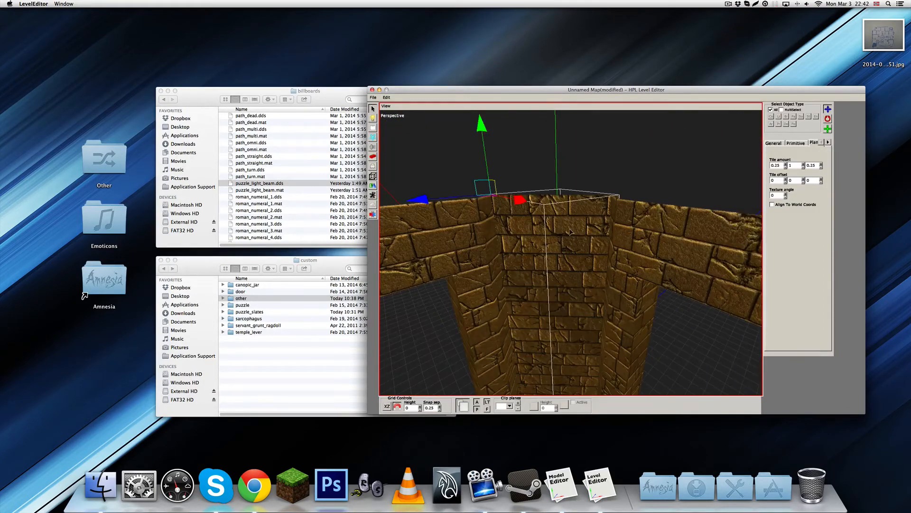
pyautogui.keyDown('alt'); pyautogui.moveTo(587, 273); pyautogui.dragTo(572, 252); pyautogui.keyUp('alt')
pyautogui.click(670, 307)
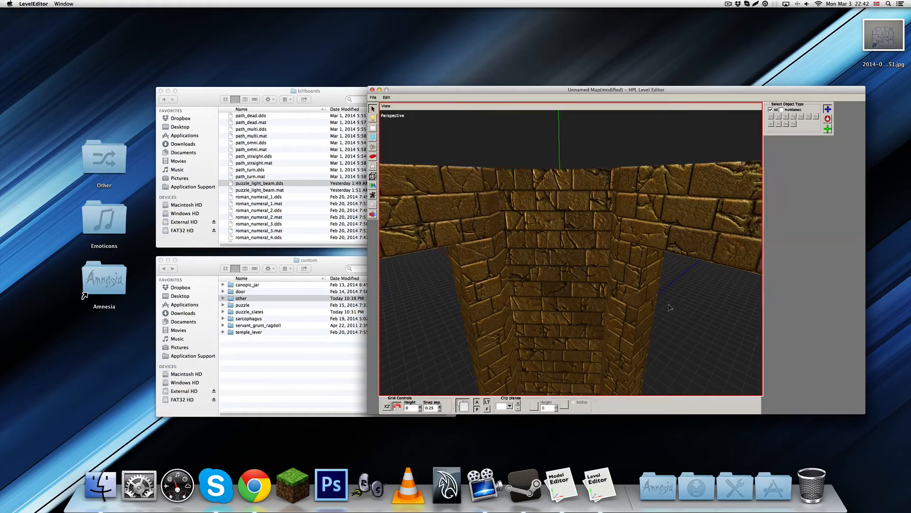
# Duplicate the corner plane, rotate the copy to mirror the original, and place it at X 5, Y 4, Z 0 beyond the doorway
pyautogui.keyDown('alt'); pyautogui.moveTo(670, 307); pyautogui.dragTo(572, 252, button='middle'); pyautogui.keyUp('alt')
pyautogui.scroll(-4, 589, 255)
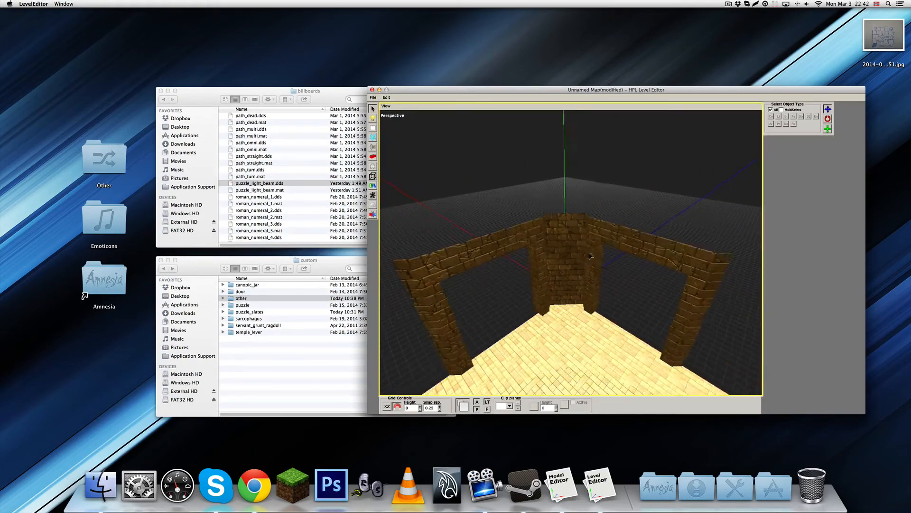
pyautogui.scroll(-1, 589, 255)
pyautogui.moveTo(601, 294)
pyautogui.keyDown('alt'); pyautogui.mouseDown()
pyautogui.moveTo(639, 319)
pyautogui.moveTo(568, 291)
pyautogui.moveTo(590, 300)
pyautogui.moveTo(607, 235)
pyautogui.moveTo(625, 299)
pyautogui.moveTo(616, 310)
pyautogui.moveTo(582, 254)
pyautogui.moveTo(599, 296)
pyautogui.moveTo(592, 266)
pyautogui.moveTo(599, 285)
pyautogui.mouseUp(); pyautogui.keyUp('alt')
pyautogui.scroll(1, 568, 291)
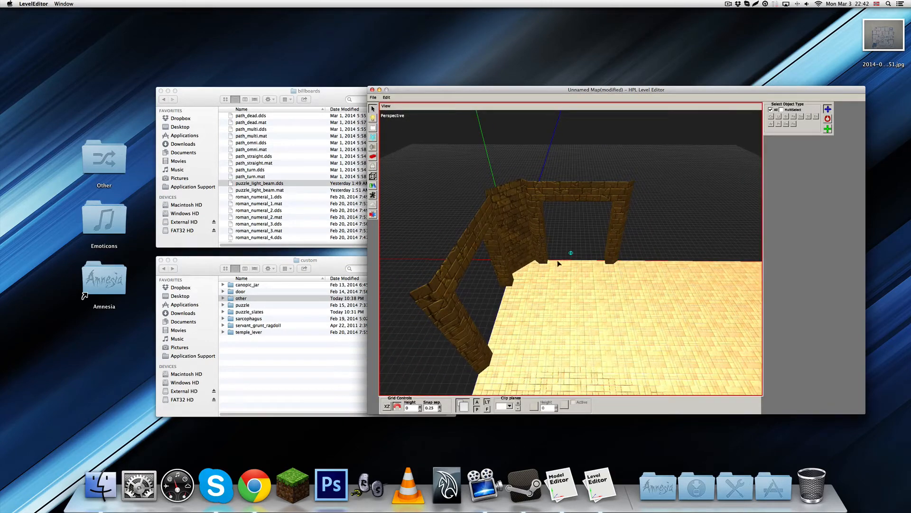
pyautogui.click(525, 246)
pyautogui.press('e')
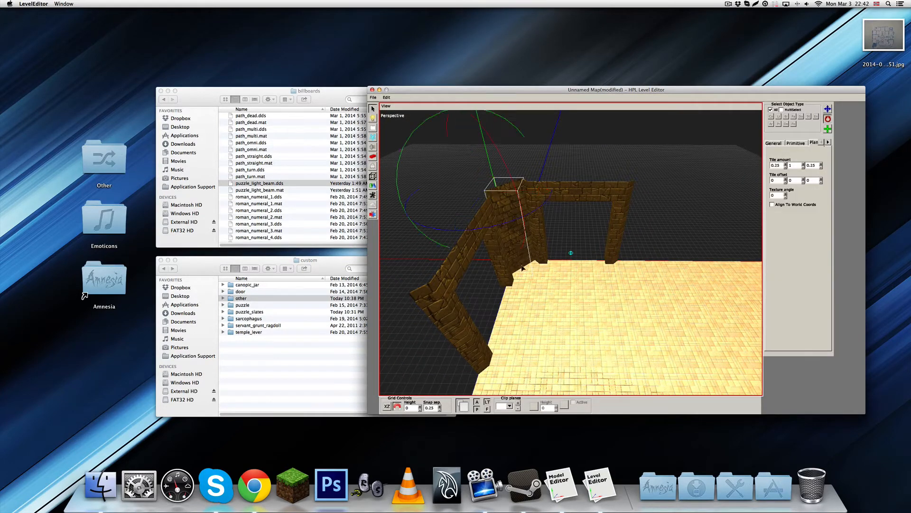
pyautogui.moveTo(478, 223); pyautogui.dragTo(522, 240)
pyautogui.press('w')
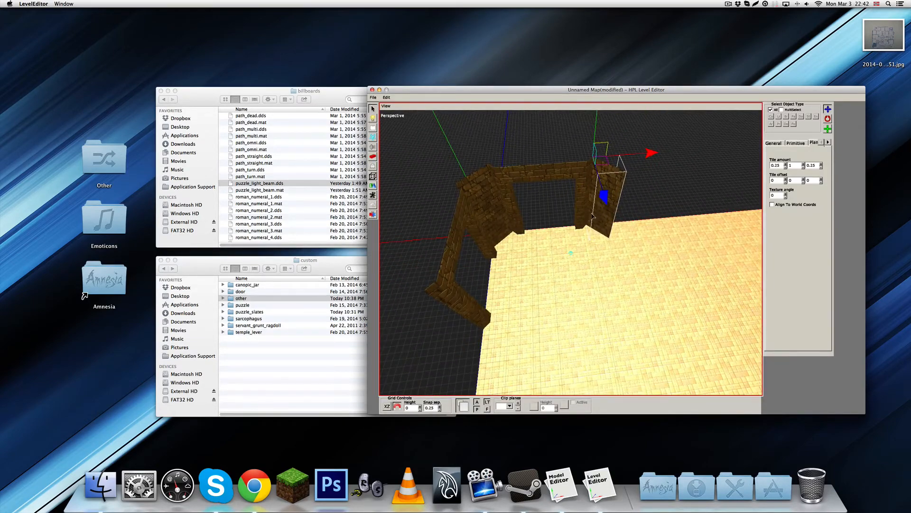
# Duplicate the doorway wall at X -0.25, turn the copy 180 degrees, and move it to X 6.25, Y 0, Z 3 on the opposite side
pyautogui.click(519, 241)
pyautogui.click(468, 229)
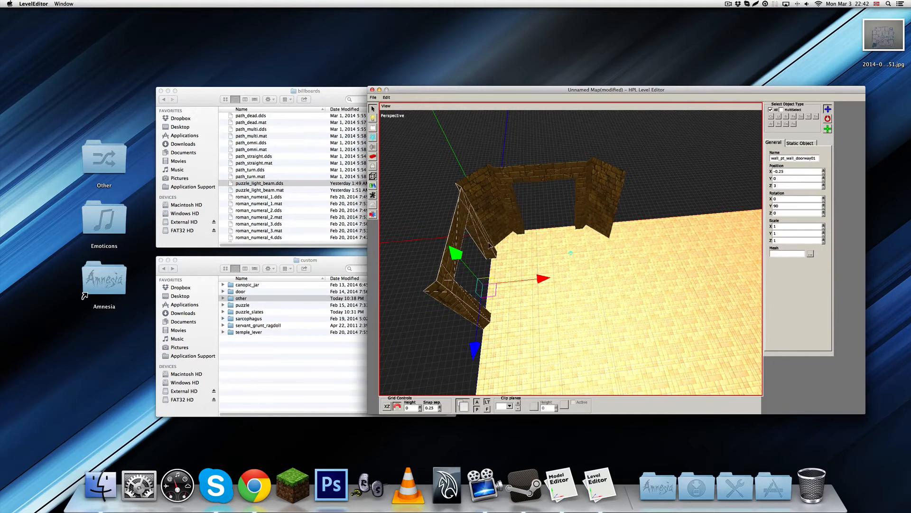
pyautogui.moveTo(529, 327); pyautogui.dragTo(587, 250)
pyautogui.press('q')
pyautogui.moveTo(535, 284); pyautogui.dragTo(688, 267)
pyautogui.keyDown('alt'); pyautogui.moveTo(685, 269); pyautogui.dragTo(599, 275, button='middle'); pyautogui.keyUp('alt')
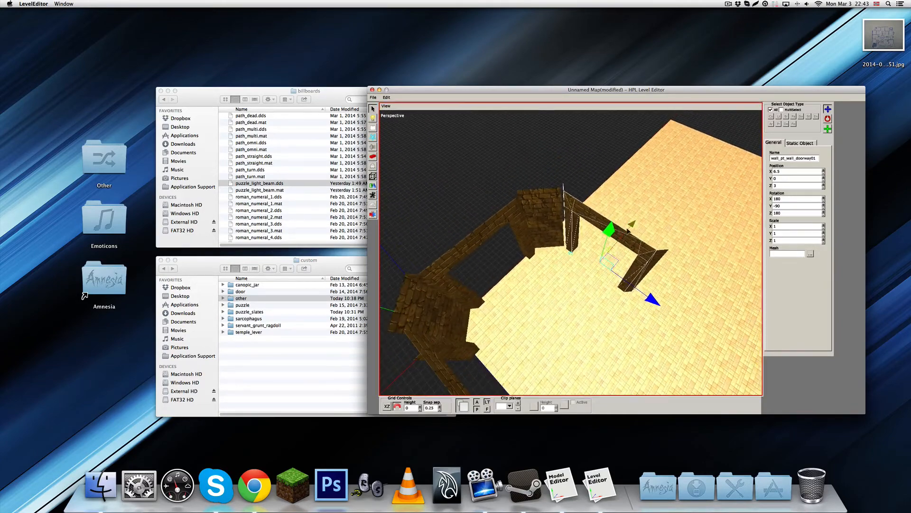
pyautogui.moveTo(631, 224); pyautogui.dragTo(625, 230)
pyautogui.keyDown('alt'); pyautogui.moveTo(625, 230); pyautogui.dragTo(516, 251, button='middle'); pyautogui.keyUp('alt')
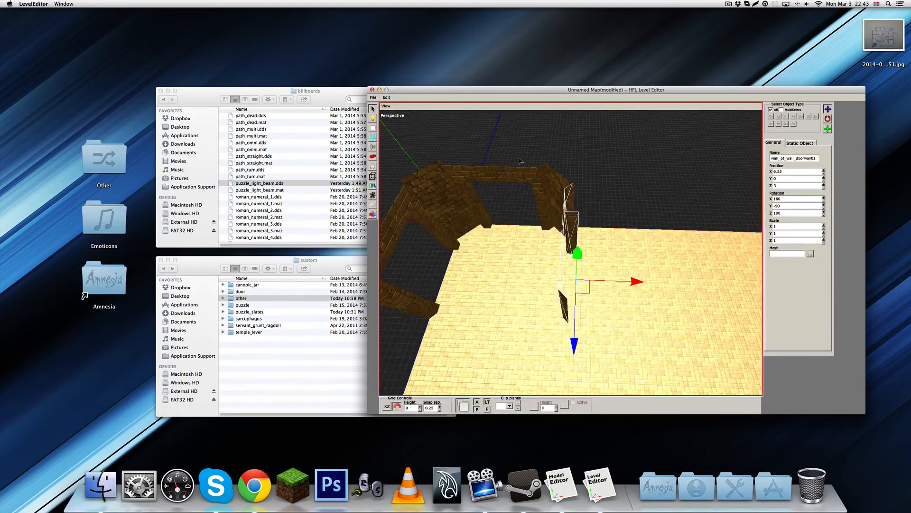
# Duplicate the doorway wall at Z -0.25, turn the copy 180 degrees, and move it to X 3, Y 0, Z 6.25
pyautogui.click(523, 172)
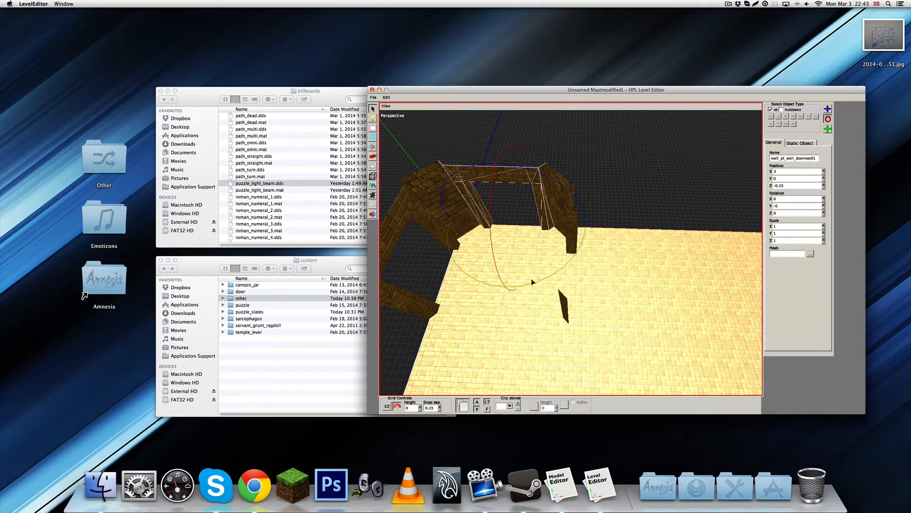
pyautogui.moveTo(531, 281); pyautogui.dragTo(633, 222)
pyautogui.press('w')
pyautogui.moveTo(511, 252); pyautogui.dragTo(494, 380)
pyautogui.keyDown('alt'); pyautogui.moveTo(495, 381); pyautogui.dragTo(561, 195, button='middle'); pyautogui.keyUp('alt')
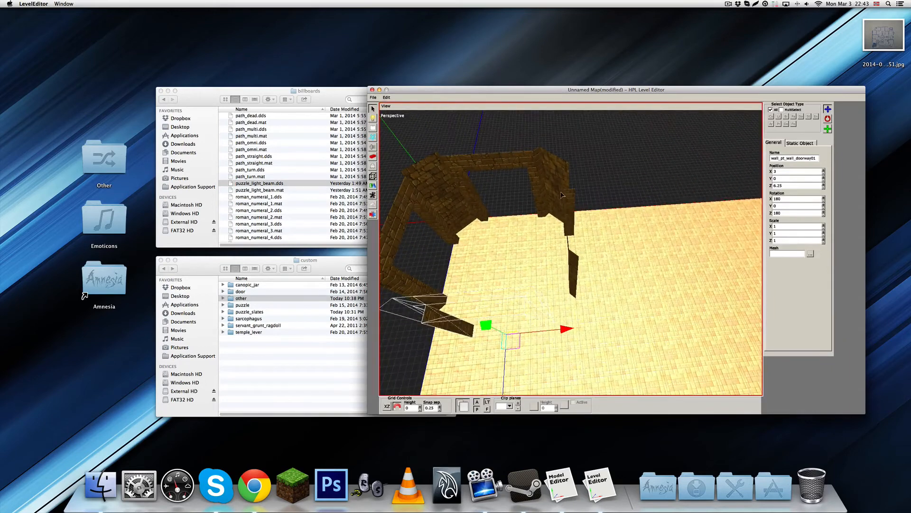
# Duplicate the second corner plane, rotate the copy to -90, -45, 180, and move it to X 6, Y 4, Z 5
pyautogui.click(559, 194)
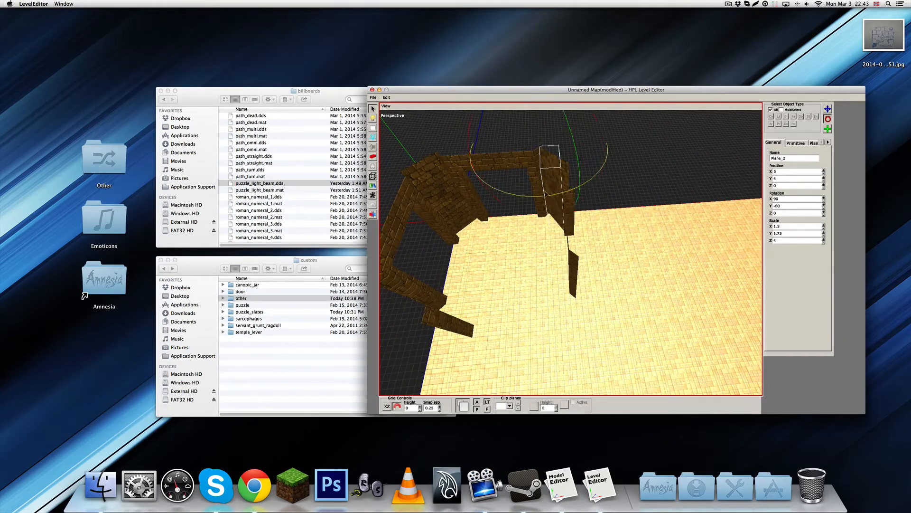
pyautogui.moveTo(505, 204); pyautogui.dragTo(572, 253, button='middle')
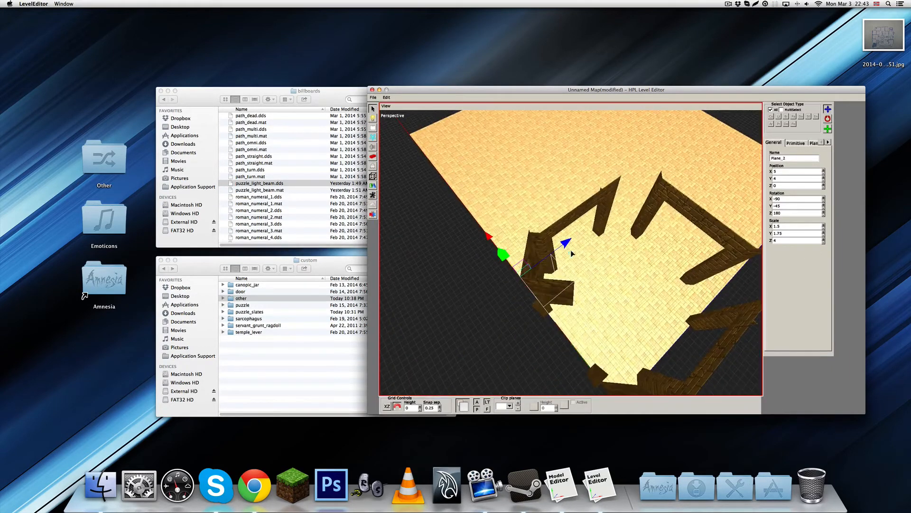
pyautogui.moveTo(532, 258); pyautogui.dragTo(611, 164)
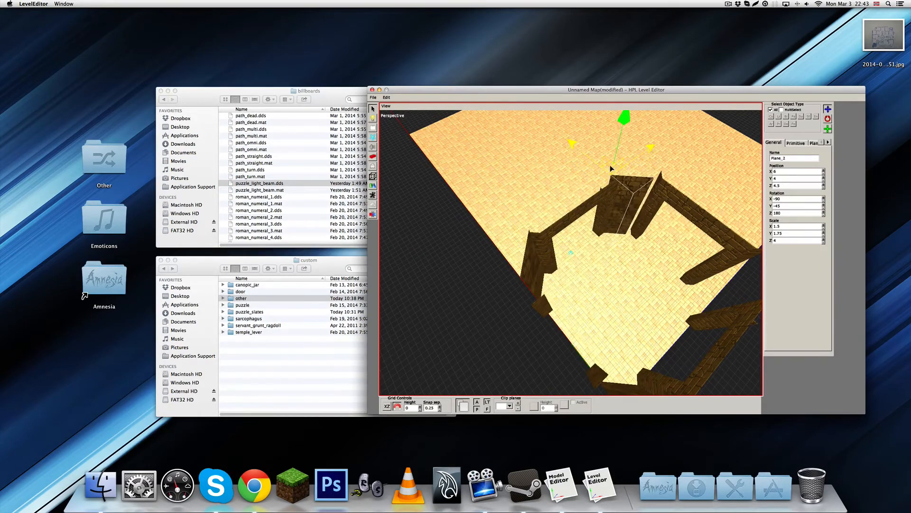
pyautogui.moveTo(685, 217); pyautogui.dragTo(603, 270, button='middle')
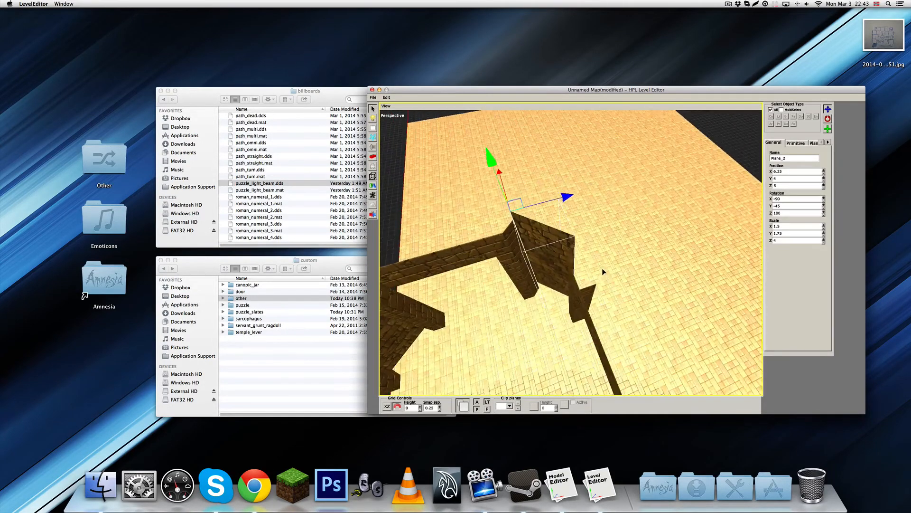
pyautogui.moveTo(506, 185); pyautogui.dragTo(530, 204, button='middle')
pyautogui.moveTo(517, 191); pyautogui.dragTo(527, 197)
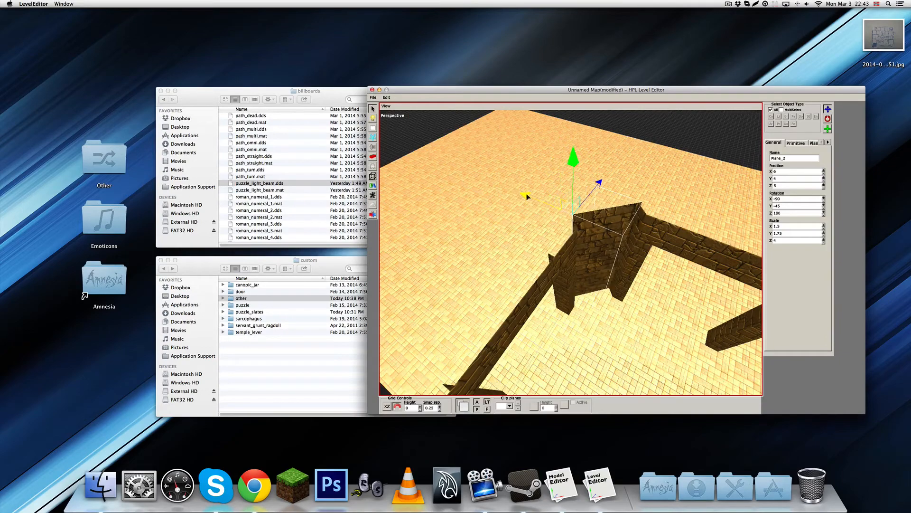
pyautogui.moveTo(545, 209); pyautogui.dragTo(616, 216, button='middle')
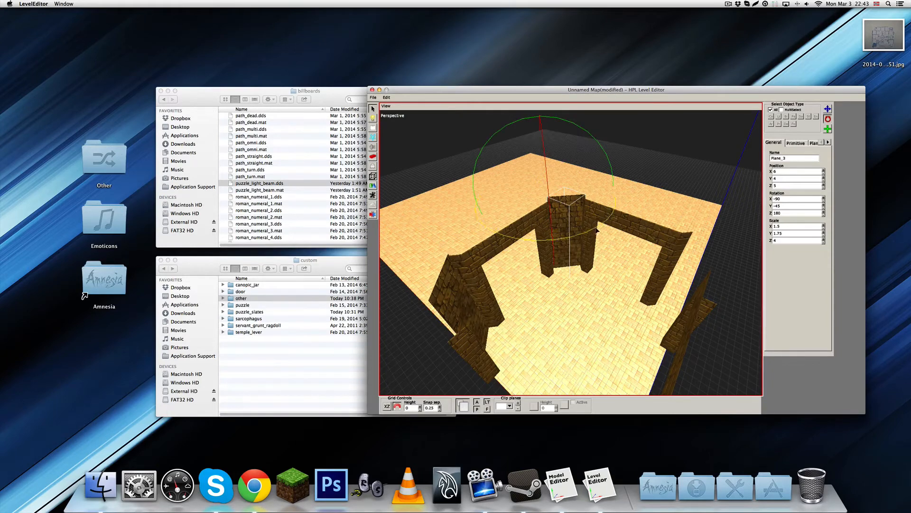
# Rotate another corner plane copy to -90, 45, -180 and fit it into the remaining corner at Y 4, Z 6
pyautogui.press('q')
pyautogui.moveTo(546, 250); pyautogui.dragTo(571, 239, button='middle')
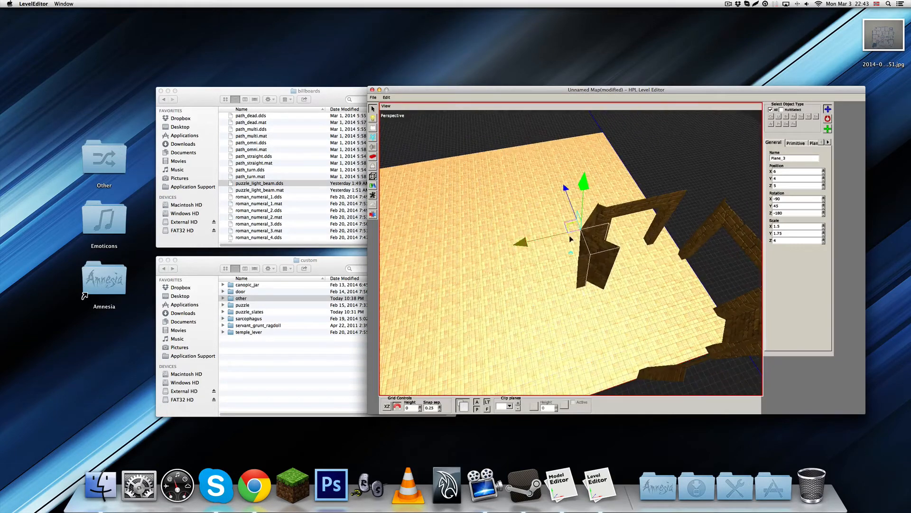
pyautogui.moveTo(568, 226); pyautogui.dragTo(670, 174)
pyautogui.moveTo(717, 223); pyautogui.dragTo(647, 283, button='middle')
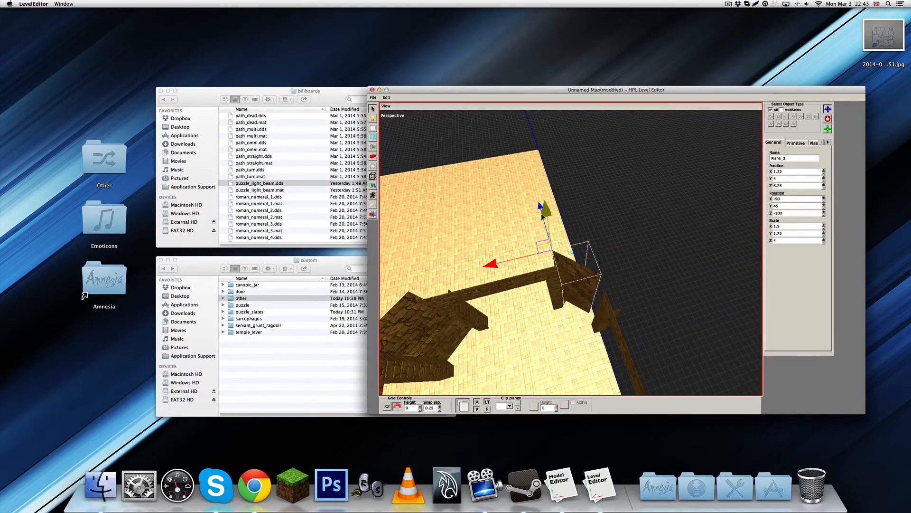
pyautogui.moveTo(540, 207); pyautogui.dragTo(569, 221, button='middle')
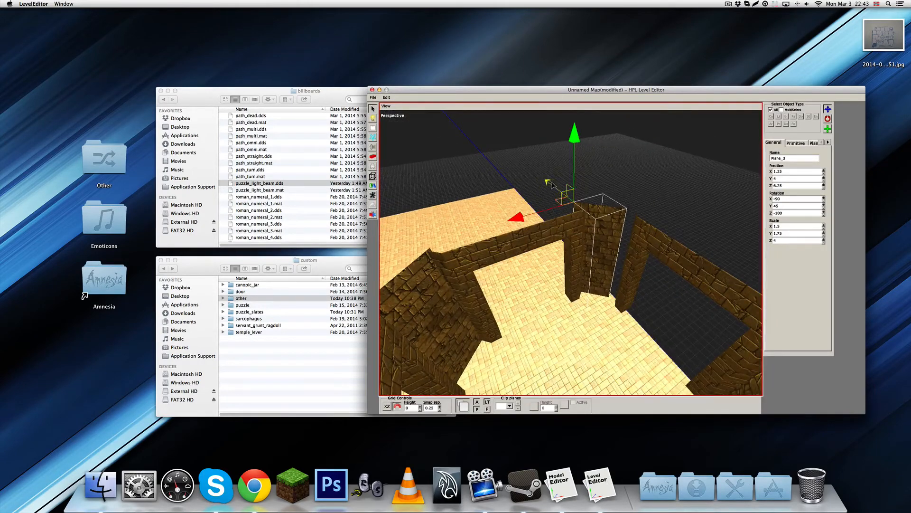
pyautogui.moveTo(551, 185); pyautogui.dragTo(559, 191)
pyautogui.moveTo(559, 191); pyautogui.dragTo(565, 218, button='middle')
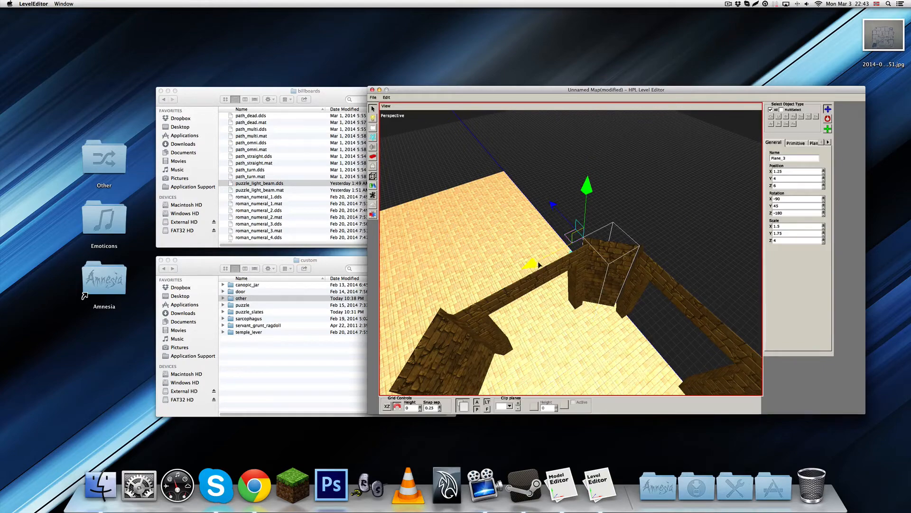
pyautogui.moveTo(539, 265); pyautogui.dragTo(547, 260)
pyautogui.moveTo(547, 260); pyautogui.dragTo(510, 237, button='middle')
pyautogui.click(621, 228)
pyautogui.moveTo(622, 228)
pyautogui.mouseDown(button='middle')
pyautogui.moveTo(586, 238)
pyautogui.moveTo(614, 212)
pyautogui.mouseUp(button='middle')
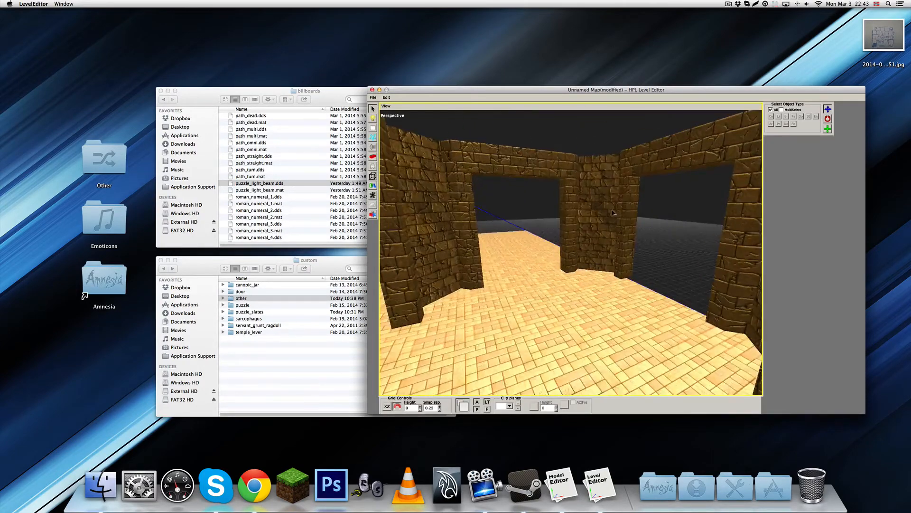
# Duplicate the floor plane, flip the copy 180 degrees about X, and raise it above the walls at Z 17.25 as a ceiling
pyautogui.scroll(-8, 612, 211)
pyautogui.moveTo(593, 265); pyautogui.dragTo(565, 262, button='middle')
pyautogui.click(495, 302)
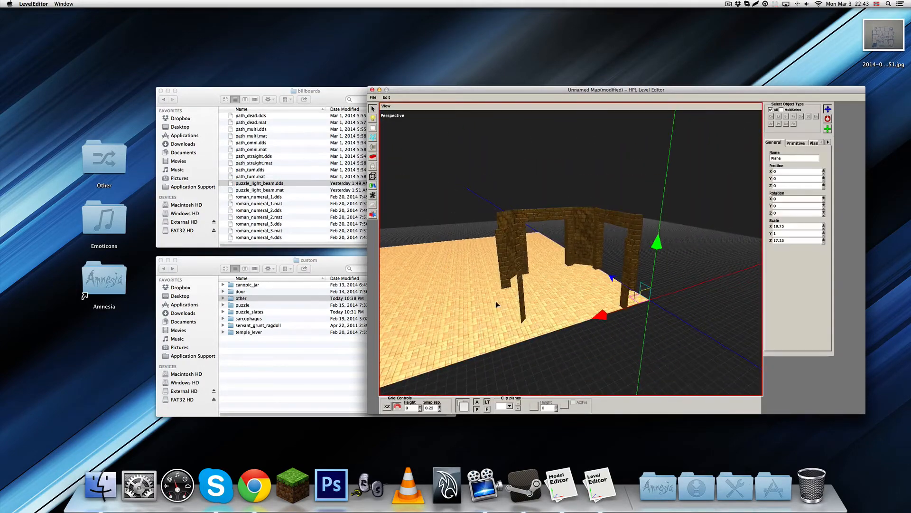
pyautogui.hotkey('ctrl', 'd')
pyautogui.press('w')
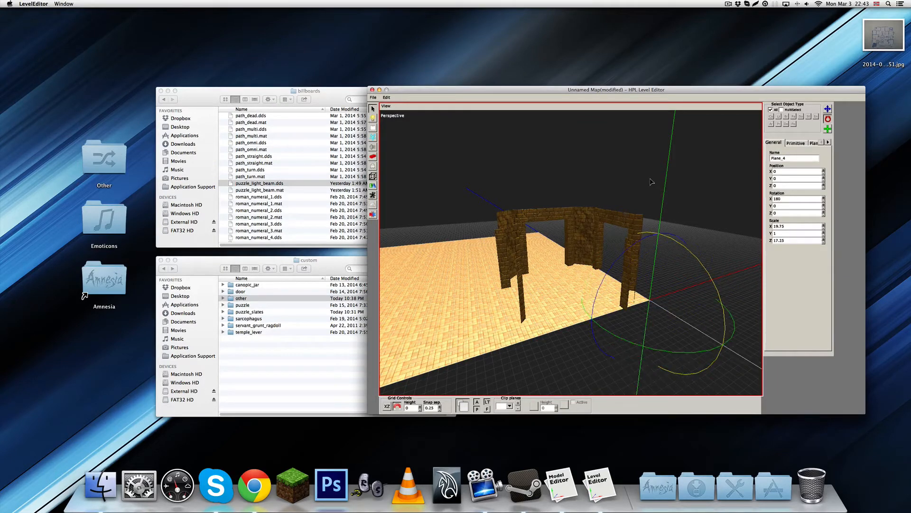
pyautogui.moveTo(624, 278); pyautogui.dragTo(639, 246, button='middle')
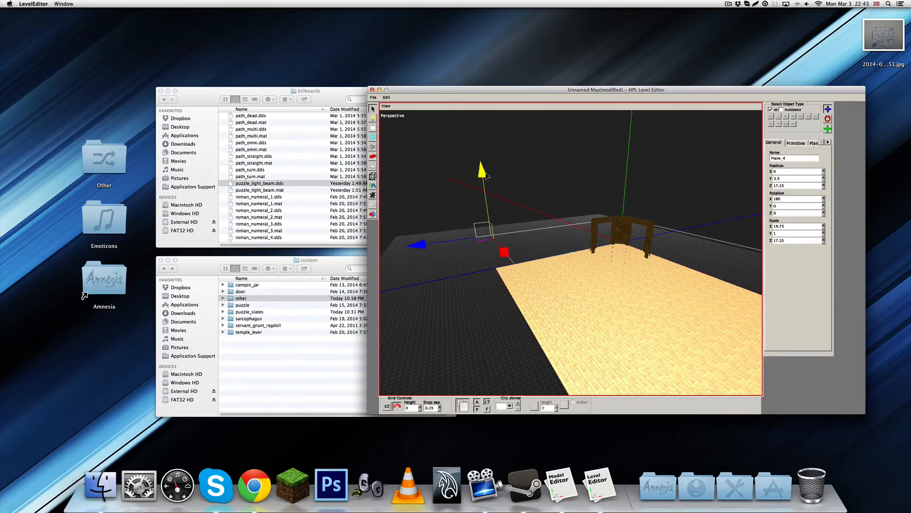
pyautogui.moveTo(484, 172); pyautogui.dragTo(484, 163)
pyautogui.moveTo(503, 190); pyautogui.dragTo(602, 270, button='middle')
pyautogui.click(635, 204)
# Duplicate the room's doorway walls and corner planes together and move the copy along X to form an adjoining room
pyautogui.scroll(5, 600, 267)
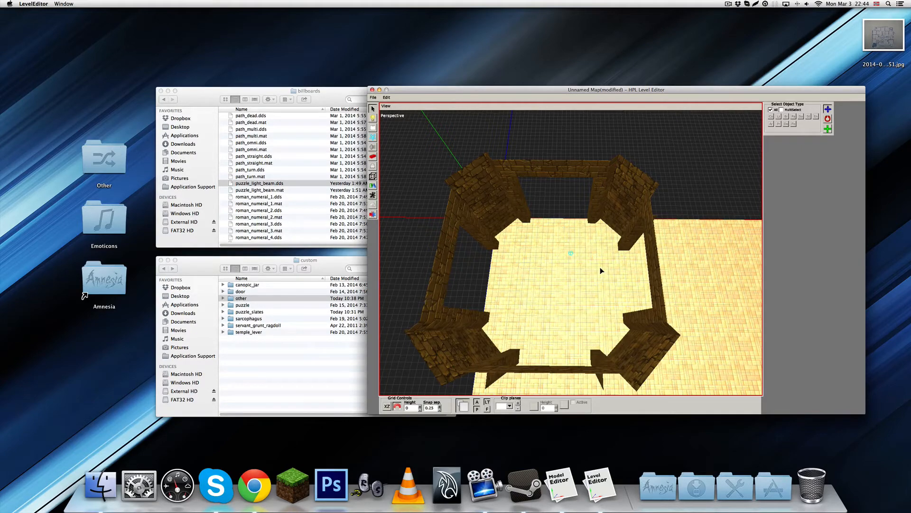
pyautogui.moveTo(600, 267); pyautogui.dragTo(453, 211, button='middle')
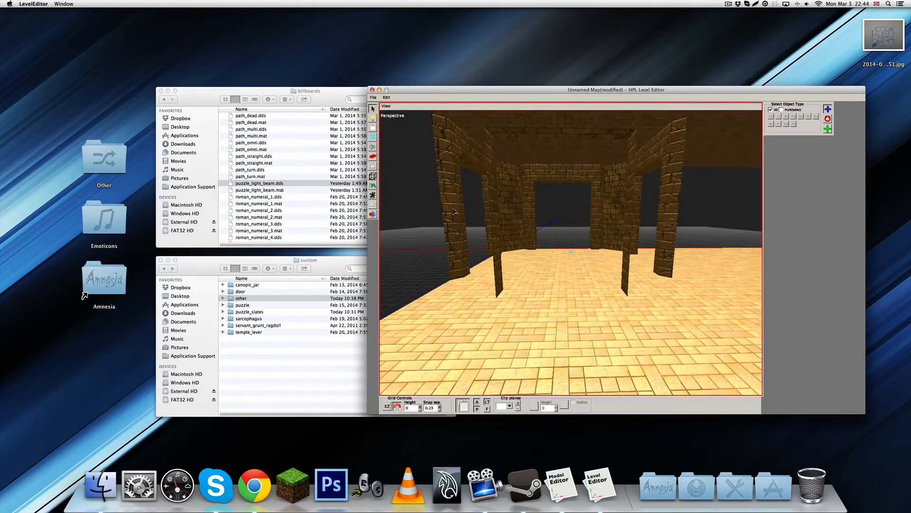
pyautogui.moveTo(671, 204); pyautogui.dragTo(682, 201)
pyautogui.moveTo(681, 201); pyautogui.dragTo(602, 283, button='middle')
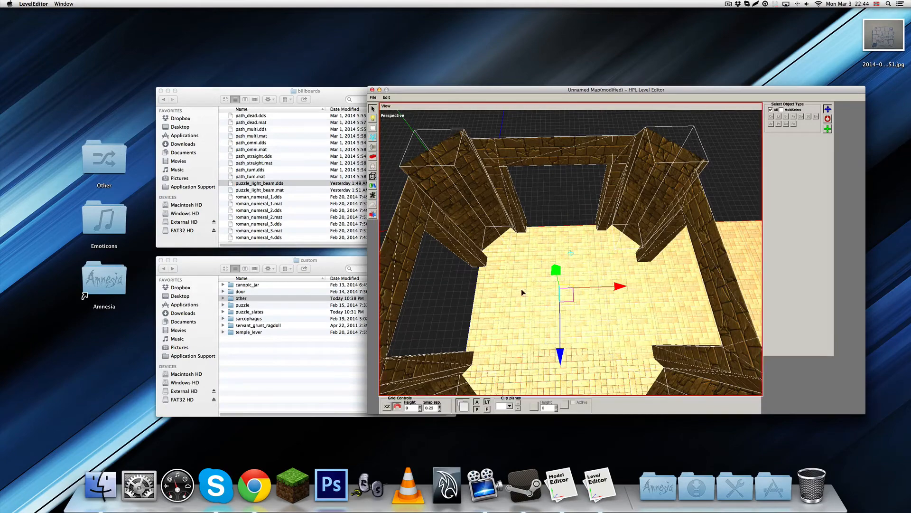
pyautogui.scroll(-5, 489, 278)
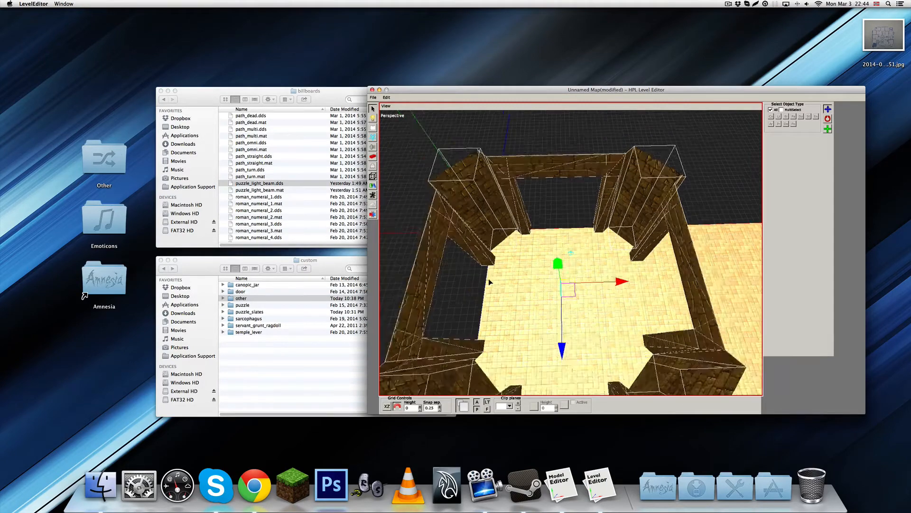
pyautogui.moveTo(567, 264); pyautogui.dragTo(533, 266, button='middle')
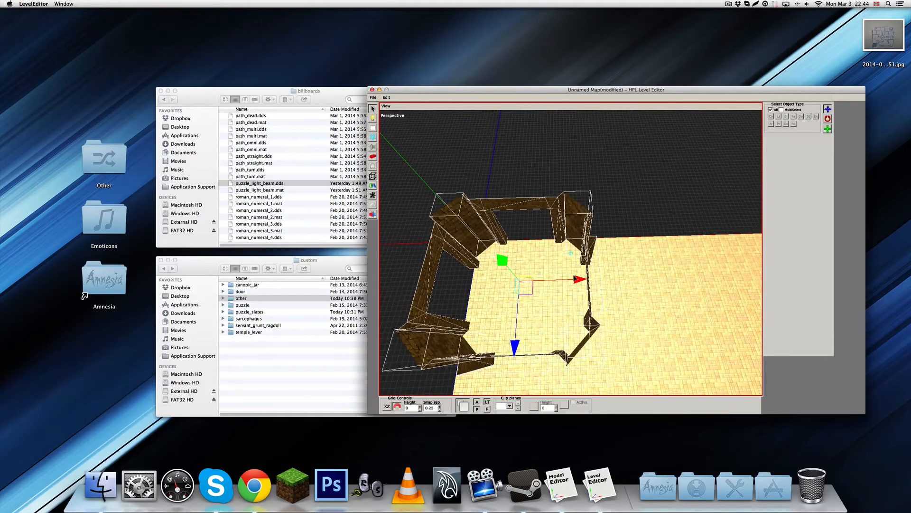
pyautogui.moveTo(576, 279); pyautogui.dragTo(724, 279)
pyautogui.moveTo(723, 279); pyautogui.dragTo(678, 279, button='middle')
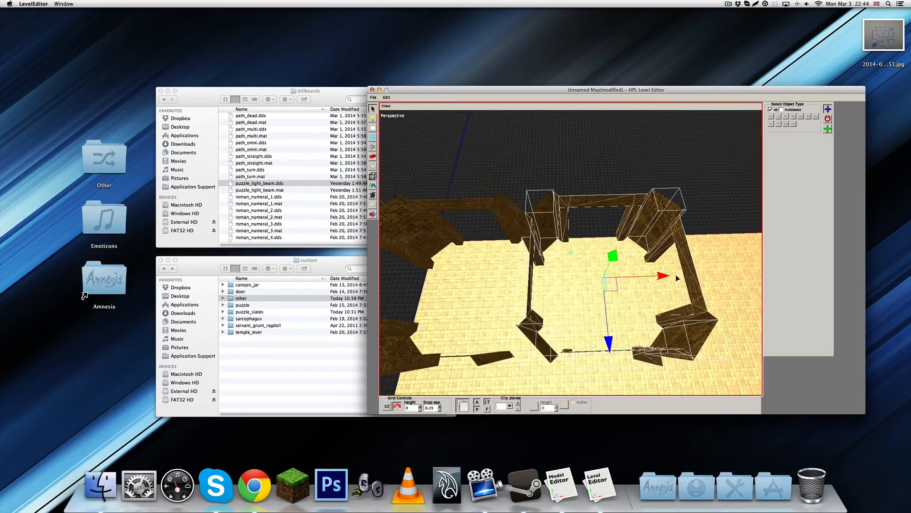
# Shift the duplicated room along X into line and add another copy to complete a row of five rooms
pyautogui.moveTo(666, 278)
pyautogui.mouseDown()
pyautogui.moveTo(682, 272)
pyautogui.moveTo(674, 274)
pyautogui.mouseUp()
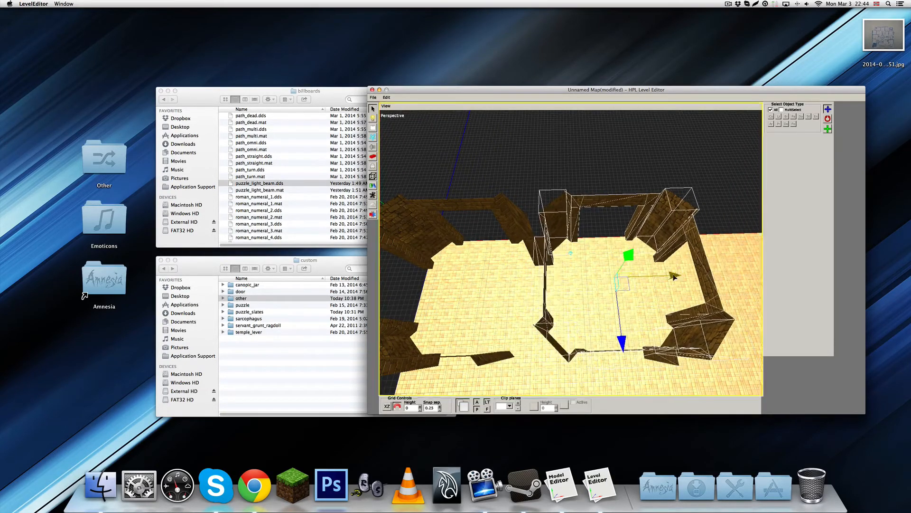
pyautogui.moveTo(674, 274)
pyautogui.mouseDown(button='middle')
pyautogui.moveTo(658, 252)
pyautogui.moveTo(620, 312)
pyautogui.moveTo(579, 336)
pyautogui.moveTo(550, 315)
pyautogui.moveTo(562, 326)
pyautogui.moveTo(630, 309)
pyautogui.moveTo(602, 296)
pyautogui.moveTo(570, 255)
pyautogui.moveTo(574, 288)
pyautogui.moveTo(500, 267)
pyautogui.moveTo(659, 262)
pyautogui.moveTo(570, 252)
pyautogui.moveTo(674, 258)
pyautogui.mouseUp(button='middle')
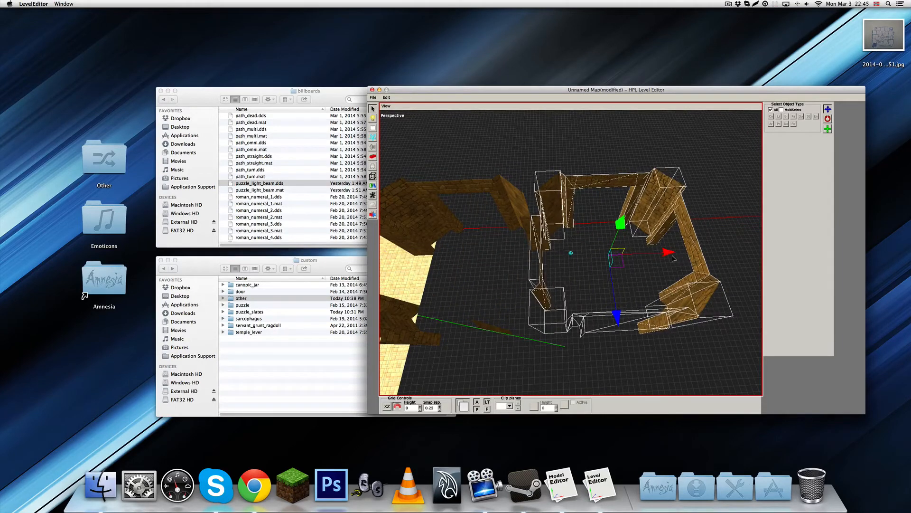
# Select the whole row of rooms and duplicate it repeatedly along Z to build a five-by-five grid of rooms
pyautogui.moveTo(605, 301); pyautogui.dragTo(539, 256, button='middle')
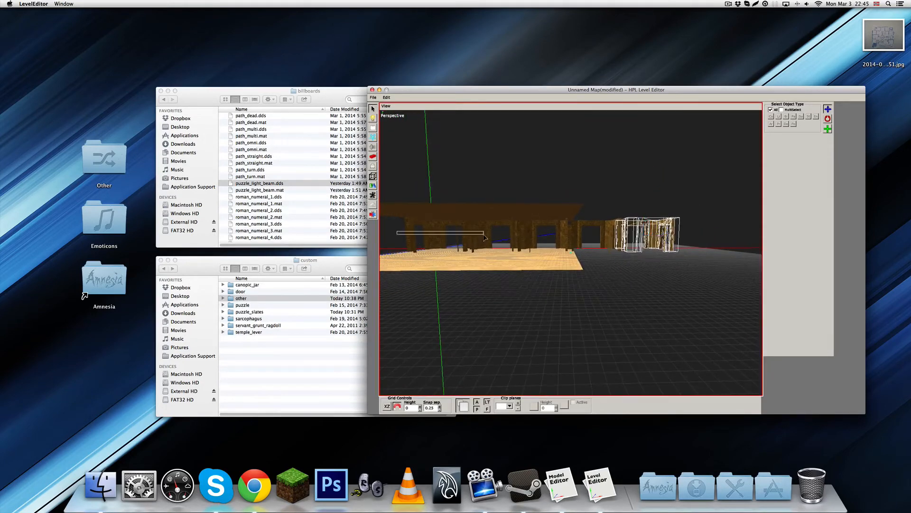
pyautogui.moveTo(691, 234); pyautogui.dragTo(675, 240)
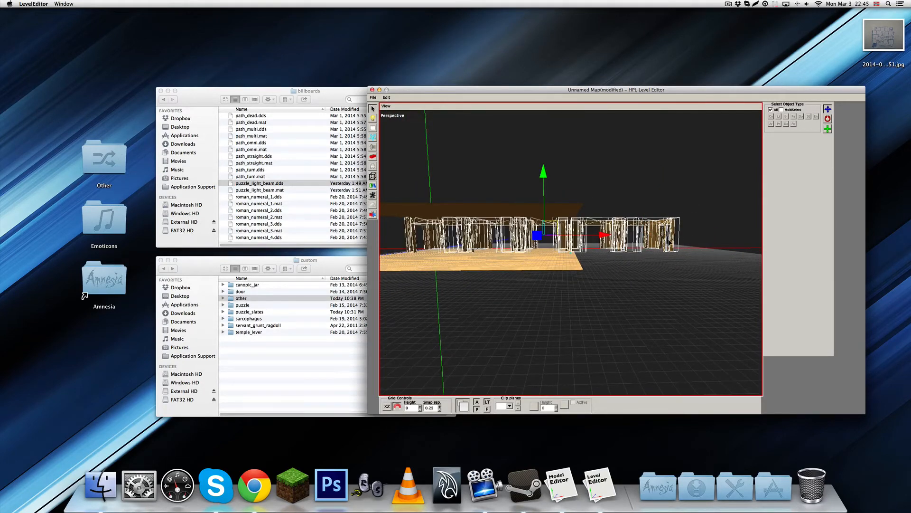
pyautogui.moveTo(656, 248); pyautogui.dragTo(548, 285, button='middle')
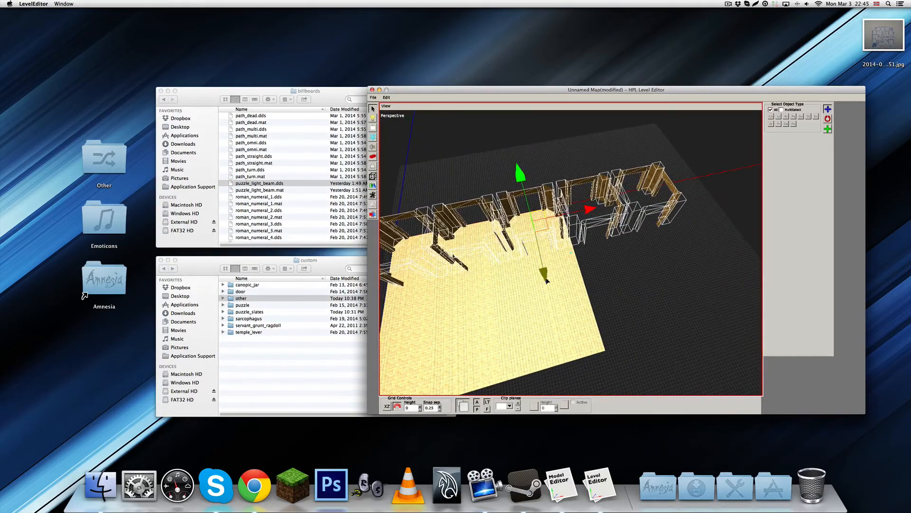
pyautogui.moveTo(548, 286); pyautogui.dragTo(572, 327)
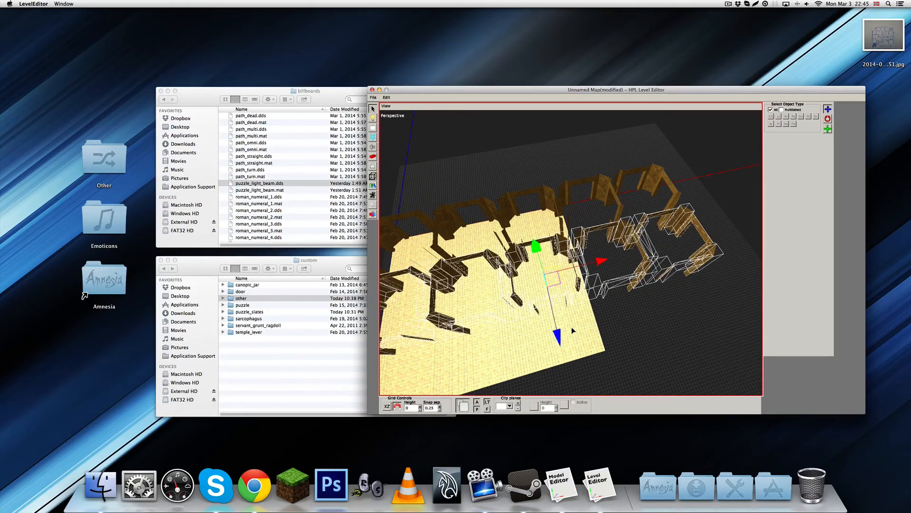
pyautogui.moveTo(572, 327); pyautogui.dragTo(627, 269, button='middle')
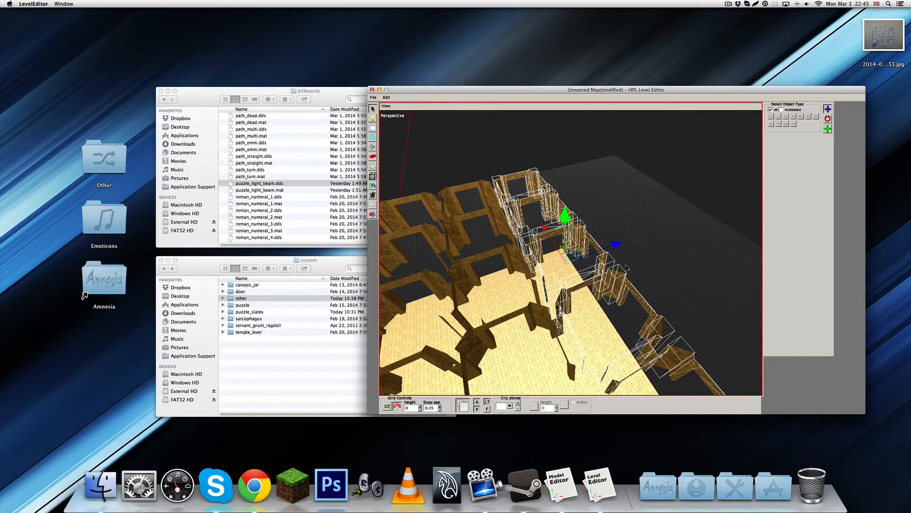
pyautogui.moveTo(629, 268); pyautogui.dragTo(631, 234, button='middle')
pyautogui.moveTo(633, 249); pyautogui.dragTo(636, 251)
pyautogui.moveTo(636, 252); pyautogui.dragTo(565, 271, button='middle')
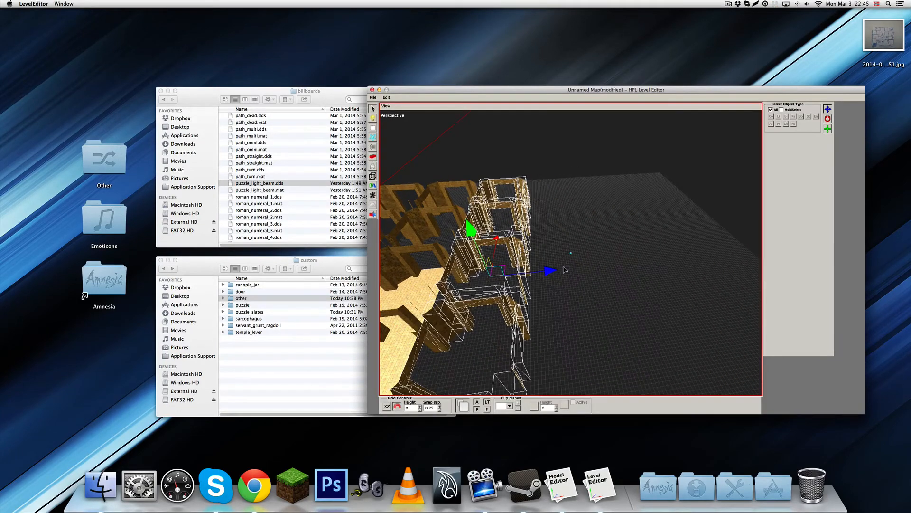
pyautogui.moveTo(555, 273); pyautogui.dragTo(626, 263)
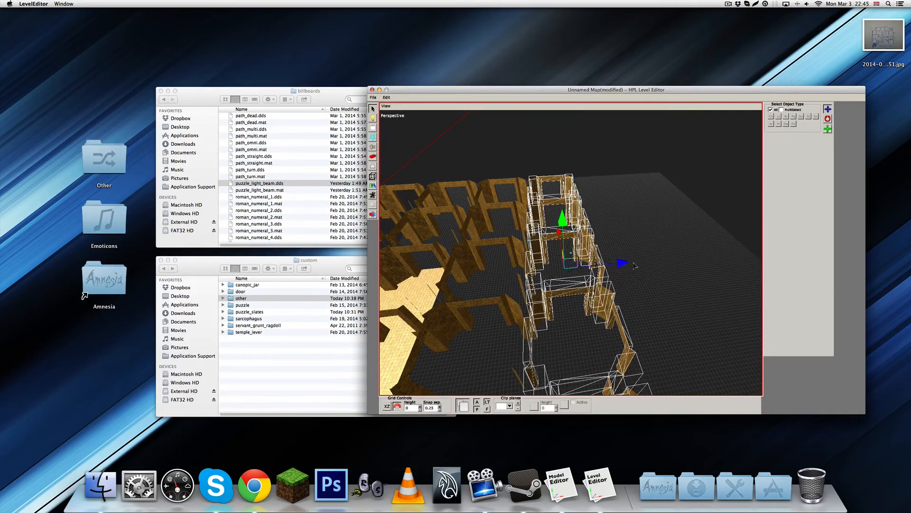
pyautogui.moveTo(626, 262); pyautogui.dragTo(571, 246, button='middle')
# Scale the floor plane to 32 along both X and Z so it covers the full grid of rooms
pyautogui.click(571, 245)
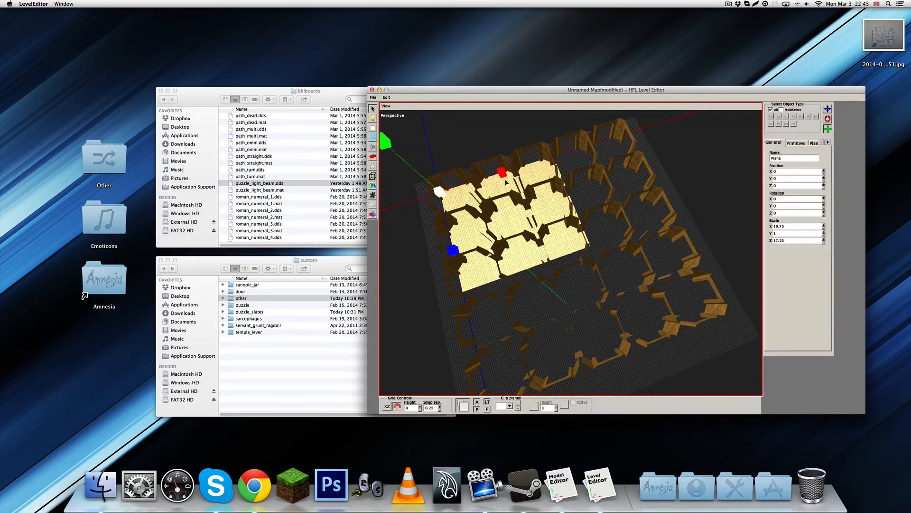
pyautogui.moveTo(506, 181); pyautogui.dragTo(581, 159)
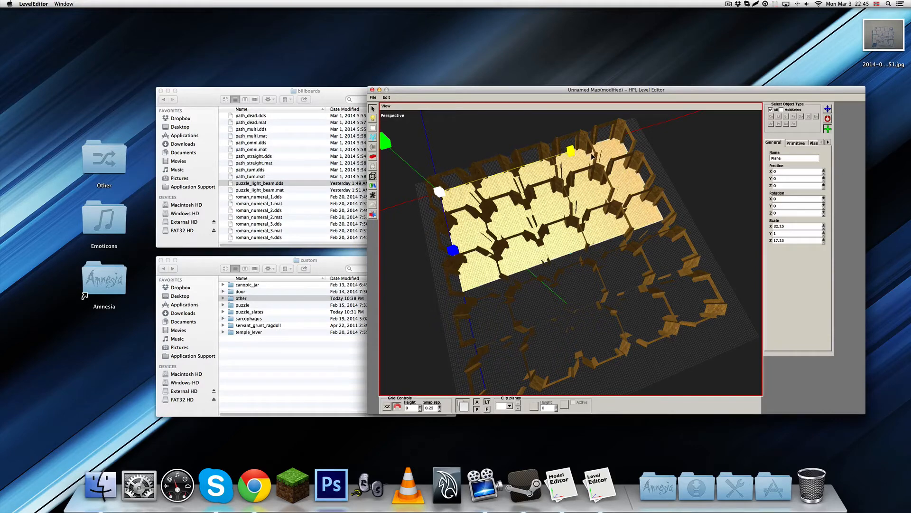
pyautogui.moveTo(455, 253); pyautogui.dragTo(477, 352)
pyautogui.moveTo(541, 296); pyautogui.dragTo(542, 261, button='middle')
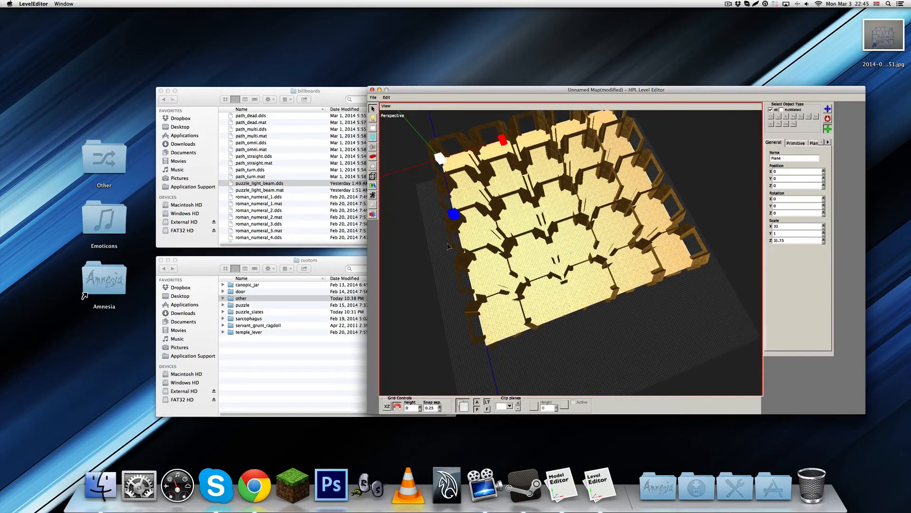
pyautogui.click(460, 213)
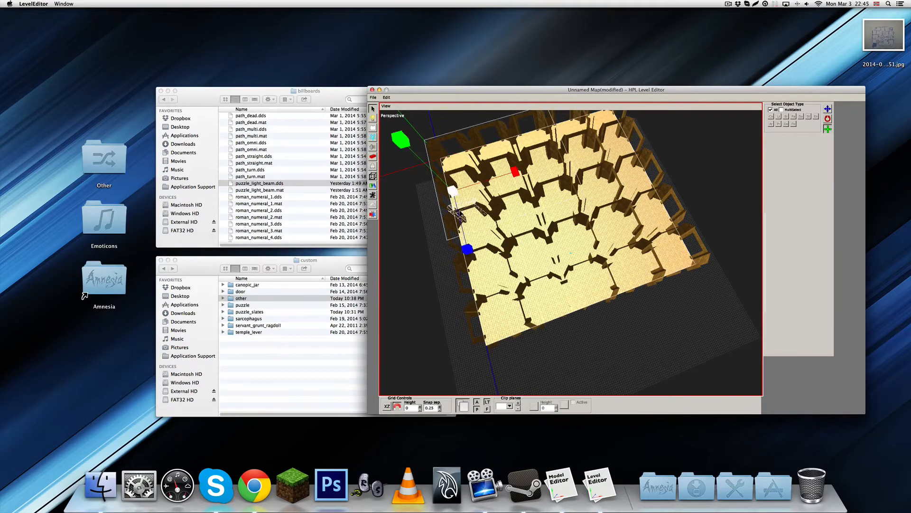
pyautogui.click(456, 218)
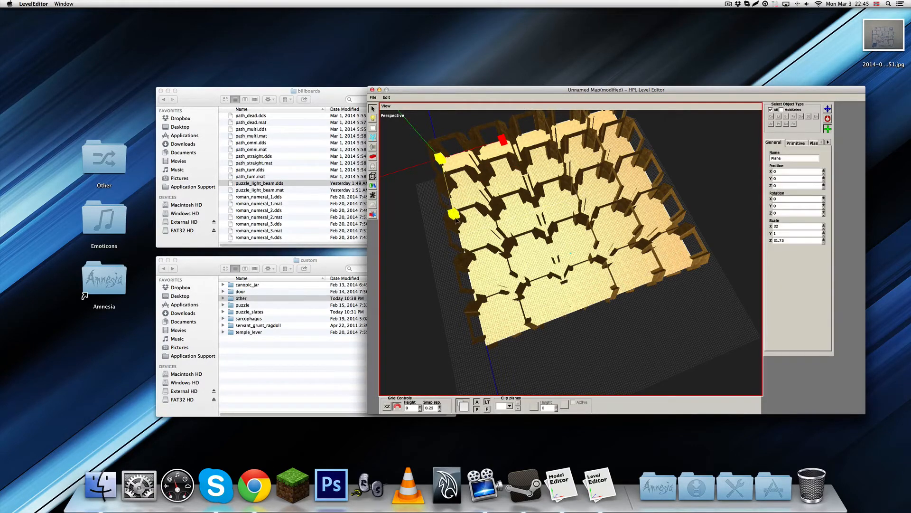
pyautogui.moveTo(456, 220); pyautogui.dragTo(457, 222)
pyautogui.keyDown('alt'); pyautogui.moveTo(480, 275); pyautogui.dragTo(599, 221); pyautogui.keyUp('alt')
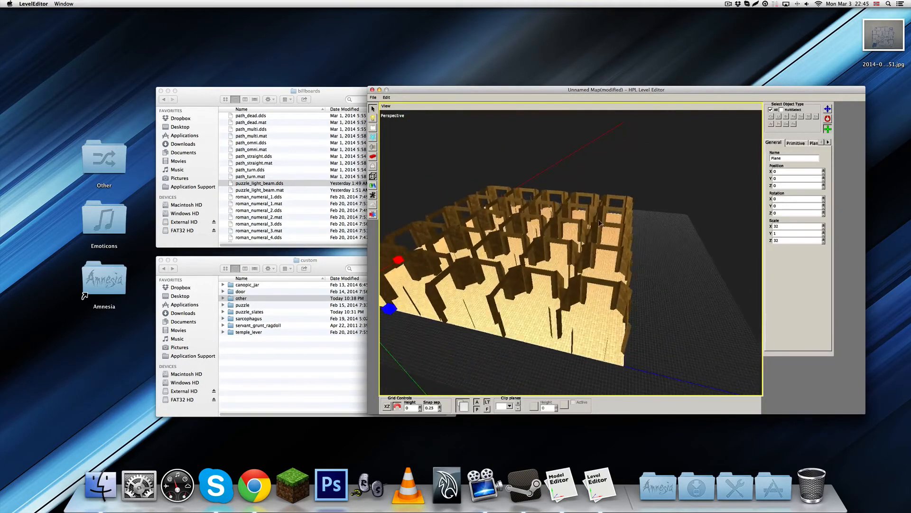
# Select the flipped ceiling plane above the rooms and move it to Z 32 at the grid's edge
pyautogui.keyDown('alt'); pyautogui.moveTo(599, 221); pyautogui.dragTo(637, 307, button='right'); pyautogui.keyUp('alt')
pyautogui.keyDown('alt'); pyautogui.moveTo(637, 307); pyautogui.dragTo(557, 223); pyautogui.keyUp('alt')
pyautogui.keyDown('alt'); pyautogui.moveTo(480, 196); pyautogui.dragTo(537, 133); pyautogui.keyUp('alt')
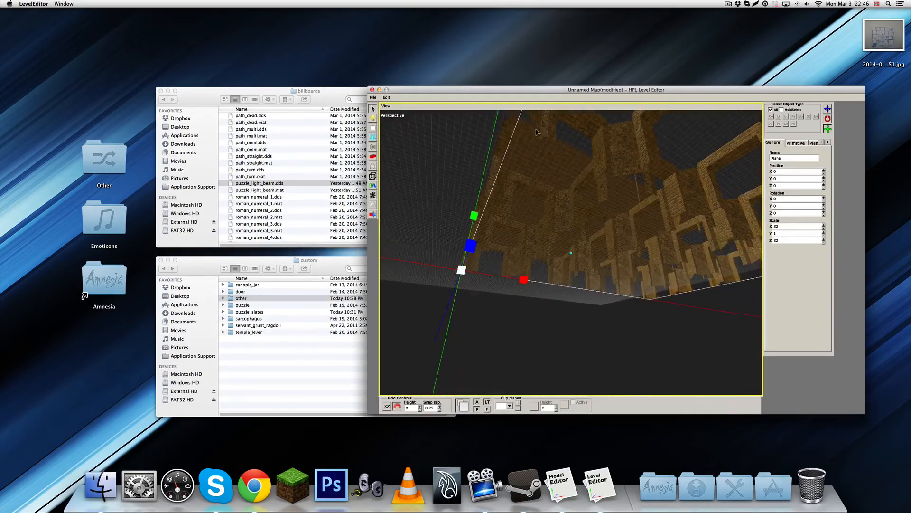
pyautogui.keyDown('alt'); pyautogui.moveTo(570, 186); pyautogui.dragTo(565, 280); pyautogui.keyUp('alt')
pyautogui.scroll(-3, 560, 266)
pyautogui.keyDown('alt'); pyautogui.moveTo(551, 242); pyautogui.dragTo(540, 288); pyautogui.keyUp('alt')
pyautogui.click(533, 198)
pyautogui.press('w')
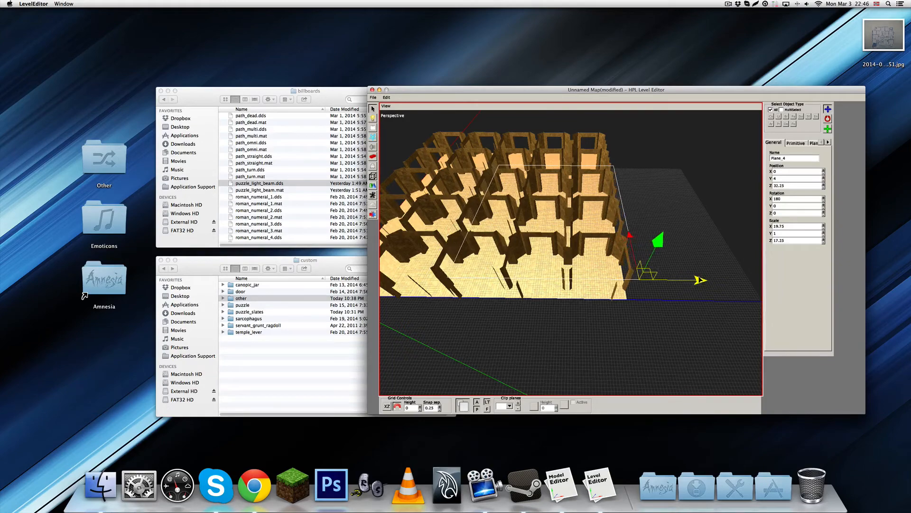
pyautogui.keyDown('alt'); pyautogui.moveTo(693, 275); pyautogui.dragTo(662, 258); pyautogui.keyUp('alt')
# Scale the ceiling plane to 32 along X to span the room grid, then deselect it
pyautogui.keyDown('alt'); pyautogui.moveTo(670, 292); pyautogui.dragTo(650, 349); pyautogui.keyUp('alt')
pyautogui.scroll(3, 653, 318)
pyautogui.scroll(3, 611, 321)
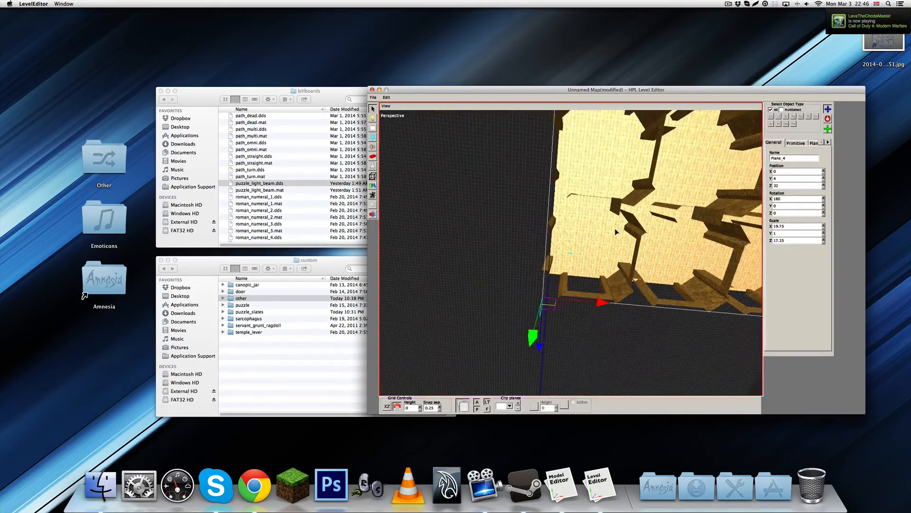
pyautogui.scroll(-4, 656, 224)
pyautogui.keyDown('alt'); pyautogui.moveTo(656, 224); pyautogui.dragTo(648, 235); pyautogui.keyUp('alt')
pyautogui.keyDown('alt'); pyautogui.moveTo(648, 235); pyautogui.dragTo(589, 252, button='middle'); pyautogui.keyUp('alt')
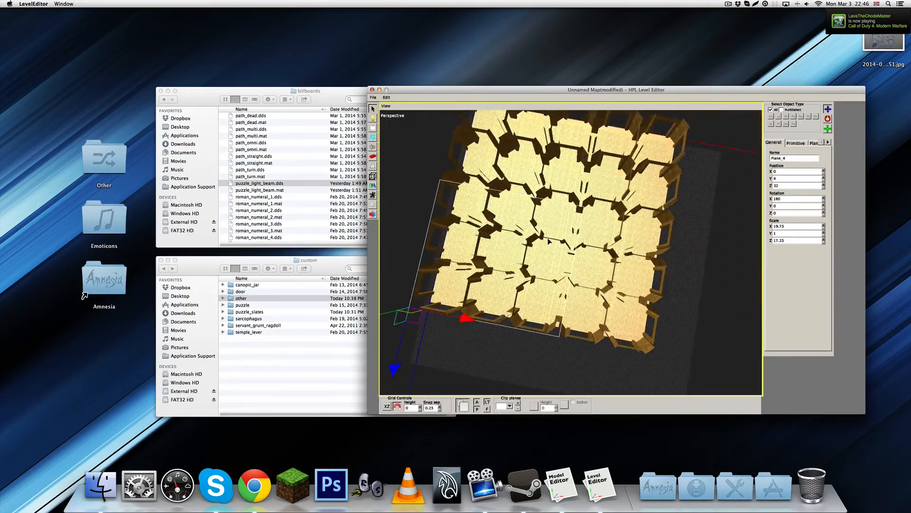
pyautogui.keyDown('alt'); pyautogui.moveTo(589, 252); pyautogui.dragTo(579, 227); pyautogui.keyUp('alt')
pyautogui.press('e')
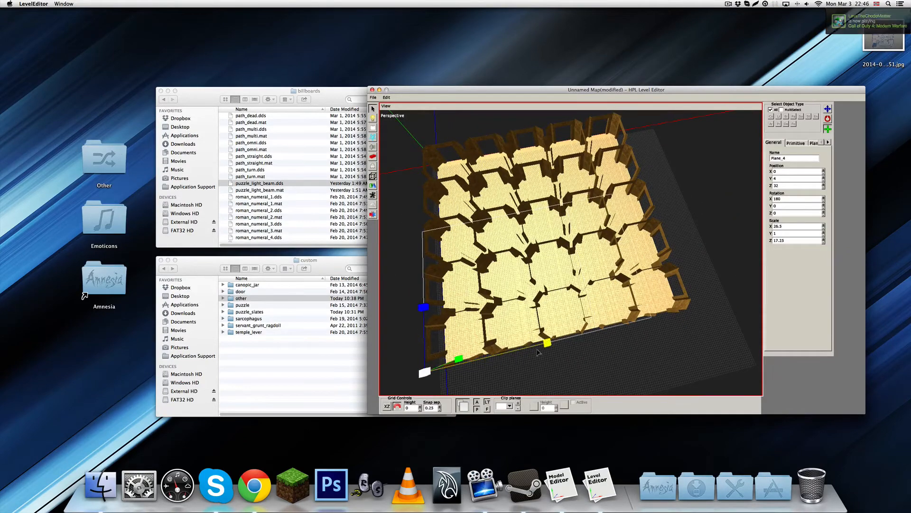
pyautogui.moveTo(539, 352); pyautogui.dragTo(575, 351)
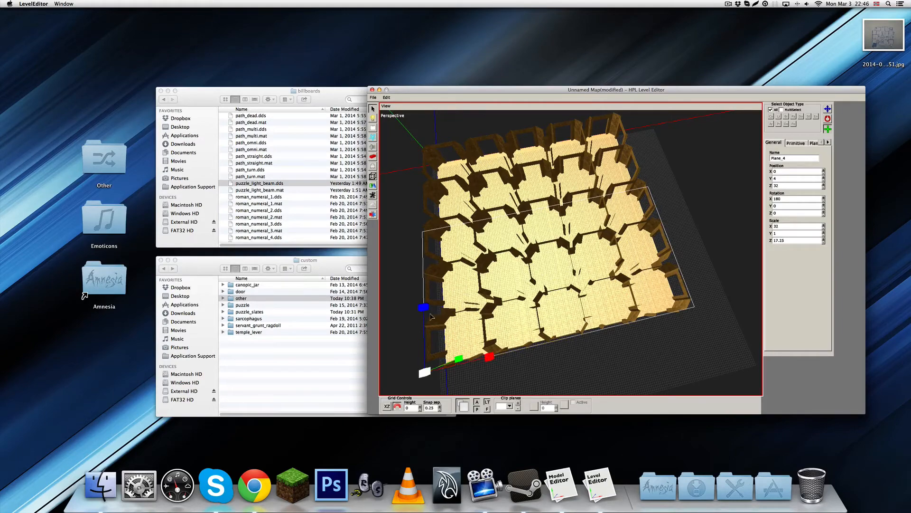
pyautogui.click(400, 197)
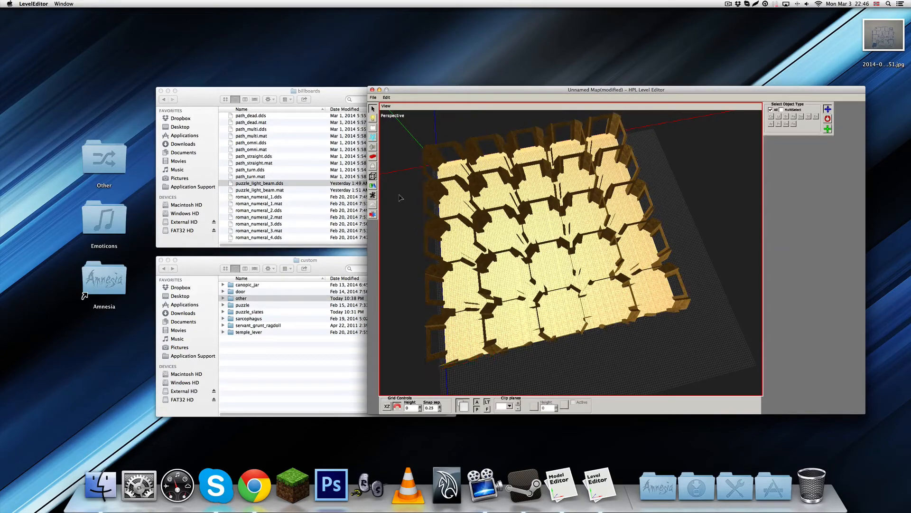
# Focus on the grid's centre room and choose the custom entity set for placing objects
pyautogui.keyDown('alt'); pyautogui.moveTo(483, 325); pyautogui.dragTo(502, 286); pyautogui.keyUp('alt')
pyautogui.scroll(3, 502, 286)
pyautogui.keyDown('alt'); pyautogui.moveTo(525, 256); pyautogui.dragTo(566, 287); pyautogui.keyUp('alt')
pyautogui.scroll(3, 574, 284)
pyautogui.scroll(2, 570, 277)
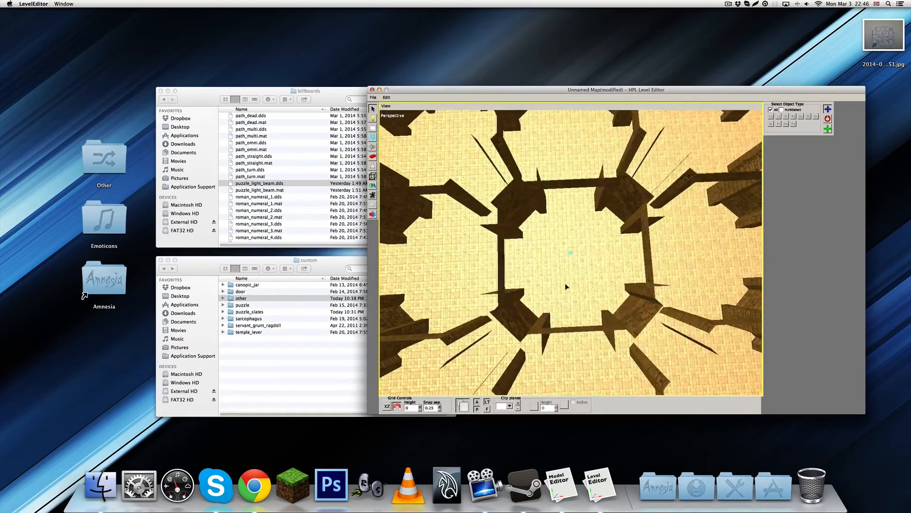
pyautogui.scroll(5, 566, 286)
pyautogui.click(374, 166)
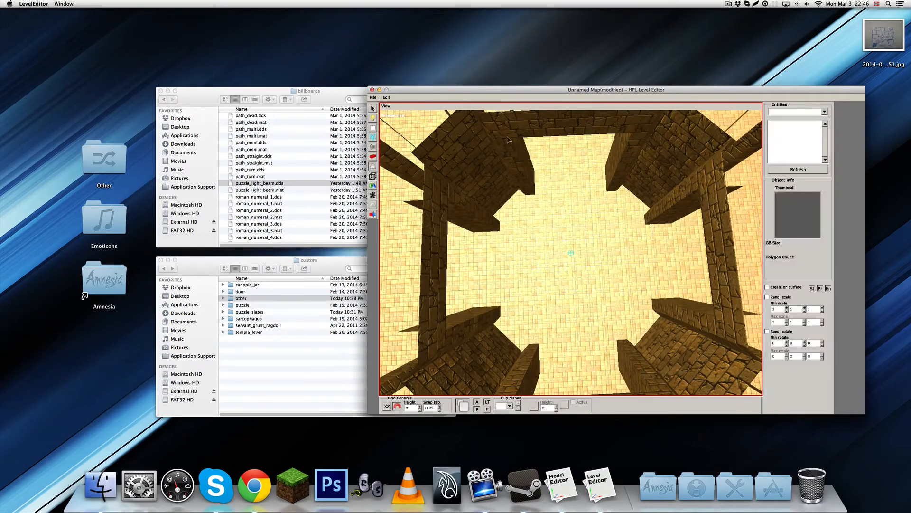
pyautogui.click(817, 116)
pyautogui.click(779, 149)
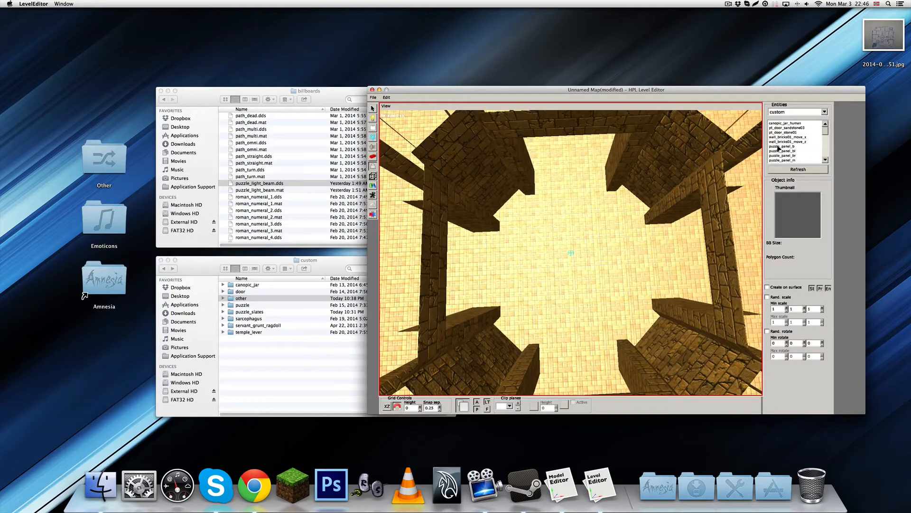
# Place the puzzle_slot_frame entity on the centre room's floor at X 16, Y 0, Z 16
pyautogui.scroll(-3, 788, 135)
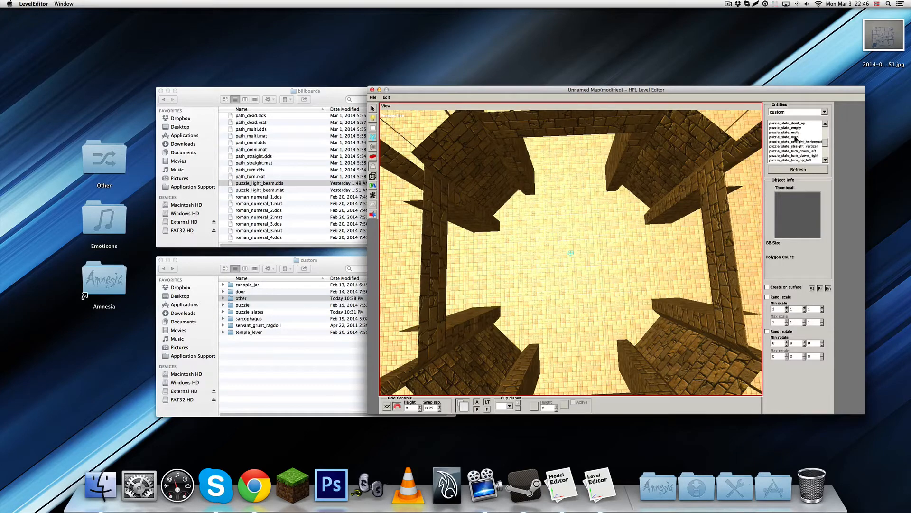
pyautogui.scroll(-5, 800, 141)
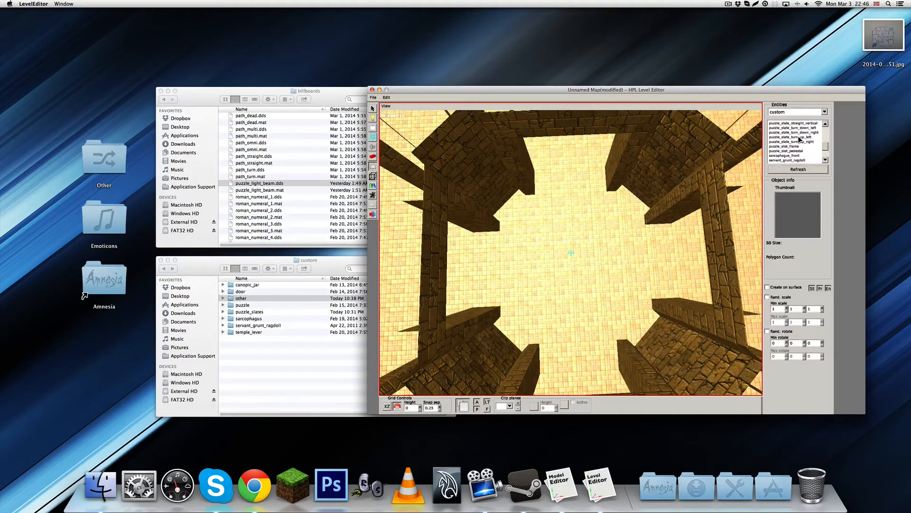
pyautogui.scroll(2, 801, 142)
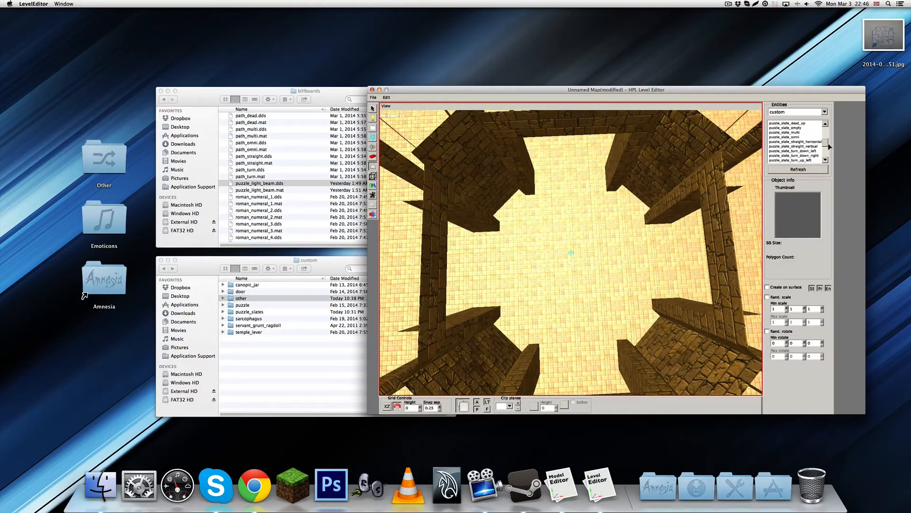
pyautogui.scroll(2, 827, 142)
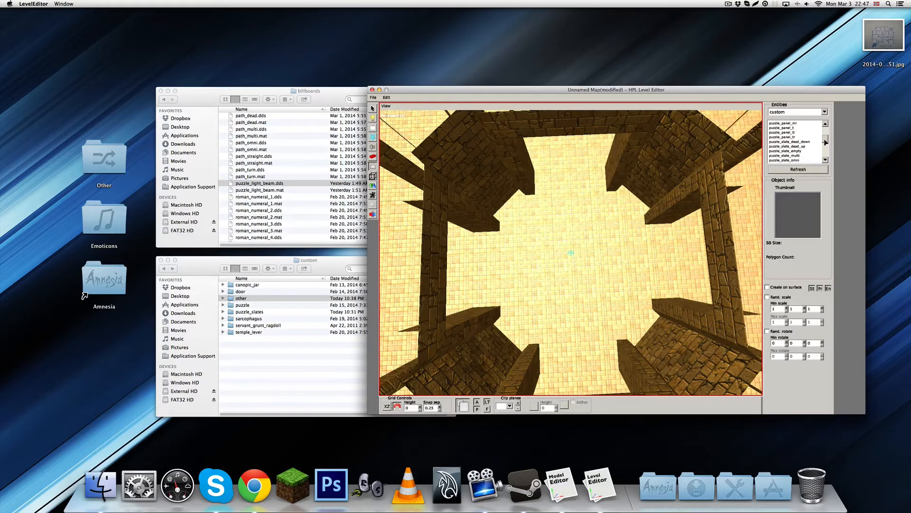
pyautogui.scroll(-2, 827, 142)
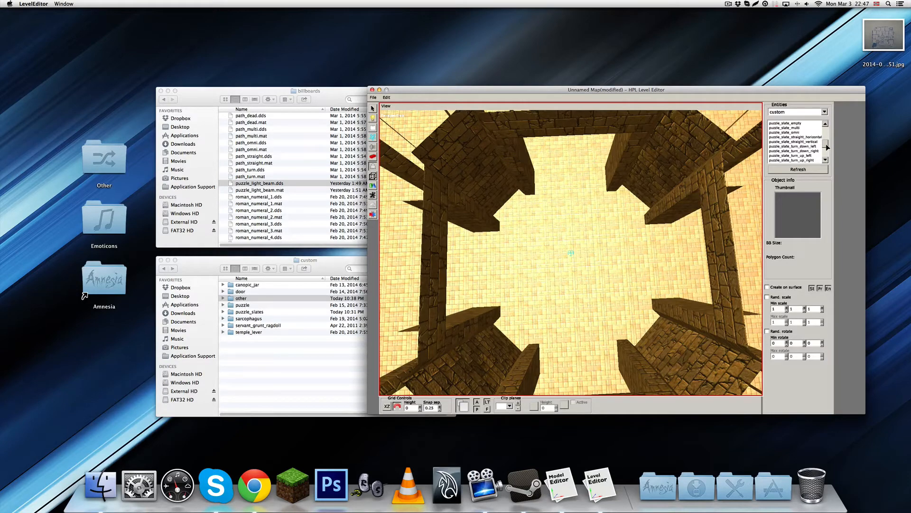
pyautogui.scroll(-2, 826, 144)
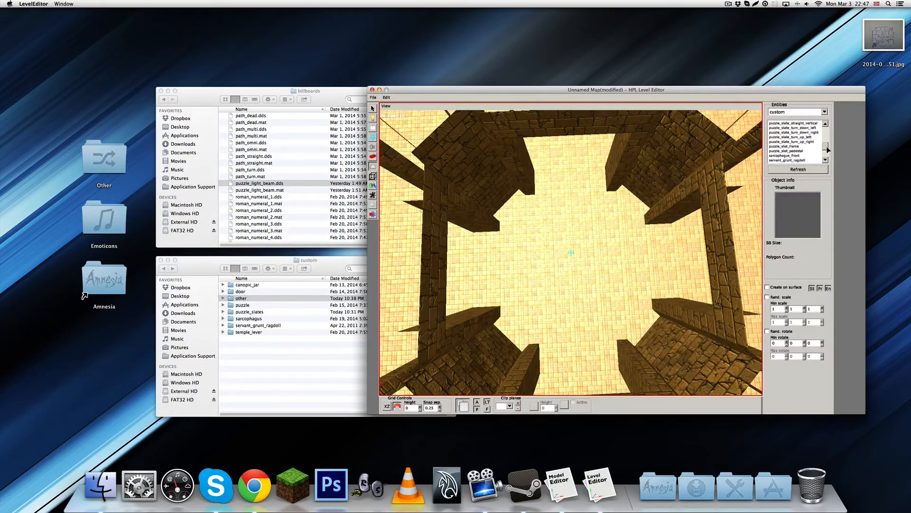
pyautogui.scroll(-1, 828, 150)
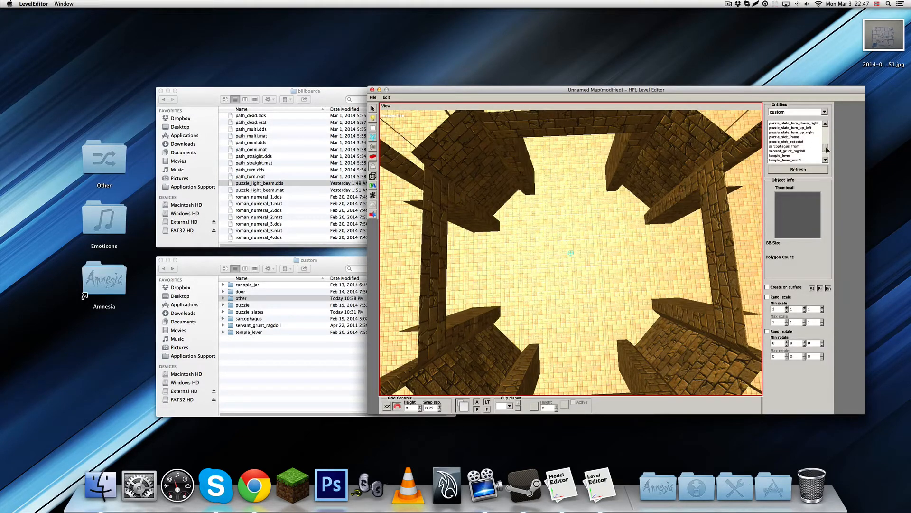
pyautogui.click(792, 137)
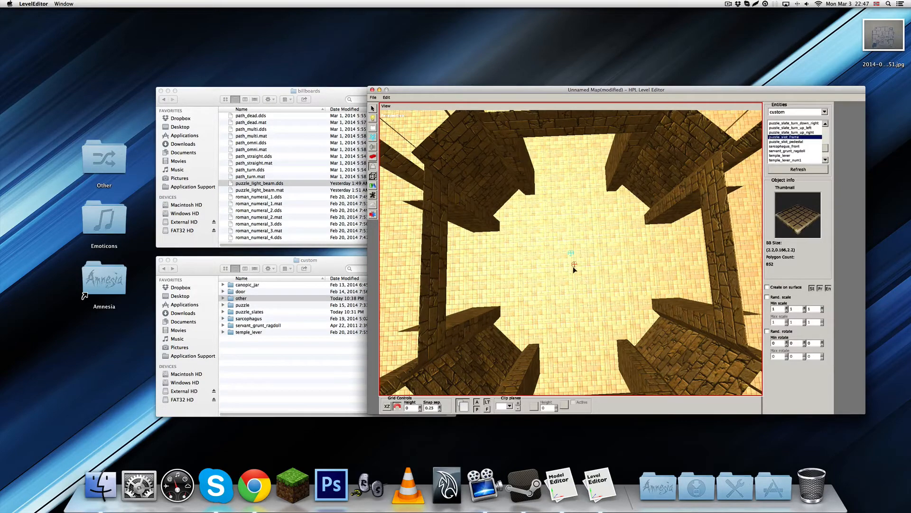
pyautogui.click(574, 266)
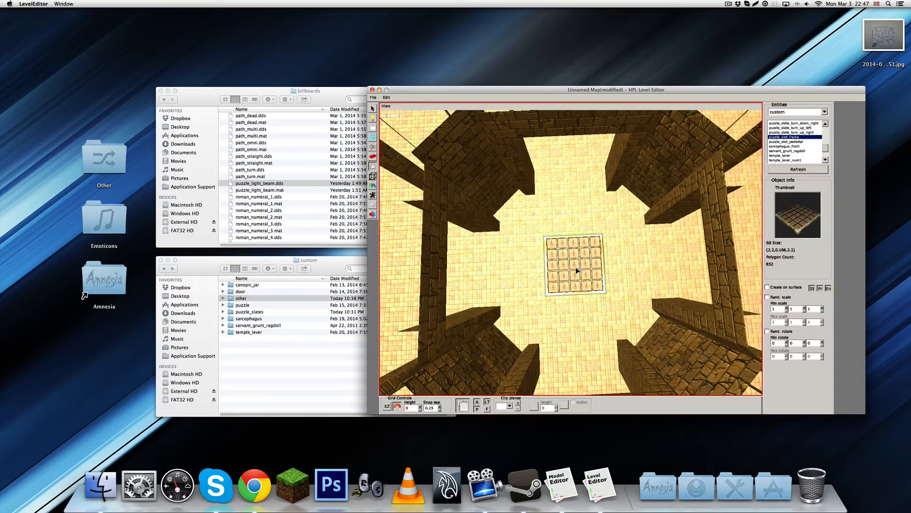
# Rotate the centre room's puzzle slot frame to X 180, Y 0, Z 180, then deselect it
pyautogui.keyDown('alt'); pyautogui.scroll(3, 593, 283); pyautogui.keyUp('alt')
pyautogui.keyDown('alt'); pyautogui.moveTo(648, 272); pyautogui.dragTo(677, 262); pyautogui.keyUp('alt')
pyautogui.keyDown('alt'); pyautogui.scroll(4, 589, 236); pyautogui.keyUp('alt')
pyautogui.press('1')
pyautogui.click(584, 295)
pyautogui.press('w')
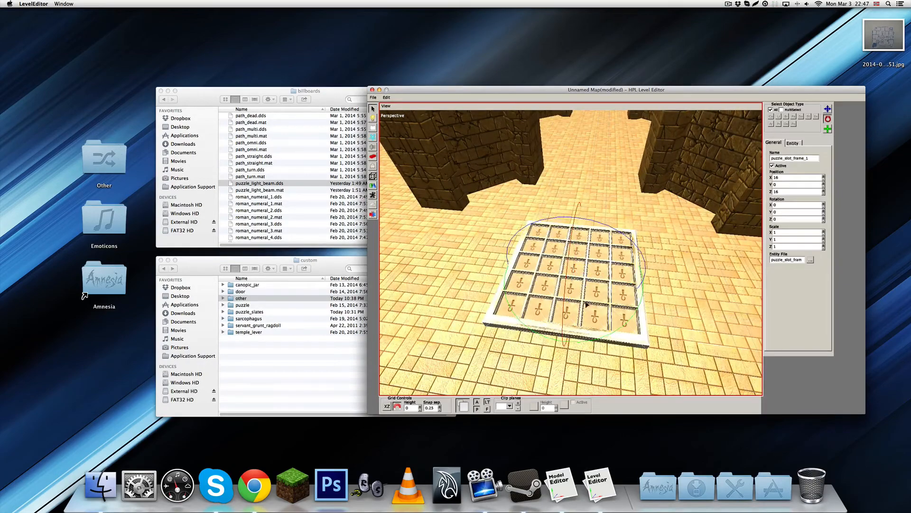
pyautogui.moveTo(607, 337); pyautogui.dragTo(603, 307)
pyautogui.press('q')
pyautogui.keyDown('alt'); pyautogui.scroll(-6, 620, 301); pyautogui.keyUp('alt')
pyautogui.keyDown('alt'); pyautogui.moveTo(603, 307); pyautogui.dragTo(603, 288, button='middle'); pyautogui.keyUp('alt')
pyautogui.keyDown('alt'); pyautogui.scroll(-8, 603, 289); pyautogui.keyUp('alt')
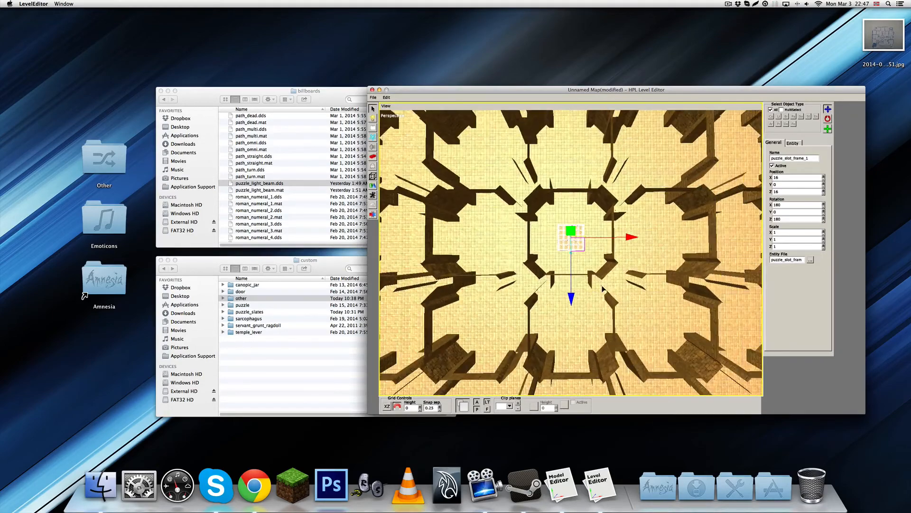
pyautogui.click(723, 216)
# Place a puzzle_slot_pedestal entity on the floor of the room next to the slot frame's room, on its positive X side
pyautogui.keyDown('alt'); pyautogui.scroll(8, 674, 230); pyautogui.keyUp('alt')
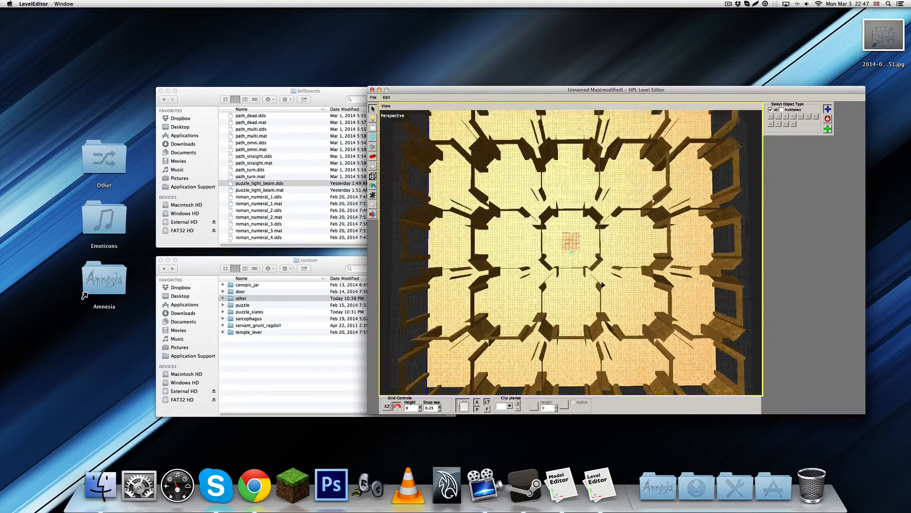
pyautogui.keyDown('alt'); pyautogui.moveTo(584, 231); pyautogui.dragTo(584, 262, button='middle'); pyautogui.keyUp('alt')
pyautogui.keyDown('alt'); pyautogui.scroll(10, 584, 263); pyautogui.keyUp('alt')
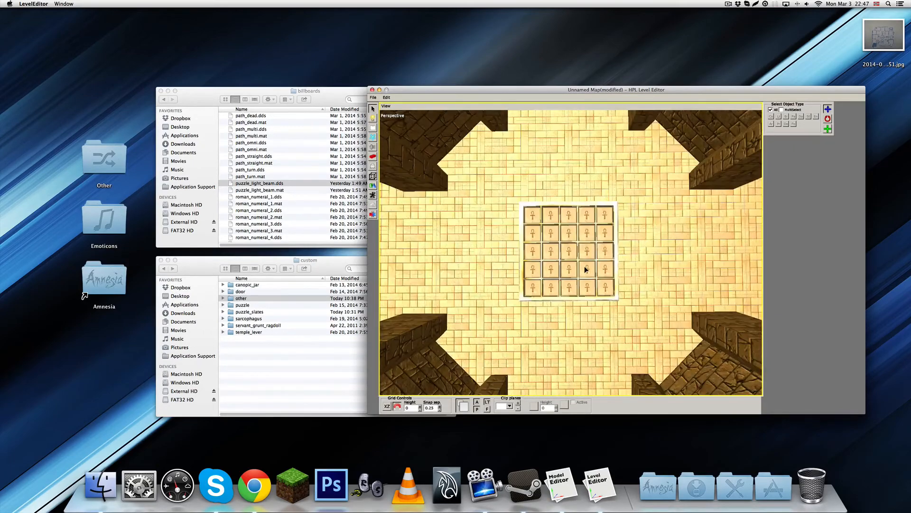
pyautogui.keyDown('alt'); pyautogui.moveTo(584, 271); pyautogui.dragTo(588, 238); pyautogui.keyUp('alt')
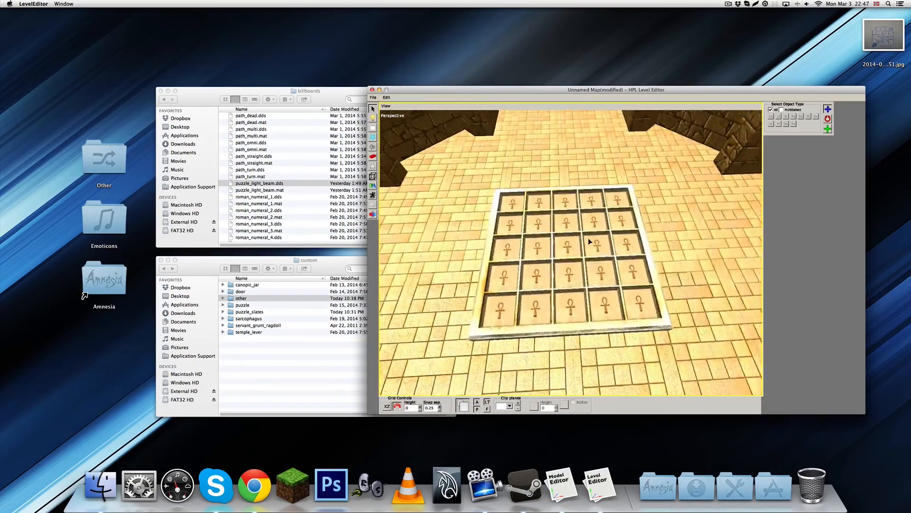
pyautogui.scroll(4, 589, 239)
pyautogui.click(375, 166)
pyautogui.click(781, 141)
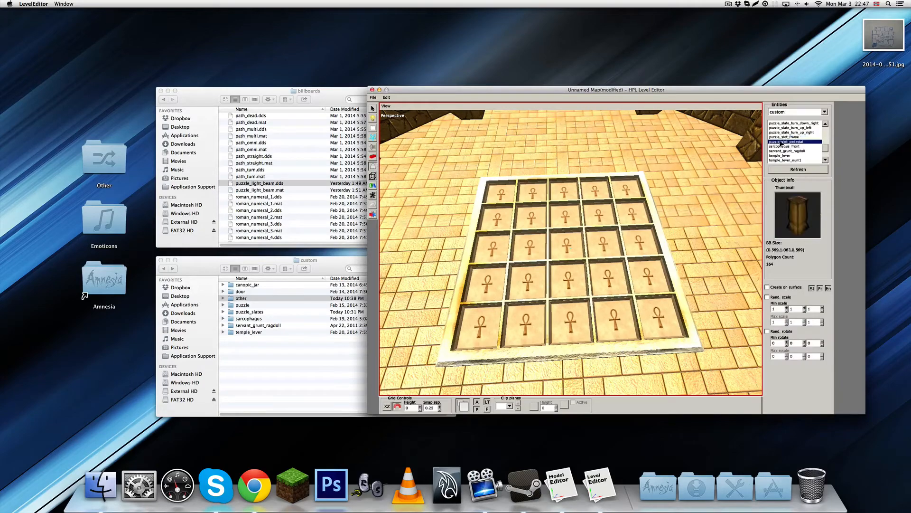
pyautogui.scroll(-15, 665, 275)
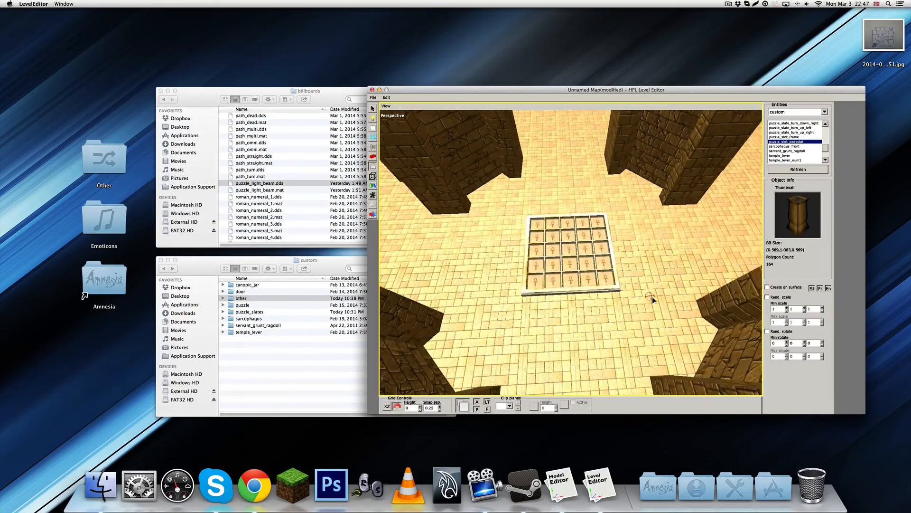
pyautogui.keyDown('alt'); pyautogui.moveTo(673, 252); pyautogui.dragTo(550, 264, button='middle'); pyautogui.keyUp('alt')
pyautogui.scroll(5, 561, 264)
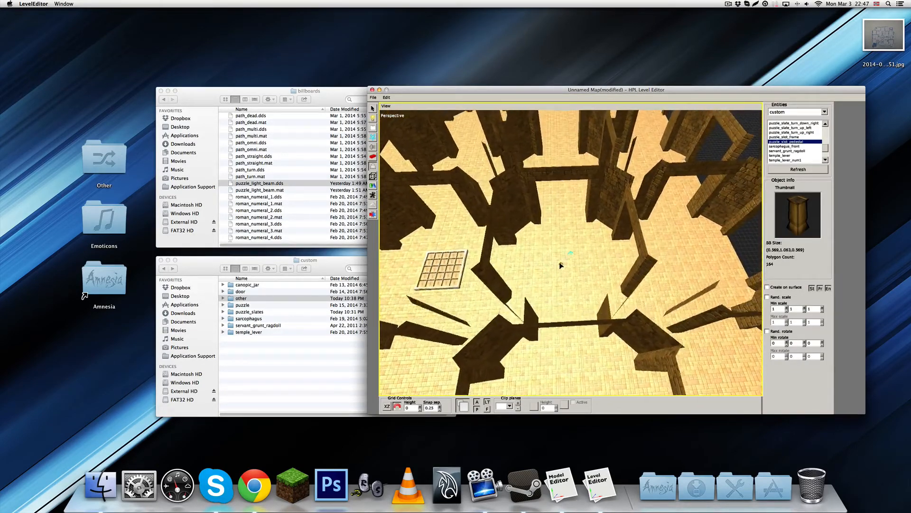
pyautogui.click(565, 282)
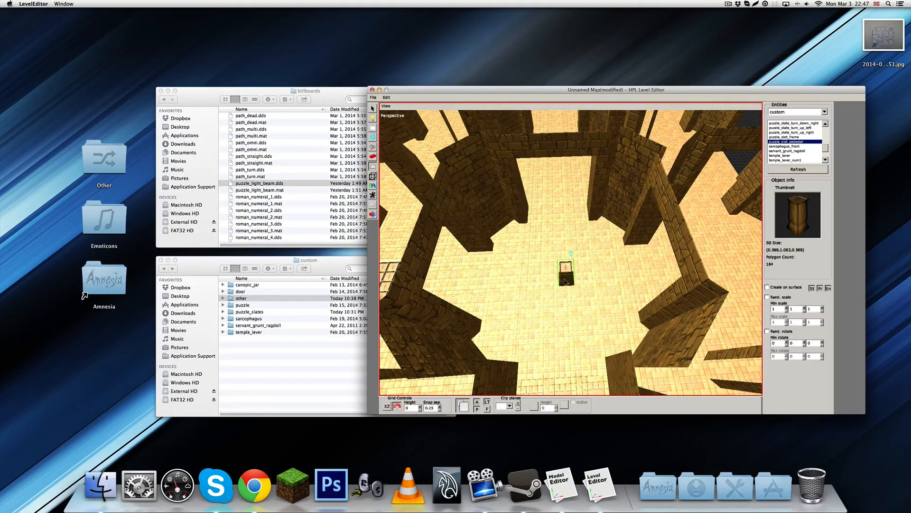
# Turn the pedestal to Y rotation 180 and position it at X 22.5, Y 0, Z 16, then deselect it
pyautogui.keyDown('shift'); pyautogui.scroll(12, 565, 282); pyautogui.keyUp('shift')
pyautogui.click(565, 281)
pyautogui.keyDown('alt'); pyautogui.moveTo(571, 281); pyautogui.dragTo(606, 280); pyautogui.keyUp('alt')
pyautogui.press('1')
pyautogui.click(572, 284)
pyautogui.keyDown('alt'); pyautogui.moveTo(592, 266); pyautogui.dragTo(607, 264, button='middle'); pyautogui.keyUp('alt')
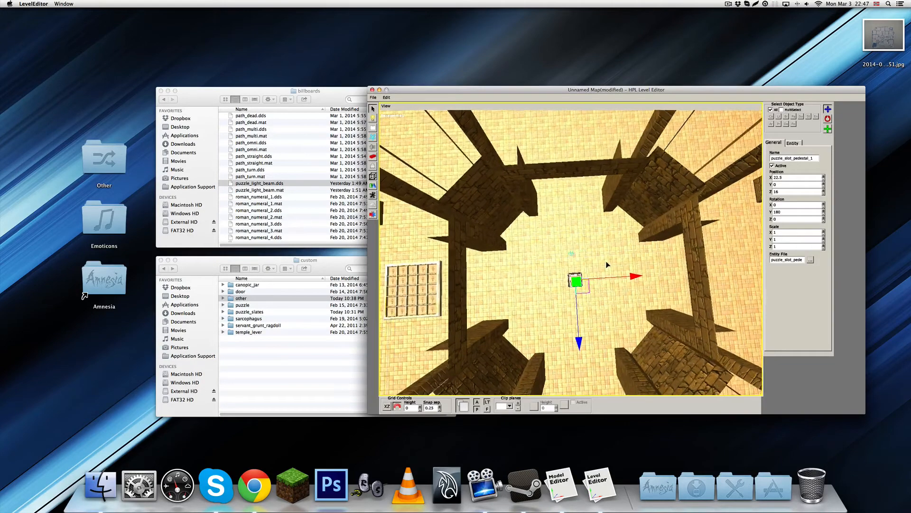
pyautogui.scroll(4, 607, 264)
pyautogui.keyDown('alt'); pyautogui.moveTo(606, 264); pyautogui.dragTo(604, 228); pyautogui.keyUp('alt')
pyautogui.click(617, 263)
pyautogui.scroll(5, 615, 268)
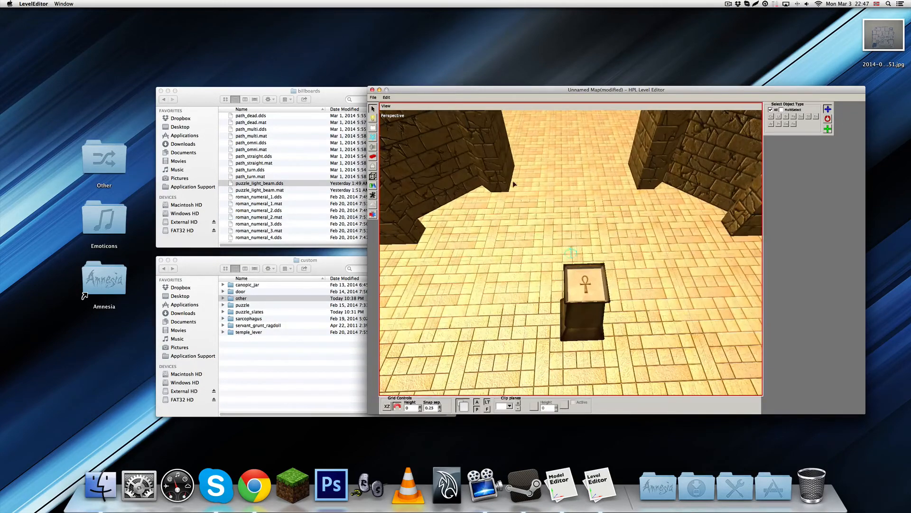
# Look through the custom puzzle entities and their thumbnails for a slate to go on the pedestal
pyautogui.click(372, 166)
pyautogui.click(796, 137)
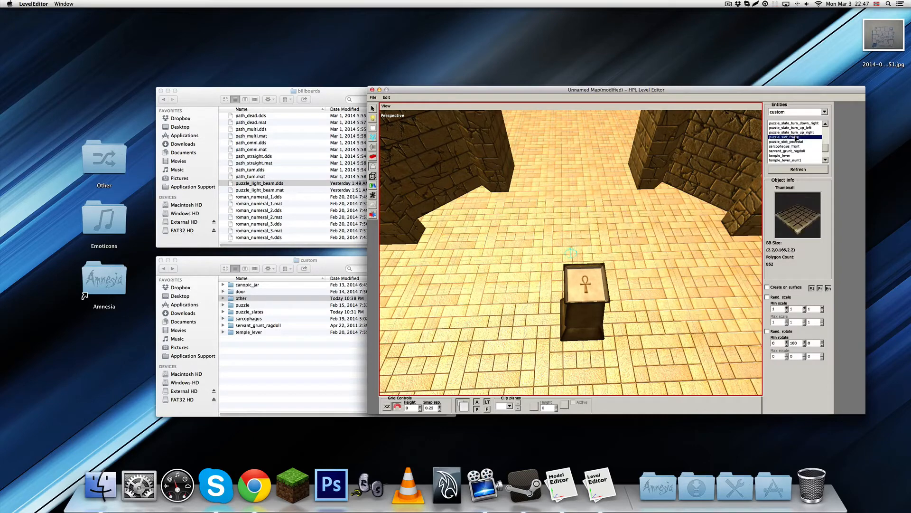
pyautogui.click(797, 142)
pyautogui.click(797, 147)
pyautogui.click(796, 137)
pyautogui.click(794, 132)
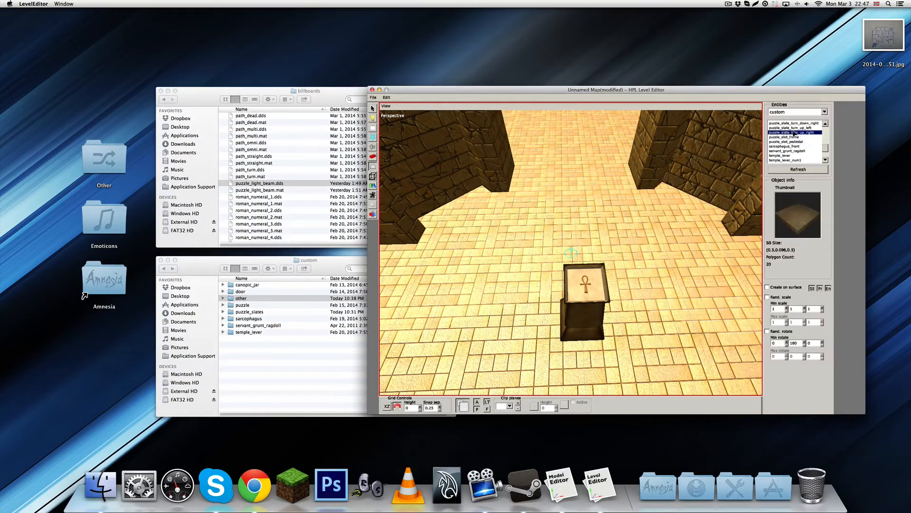
pyautogui.scroll(5, 794, 135)
pyautogui.click(793, 137)
pyautogui.click(795, 133)
pyautogui.click(796, 142)
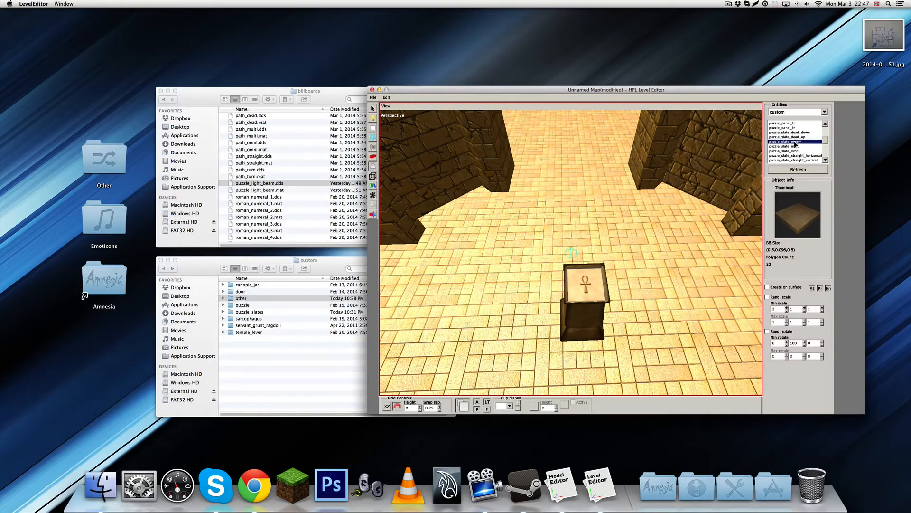
# Try out a puzzle_slate_omni entity on the floor beside the pedestal, then delete it
pyautogui.click(796, 150)
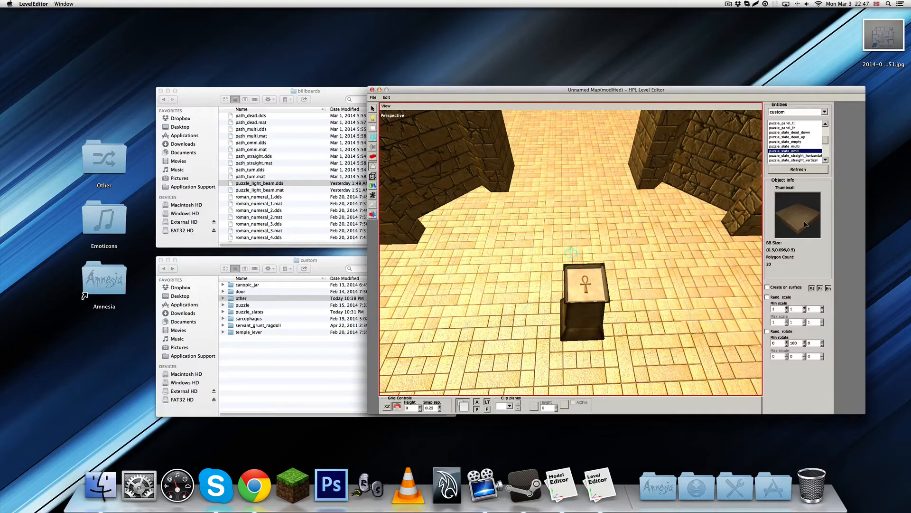
pyautogui.click(654, 303)
pyautogui.press('1')
pyautogui.click(652, 300)
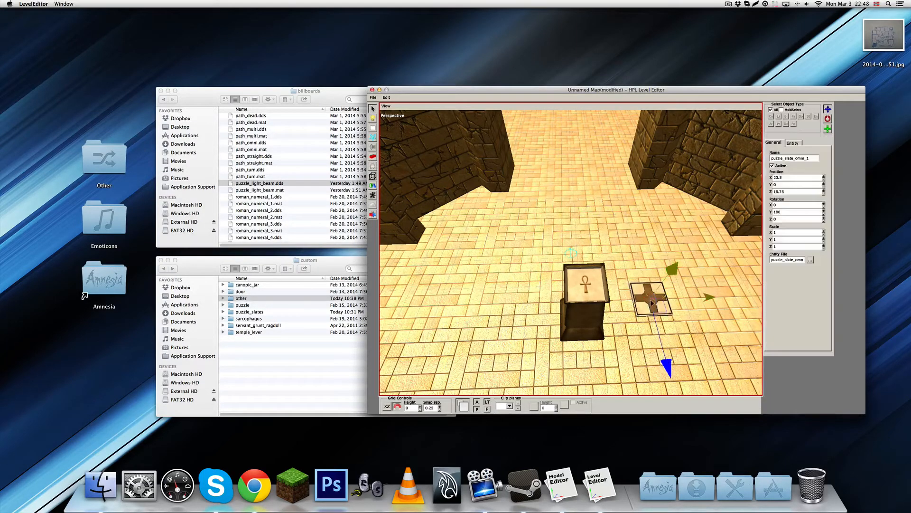
pyautogui.click(653, 301)
pyautogui.press('Delete')
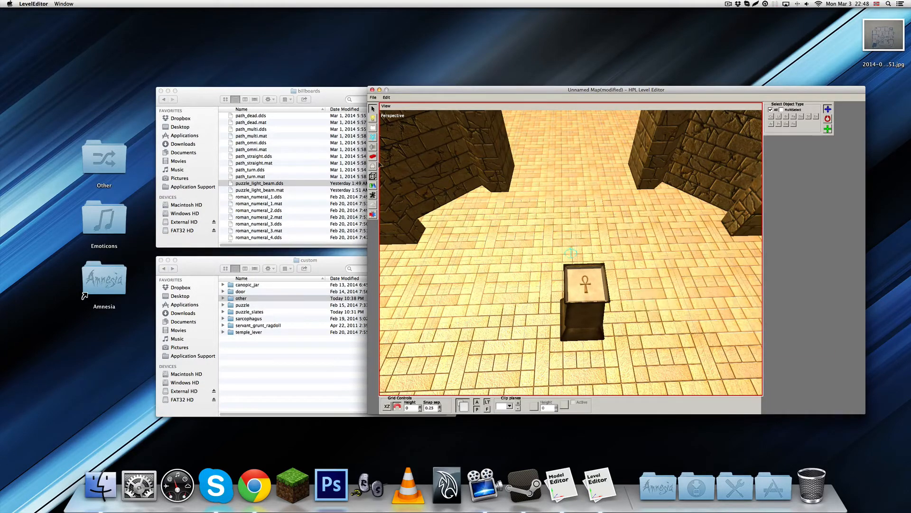
# Place a puzzle_slate_straight_horizontal entity on the floor beside the pedestal and select it
pyautogui.click(373, 166)
pyautogui.scroll(-2, 801, 153)
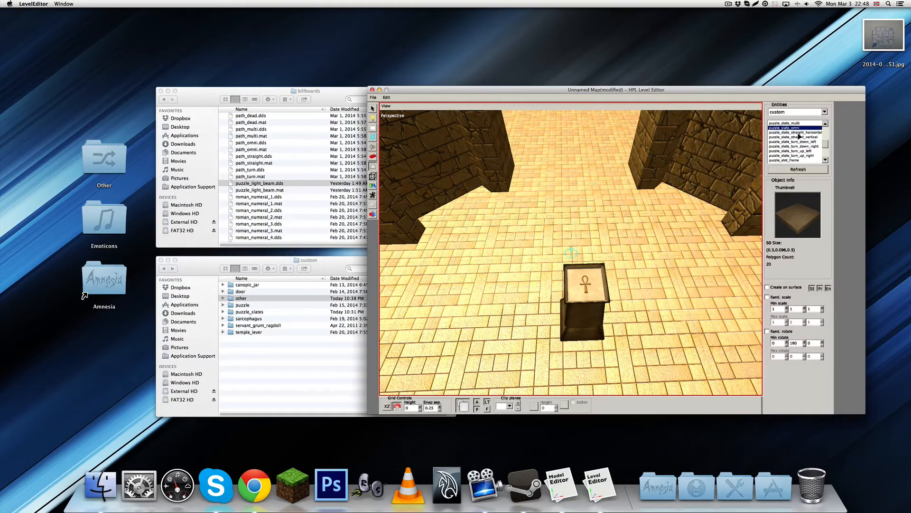
pyautogui.click(801, 133)
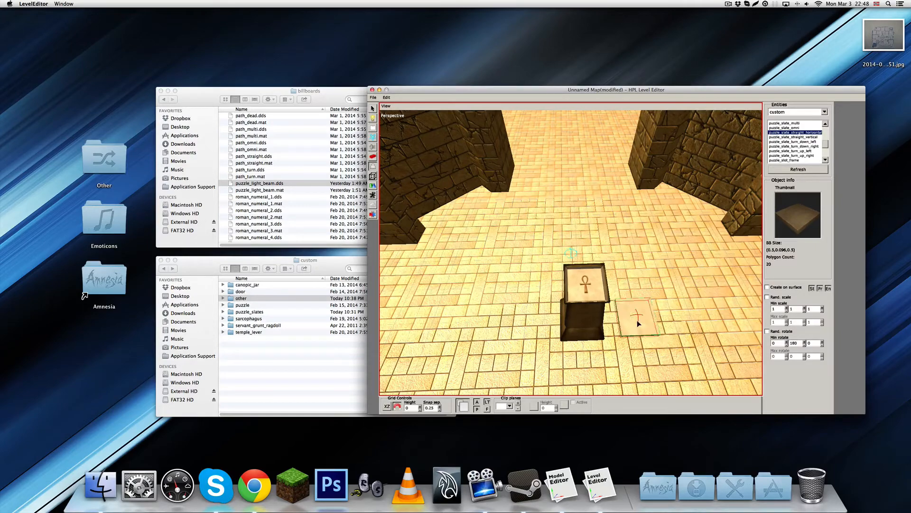
pyautogui.press('1')
pyautogui.click(638, 323)
# Move the straight horizontal slate onto the pedestal's top at X 22.5, Y 1, Z 16
pyautogui.keyDown('alt'); pyautogui.moveTo(639, 325); pyautogui.dragTo(650, 265, button='middle'); pyautogui.keyUp('alt')
pyautogui.moveTo(651, 264); pyautogui.dragTo(652, 157)
pyautogui.keyDown('alt'); pyautogui.moveTo(652, 159); pyautogui.dragTo(678, 247, button='middle'); pyautogui.keyUp('alt')
pyautogui.moveTo(676, 281); pyautogui.dragTo(596, 278)
pyautogui.keyDown('alt'); pyautogui.moveTo(597, 276); pyautogui.dragTo(602, 257, button='middle'); pyautogui.keyUp('alt')
pyautogui.scroll(2, 602, 206)
pyautogui.scroll(3, 608, 280)
pyautogui.scroll(2, 607, 278)
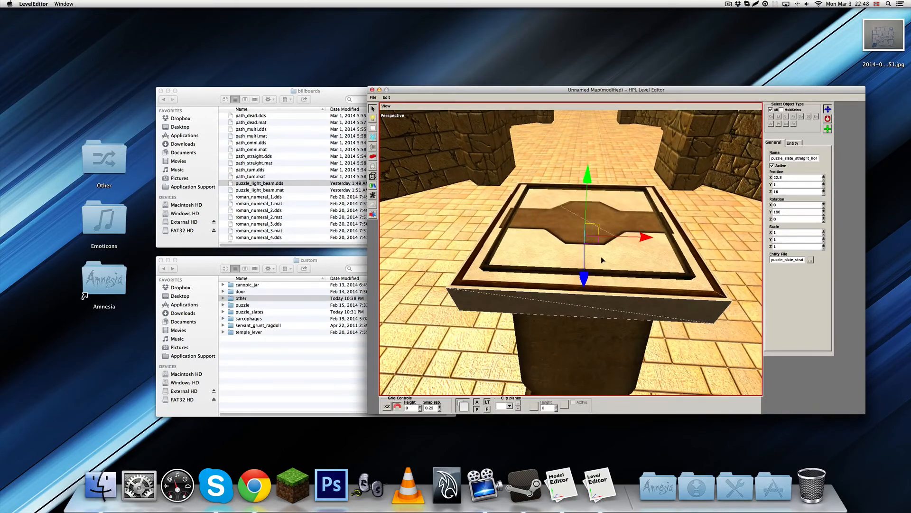
# Scale the slate to 0.75 on all three axes and raise it to Y 1.25 above the pedestal
pyautogui.press('e')
pyautogui.moveTo(586, 235); pyautogui.dragTo(587, 237)
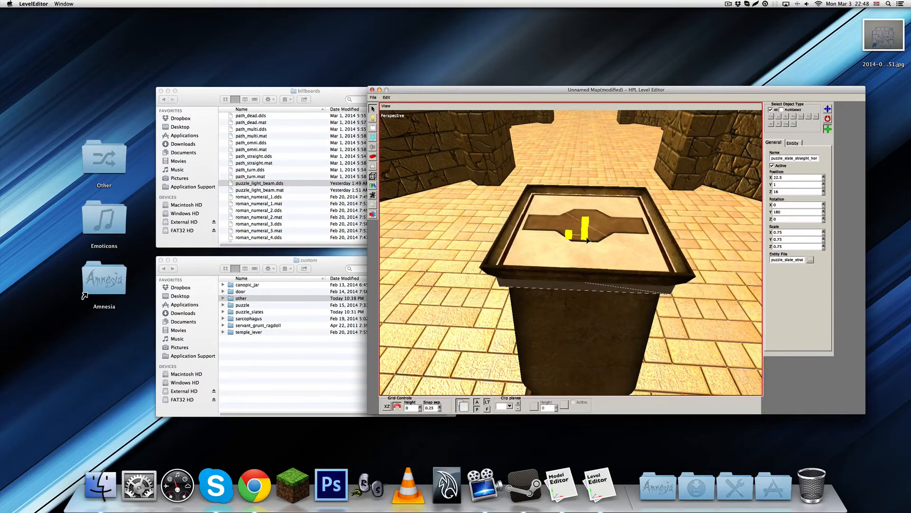
pyautogui.press('w')
pyautogui.moveTo(587, 151); pyautogui.dragTo(590, 122)
pyautogui.keyDown('alt'); pyautogui.moveTo(590, 123); pyautogui.dragTo(619, 184, button='middle'); pyautogui.keyUp('alt')
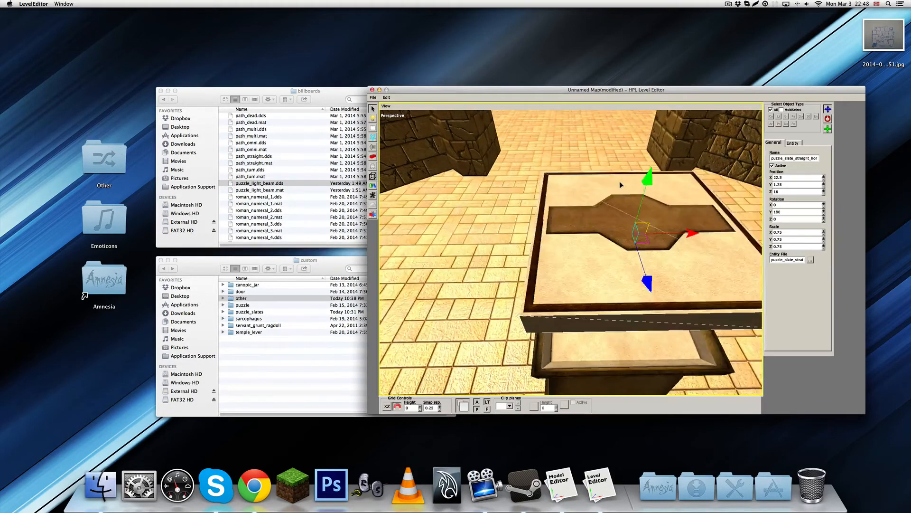
# Examine how the scaled slate lines up with the pedestal's slot from several distances
pyautogui.scroll(-3, 619, 184)
pyautogui.moveTo(622, 215)
pyautogui.keyDown('alt'); pyautogui.mouseDown(button='middle')
pyautogui.moveTo(619, 173)
pyautogui.moveTo(621, 213)
pyautogui.mouseUp(button='middle'); pyautogui.keyUp('alt')
pyautogui.scroll(4, 618, 180)
pyautogui.scroll(2, 621, 188)
pyautogui.scroll(-4, 624, 189)
pyautogui.press('r')
pyautogui.moveTo(575, 316); pyautogui.dragTo(582, 317)
pyautogui.press('w')
pyautogui.moveTo(582, 318)
pyautogui.keyDown('alt'); pyautogui.mouseDown(button='middle')
pyautogui.moveTo(585, 306)
pyautogui.moveTo(574, 323)
pyautogui.mouseUp(button='middle'); pyautogui.keyUp('alt')
pyautogui.scroll(-5, 584, 306)
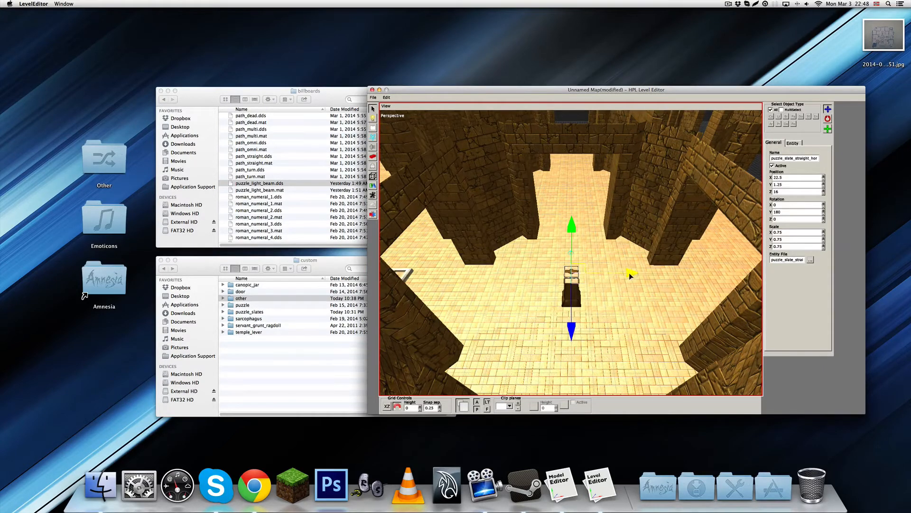
# Duplicate the slate three times in a row along X at 1-unit spacing, ending at X 19.5
pyautogui.hotkey('ctrl', 'd')
pyautogui.moveTo(630, 273); pyautogui.dragTo(524, 277)
pyautogui.hotkey('ctrl', 'd')
pyautogui.hotkey('ctrl', 'd')
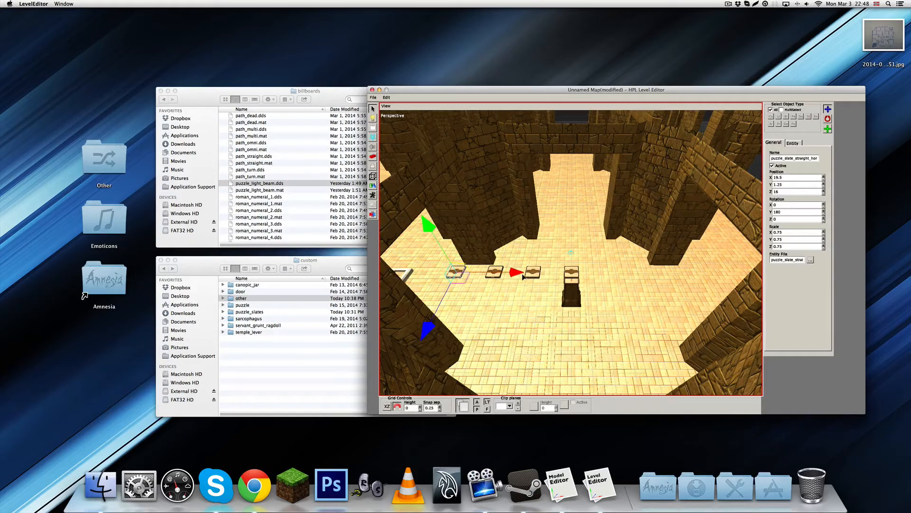
# Save the map as test4 in the custom story's folder alongside test2.map and test3.map
pyautogui.hotkey('ctrl', 's')
pyautogui.doubleClick(549, 241)
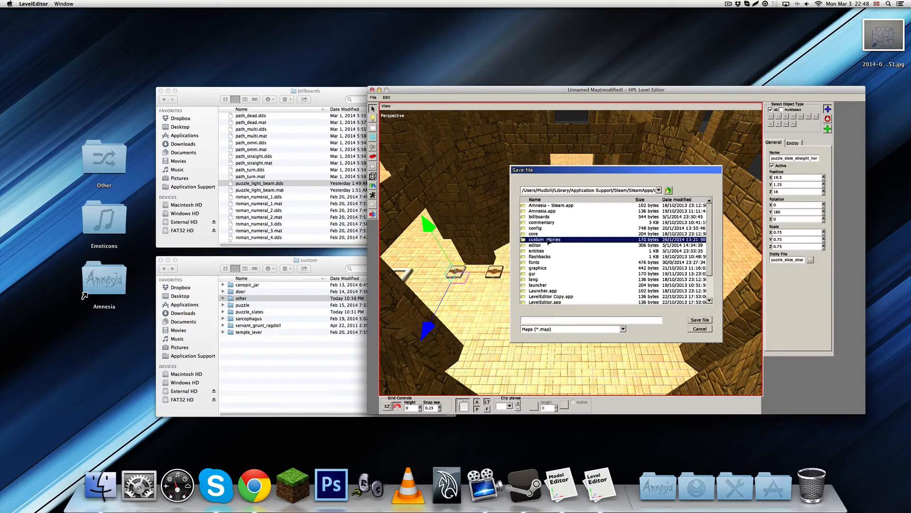
pyautogui.doubleClick(541, 212)
pyautogui.doubleClick(535, 211)
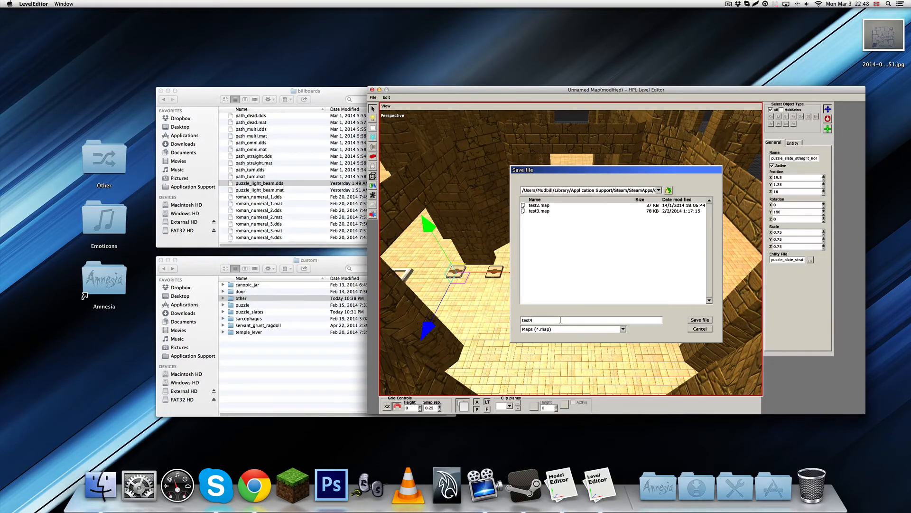
pyautogui.click(692, 321)
# Place a PlayerStart area in the room adjoining the slot frame's room, at X 16, Y 0, Z 22.75
pyautogui.moveTo(582, 307); pyautogui.dragTo(488, 292, button='middle')
pyautogui.click(372, 185)
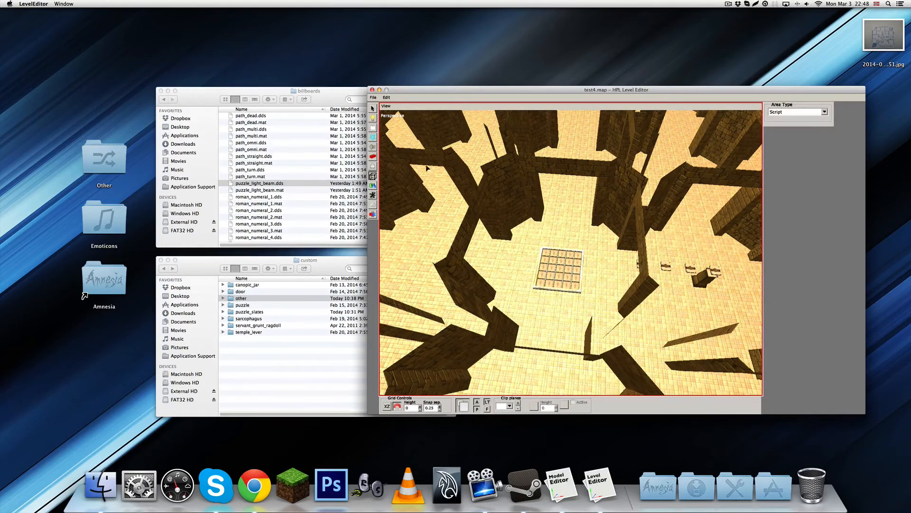
pyautogui.click(825, 111)
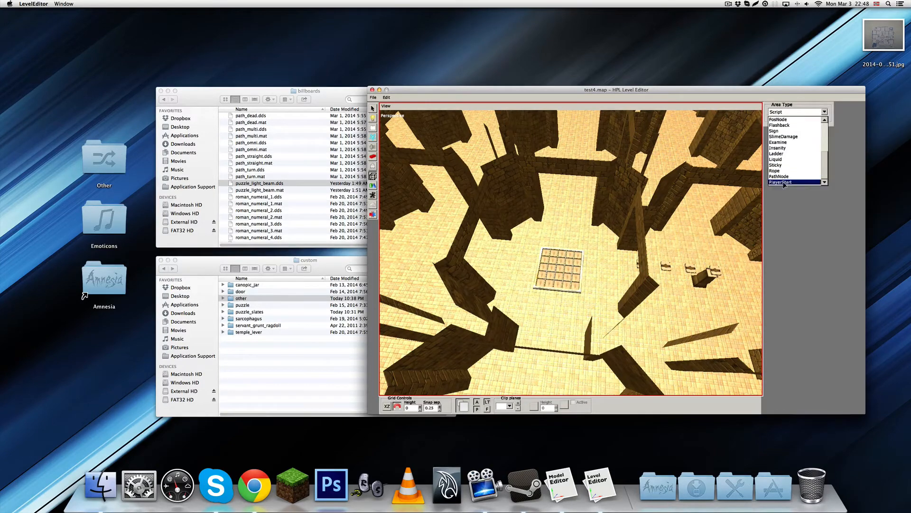
pyautogui.click(788, 183)
pyautogui.moveTo(557, 301); pyautogui.dragTo(556, 272, button='middle')
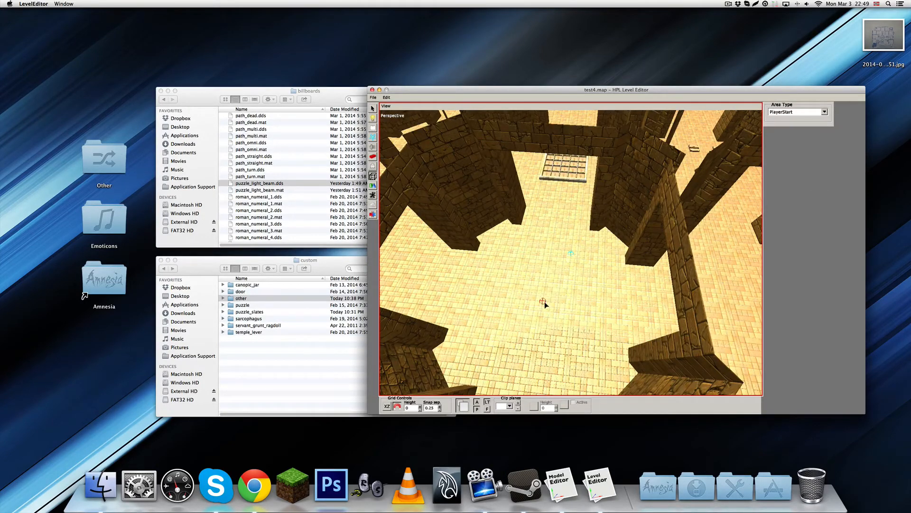
pyautogui.click(544, 301)
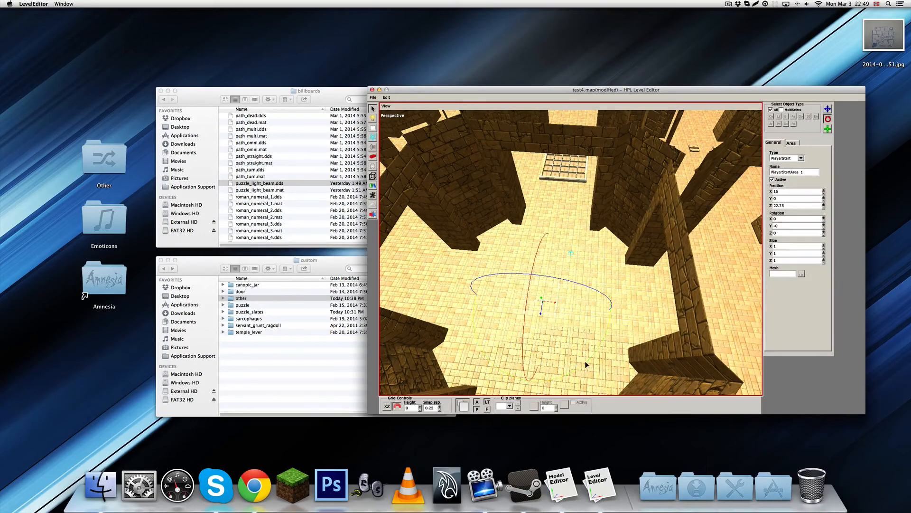
# Rotate the PlayerStart area to X 180, Y 0, Z 180 and save the map
pyautogui.moveTo(586, 362); pyautogui.dragTo(542, 289)
pyautogui.press('q')
pyautogui.moveTo(582, 322); pyautogui.dragTo(586, 294, button='middle')
pyautogui.moveTo(593, 236); pyautogui.dragTo(572, 202, button='middle')
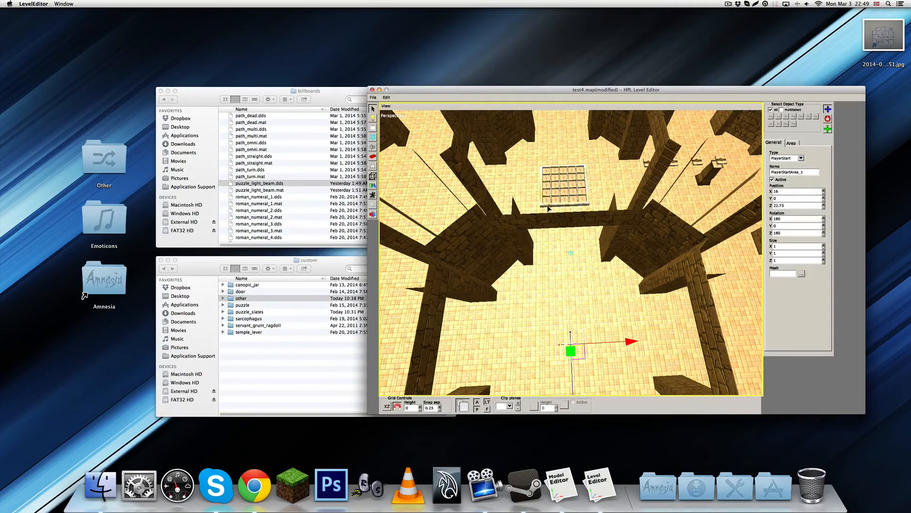
pyautogui.moveTo(588, 249); pyautogui.dragTo(668, 226, button='middle')
pyautogui.scroll(4, 567, 257)
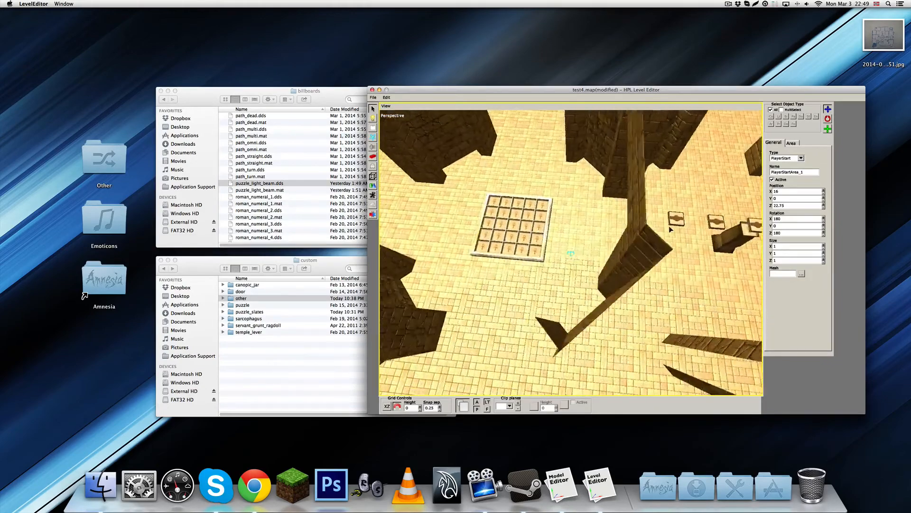
pyautogui.moveTo(576, 328); pyautogui.dragTo(591, 208, button='middle')
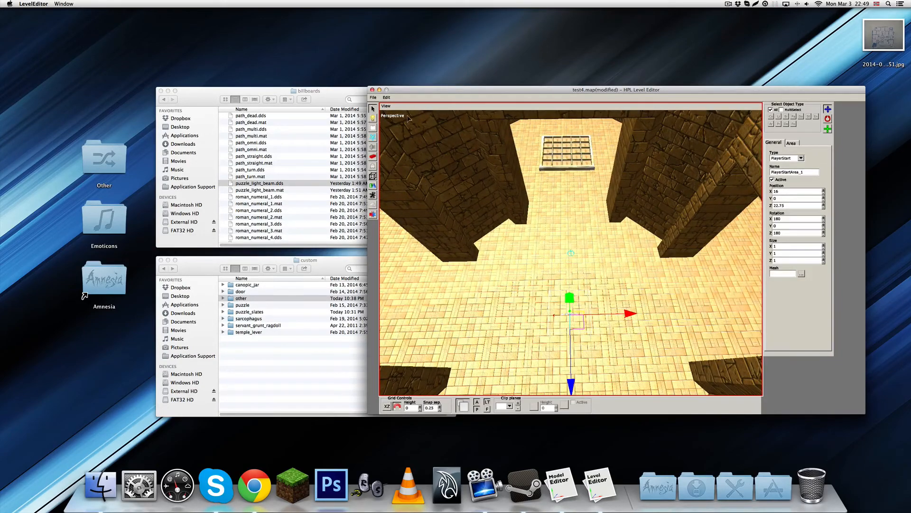
pyautogui.press('super+s')
# Place a box light above the slot frame at X 16, Y 1.75, Z 16
pyautogui.click(374, 120)
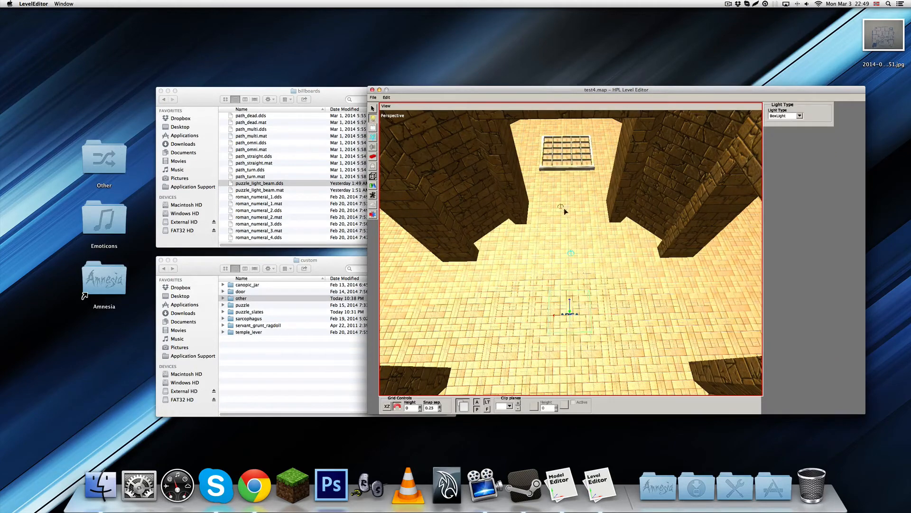
pyautogui.scroll(-10, 564, 208)
pyautogui.scroll(5, 557, 253)
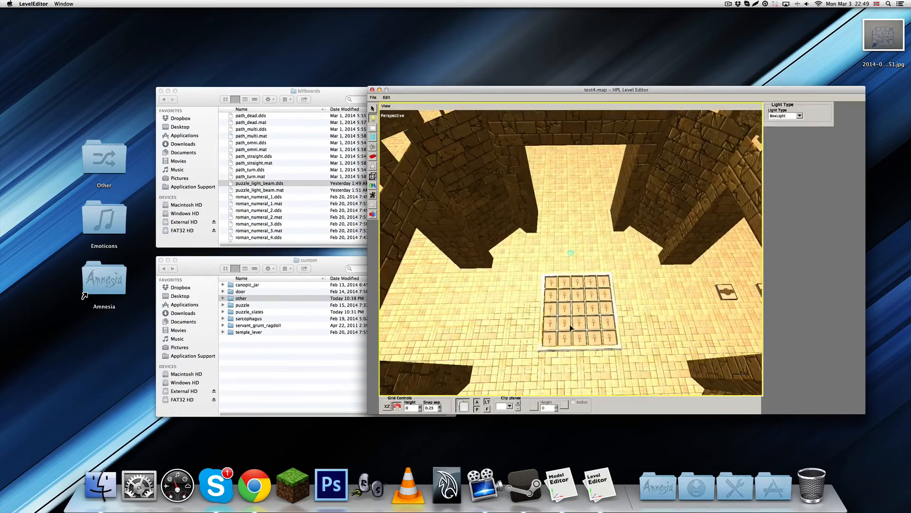
pyautogui.click(580, 311)
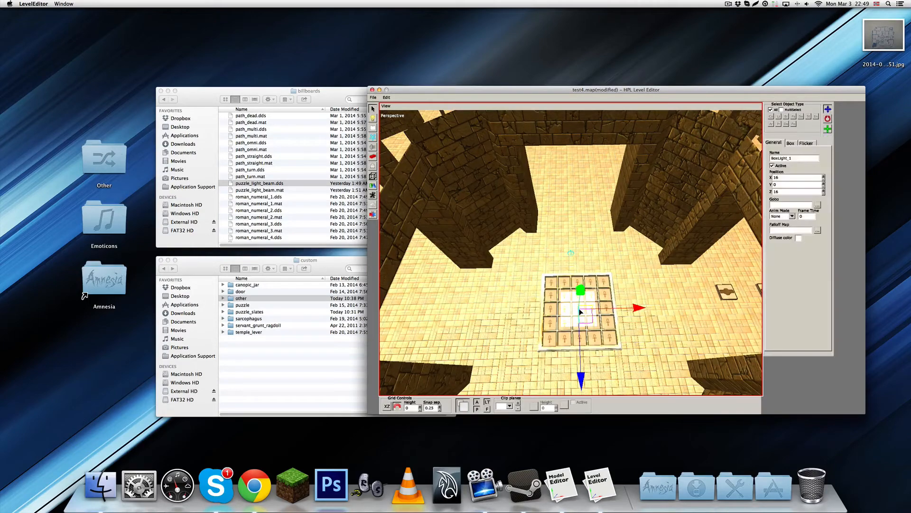
pyautogui.click(580, 312)
pyautogui.keyDown('alt'); pyautogui.moveTo(583, 305); pyautogui.dragTo(582, 261); pyautogui.keyUp('alt')
pyautogui.scroll(-2, 582, 261)
pyautogui.moveTo(570, 208); pyautogui.dragTo(570, 153)
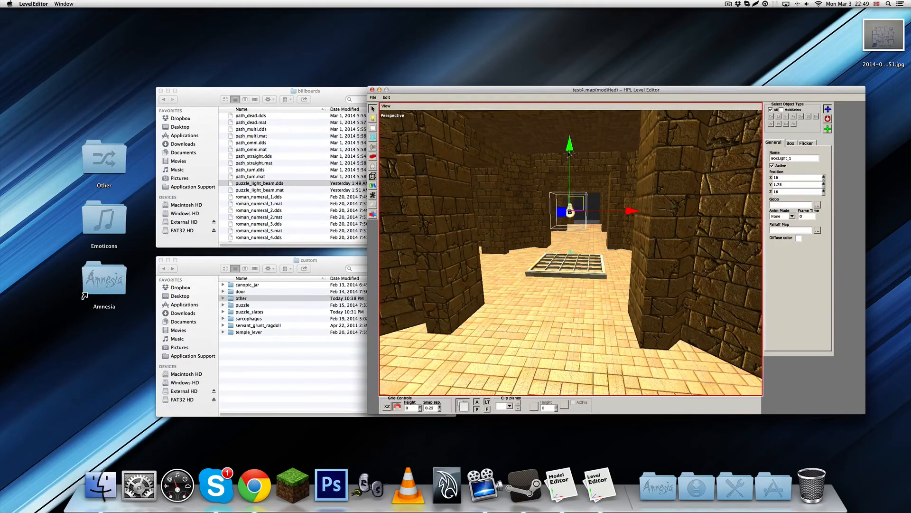
# Scale the box light along all three axes until its volume encloses the entire five-by-five room grid
pyautogui.press('e')
pyautogui.keyDown('alt'); pyautogui.moveTo(602, 223); pyautogui.dragTo(606, 278); pyautogui.keyUp('alt')
pyautogui.scroll(-5, 606, 279)
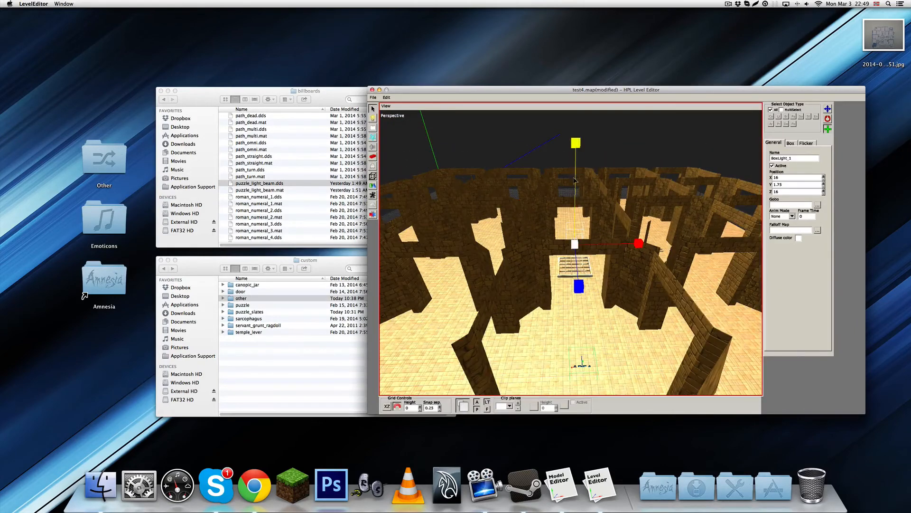
pyautogui.moveTo(575, 181); pyautogui.dragTo(574, 132)
pyautogui.keyDown('alt'); pyautogui.moveTo(591, 223); pyautogui.dragTo(806, 256); pyautogui.keyUp('alt')
pyautogui.scroll(-5, 604, 280)
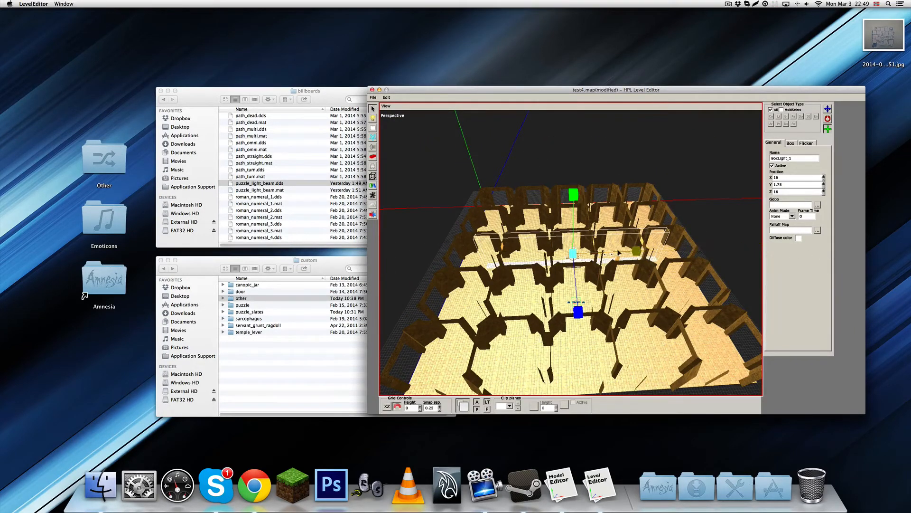
pyautogui.moveTo(609, 256); pyautogui.dragTo(697, 246)
pyautogui.scroll(-3, 585, 273)
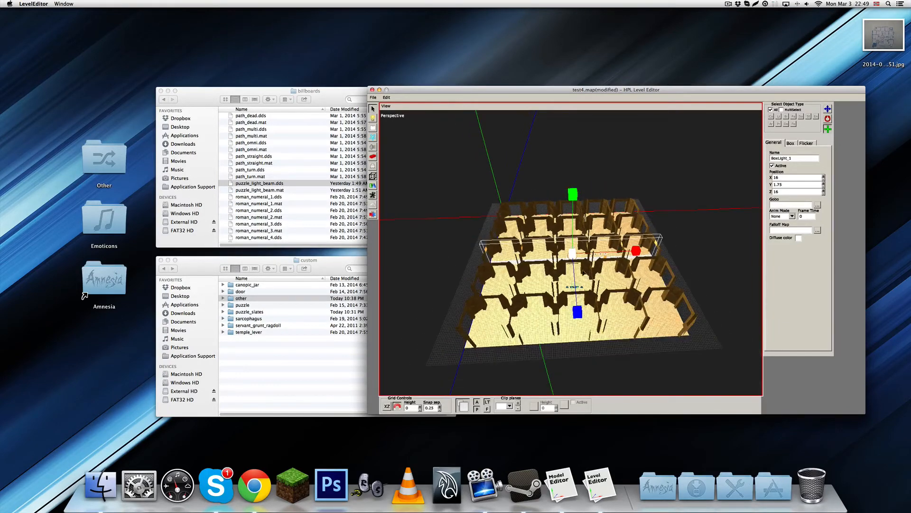
pyautogui.moveTo(576, 288); pyautogui.dragTo(583, 354)
pyautogui.keyDown('alt'); pyautogui.moveTo(584, 342); pyautogui.dragTo(641, 323); pyautogui.keyUp('alt')
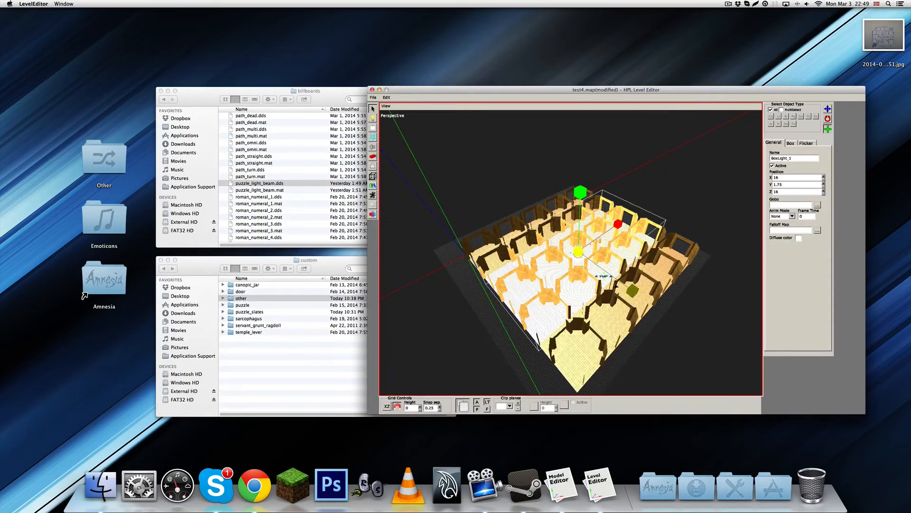
pyautogui.moveTo(616, 277); pyautogui.dragTo(739, 363)
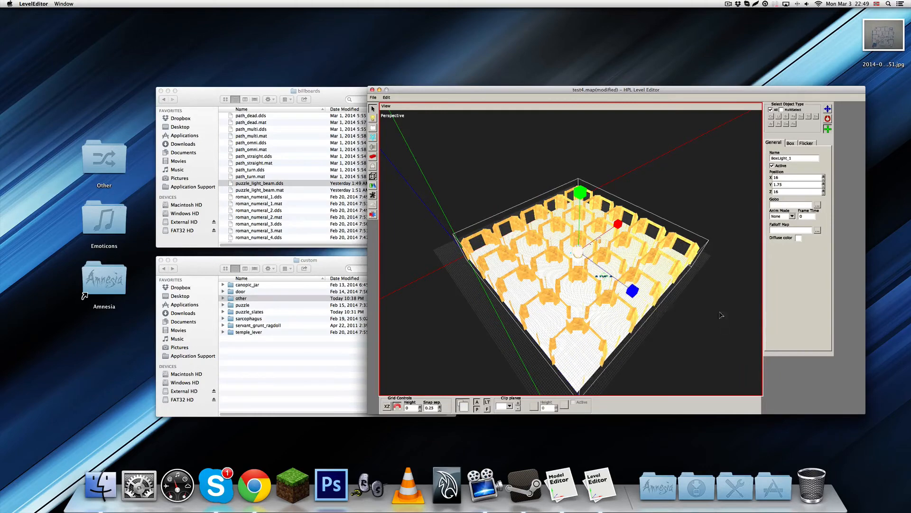
# Set the box light's diffuse color to R 0.4, G 0.4, B 0.4 and save the map
pyautogui.click(799, 237)
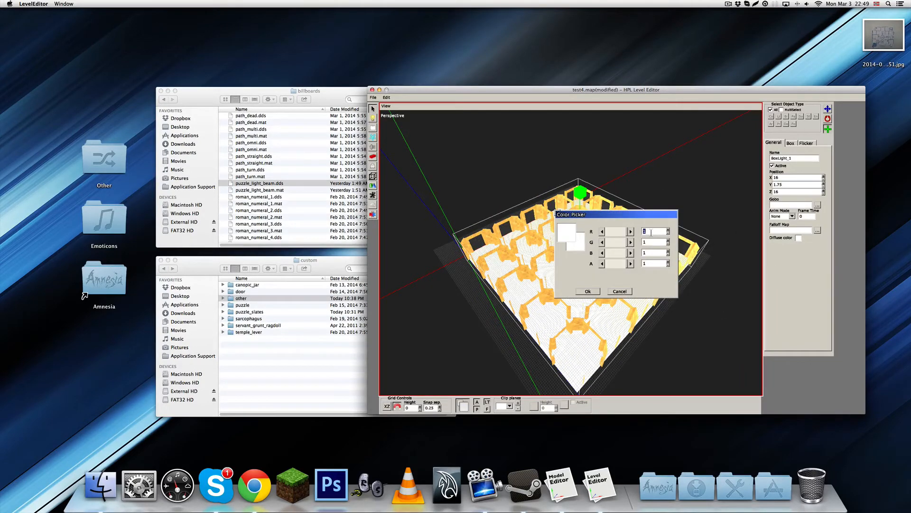
pyautogui.write('.4')
pyautogui.press('Tab')
pyautogui.write('.4')
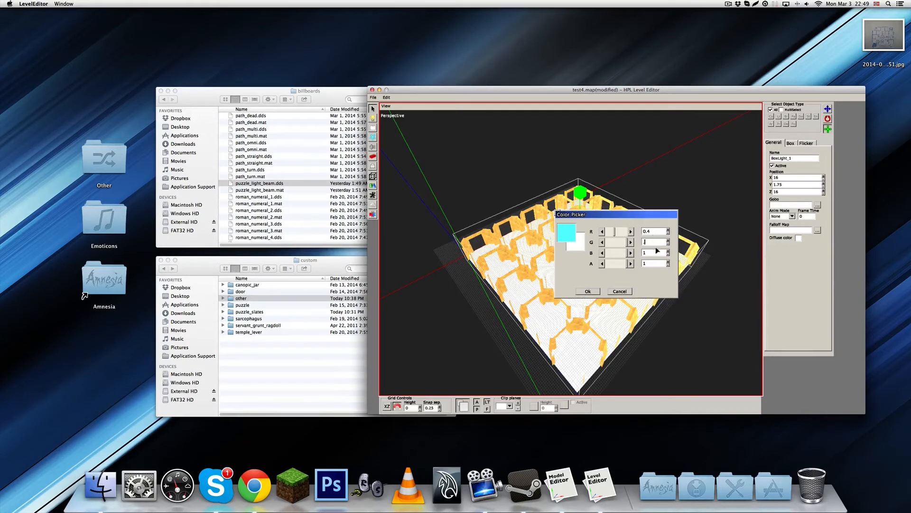
pyautogui.press('Tab')
pyautogui.write('.4')
pyautogui.click(588, 293)
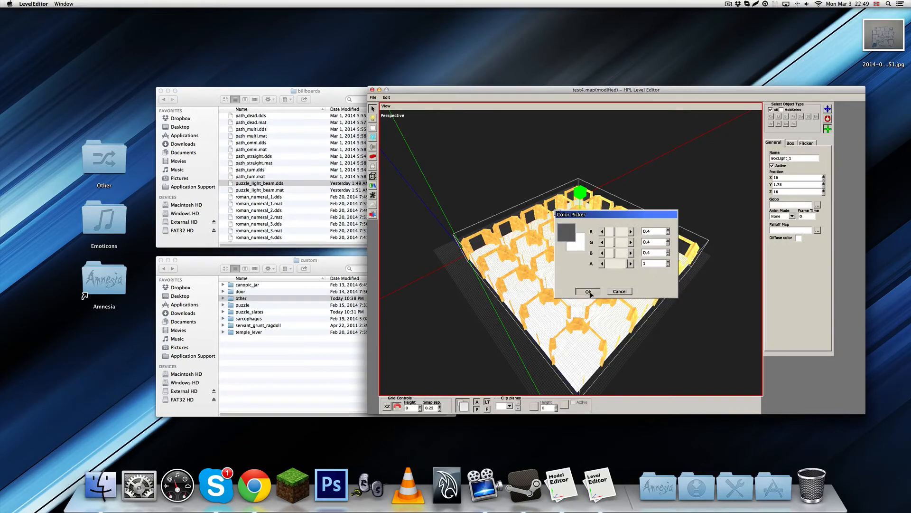
pyautogui.click(662, 193)
pyautogui.scroll(3, 649, 217)
pyautogui.press('super+s')
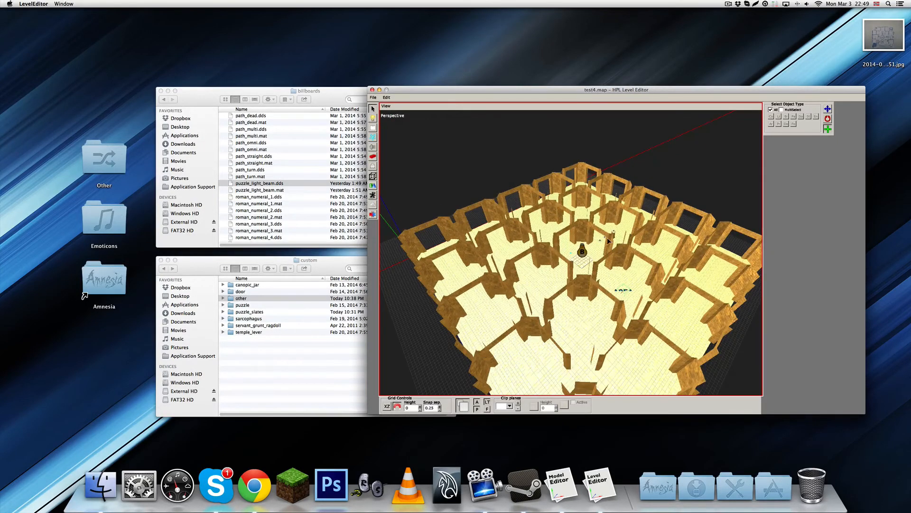
# Change StartMap to test4.map in the temple folder's custom_story_settings.cfg, save the file and quit the text editor
pyautogui.click(275, 270)
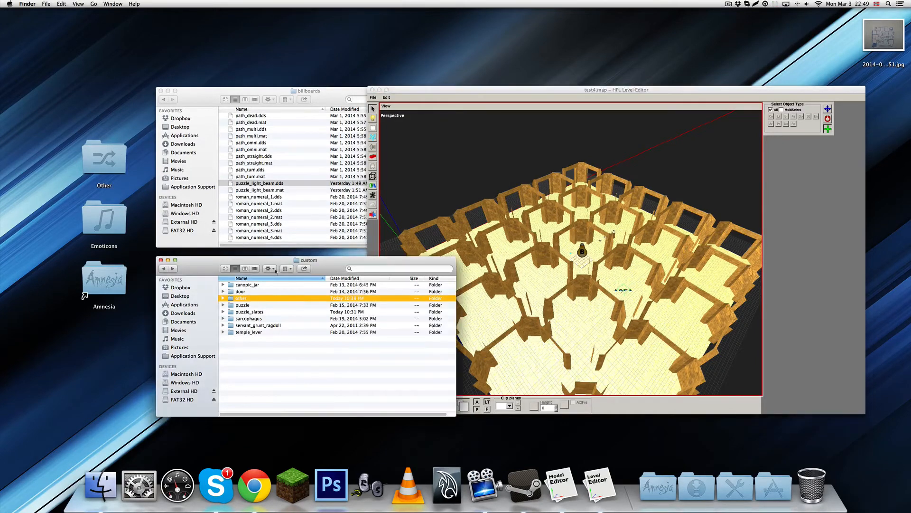
pyautogui.click(266, 183)
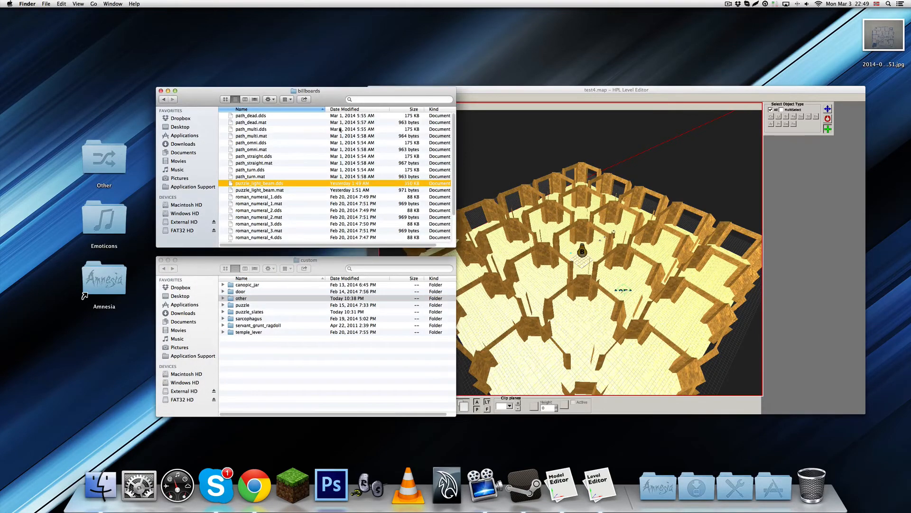
pyautogui.click(164, 100)
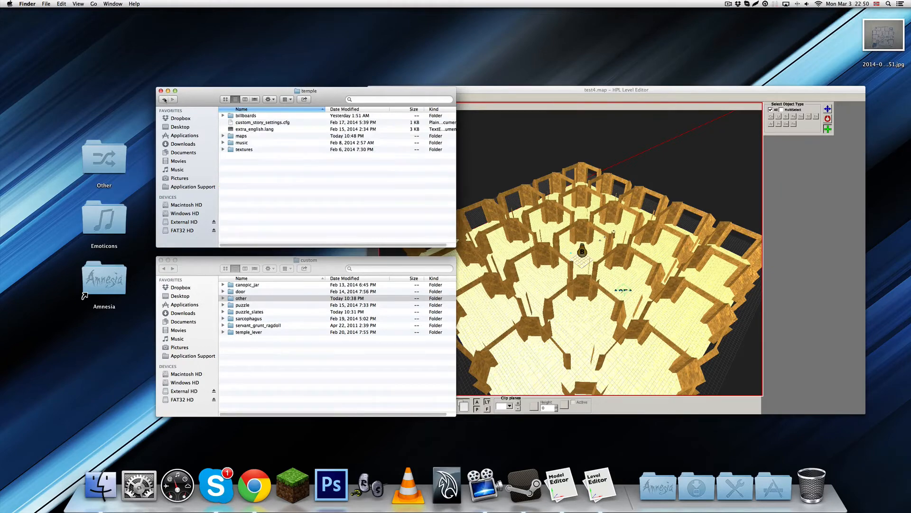
pyautogui.click(252, 123)
pyautogui.doubleClick(251, 123)
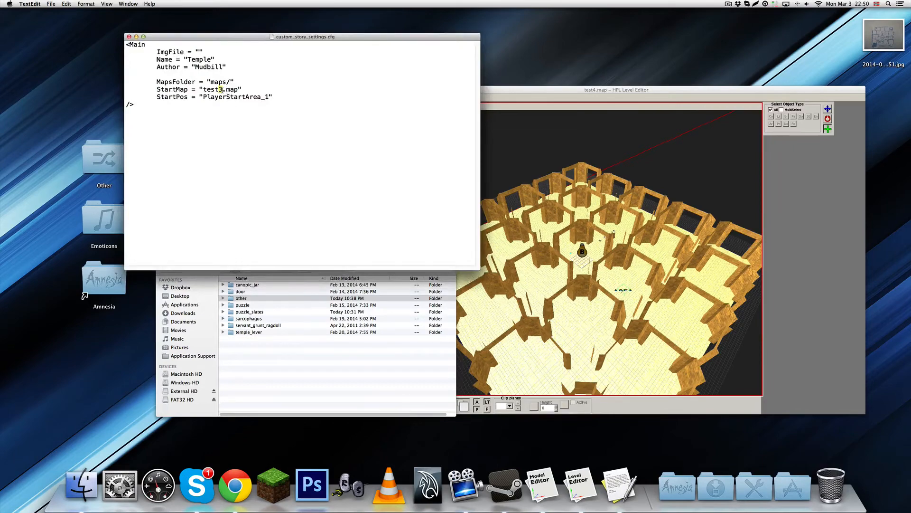
pyautogui.write('4')
pyautogui.press('super+s')
pyautogui.press('super+q')
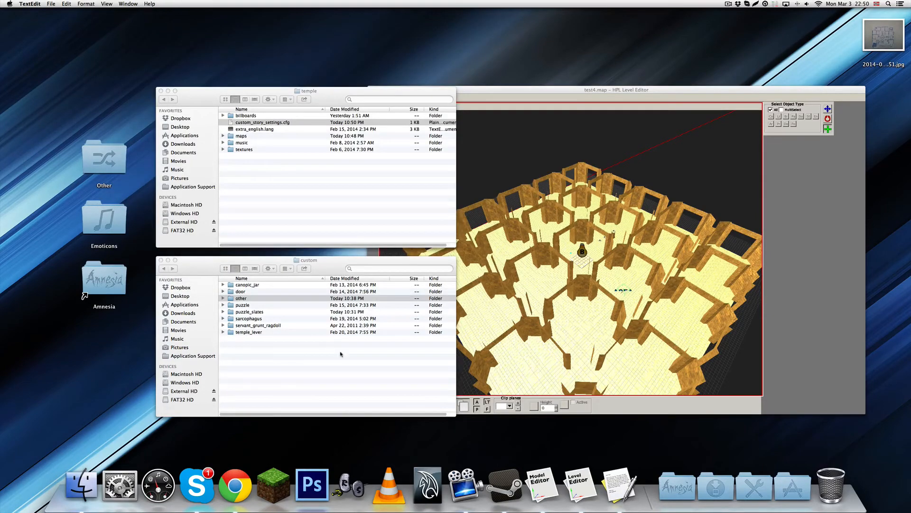
# Launch Amnesia: The Dark Descent and start the Temple custom story
pyautogui.press('F4')
pyautogui.click(539, 393)
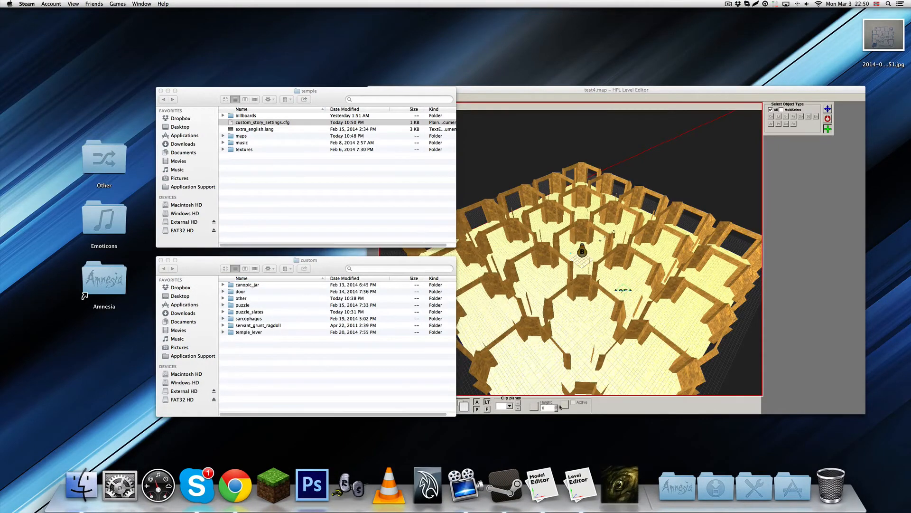
pyautogui.click(507, 355)
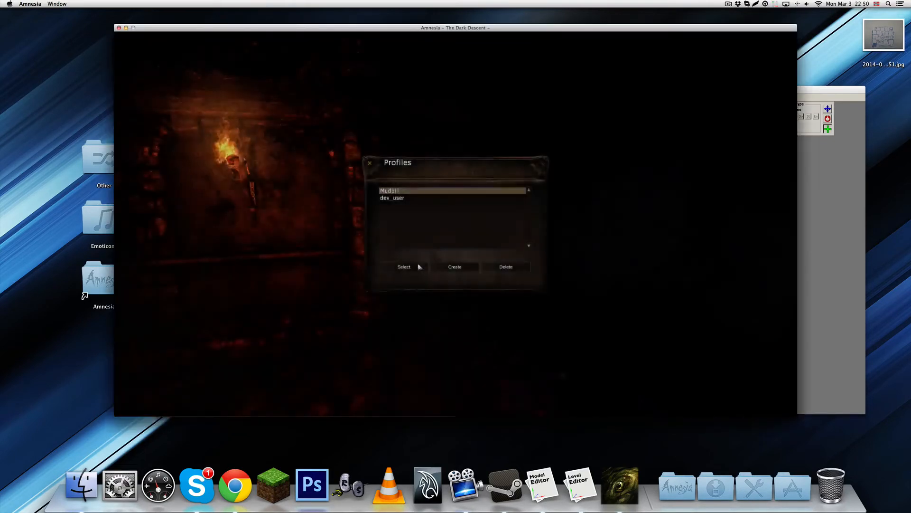
pyautogui.click(417, 266)
pyautogui.click(626, 191)
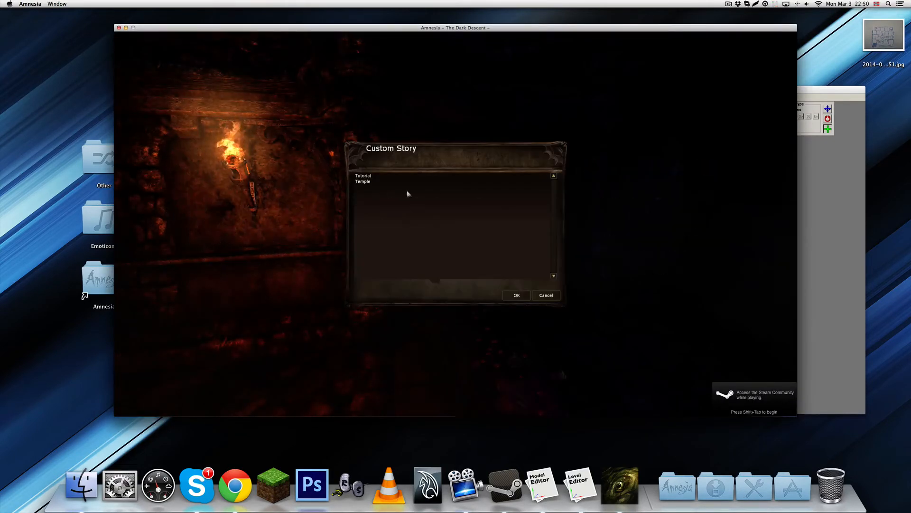
pyautogui.doubleClick(362, 182)
pyautogui.click(544, 217)
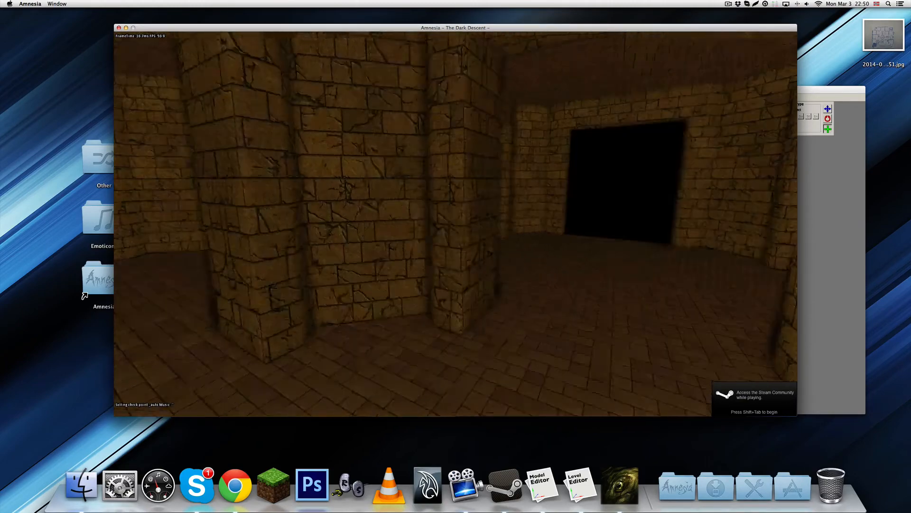
# Walk past the slot frame to the row of slates and test lifting the nearest slate off the floor
pyautogui.press('w')
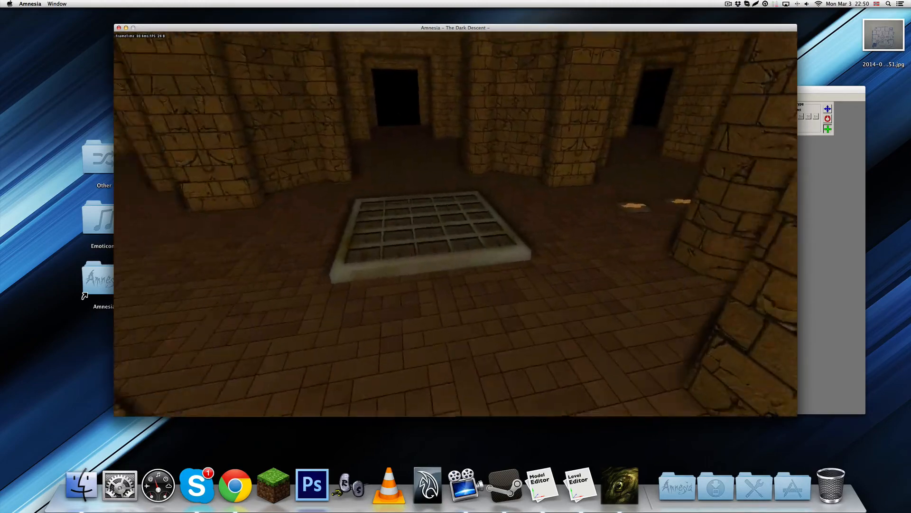
pyautogui.press('w')
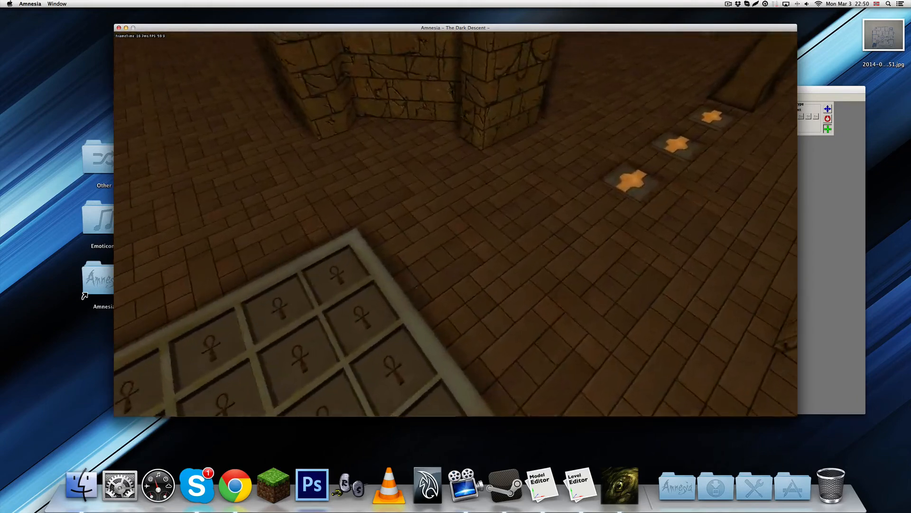
pyautogui.press('w')
pyautogui.press('s')
pyautogui.press('w')
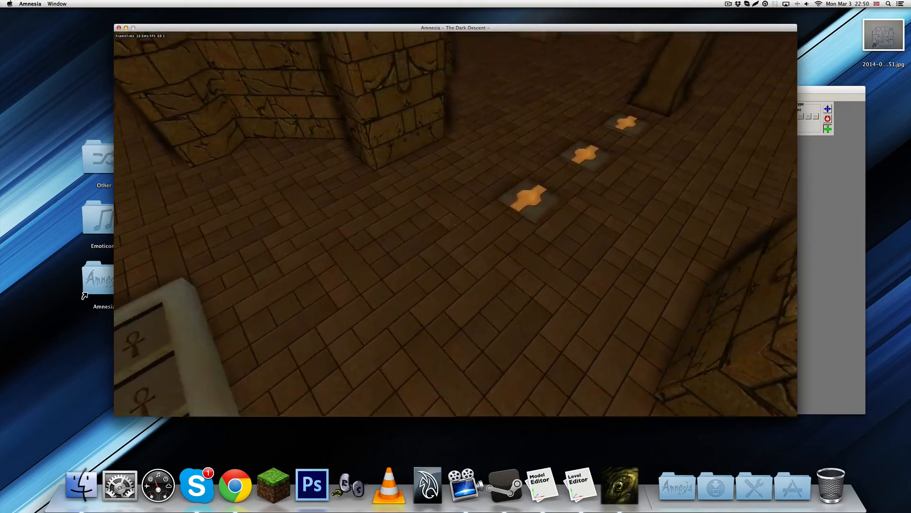
pyautogui.press('w')
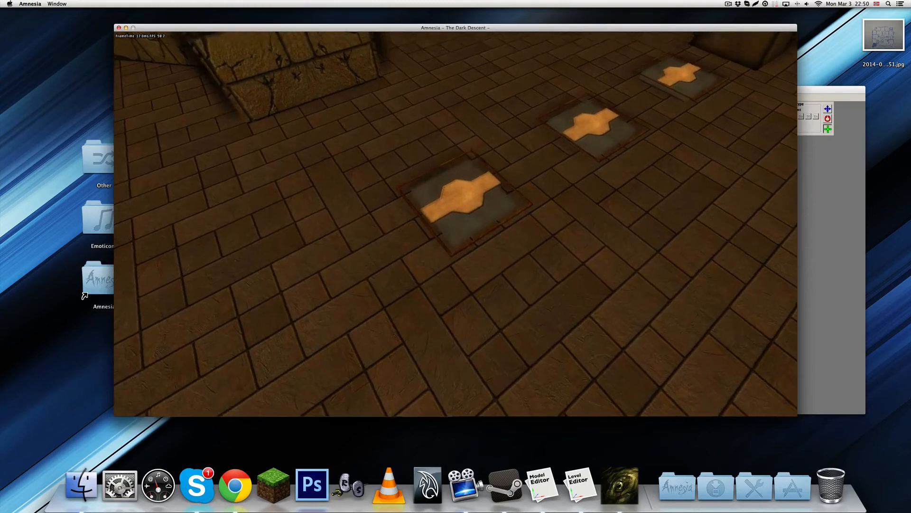
pyautogui.press('s')
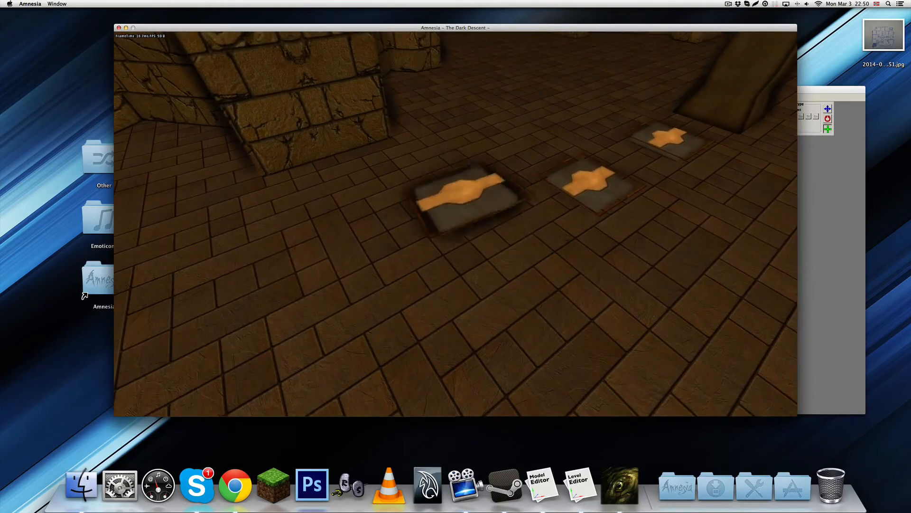
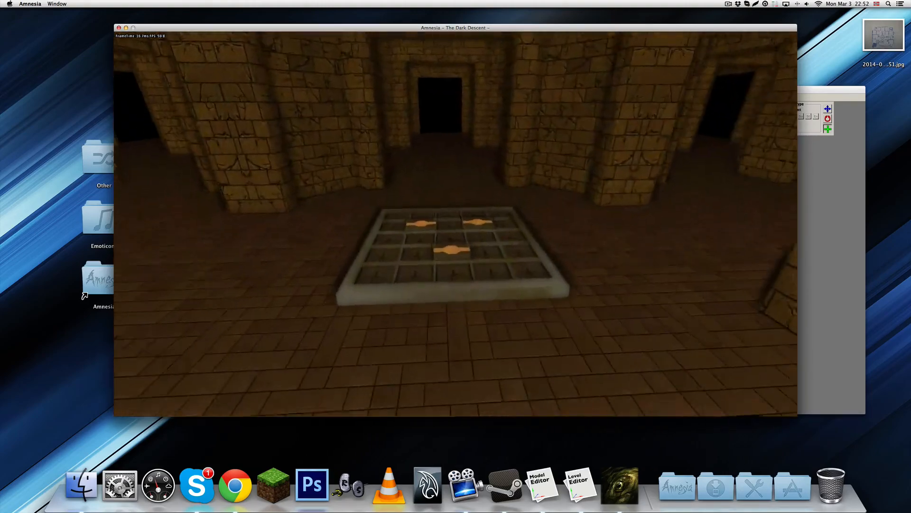
# Walk around the slot frame and view the three slates placed in it
pyautogui.press('w')
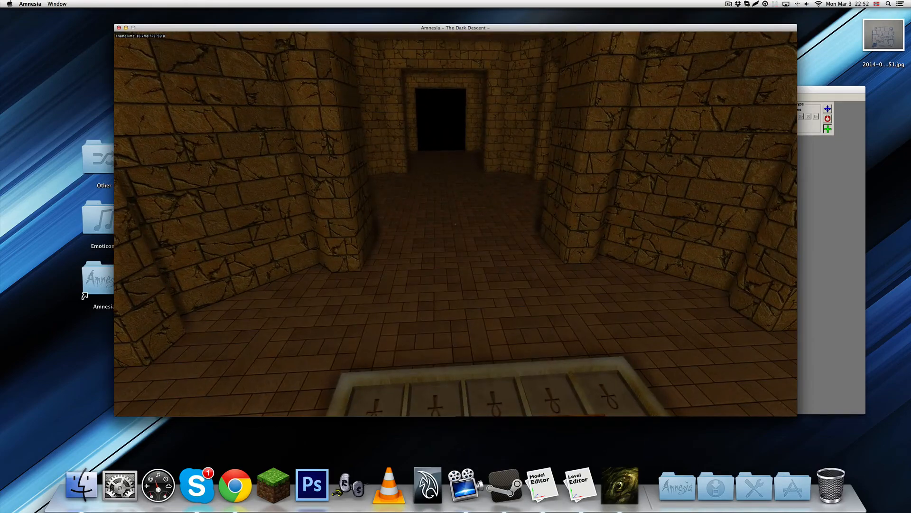
pyautogui.press('s')
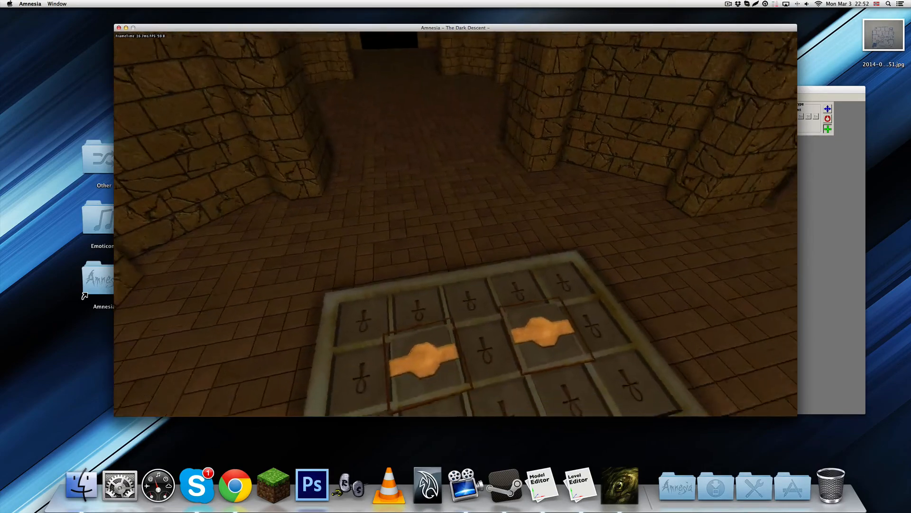
pyautogui.press('w')
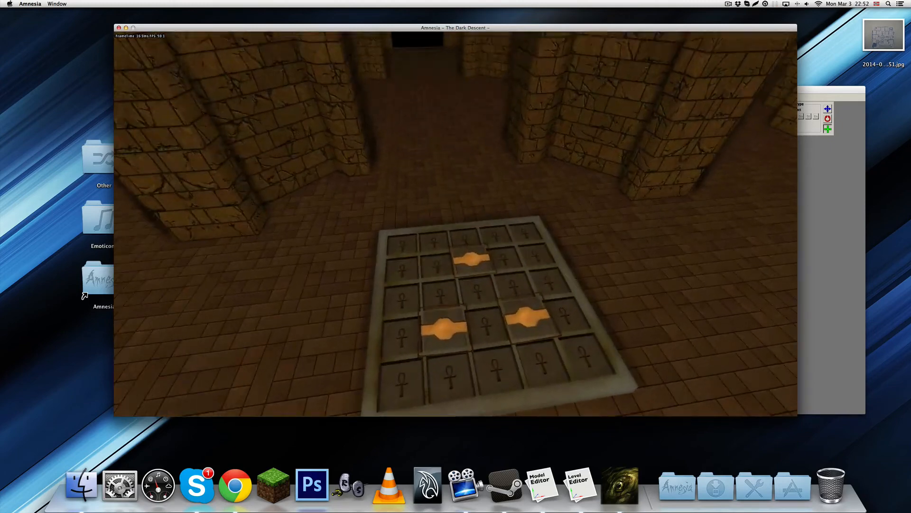
pyautogui.press('s')
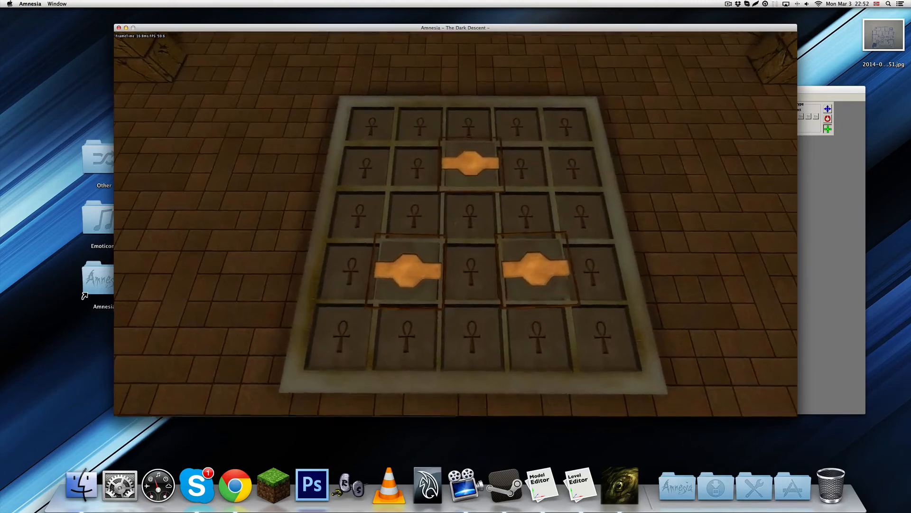
# Exit the running custom story and confirm leaving the game
pyautogui.press('Escape')
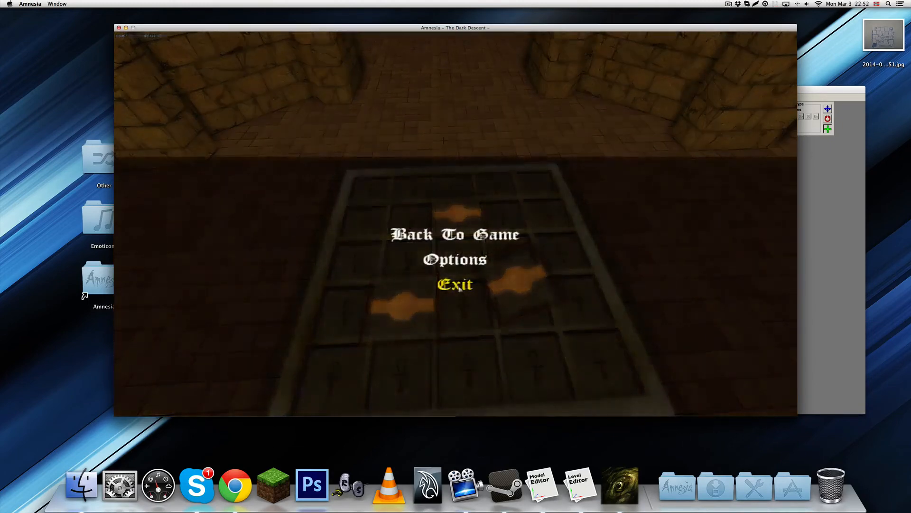
pyautogui.click(454, 284)
pyautogui.click(446, 242)
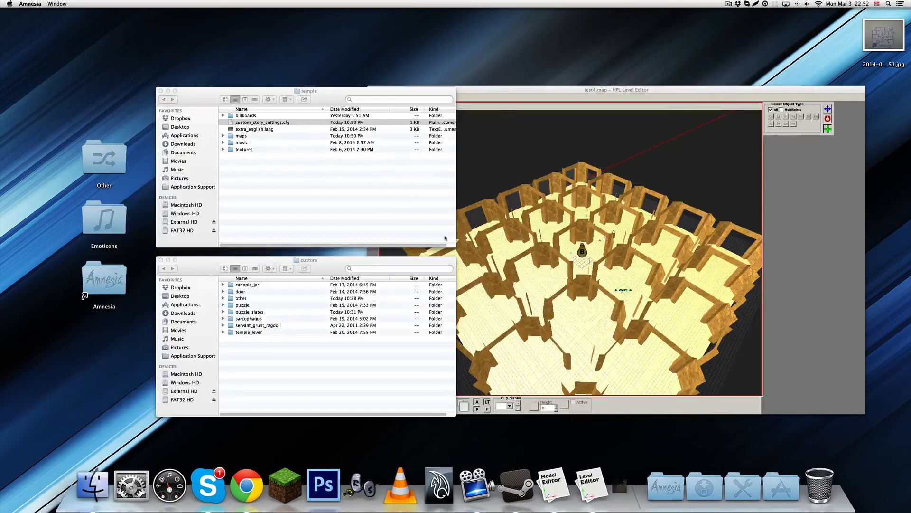
# Return to the level editor and inspect the straight horizontal slate above the pedestal, selecting it
pyautogui.click(565, 209)
pyautogui.scroll(10, 576, 273)
pyautogui.scroll(5, 576, 274)
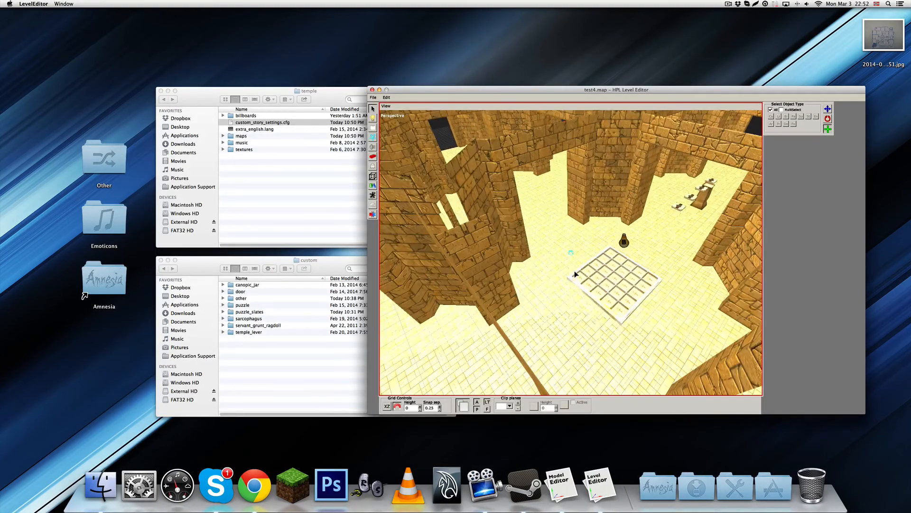
pyautogui.keyDown('alt'); pyautogui.moveTo(685, 204); pyautogui.dragTo(490, 312, button='middle'); pyautogui.keyUp('alt')
pyautogui.scroll(5, 621, 243)
pyautogui.scroll(10, 620, 243)
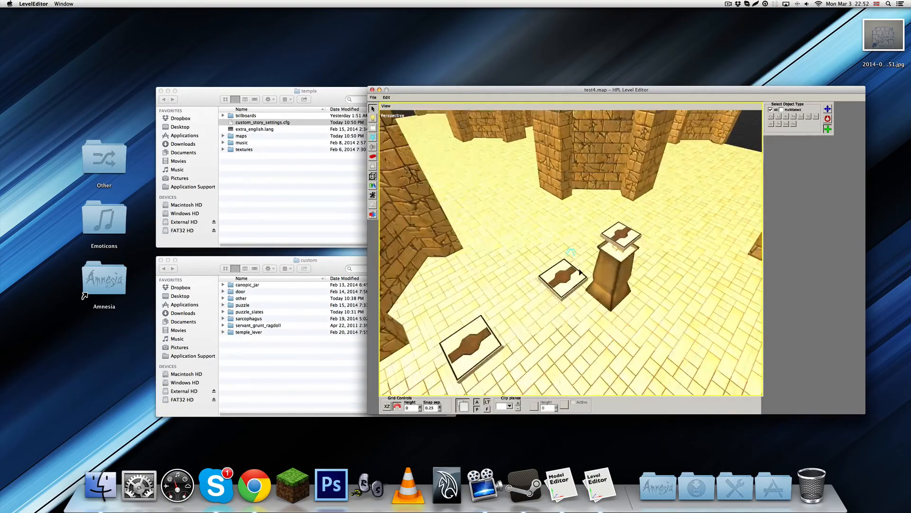
pyautogui.scroll(-5, 572, 266)
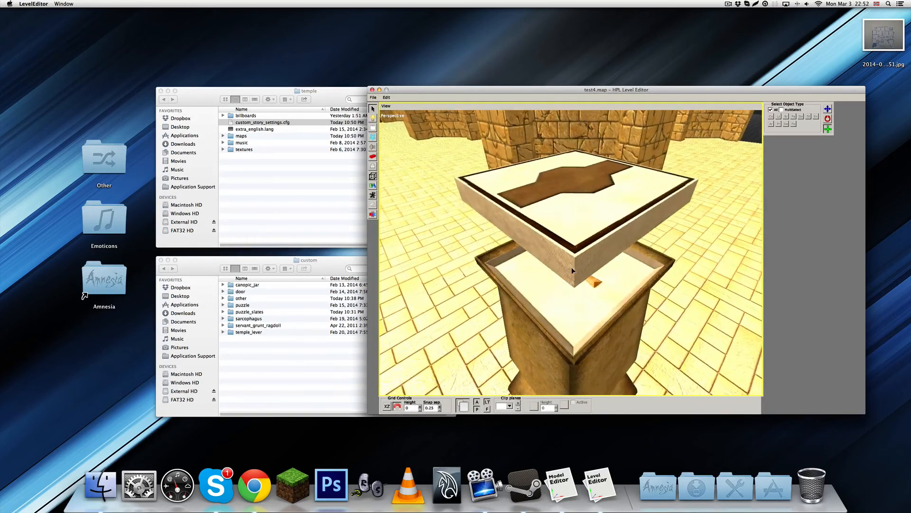
pyautogui.click(574, 232)
pyautogui.scroll(-3, 574, 232)
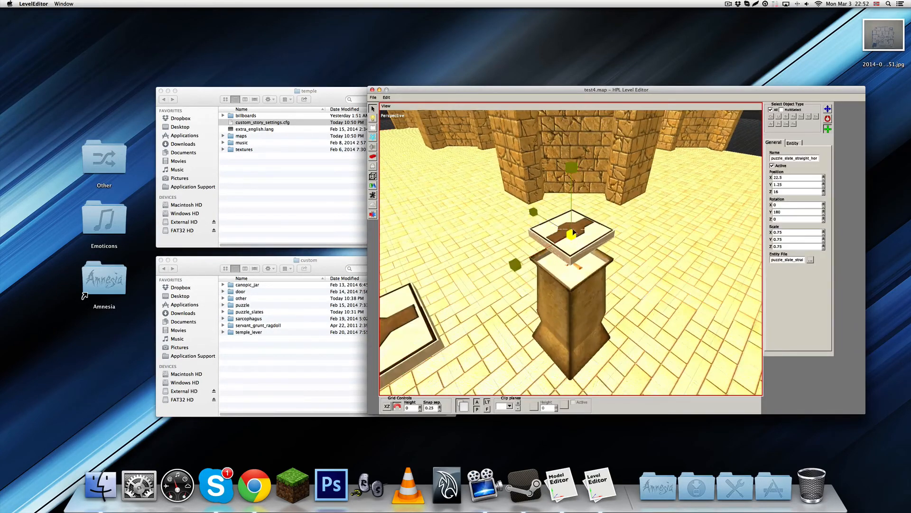
pyautogui.moveTo(573, 232); pyautogui.dragTo(572, 235)
# Switch to the Model Editor, quit it, and return to the level editor
pyautogui.click(554, 470)
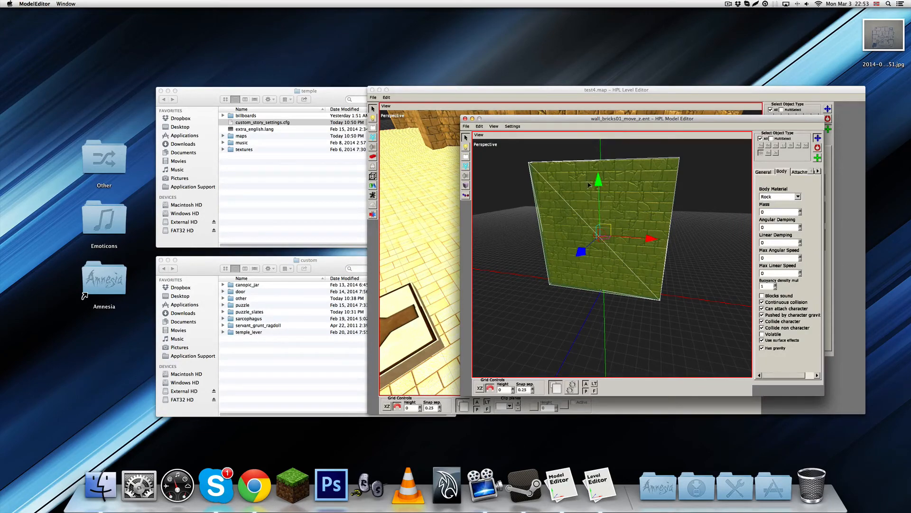
pyautogui.press('super+q')
pyautogui.click(624, 270)
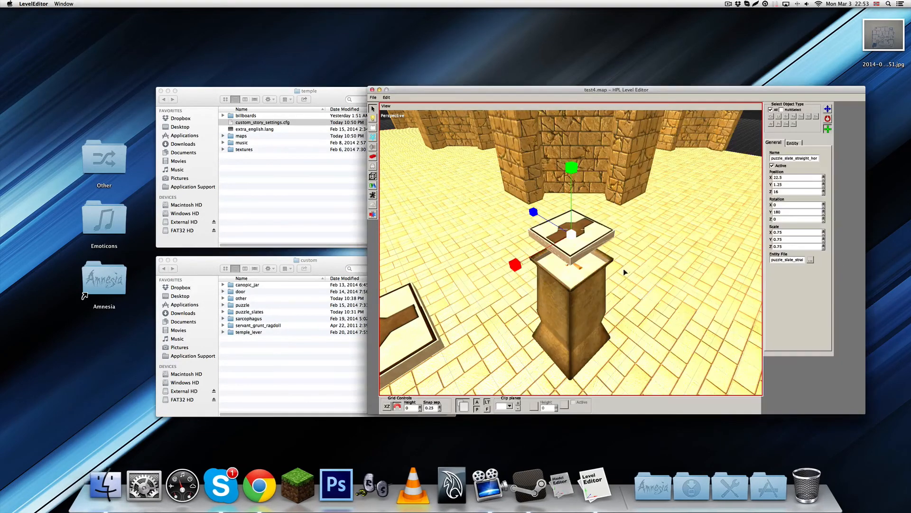
# Examine the slot frame in the central room and the passages around it from above
pyautogui.scroll(-5, 595, 306)
pyautogui.keyDown('alt'); pyautogui.moveTo(595, 306); pyautogui.dragTo(566, 270, button='middle'); pyautogui.keyUp('alt')
pyautogui.scroll(-4, 608, 225)
pyautogui.scroll(3, 637, 232)
pyautogui.keyDown('alt'); pyautogui.moveTo(563, 252); pyautogui.dragTo(571, 265); pyautogui.keyUp('alt')
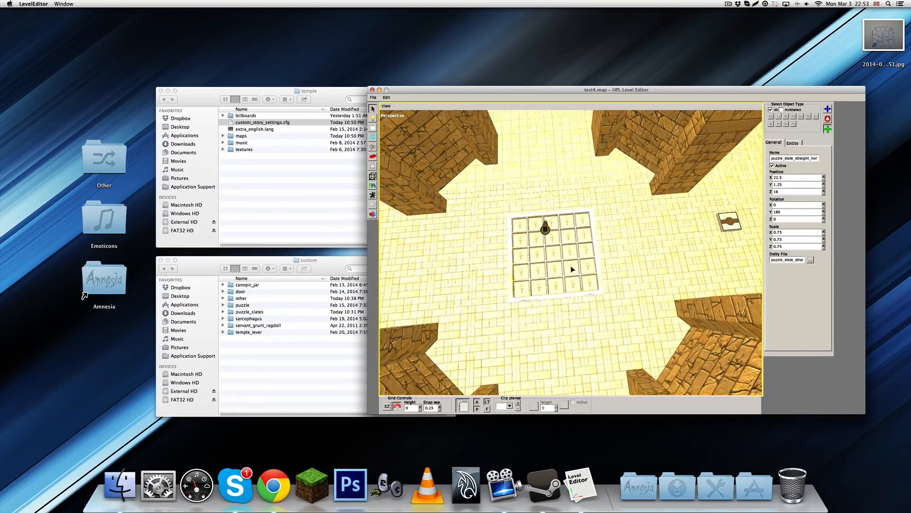
pyautogui.keyDown('alt'); pyautogui.moveTo(571, 265); pyautogui.dragTo(575, 262, button='middle'); pyautogui.keyUp('alt')
pyautogui.scroll(3, 573, 263)
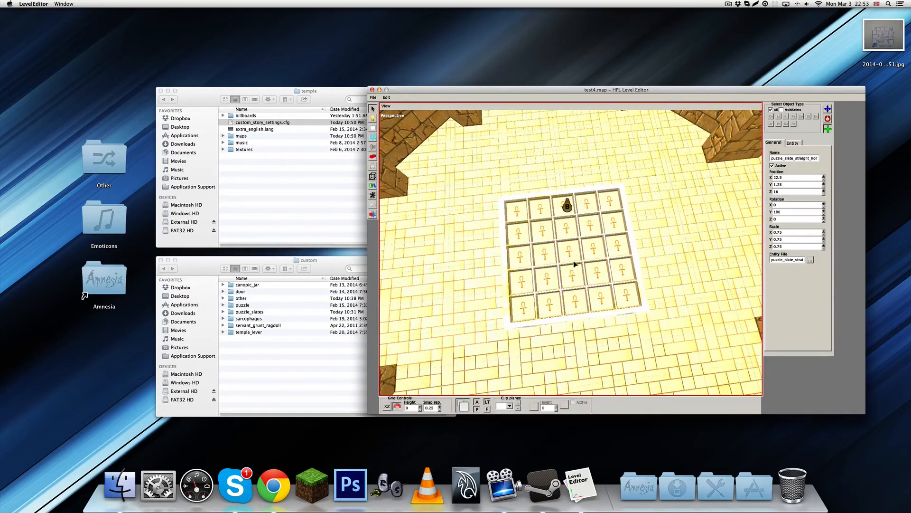
pyautogui.moveTo(574, 265)
pyautogui.keyDown('alt'); pyautogui.mouseDown()
pyautogui.moveTo(572, 179)
pyautogui.moveTo(578, 259)
pyautogui.mouseUp(); pyautogui.keyUp('alt')
pyautogui.scroll(-3, 578, 260)
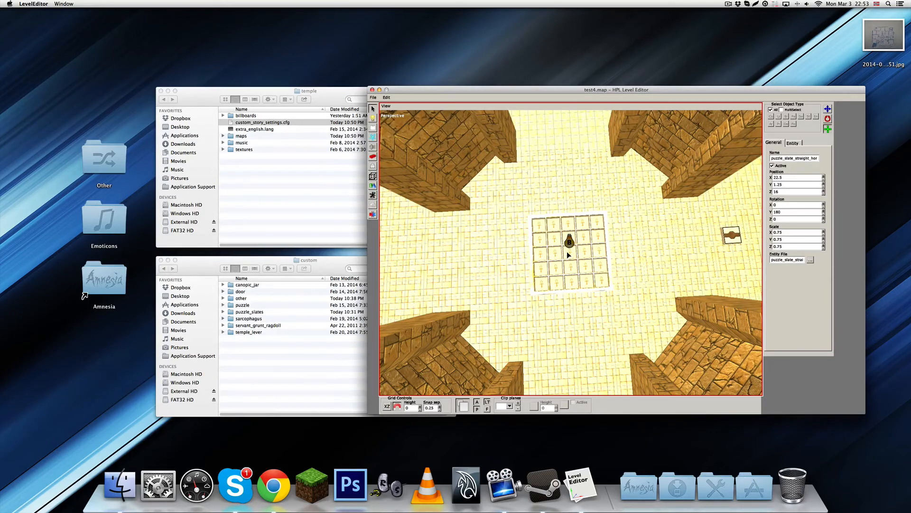
# Place the custom entity wall_bricks01_move_x across the passage in front of the slot frame, with its Y rotation at 360
pyautogui.moveTo(571, 204); pyautogui.dragTo(549, 271, button='middle')
pyautogui.click(372, 166)
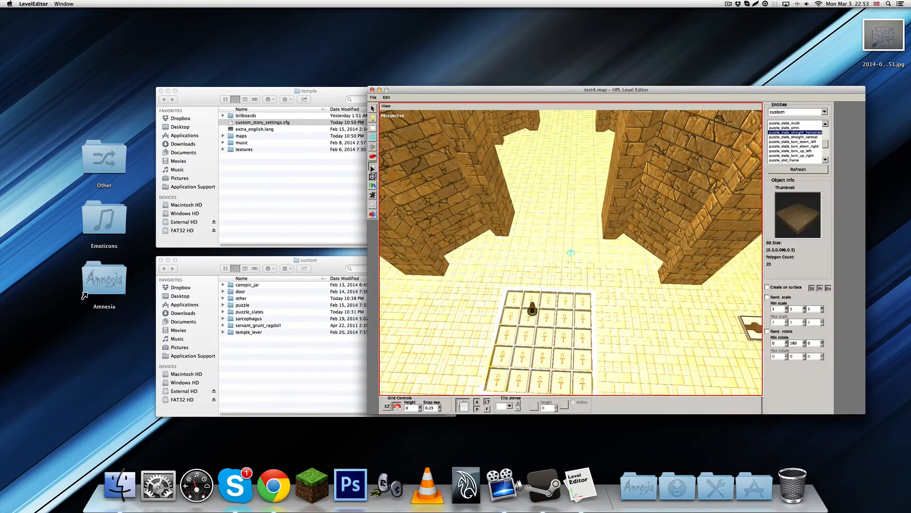
pyautogui.scroll(-5, 809, 129)
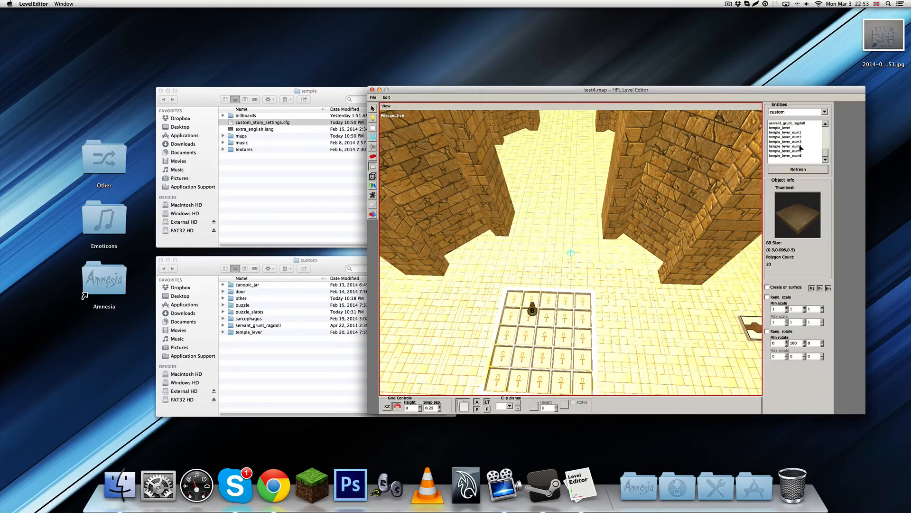
pyautogui.scroll(2, 803, 152)
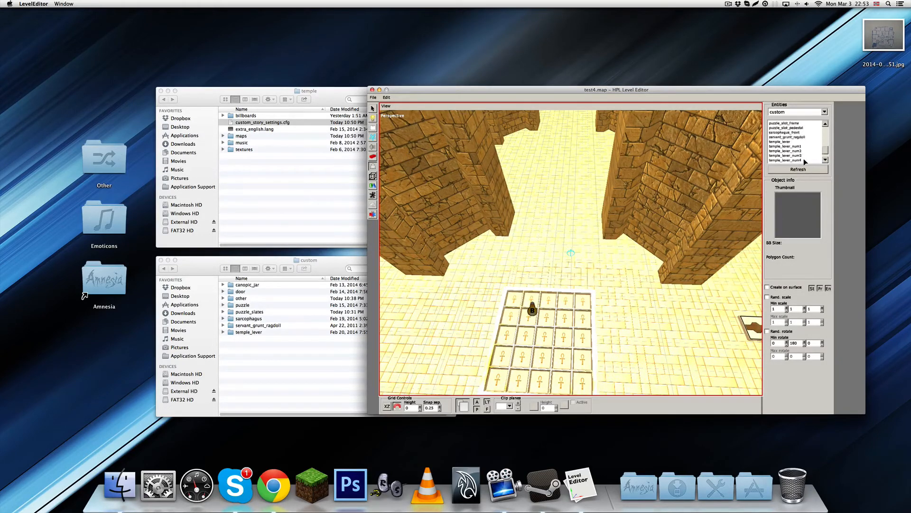
pyautogui.scroll(4, 802, 159)
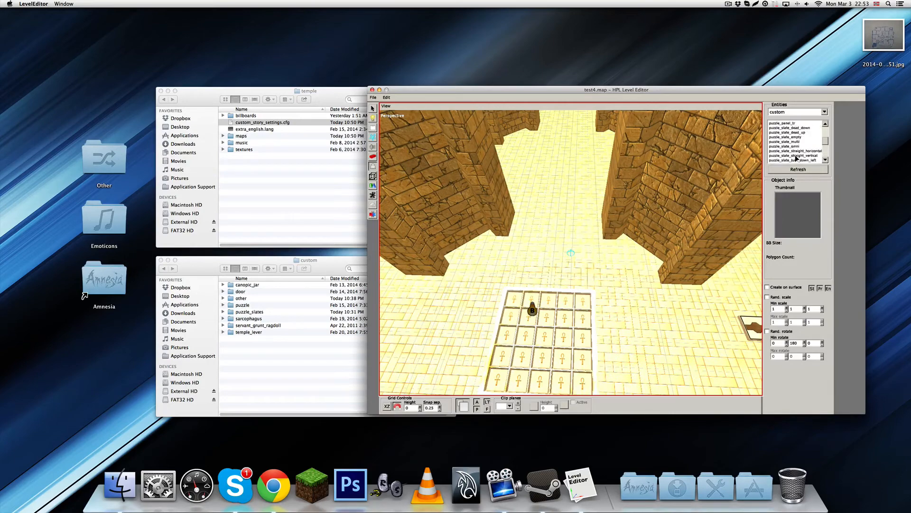
pyautogui.scroll(3, 798, 158)
pyautogui.click(786, 137)
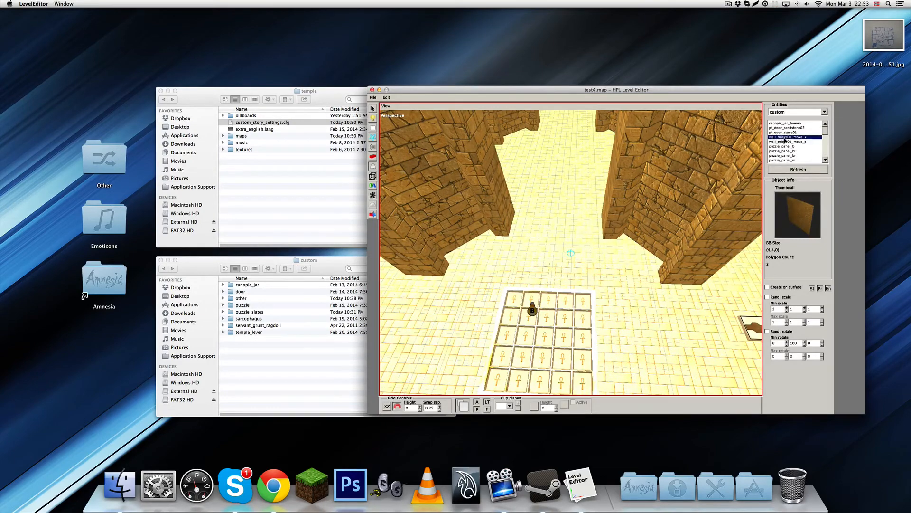
pyautogui.moveTo(624, 250); pyautogui.dragTo(562, 289, button='middle')
pyautogui.keyDown('shift'); pyautogui.moveTo(562, 290); pyautogui.dragTo(559, 290); pyautogui.keyUp('shift')
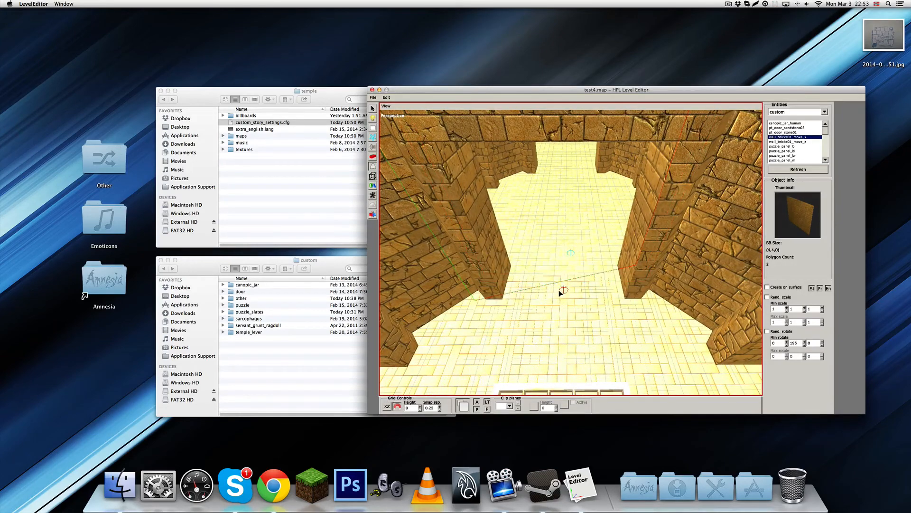
pyautogui.keyDown('shift'); pyautogui.scroll(11, 559, 290); pyautogui.keyUp('shift')
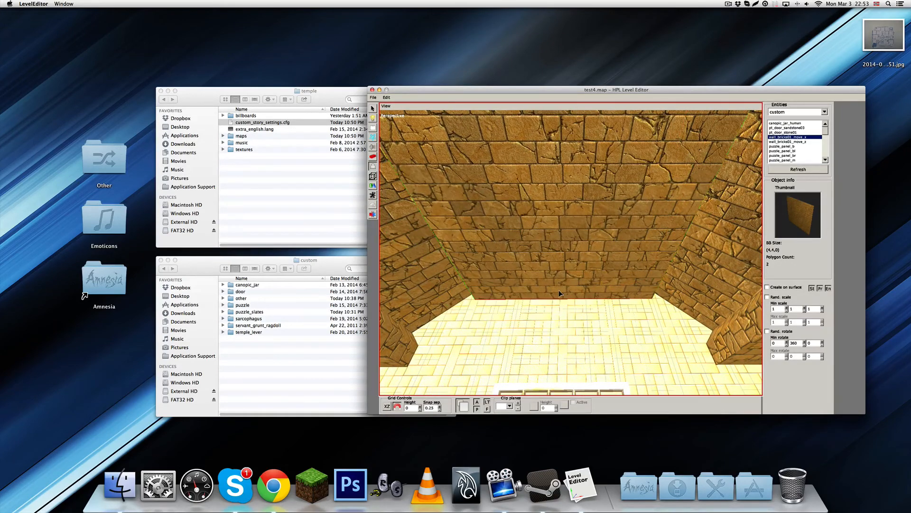
pyautogui.click(559, 283)
# Move the placed brick wall to X 16 and scale it to 0.75 in X and Z
pyautogui.press('1')
pyautogui.click(559, 281)
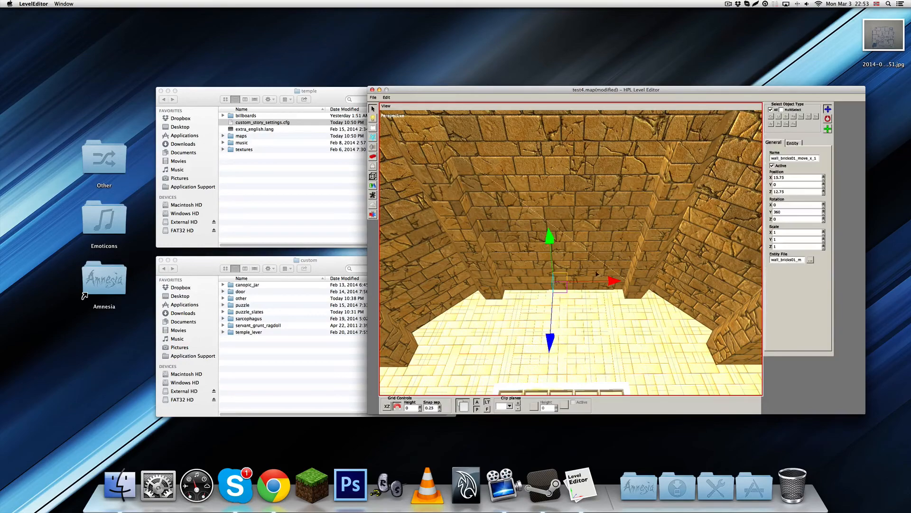
pyautogui.moveTo(610, 282)
pyautogui.mouseDown()
pyautogui.moveTo(602, 284)
pyautogui.moveTo(604, 225)
pyautogui.moveTo(613, 330)
pyautogui.moveTo(602, 303)
pyautogui.moveTo(605, 336)
pyautogui.moveTo(630, 319)
pyautogui.moveTo(632, 259)
pyautogui.moveTo(608, 298)
pyautogui.mouseUp()
pyautogui.moveTo(660, 280); pyautogui.dragTo(607, 253)
pyautogui.press('r')
pyautogui.press('w')
pyautogui.scroll(3, 573, 305)
pyautogui.press('r')
pyautogui.press('w')
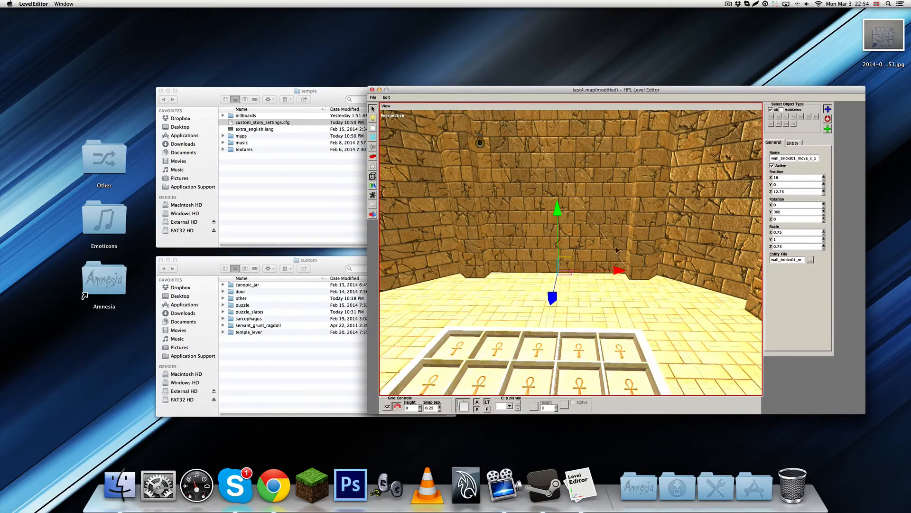
# Delete the movable brick wall in front of the slot frame
pyautogui.keyDown('alt'); pyautogui.moveTo(594, 286); pyautogui.dragTo(575, 303); pyautogui.keyUp('alt')
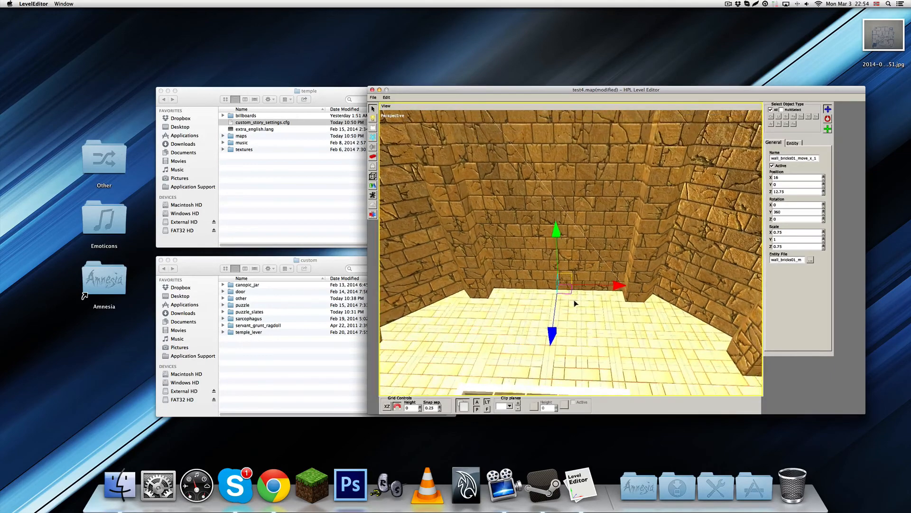
pyautogui.keyDown('alt'); pyautogui.moveTo(574, 300); pyautogui.dragTo(578, 213, button='middle'); pyautogui.keyUp('alt')
pyautogui.press('Delete')
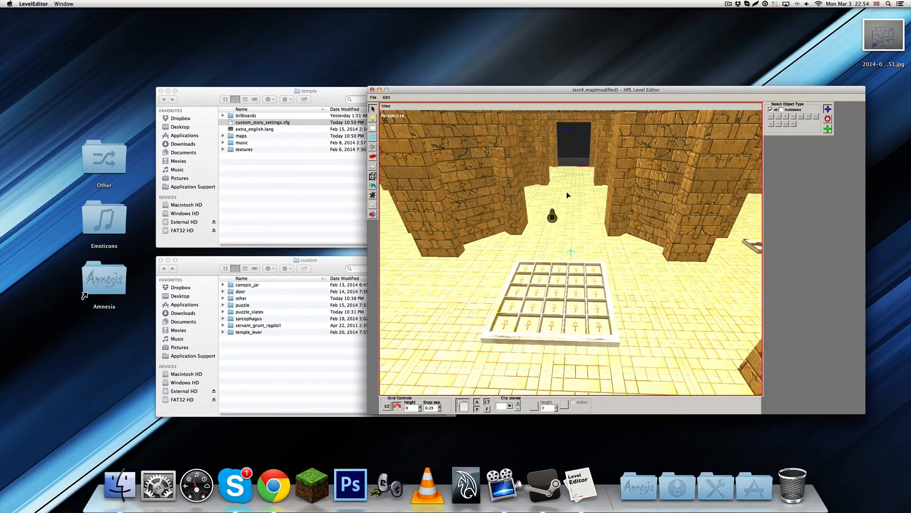
# Save the map test4.map and quit the level editor
pyautogui.keyDown('alt'); pyautogui.moveTo(574, 213); pyautogui.dragTo(579, 272); pyautogui.keyUp('alt')
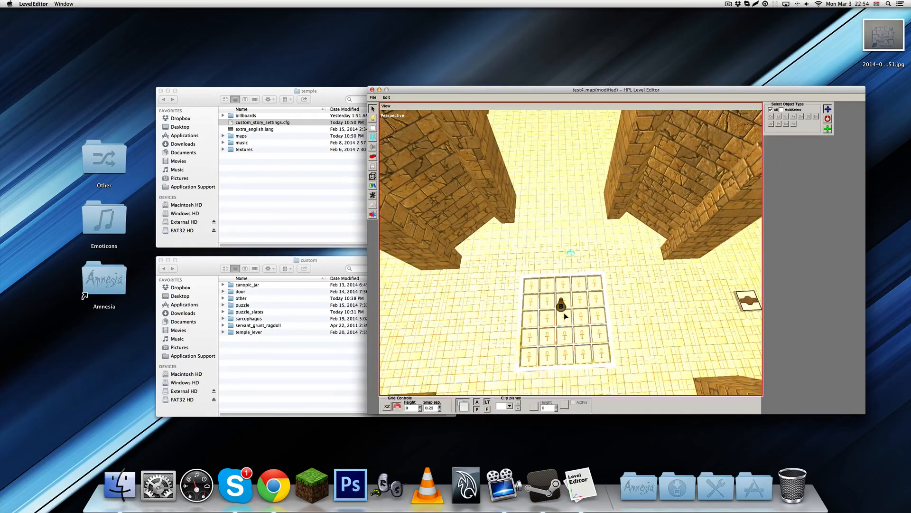
pyautogui.keyDown('alt'); pyautogui.moveTo(565, 323); pyautogui.dragTo(574, 297); pyautogui.keyUp('alt')
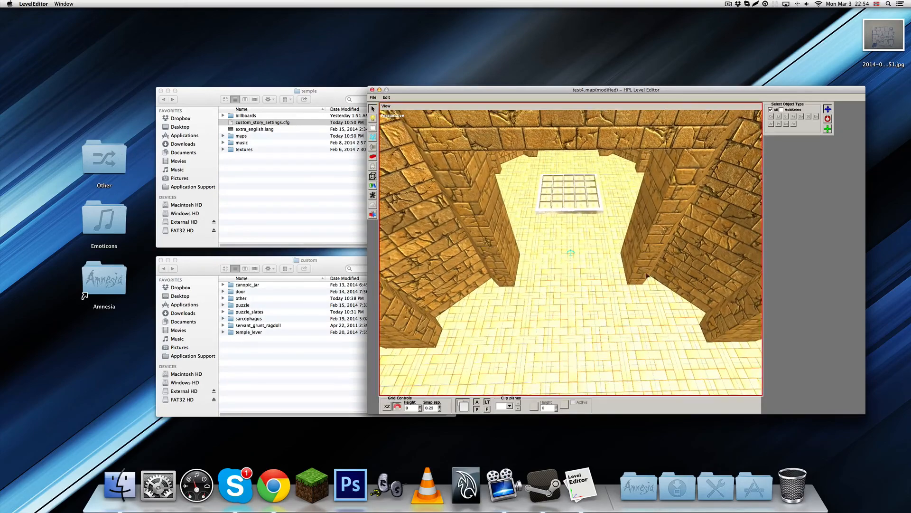
pyautogui.keyDown('alt'); pyautogui.moveTo(514, 274); pyautogui.dragTo(570, 216); pyautogui.keyUp('alt')
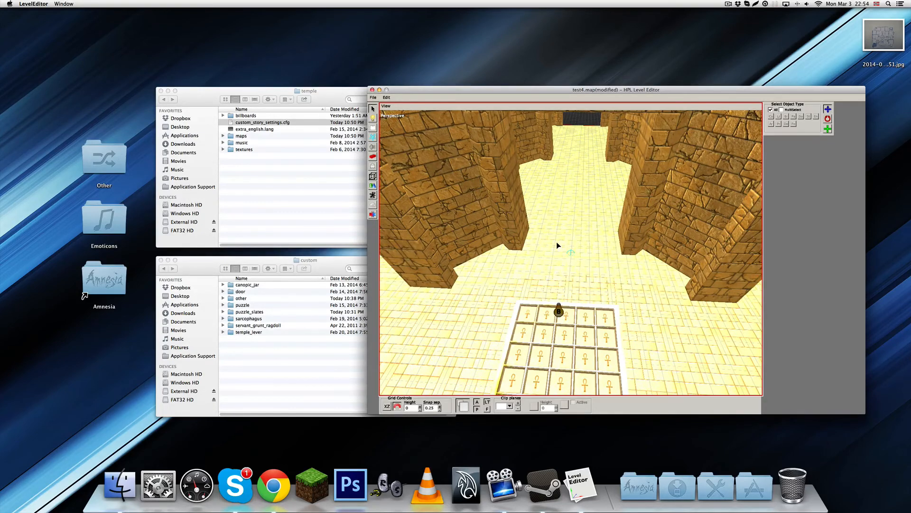
pyautogui.keyDown('alt'); pyautogui.moveTo(556, 241); pyautogui.dragTo(573, 275); pyautogui.keyUp('alt')
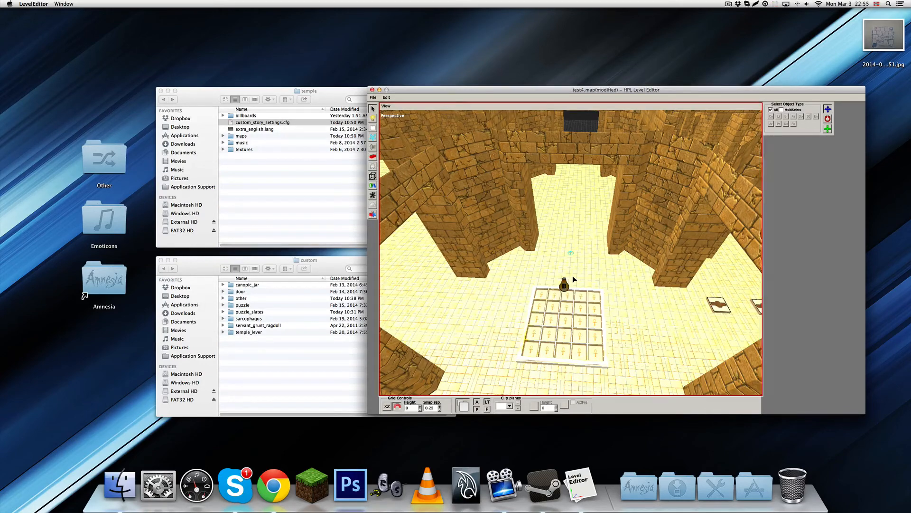
pyautogui.keyDown('alt'); pyautogui.moveTo(572, 275); pyautogui.dragTo(583, 236); pyautogui.keyUp('alt')
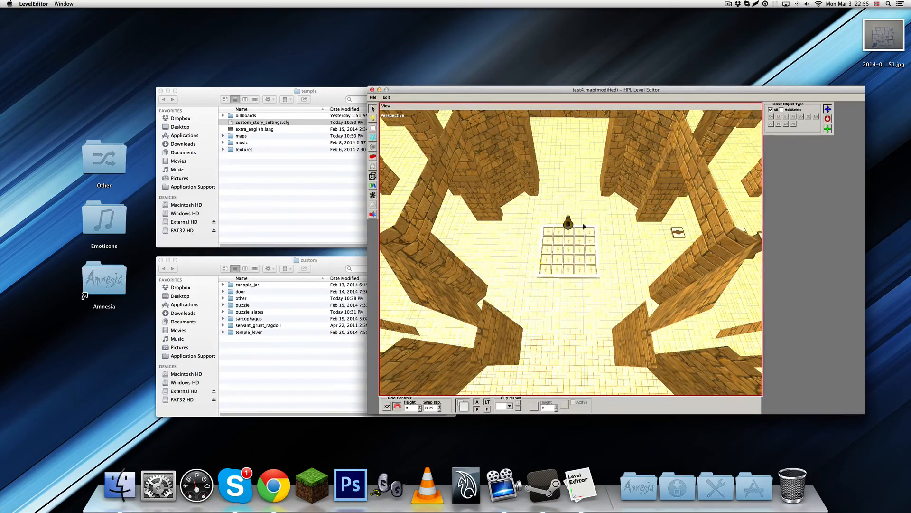
pyautogui.keyDown('alt'); pyautogui.moveTo(583, 225); pyautogui.dragTo(583, 240, button='right'); pyautogui.keyUp('alt')
pyautogui.hotkey('ctrl', 's')
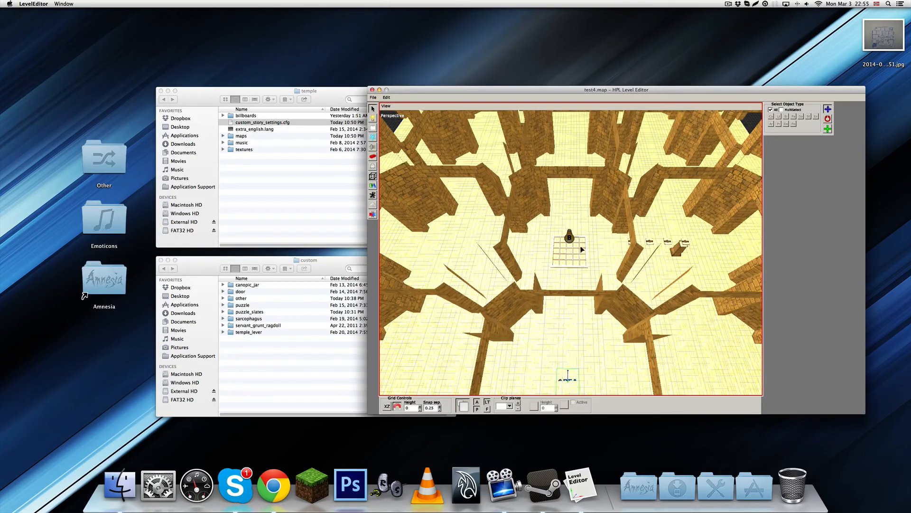
pyautogui.press('super+q')
pyautogui.click(598, 264)
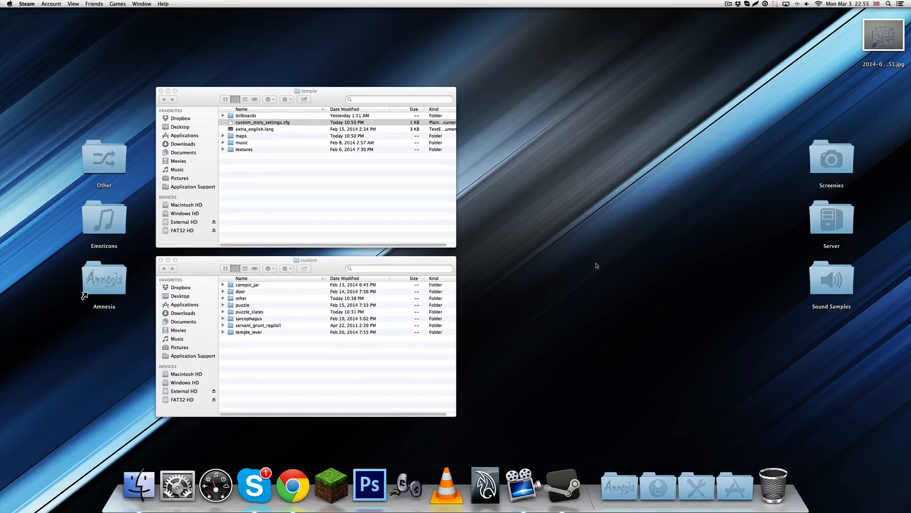
# Close the temple and custom folder windows in Finder
pyautogui.click(410, 371)
pyautogui.click(345, 192)
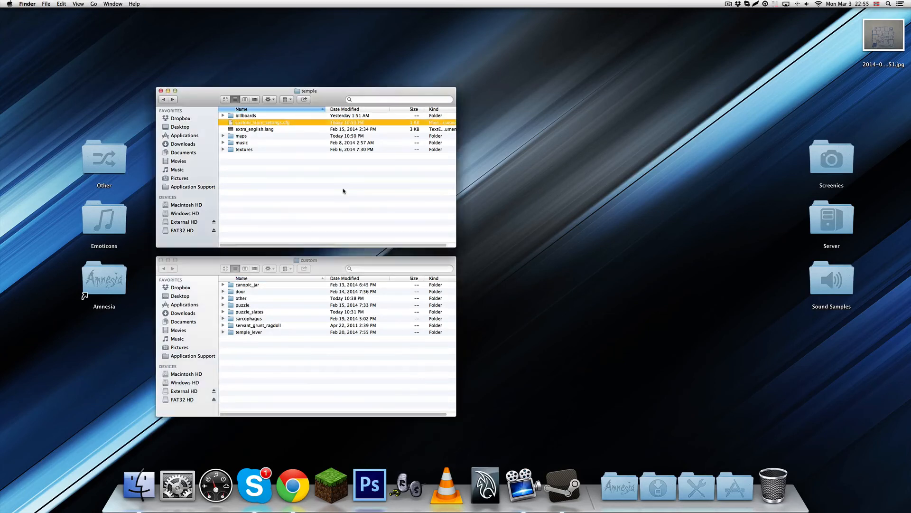
pyautogui.click(401, 204)
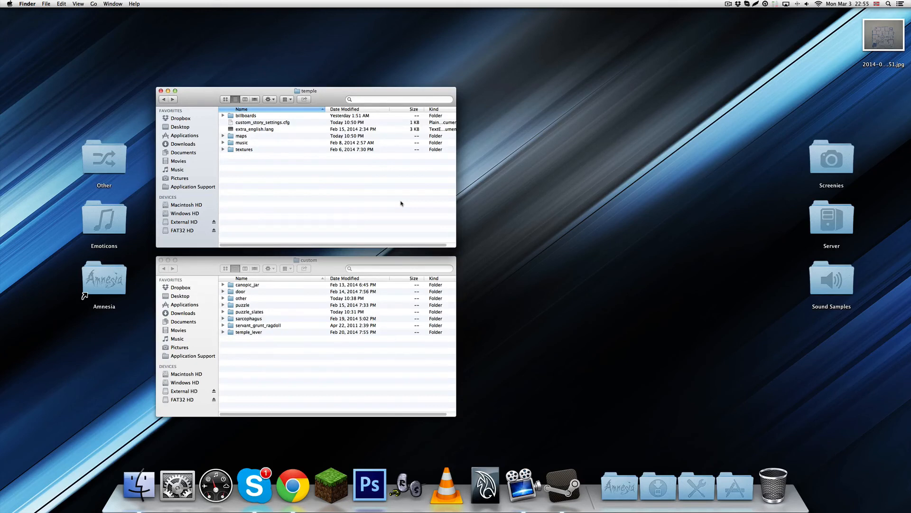
pyautogui.click(323, 260)
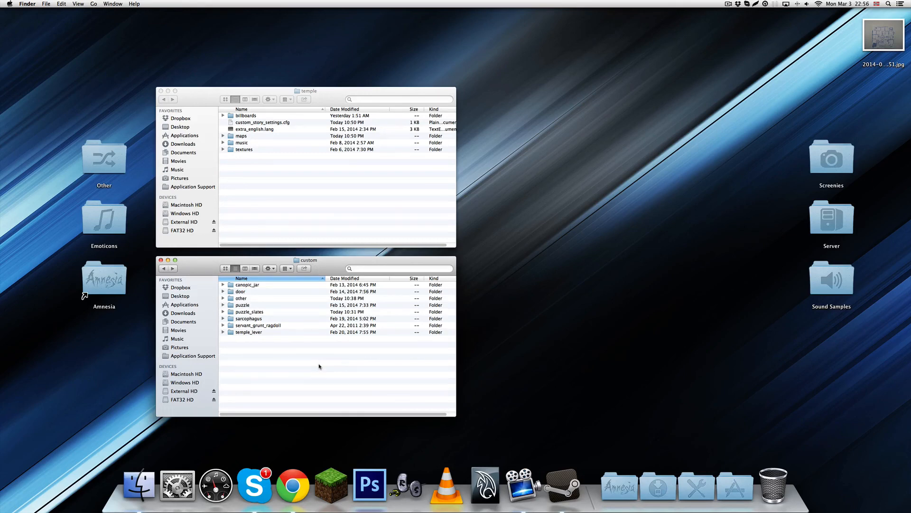
pyautogui.press('super+w')
pyautogui.press('super+w')
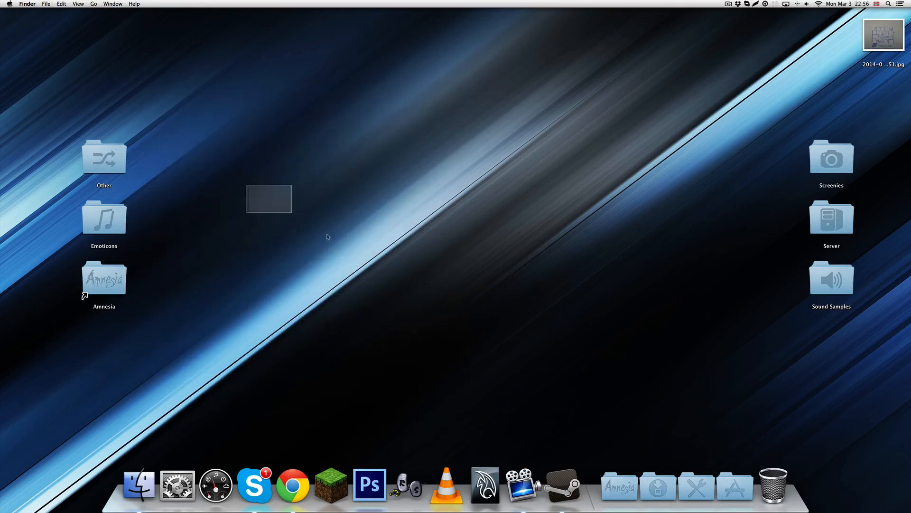
# Move the jpg image on the desktop to the Trash
pyautogui.click(889, 22)
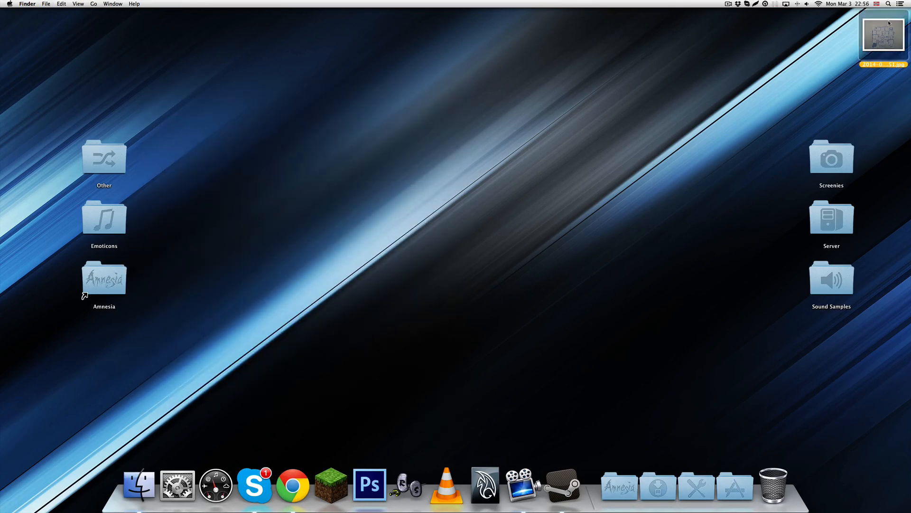
pyautogui.moveTo(889, 22); pyautogui.dragTo(773, 484)
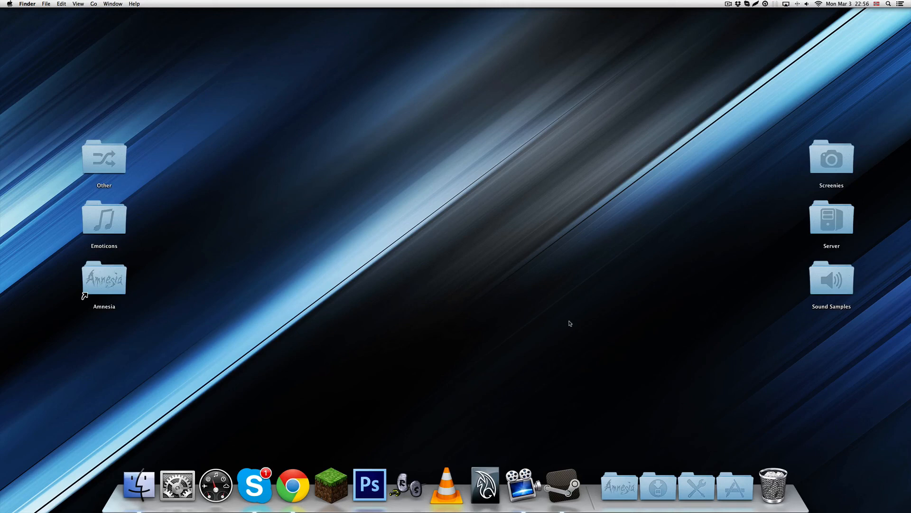
pyautogui.moveTo(552, 324); pyautogui.dragTo(353, 132)
pyautogui.moveTo(552, 282); pyautogui.dragTo(359, 151)
pyautogui.moveTo(385, 189); pyautogui.dragTo(536, 336)
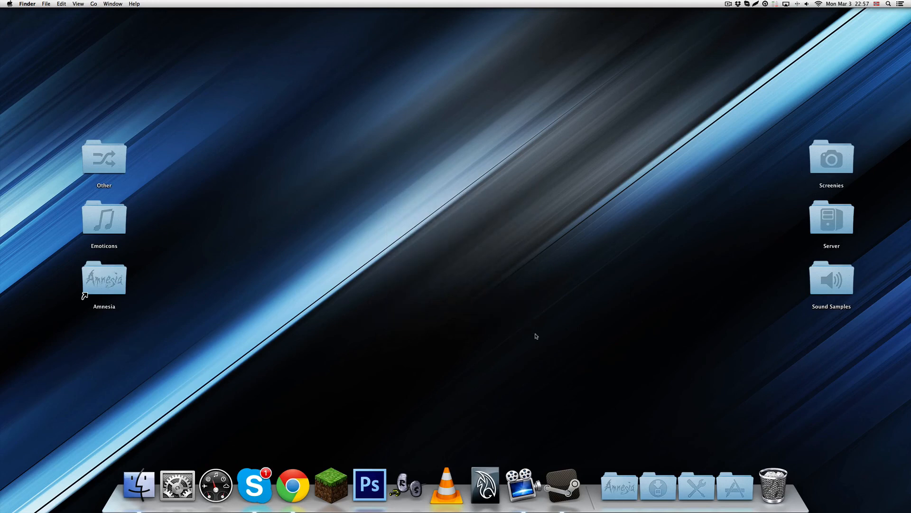